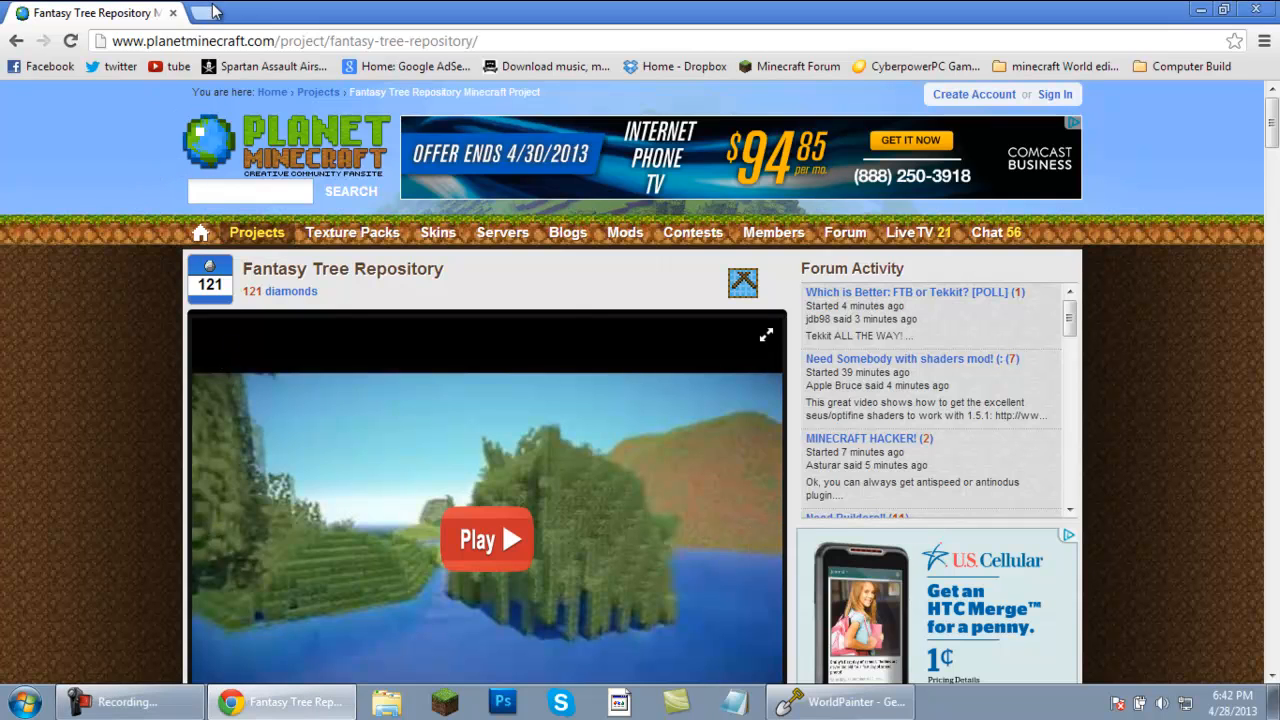
Look over the Fantasy Tree Repository project page, including its preview, description and download details.
scroll(76, 320, down, 6)
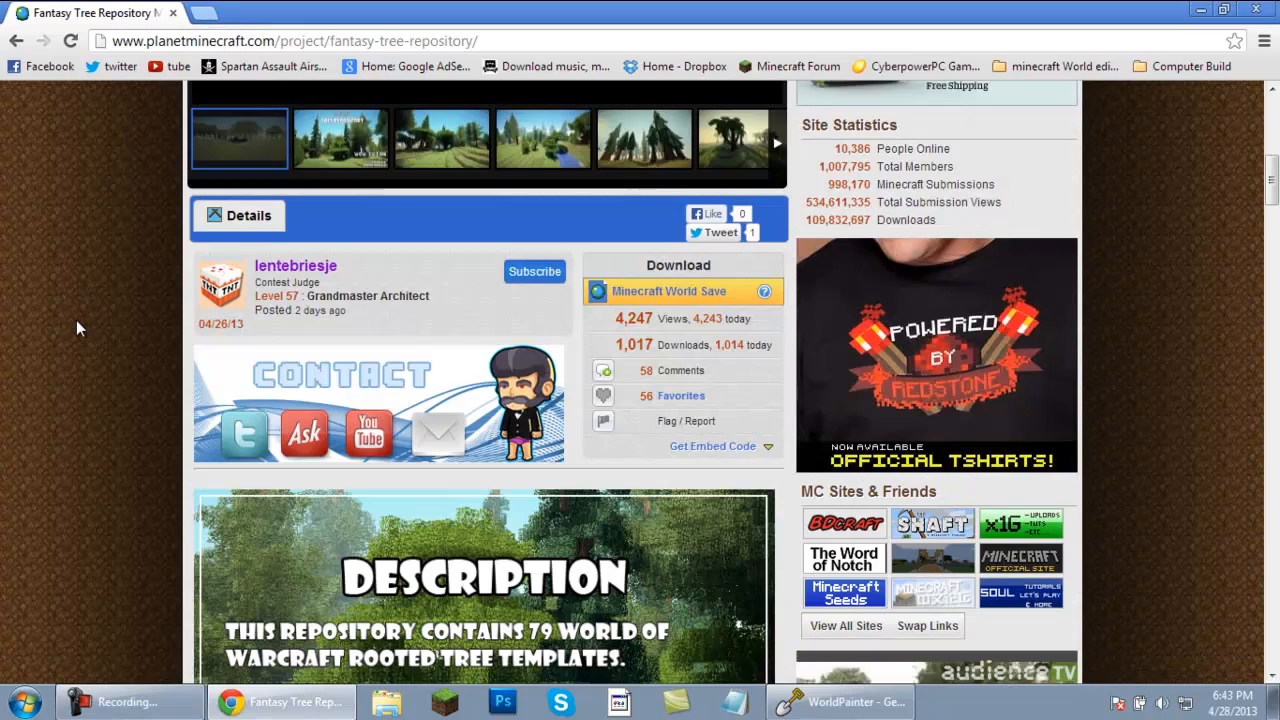
scroll(76, 320, up, 6)
scroll(77, 324, down, 1)
scroll(77, 324, down, 16)
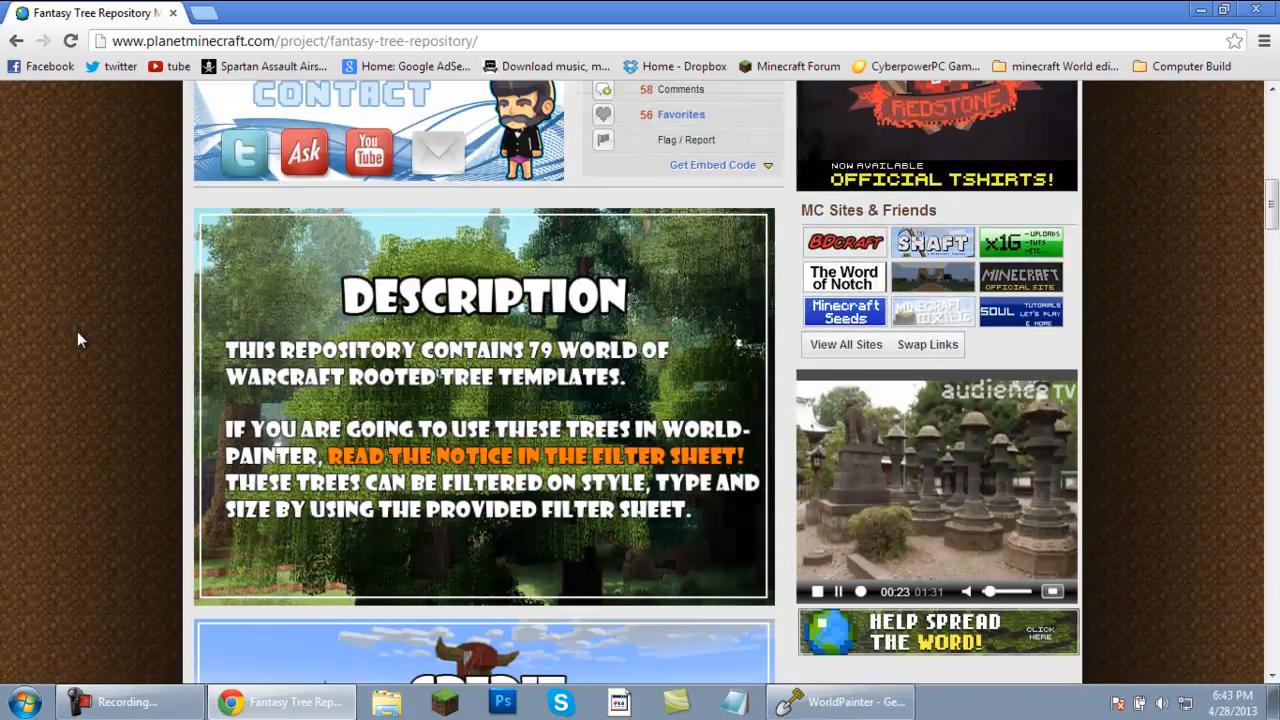
scroll(78, 336, up, 14)
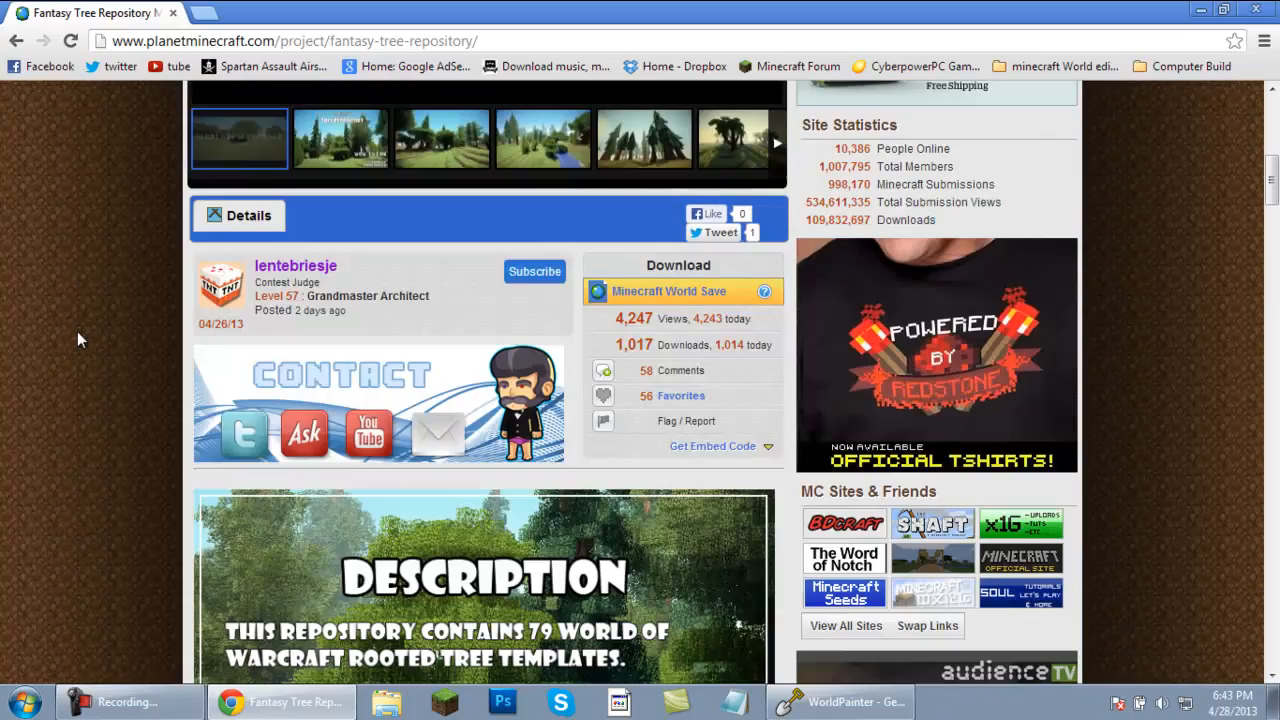
scroll(78, 336, up, 5)
scroll(80, 342, up, 1)
scroll(88, 347, down, 3)
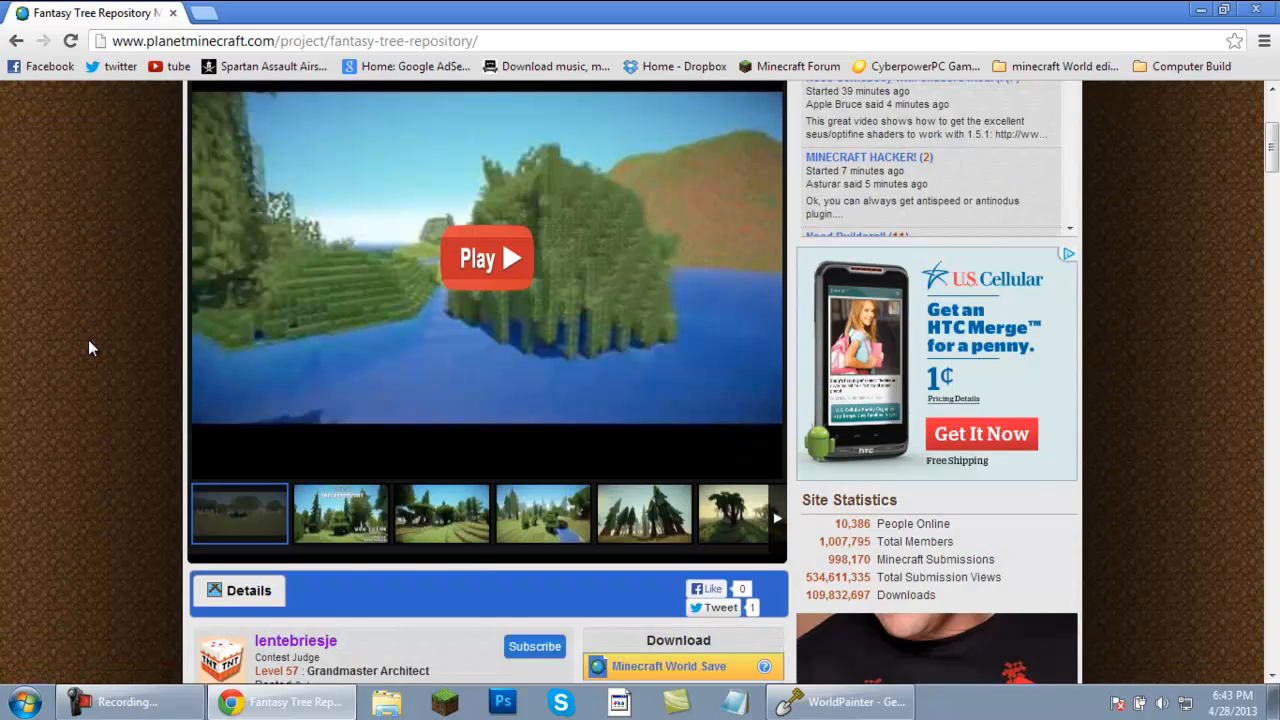
scroll(89, 347, up, 2)
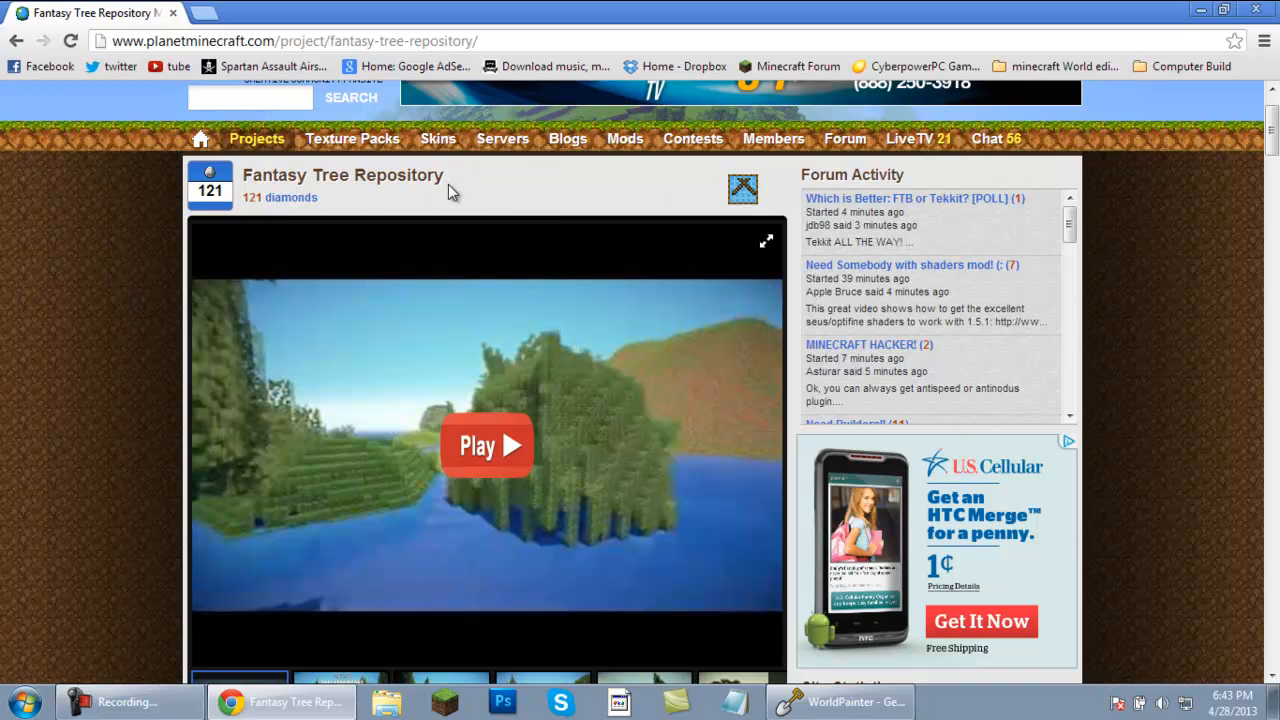
scroll(200, 200, up, 1)
scroll(108, 210, down, 7)
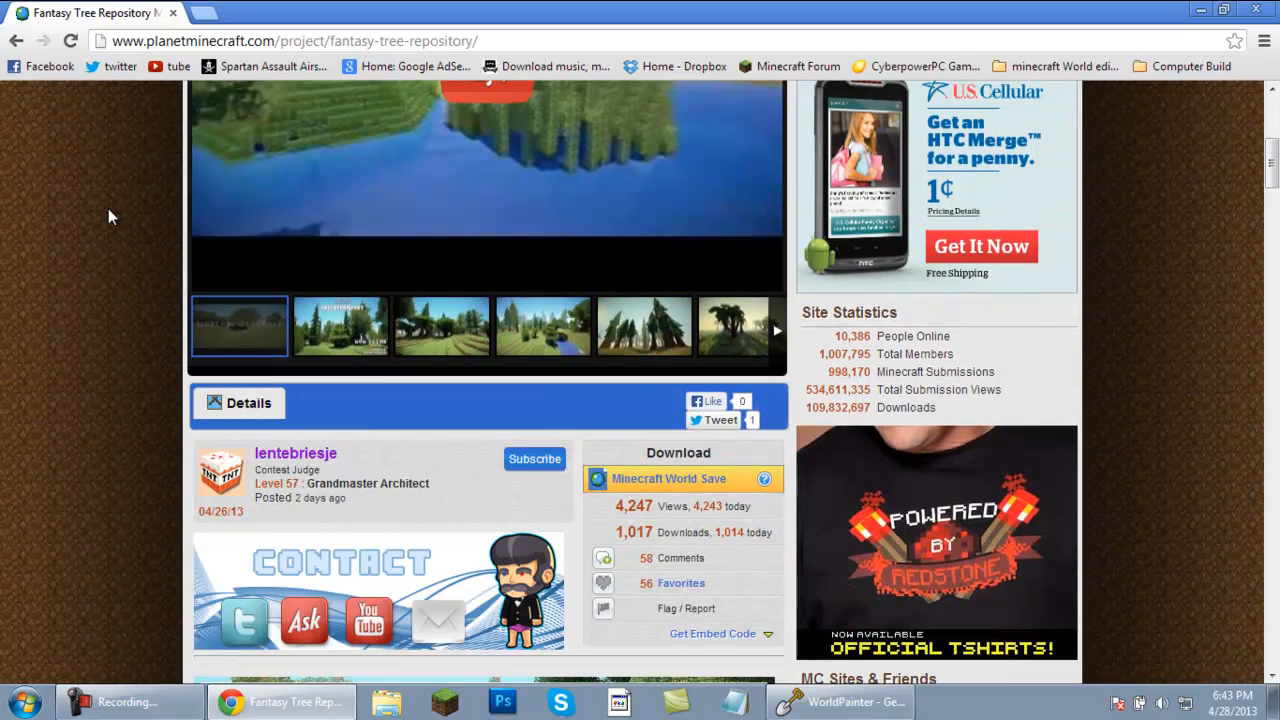
scroll(206, 257, up, 4)
scroll(252, 314, up, 2)
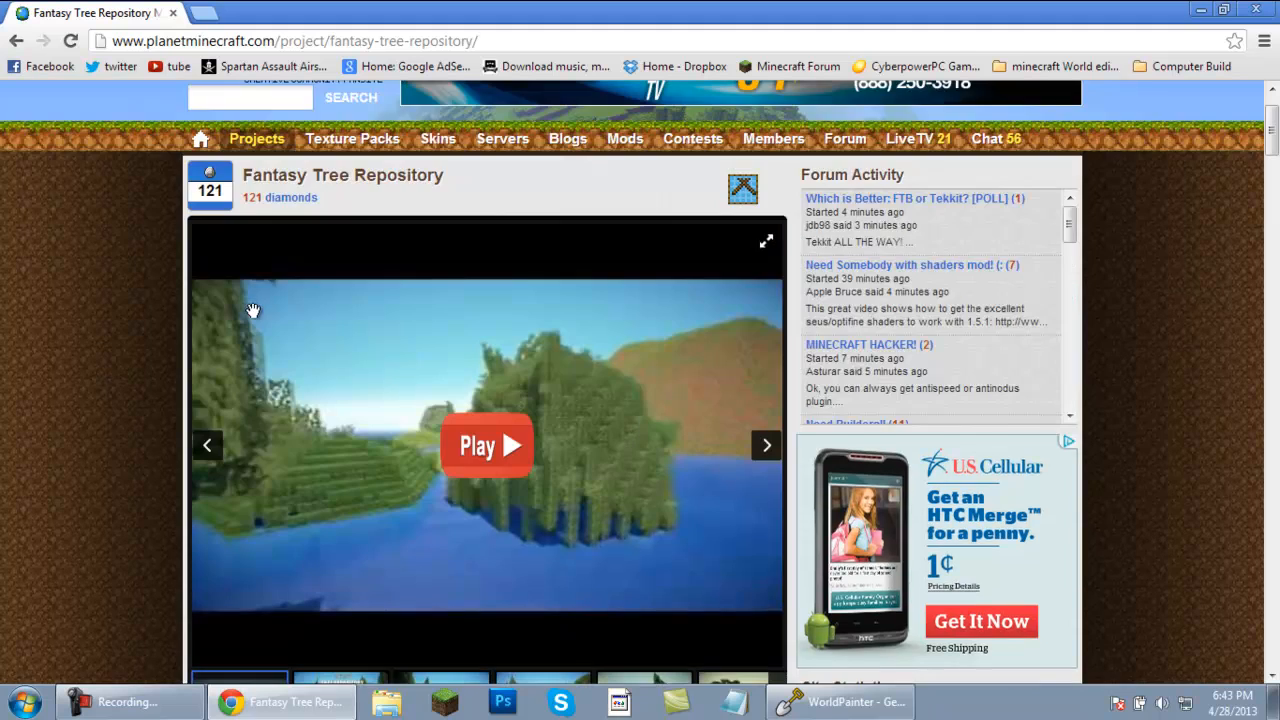
Browse the project's gallery screenshots of the tree templates through to the last image.
scroll(252, 314, down, 2)
click(486, 524)
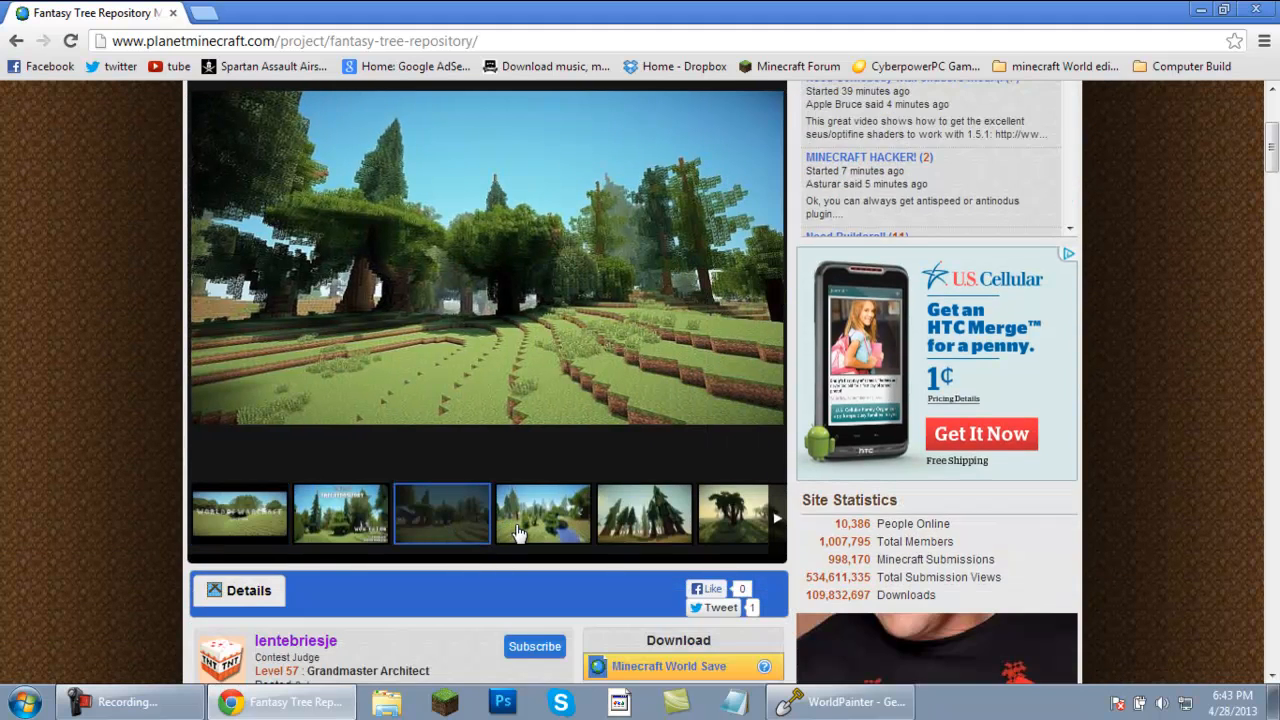
click(520, 535)
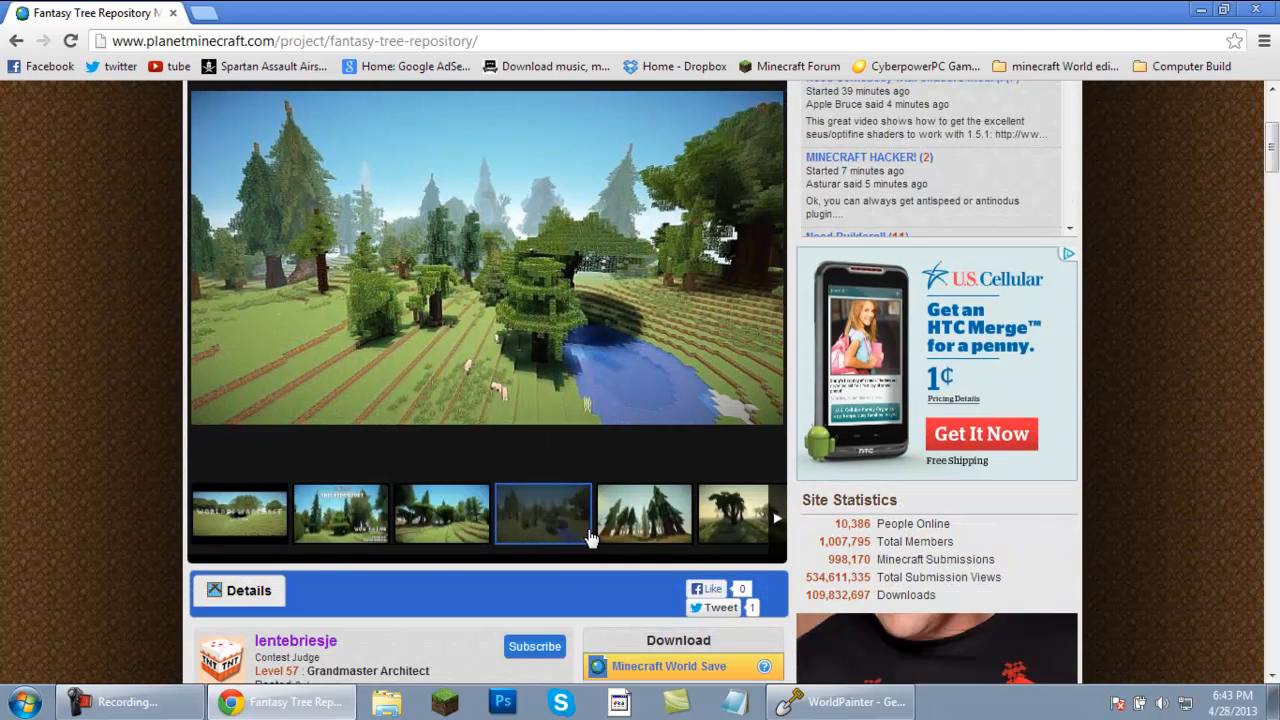
click(630, 535)
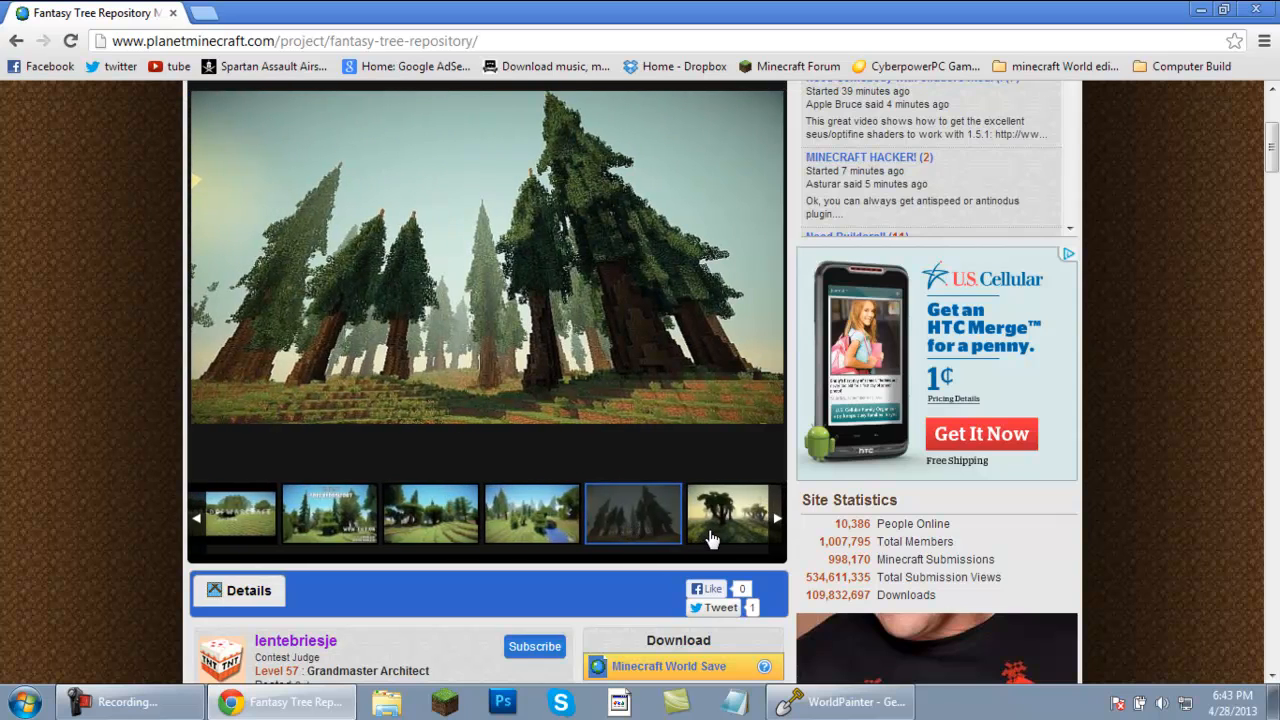
click(710, 540)
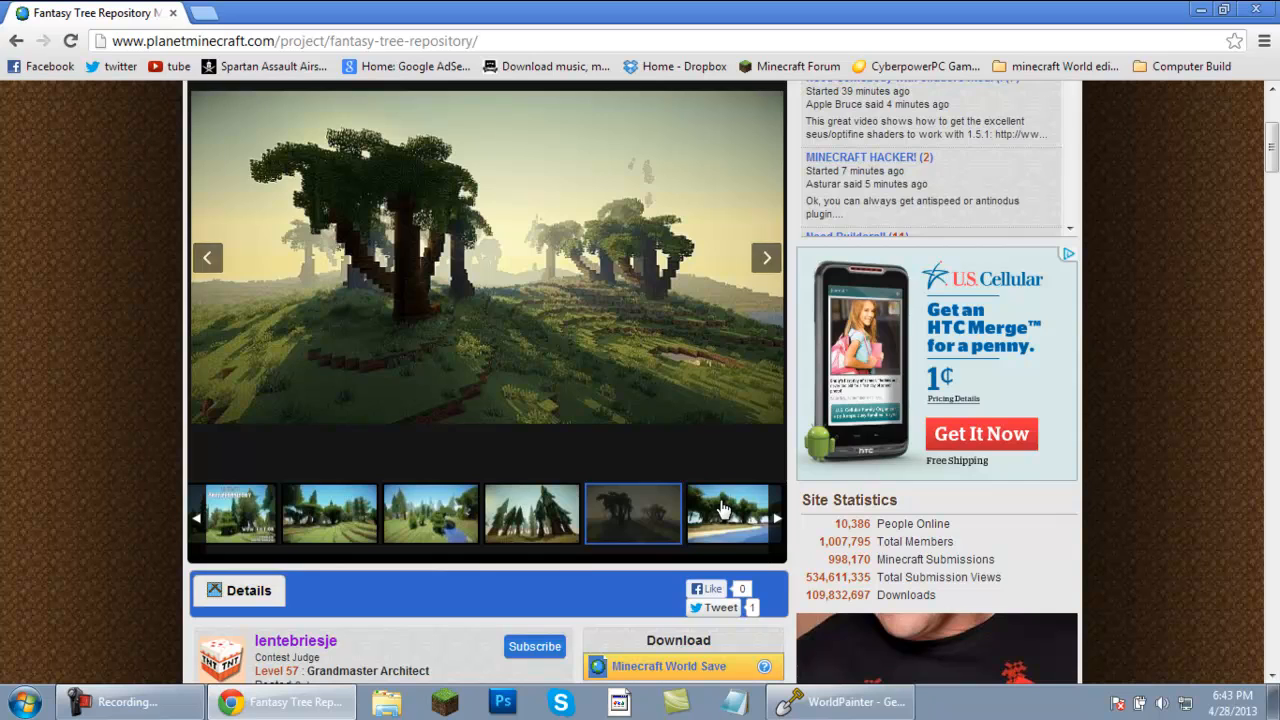
click(726, 512)
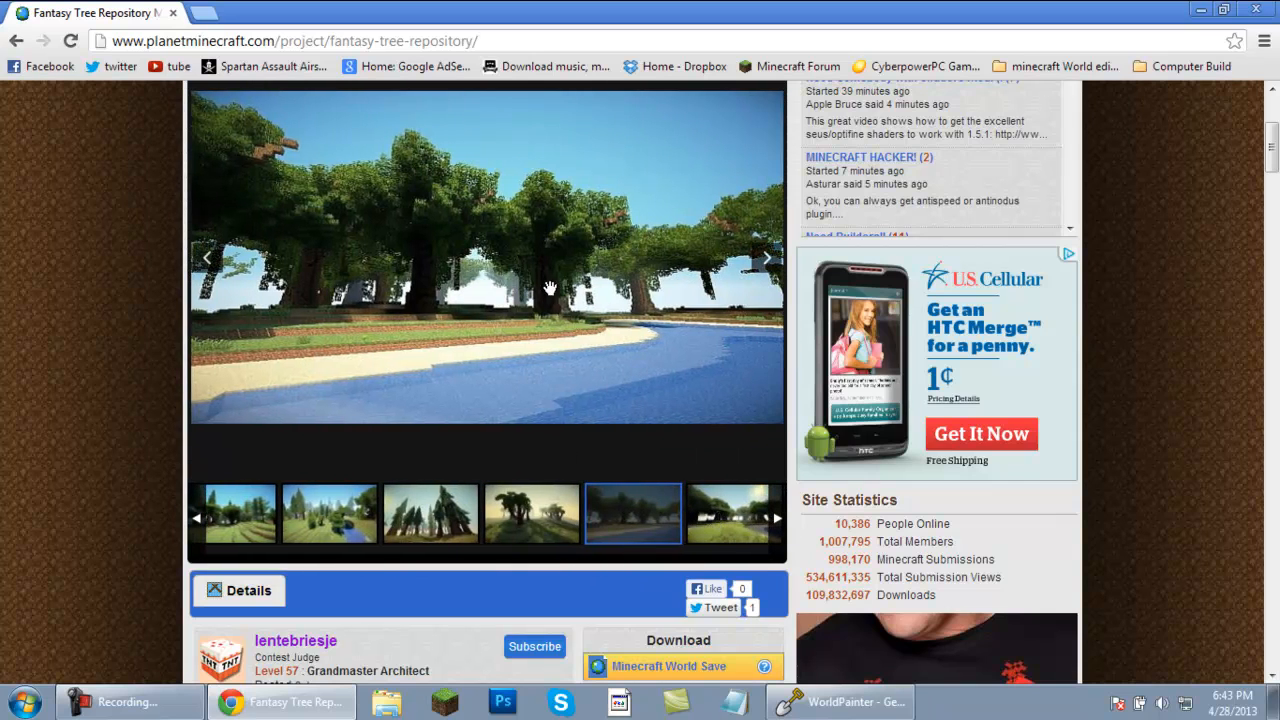
click(728, 518)
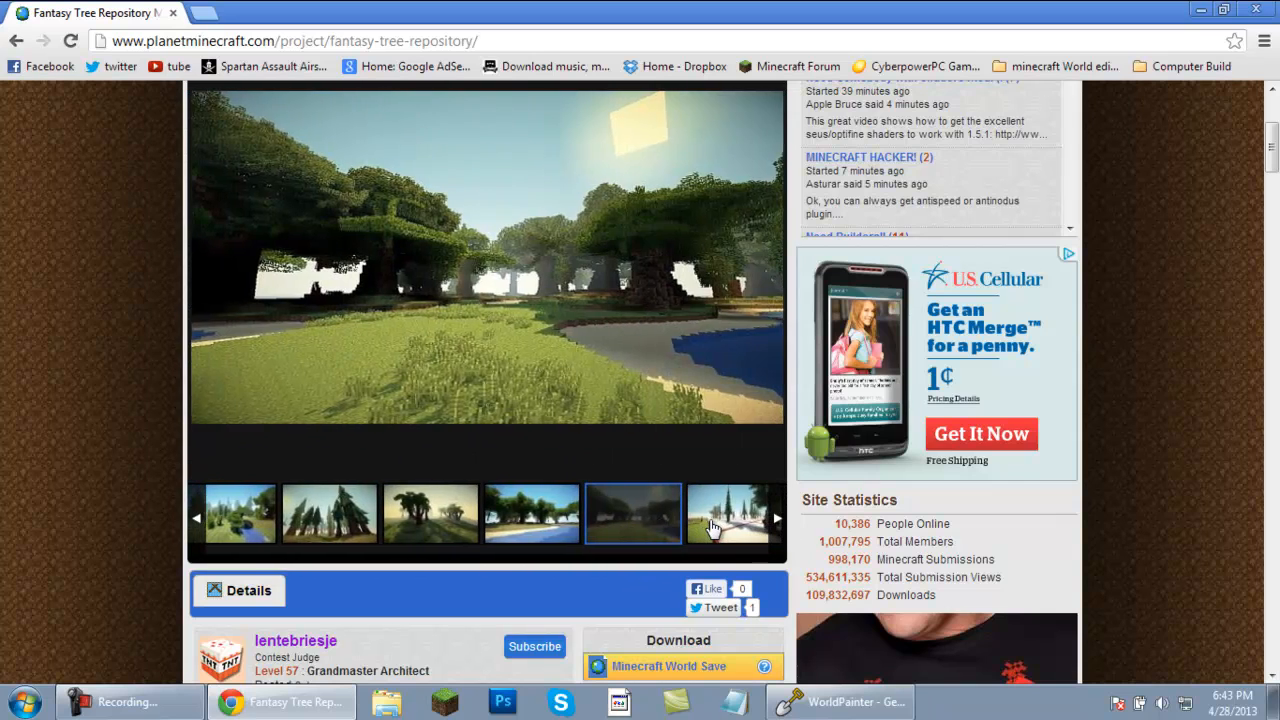
click(732, 520)
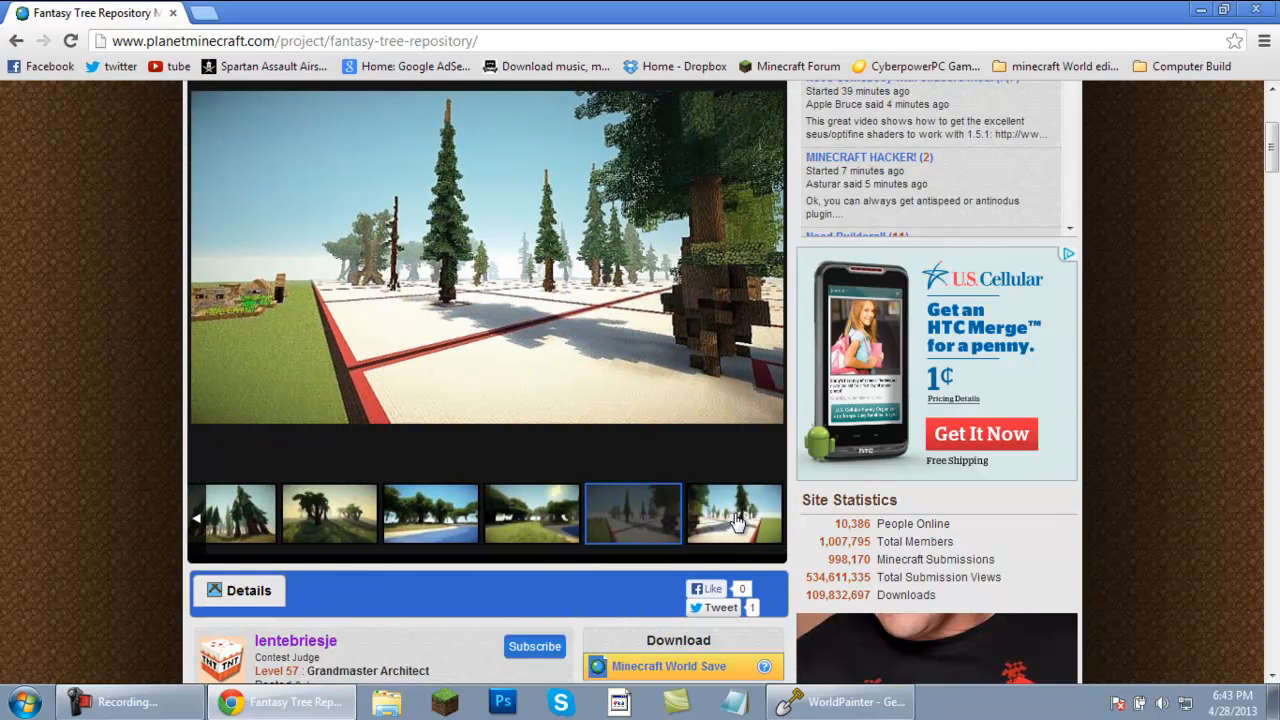
mouse_move(608, 266)
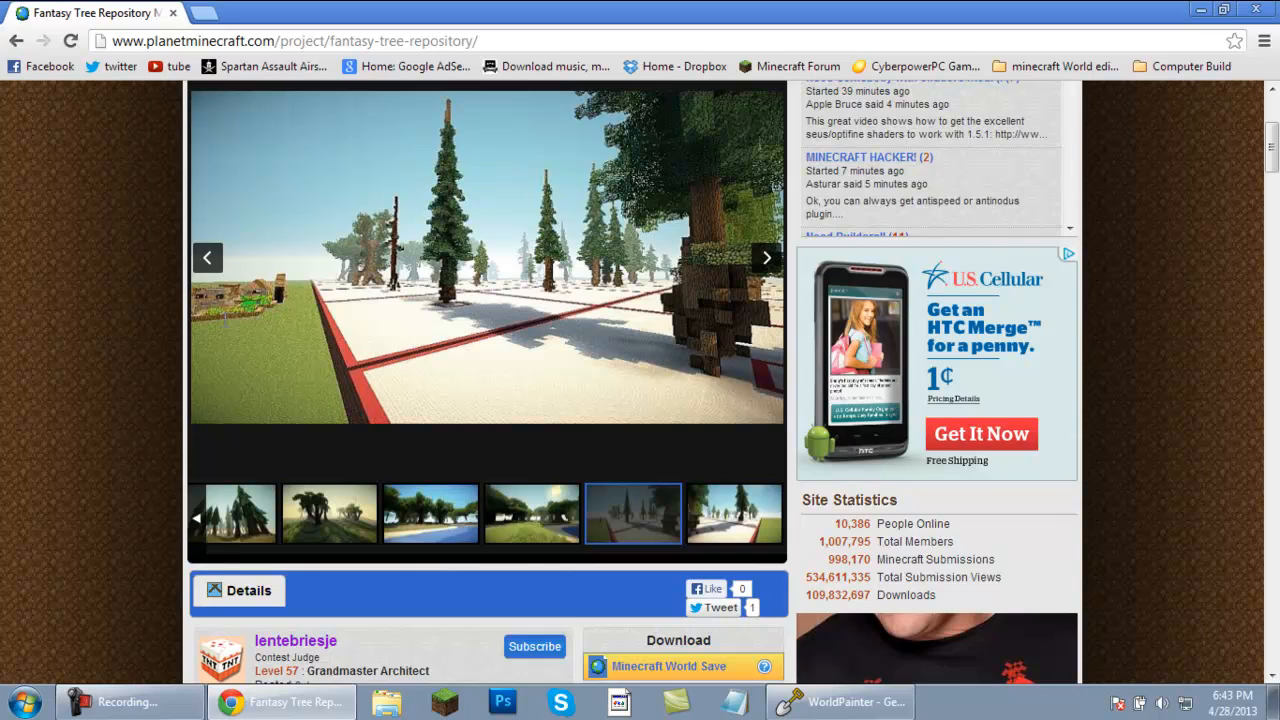
key(ctrl+a)
drag(527, 270, 424, 274)
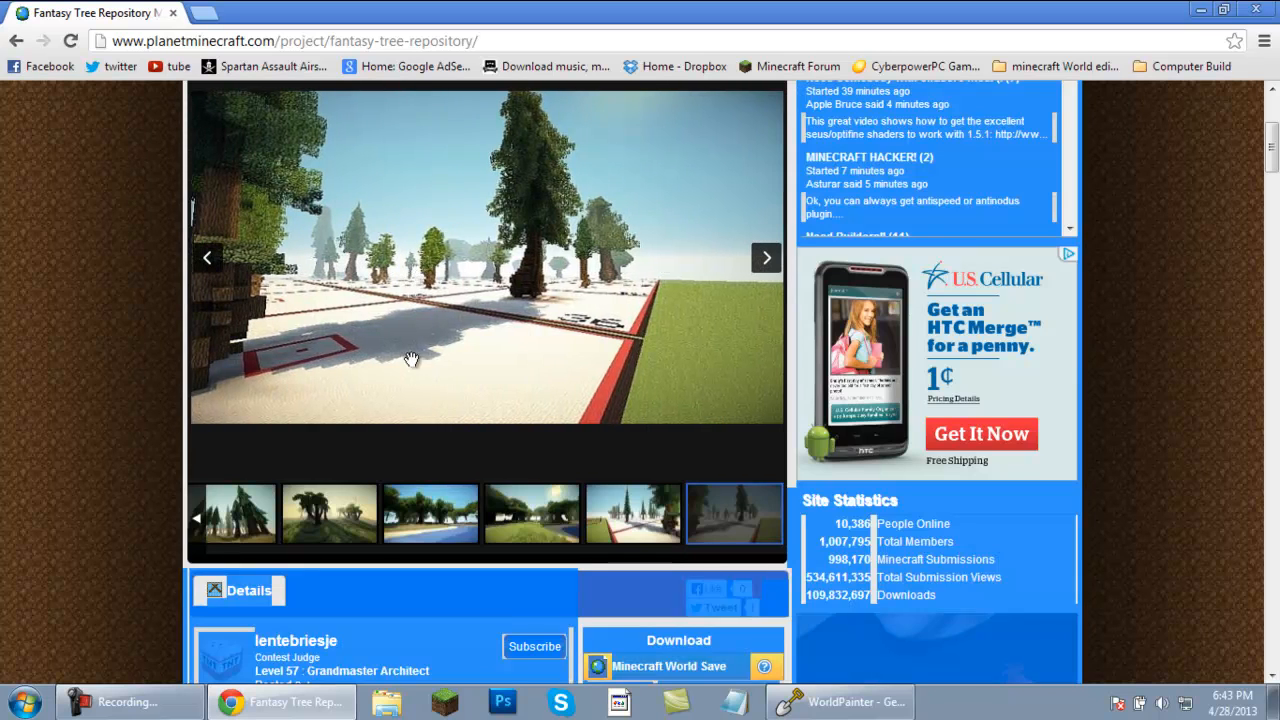
click(118, 395)
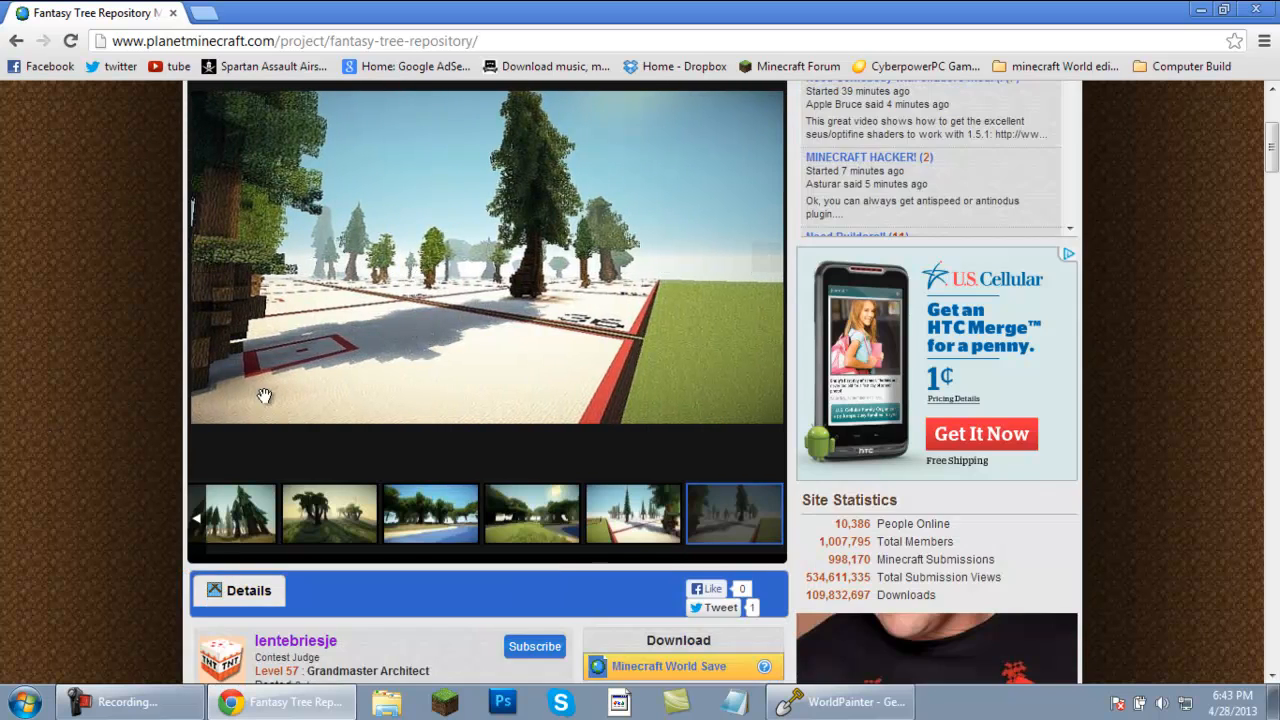
Open the gallery's last screenshot in its own browser tab and enlarge it to examine the numbered tree plots.
right_click(362, 310)
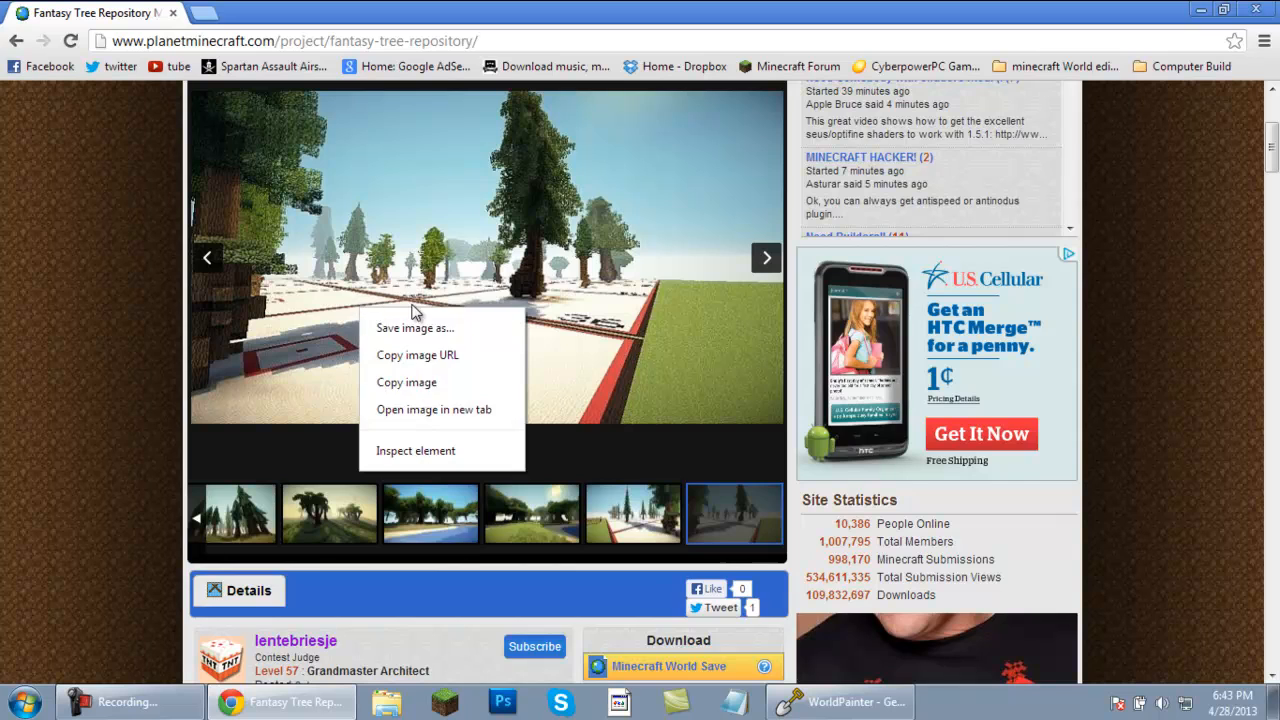
click(468, 410)
click(316, 10)
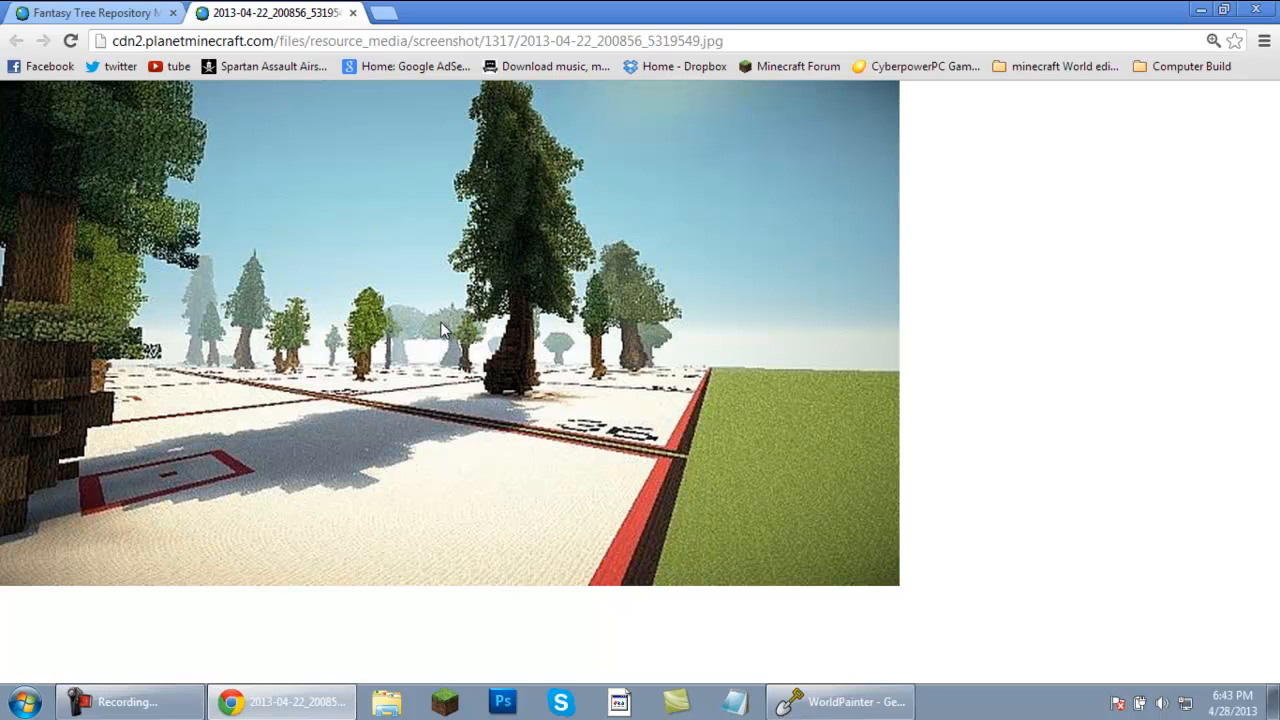
ctrl+scroll(441, 330, up, 5)
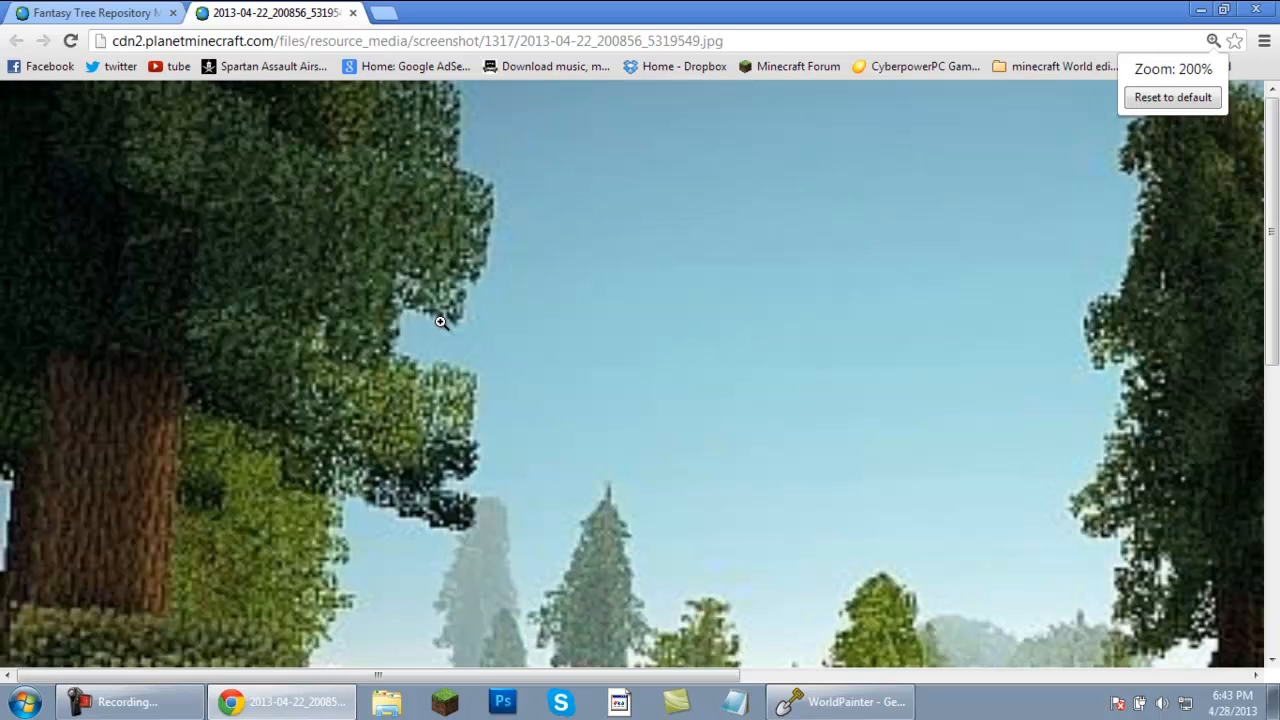
ctrl+scroll(441, 322, down, 1)
ctrl+scroll(444, 330, down, 1)
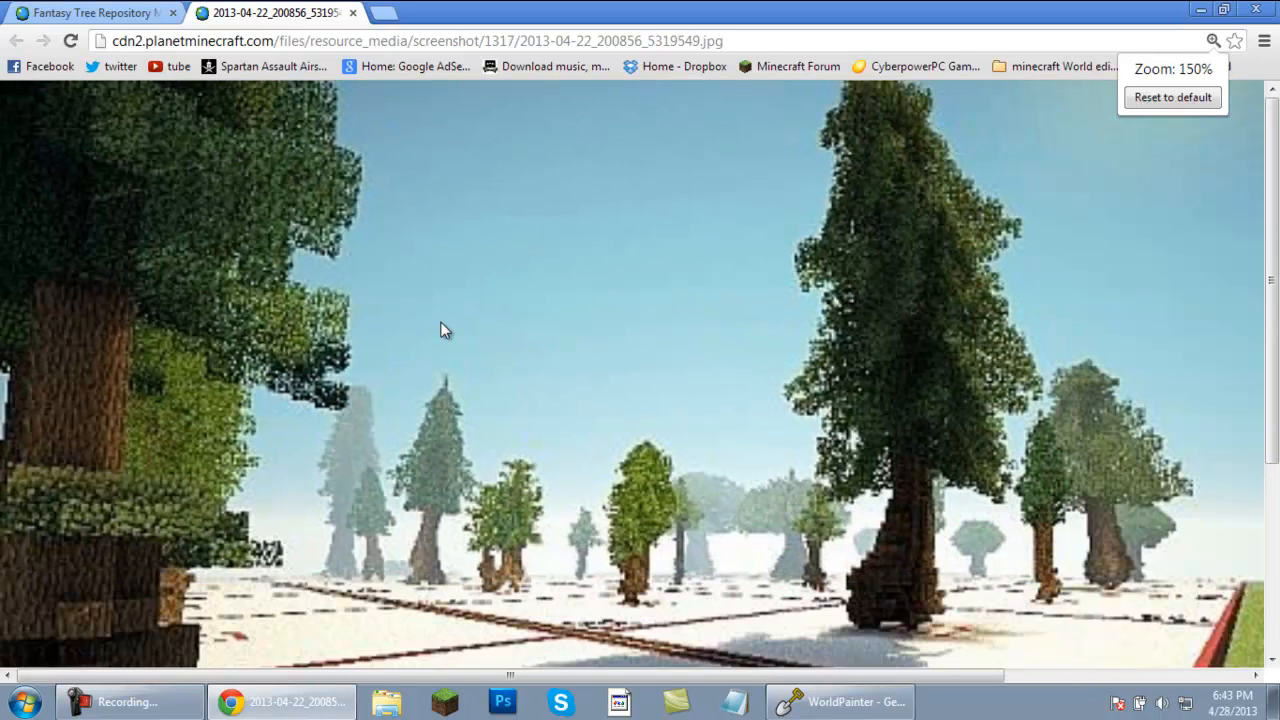
ctrl+scroll(444, 330, down, 1)
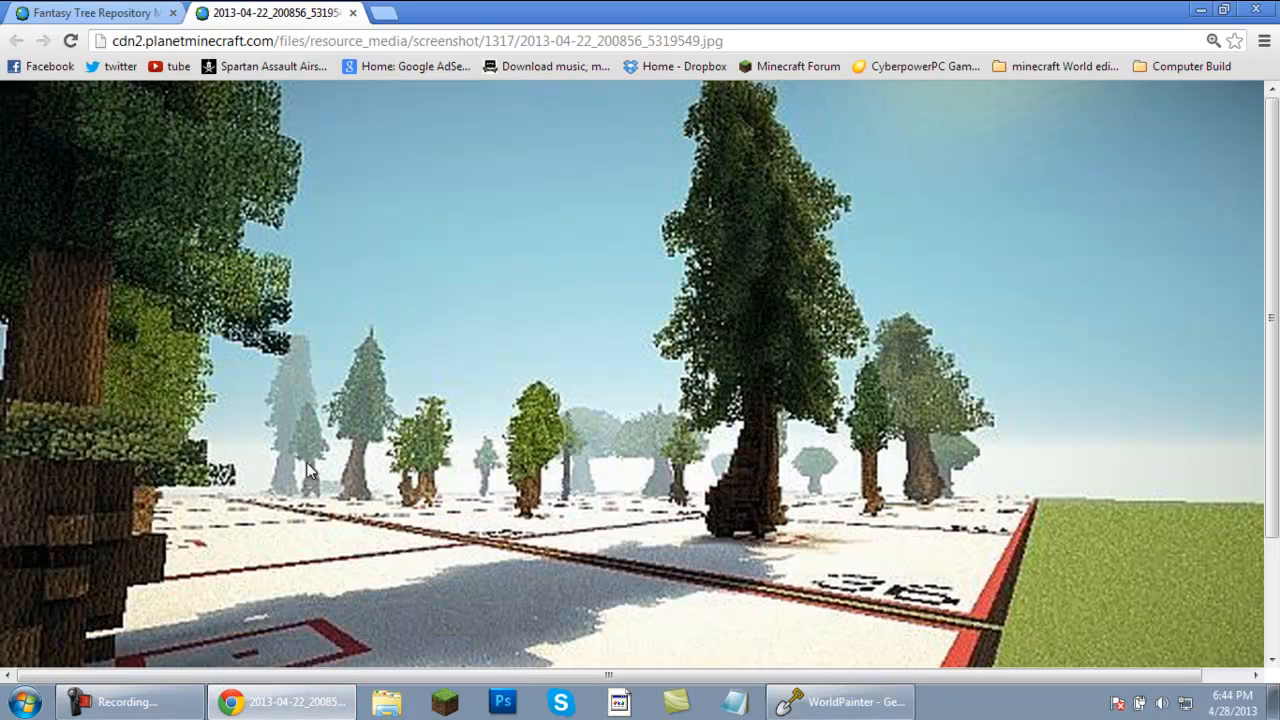
Clear the browser and WorldPainter windows off the desktop and move the bo2's folder to an empty desktop area.
click(1202, 9)
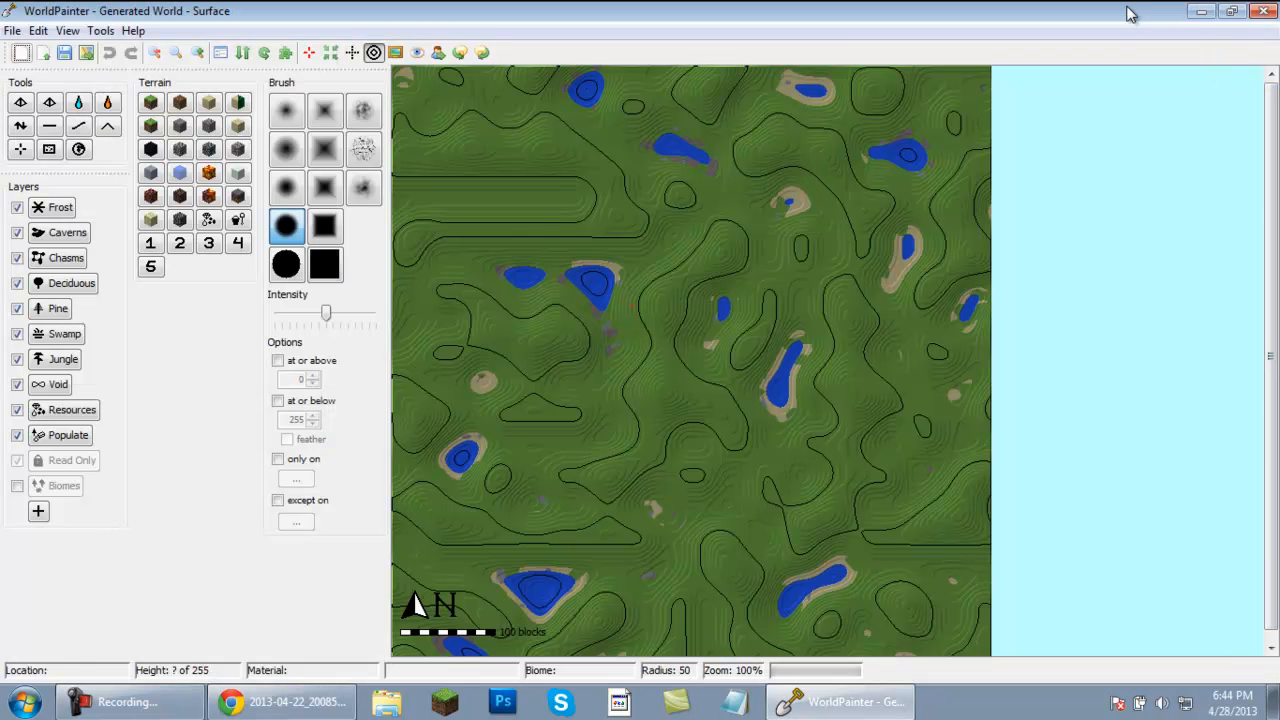
drag(1130, 14, 1154, 606)
drag(1160, 556, 720, 108)
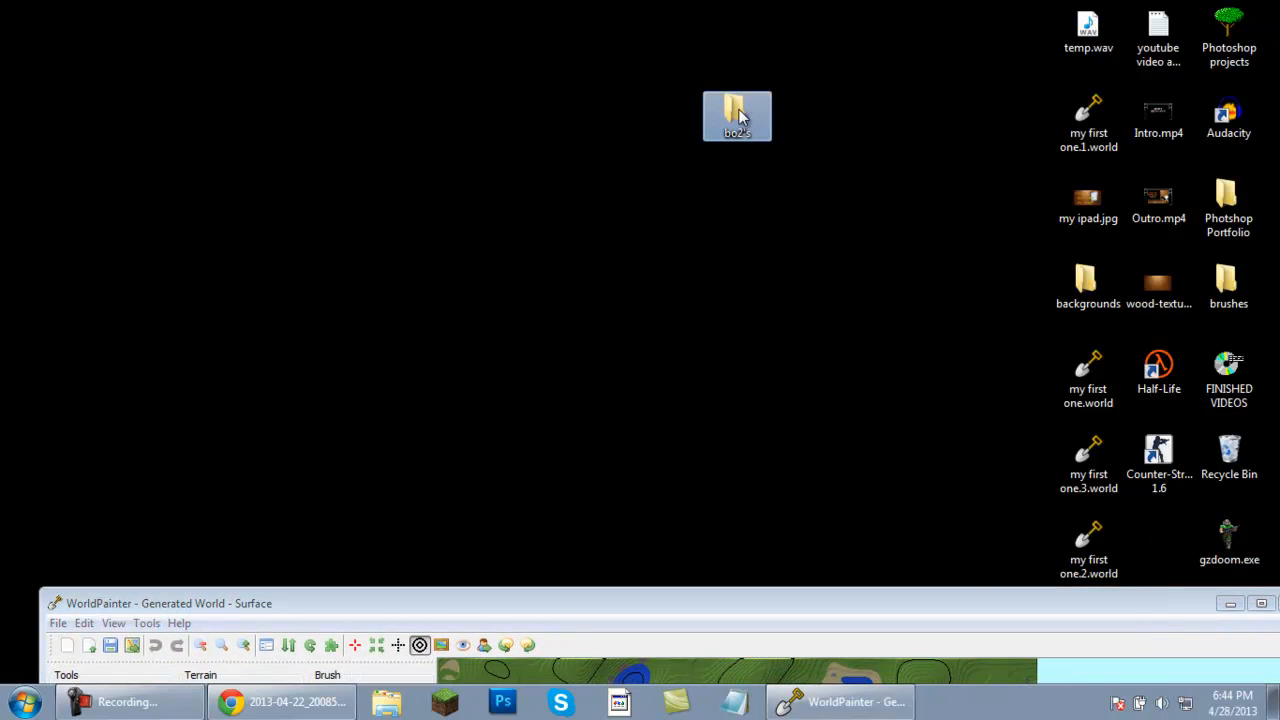
Open the bo2's folder, look through its tree template files down to air.bo2, and minimize the folder.
double_click(737, 116)
scroll(734, 250, down, 9)
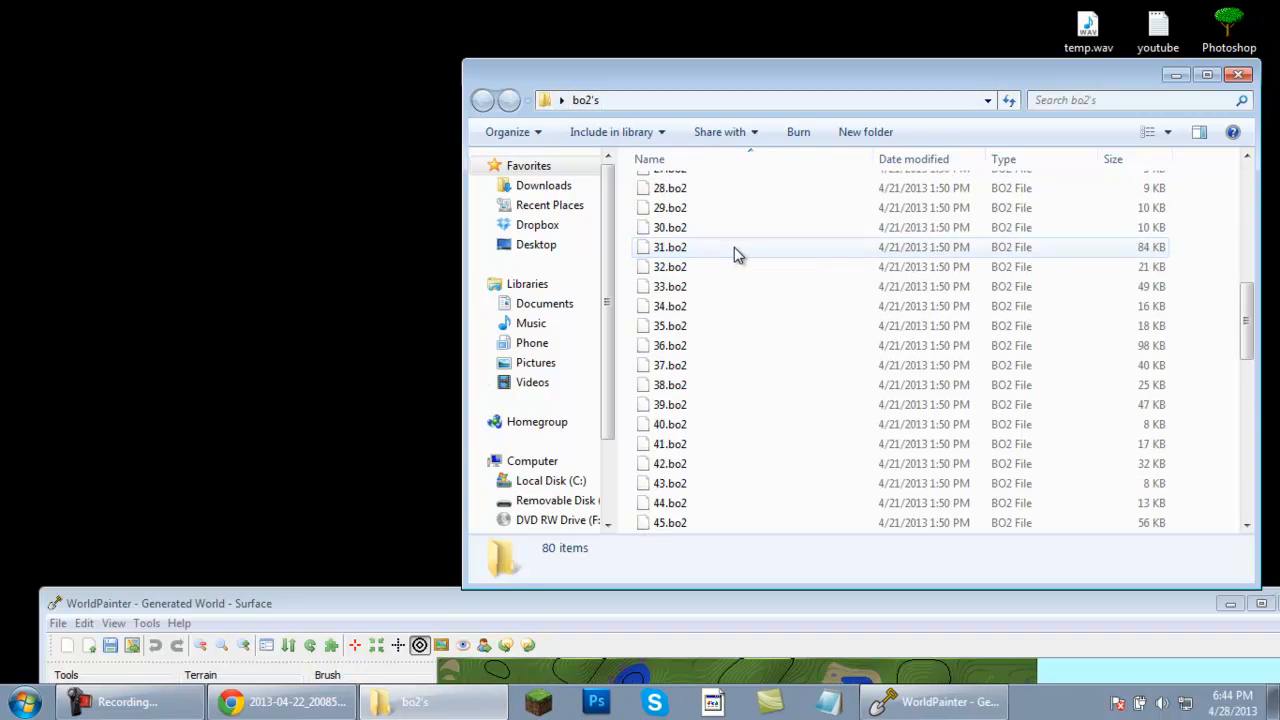
scroll(734, 254, down, 12)
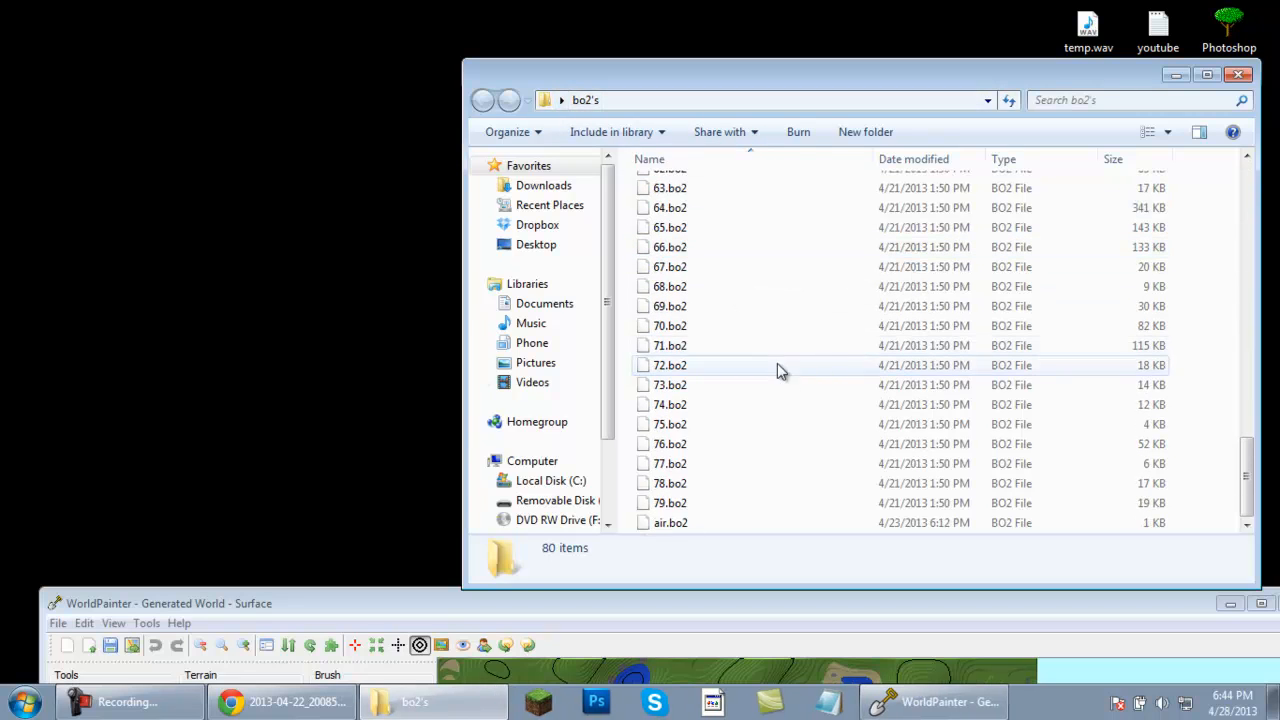
scroll(757, 515, up, 7)
scroll(755, 517, down, 7)
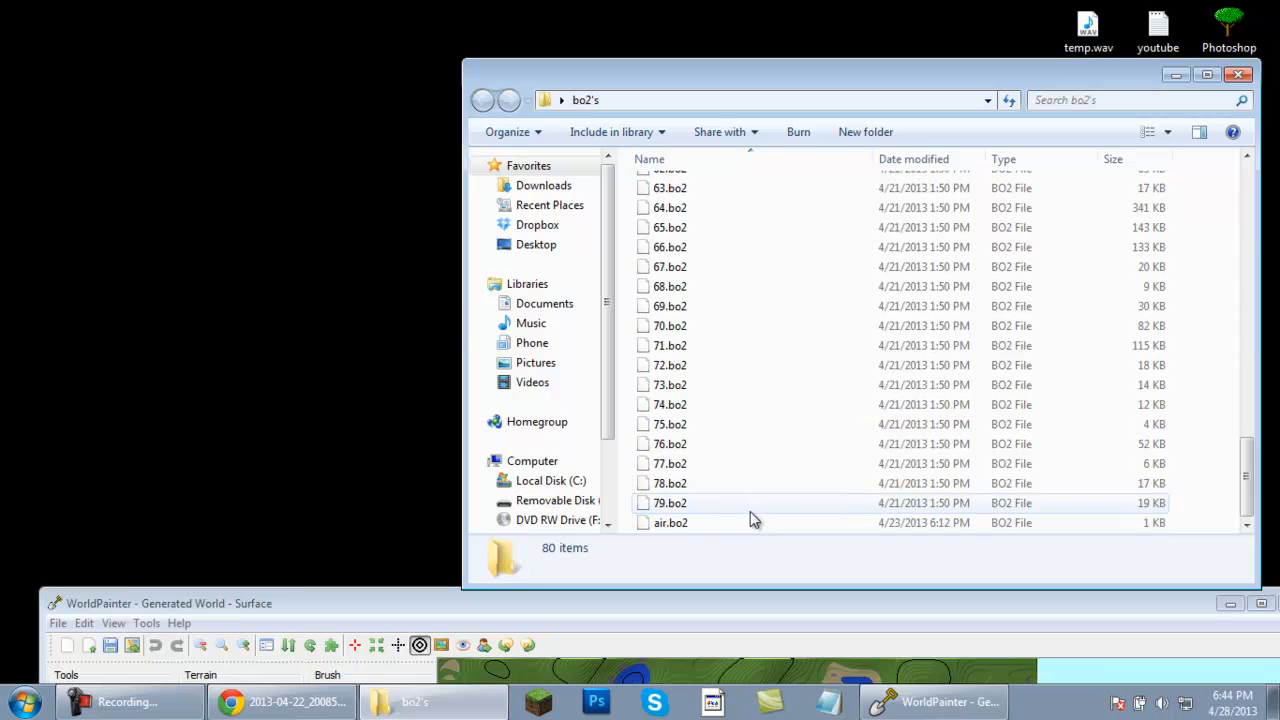
click(1175, 76)
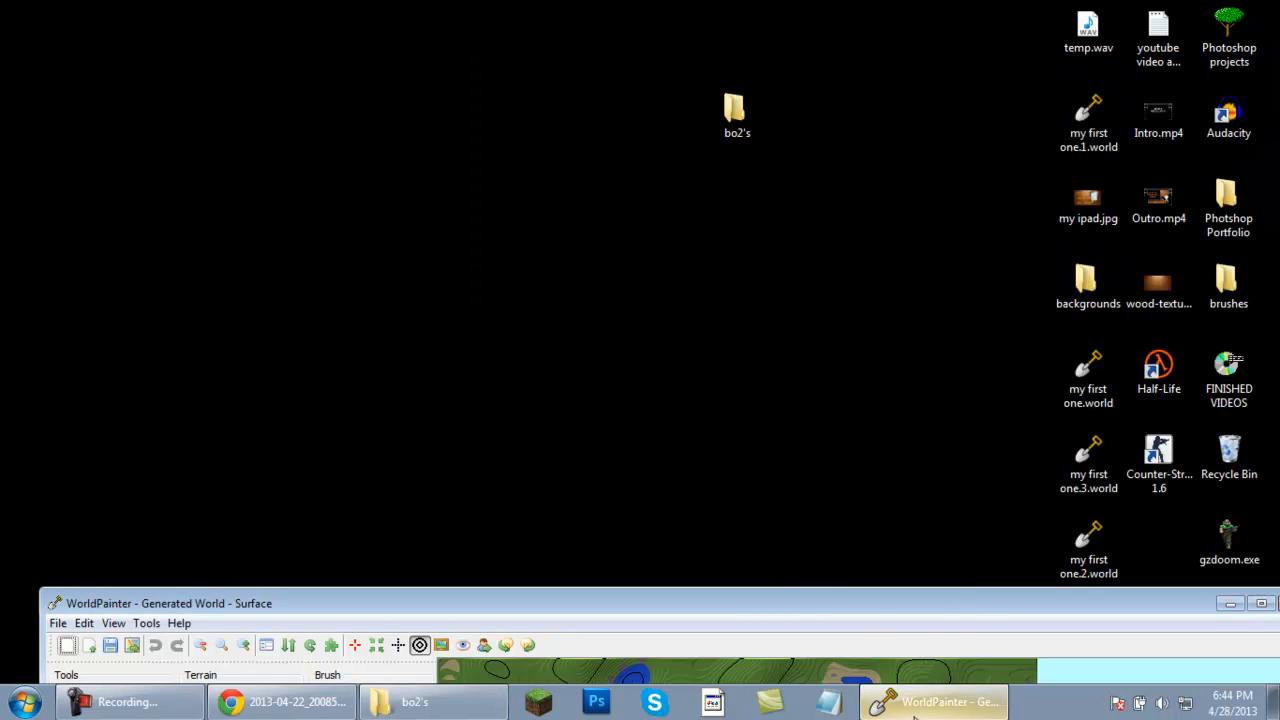
Maximize WorldPainter and create a new world using the custom Minecraft seed 4.
click(1261, 603)
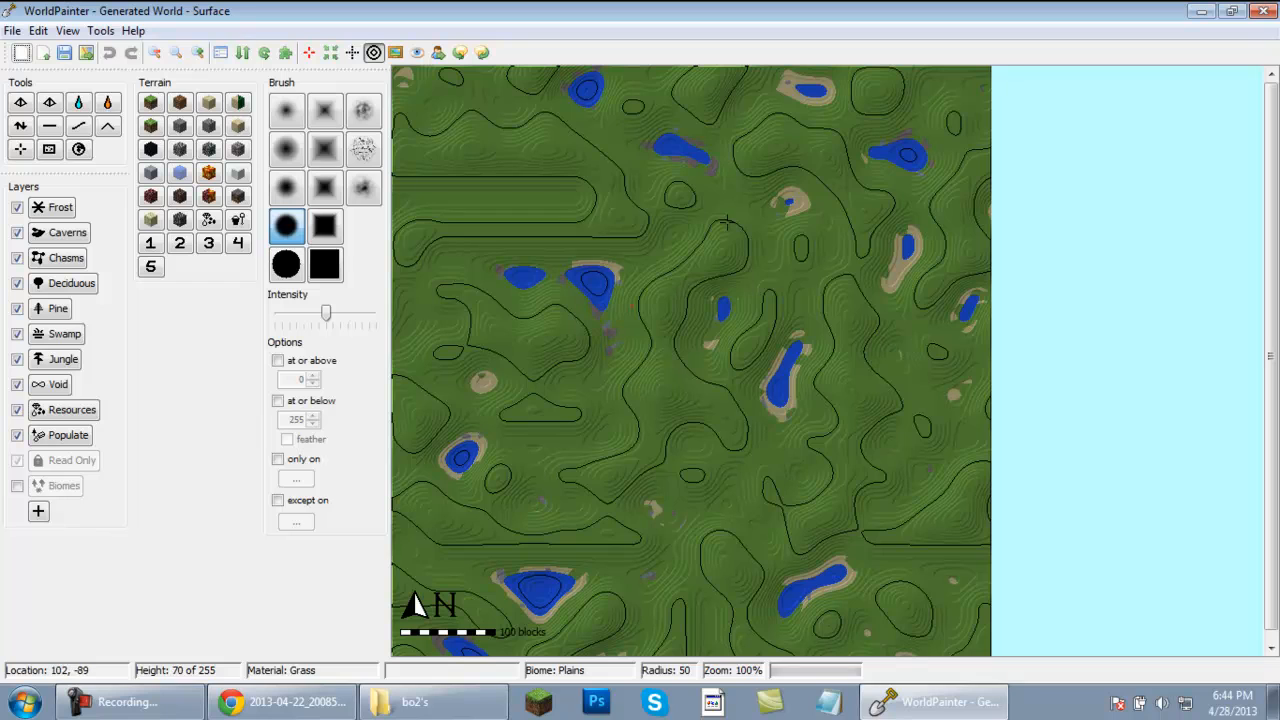
click(16, 30)
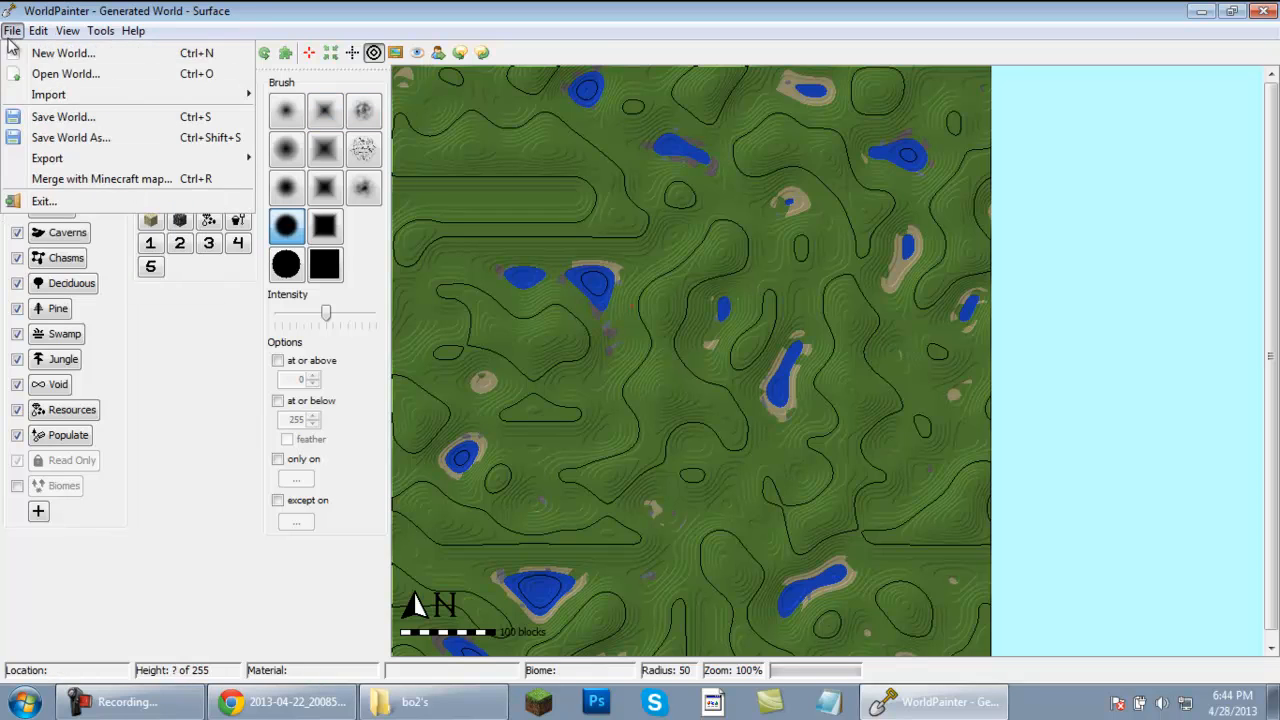
click(50, 53)
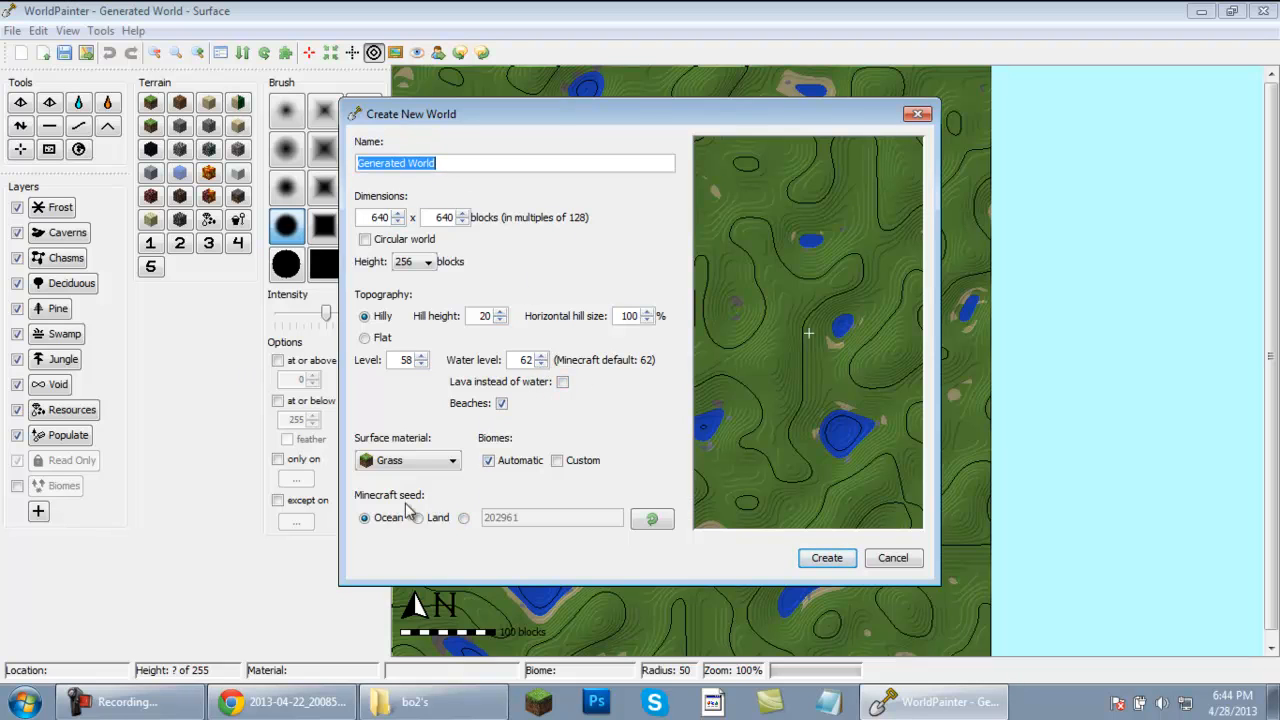
click(464, 518)
double_click(520, 517)
key(BackSpace)
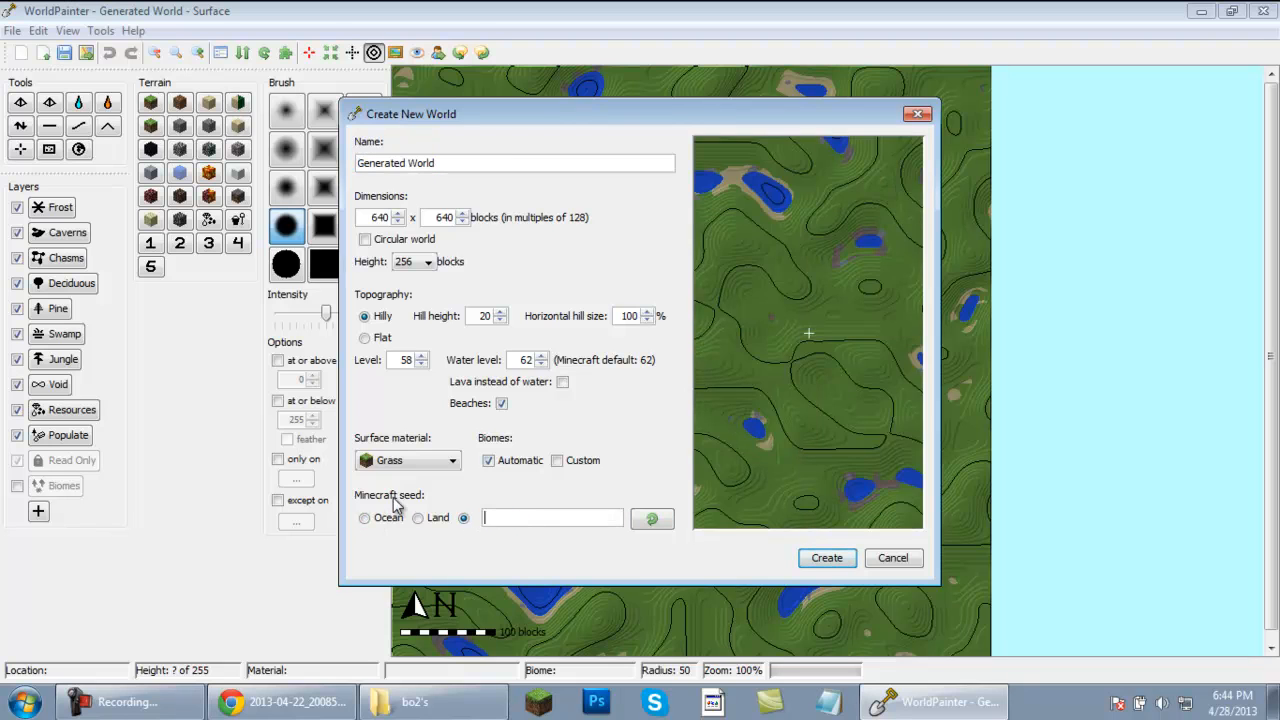
text(4)
click(838, 563)
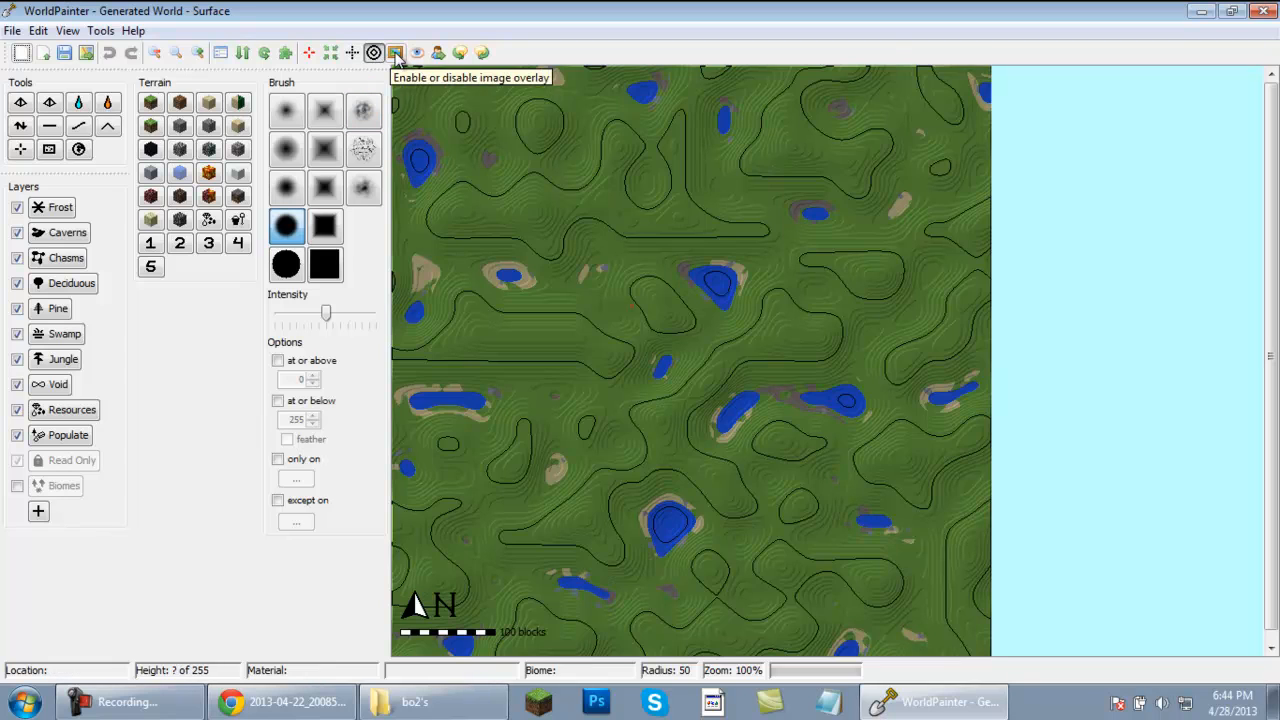
Lower the terrain across the whole map below sea level using the Height tool with a solid circular brush enlarged to radius 300.
click(417, 55)
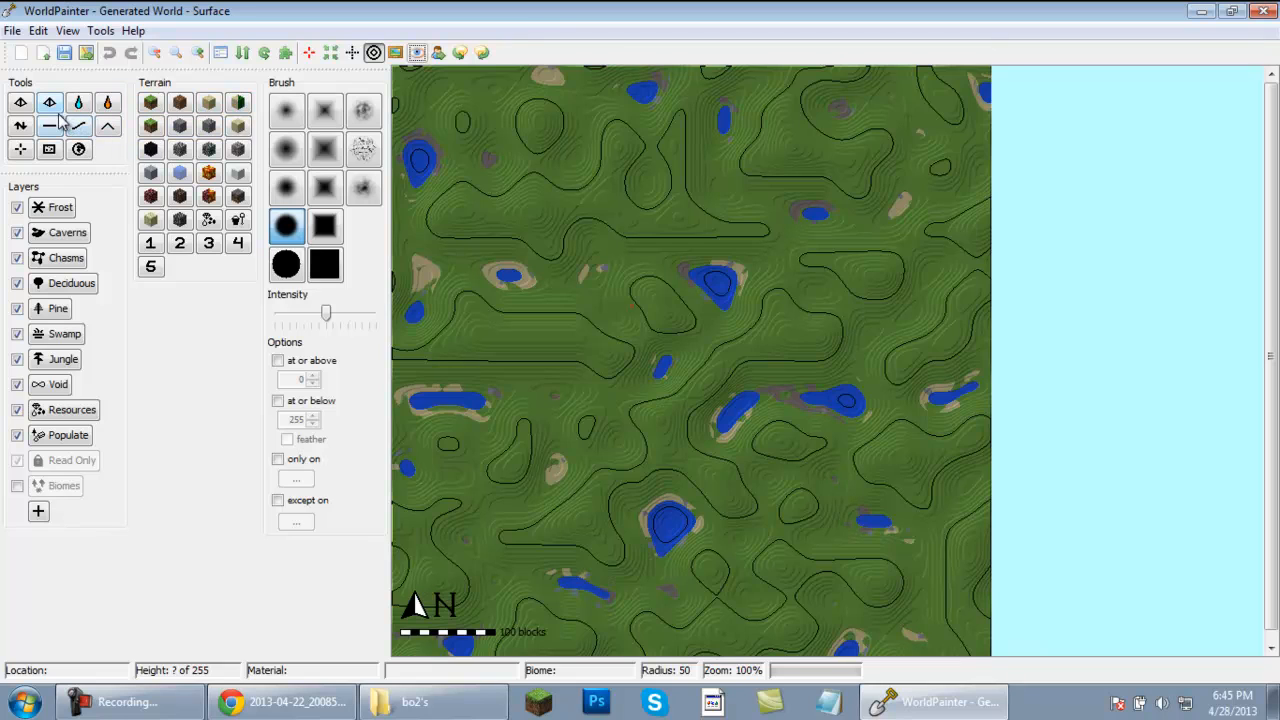
click(20, 126)
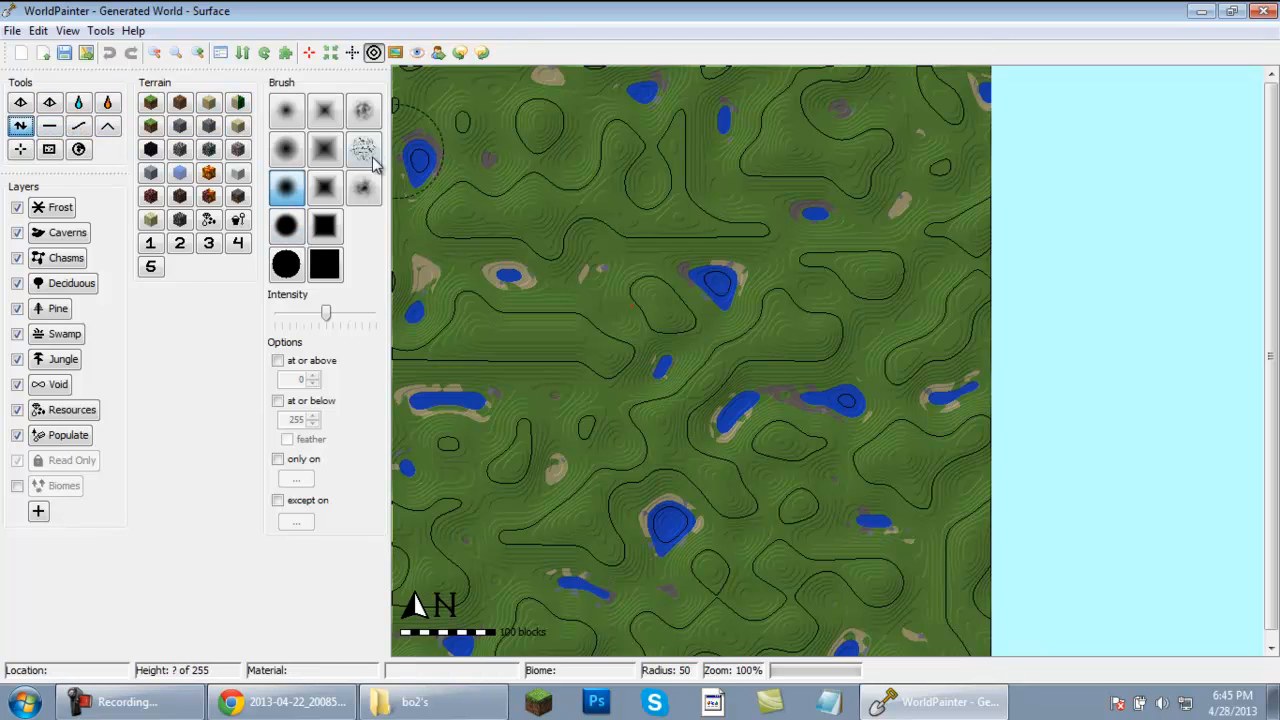
click(288, 263)
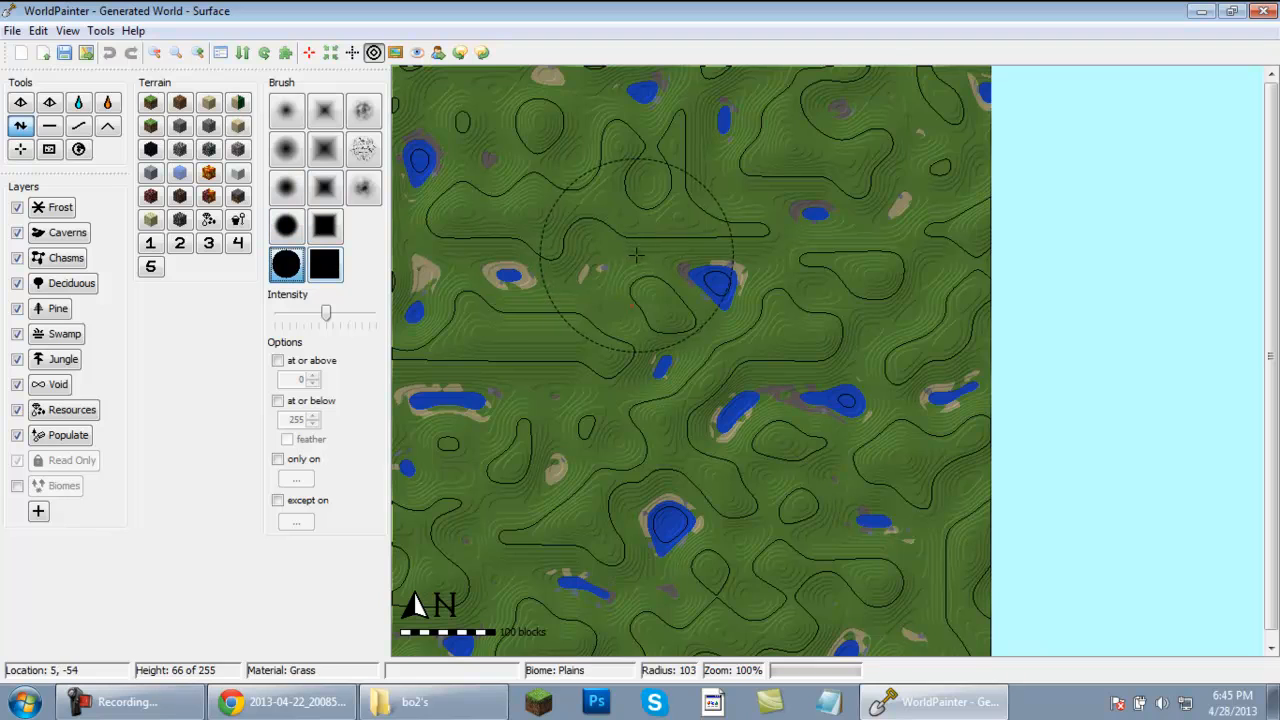
mouse_move(682, 290)
mouse_down()
mouse_move(705, 292)
mouse_move(592, 304)
mouse_move(508, 292)
mouse_move(486, 254)
mouse_move(533, 200)
mouse_move(637, 143)
mouse_move(889, 142)
mouse_move(750, 157)
mouse_move(825, 153)
mouse_up()
scroll(490, 246, down, 7)
scroll(500, 237, down, 5)
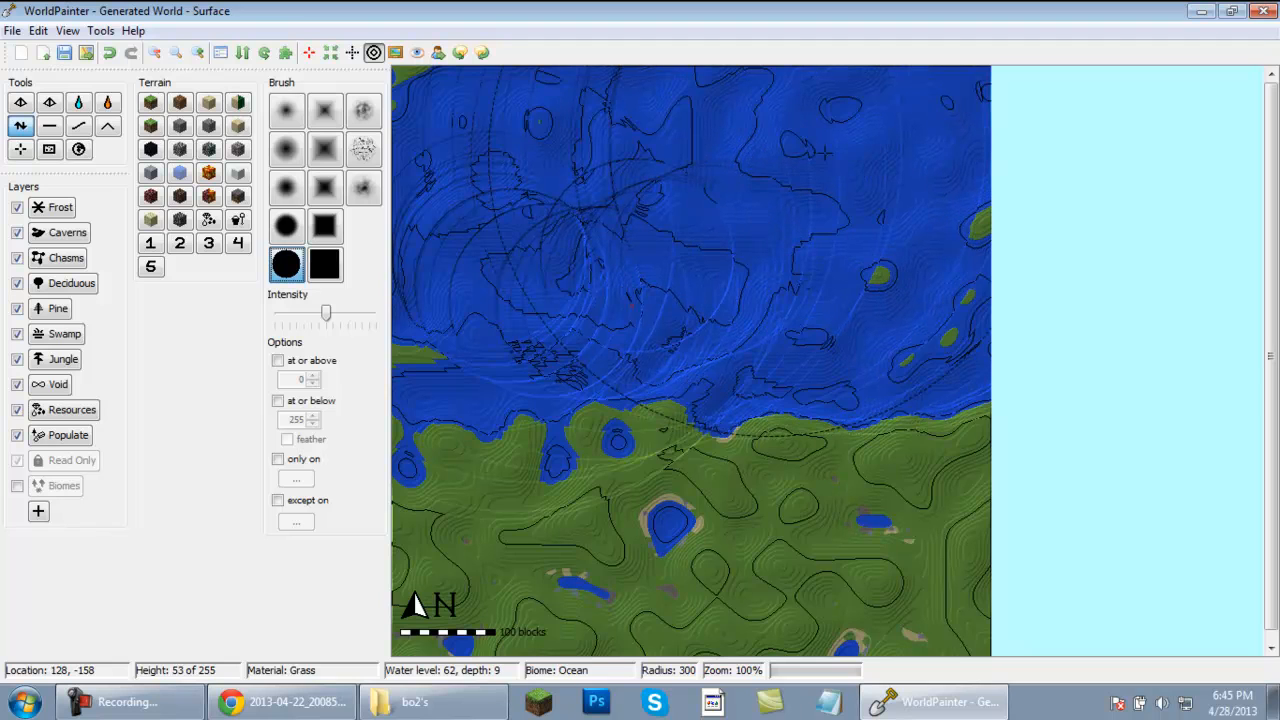
mouse_move(892, 226)
mouse_down()
mouse_move(929, 268)
mouse_move(962, 246)
mouse_move(962, 448)
mouse_move(944, 555)
mouse_move(788, 575)
mouse_move(634, 514)
mouse_up()
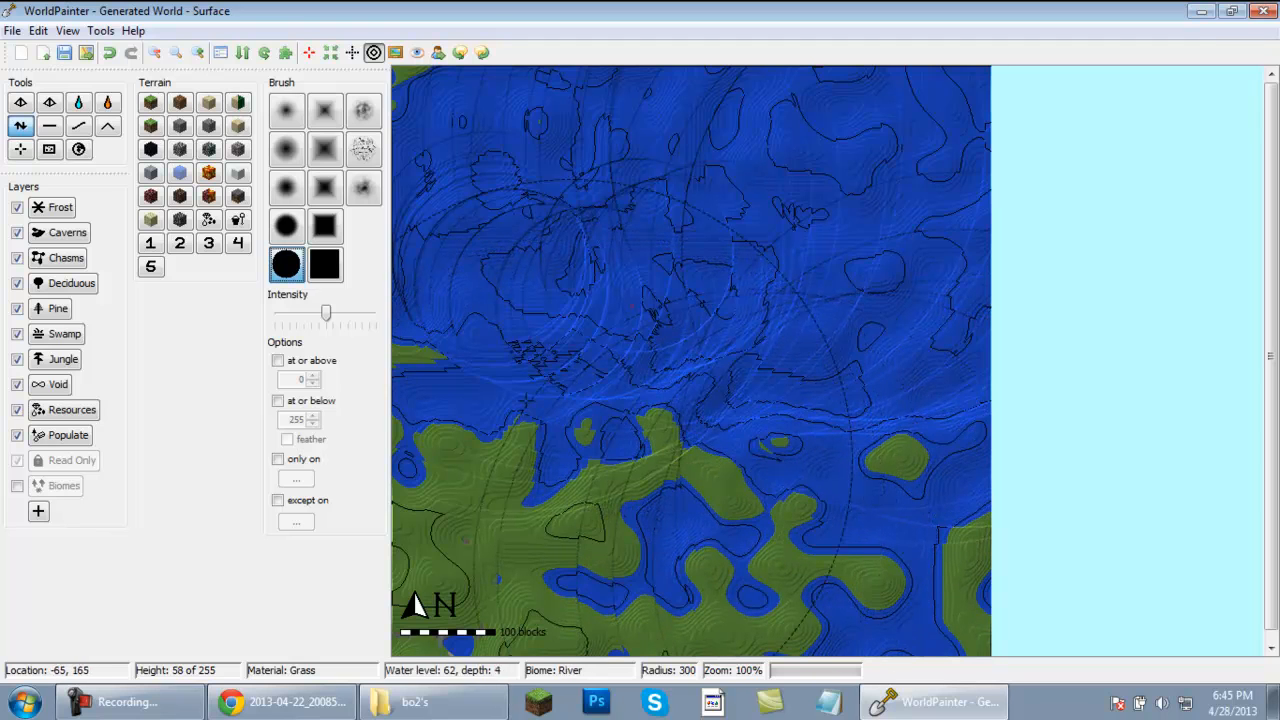
mouse_move(490, 494)
mouse_down()
mouse_move(499, 530)
mouse_move(524, 497)
mouse_move(573, 530)
mouse_up()
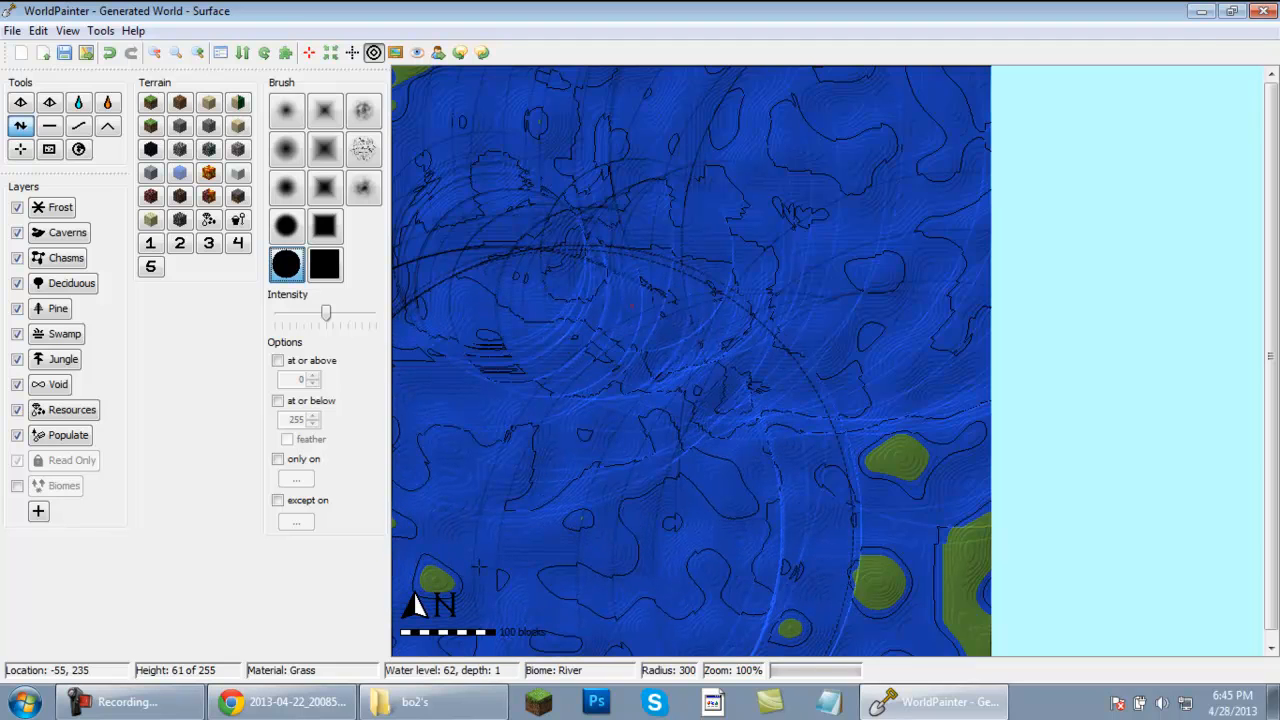
mouse_move(479, 567)
mouse_down()
mouse_move(457, 577)
mouse_move(742, 569)
mouse_up()
mouse_move(428, 571)
mouse_down()
mouse_move(677, 544)
mouse_move(841, 591)
mouse_move(883, 584)
mouse_move(585, 441)
mouse_move(559, 317)
mouse_move(666, 316)
mouse_move(631, 311)
mouse_move(650, 311)
mouse_up()
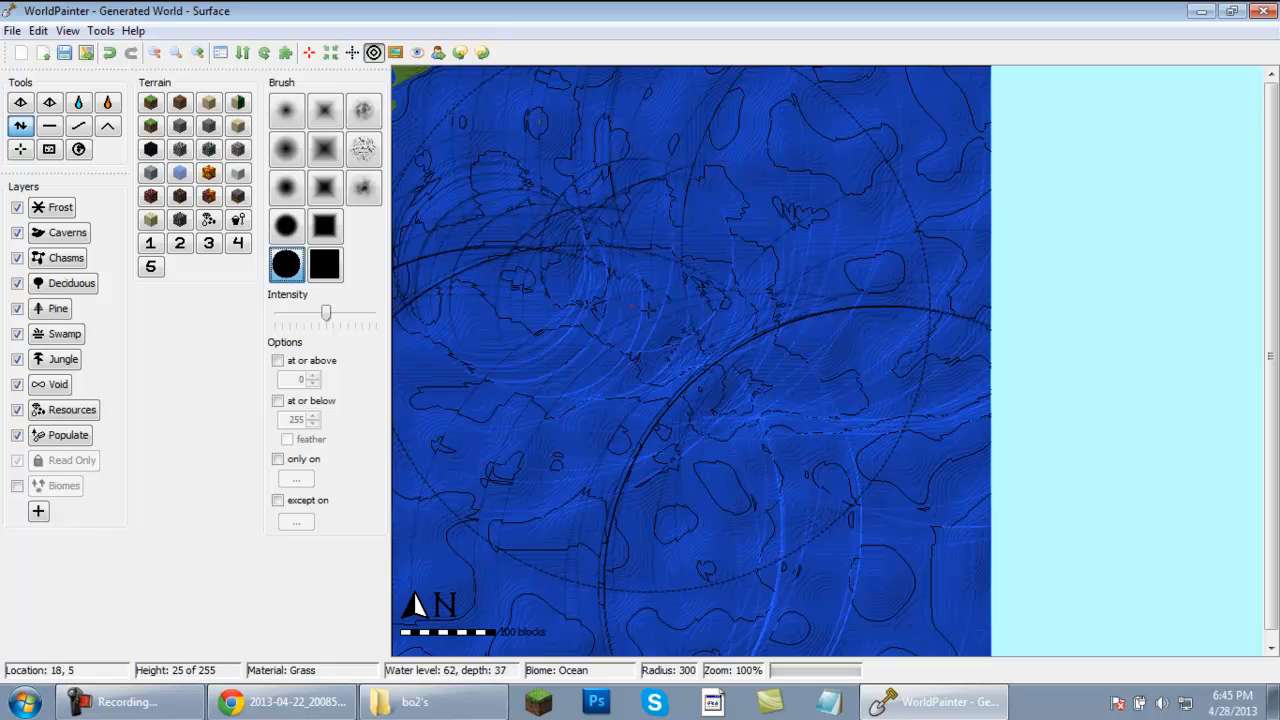
Examine the lowered seabed up close around the map's centre and northern part, and return the view to 100% zoom.
scroll(650, 311, up, 2)
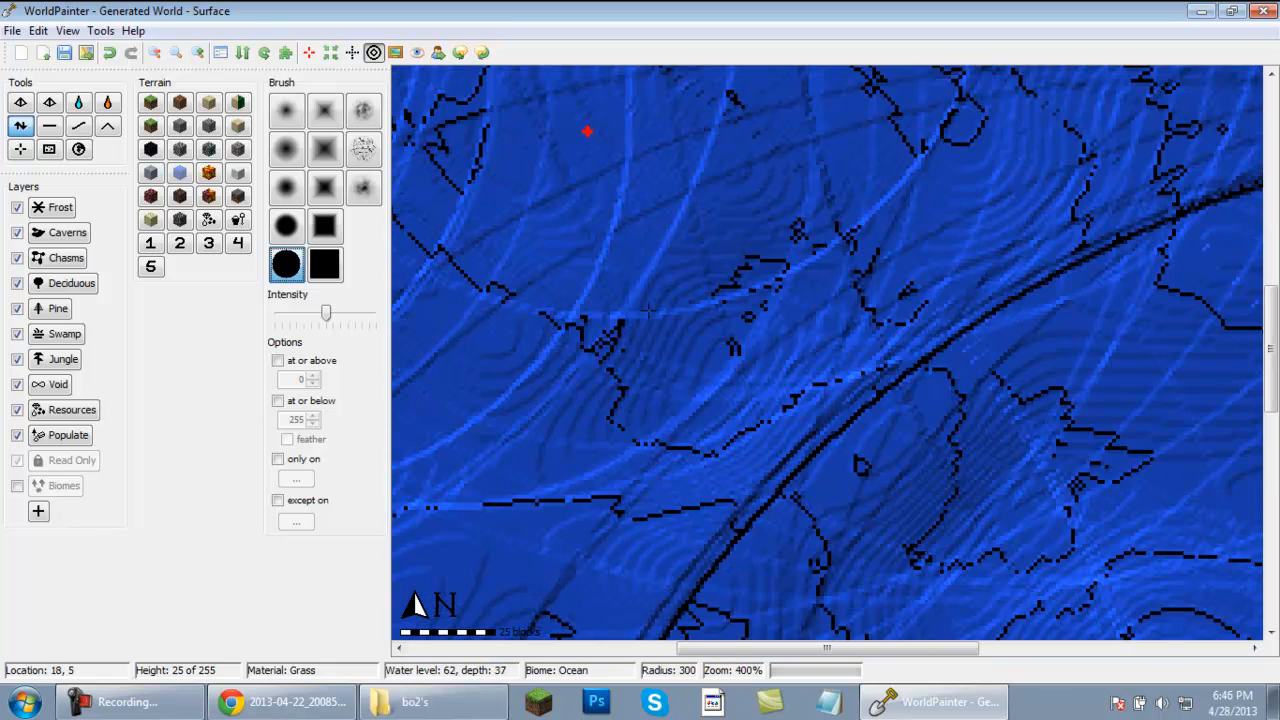
scroll(650, 311, down, 3)
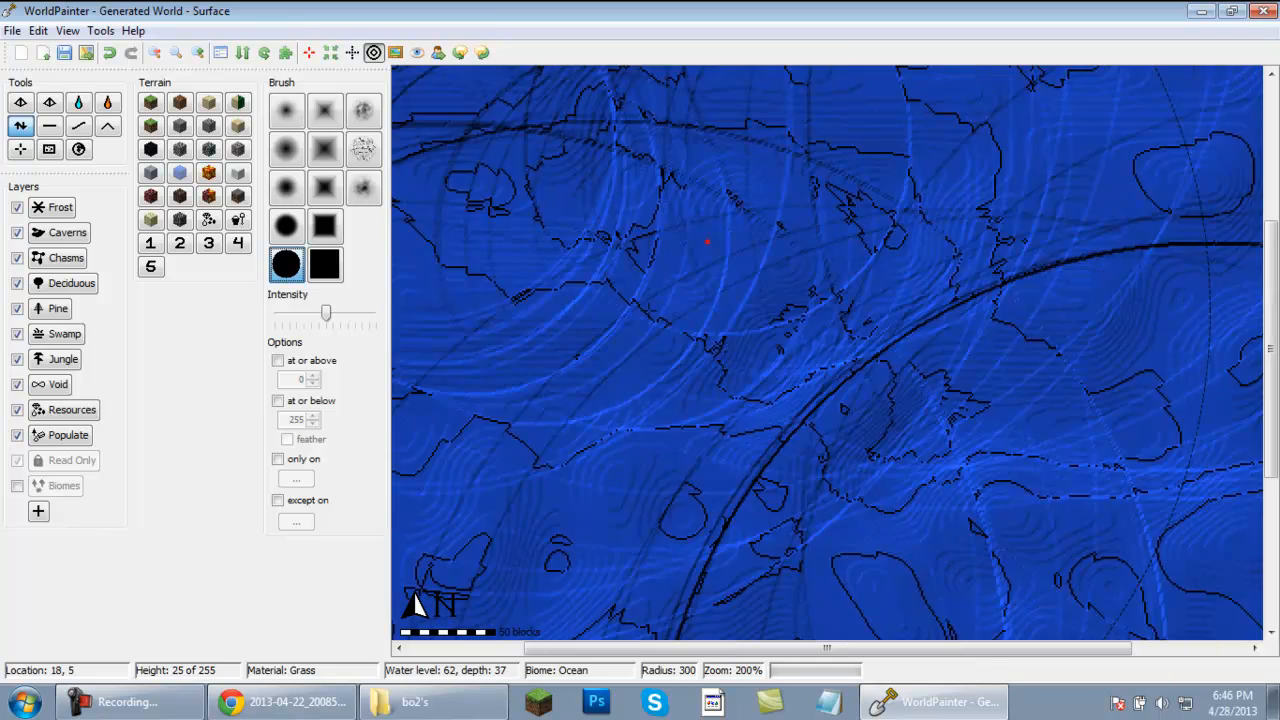
scroll(650, 311, up, 3)
scroll(650, 311, up, 1)
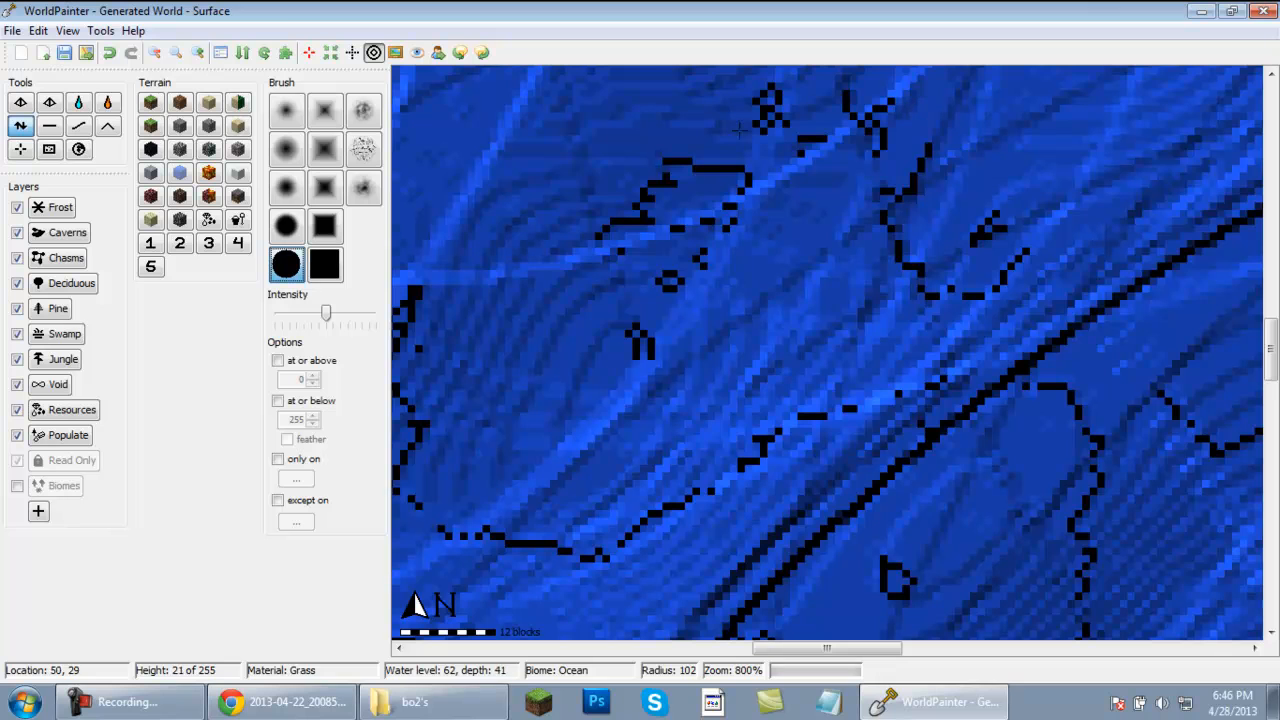
scroll(845, 265, down, 6)
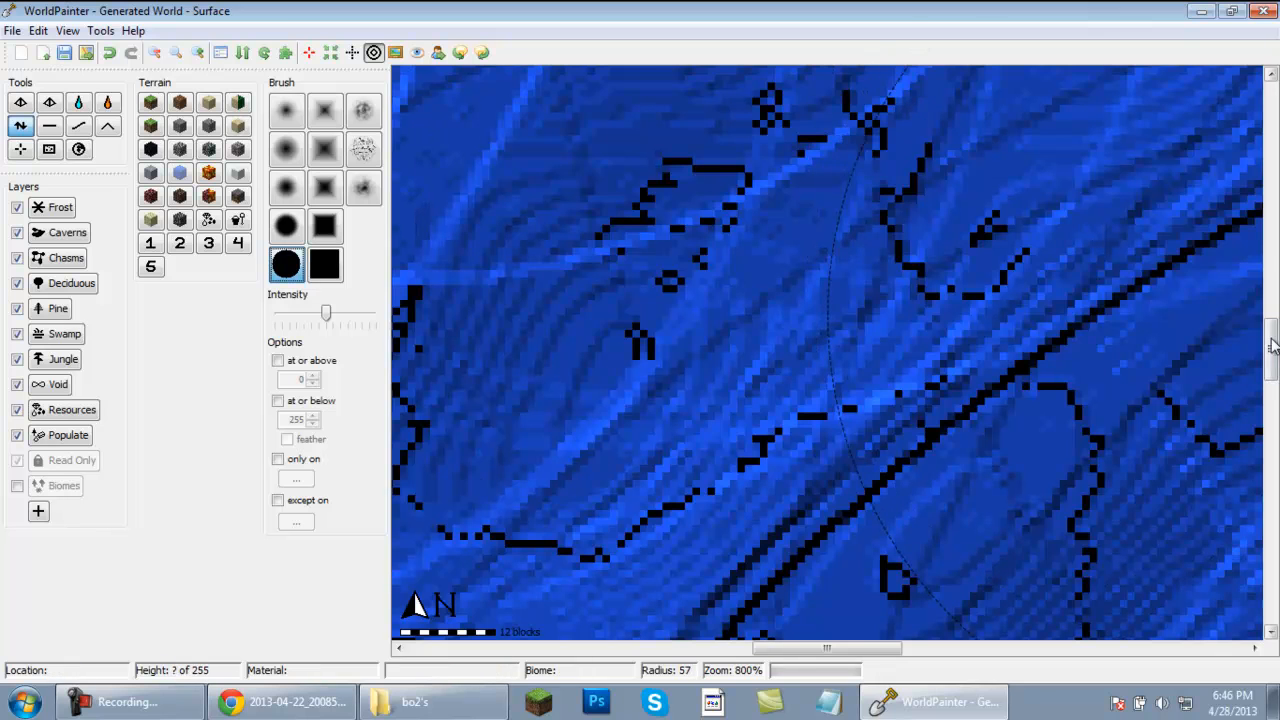
drag(1272, 346, 1271, 211)
scroll(944, 591, up, 1)
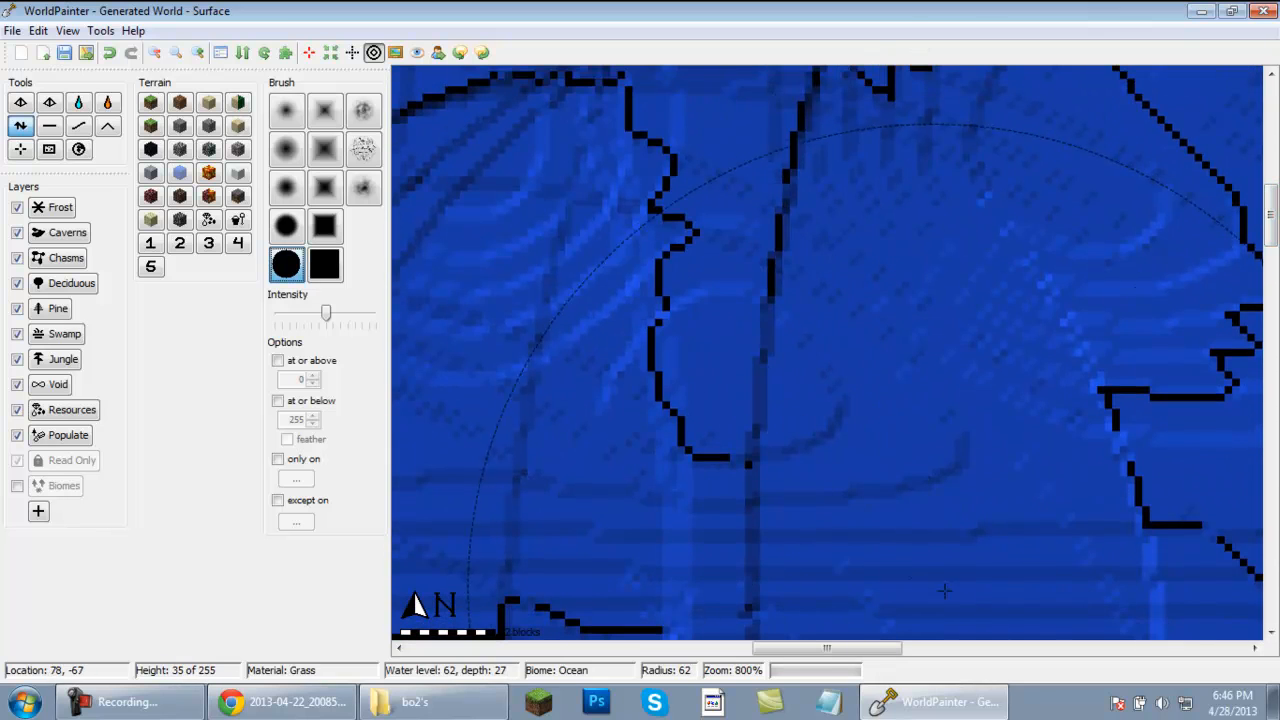
drag(858, 648, 643, 657)
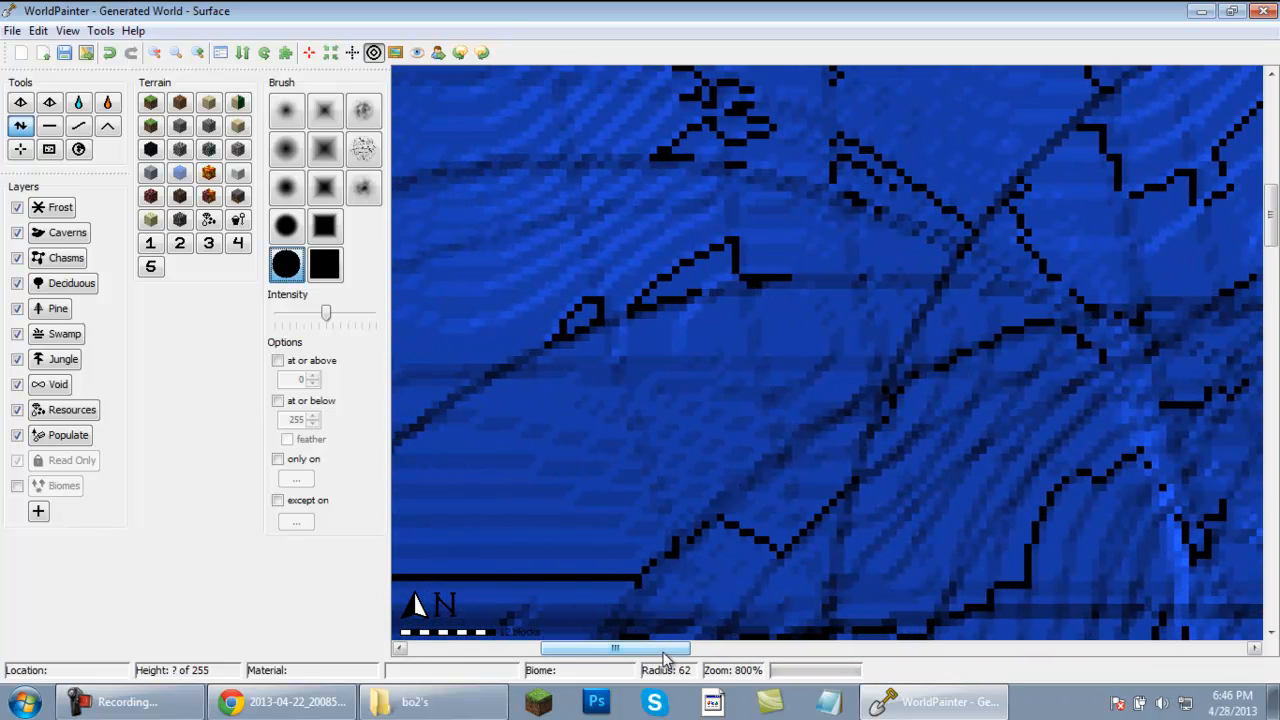
key(ctrl+minus)
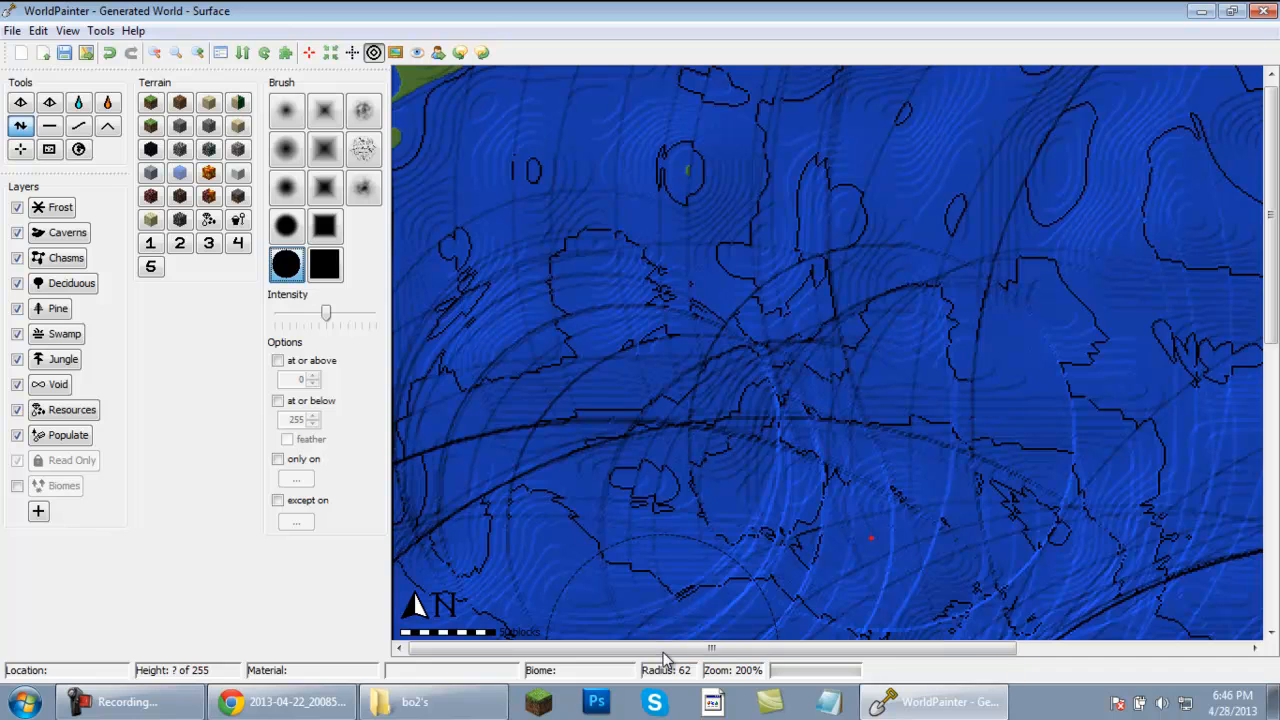
key(ctrl+minus)
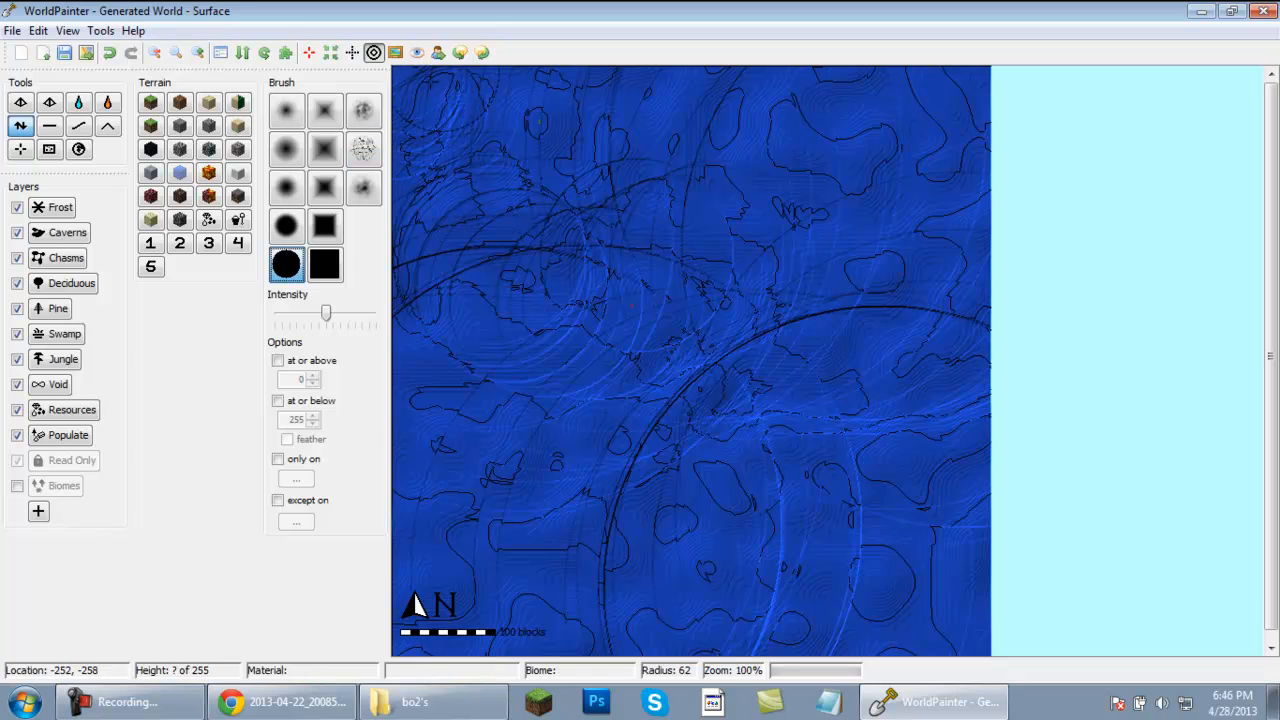
Flatten the uneven seabed across the whole map to height 38 using the Flatten tool with a solid circular brush of about radius 183.
click(50, 126)
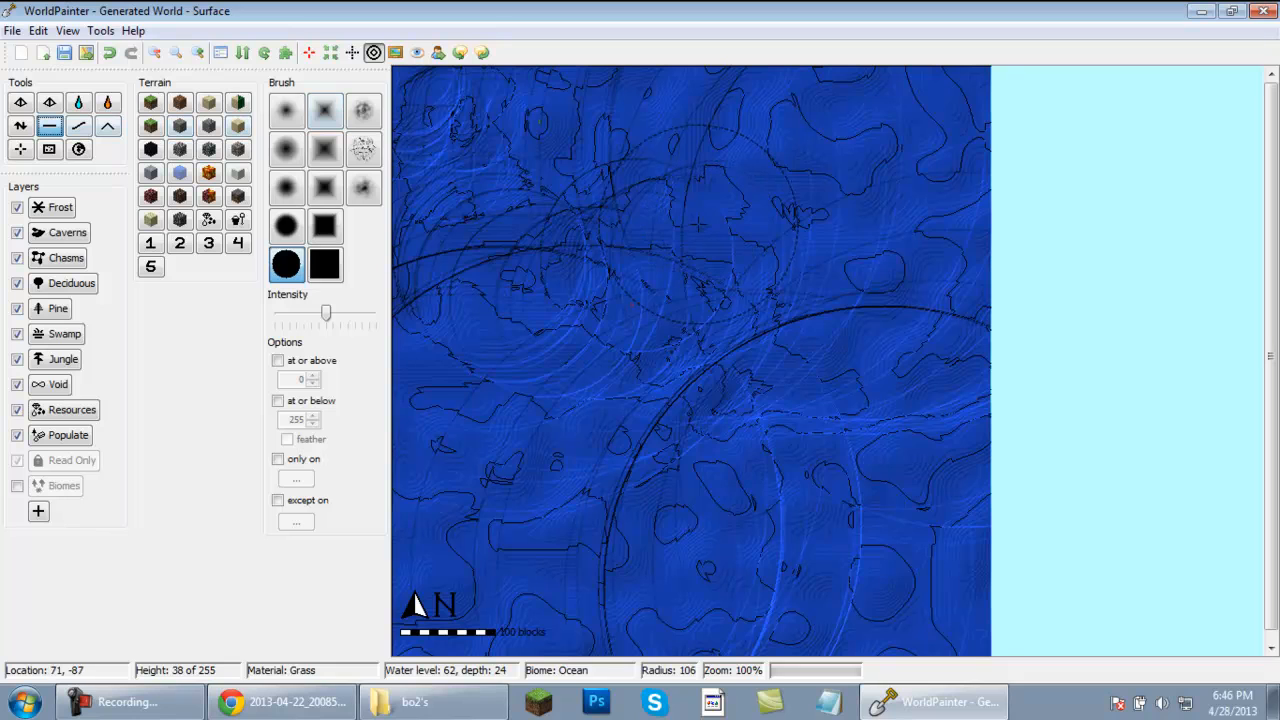
mouse_move(698, 224)
mouse_down()
mouse_move(723, 240)
mouse_move(753, 297)
mouse_move(612, 474)
mouse_move(528, 386)
mouse_move(457, 186)
mouse_move(493, 158)
mouse_up()
mouse_move(581, 143)
mouse_down()
mouse_move(840, 140)
mouse_move(973, 192)
mouse_move(956, 500)
mouse_move(967, 587)
mouse_move(860, 615)
mouse_move(545, 605)
mouse_move(517, 591)
mouse_move(460, 518)
mouse_up()
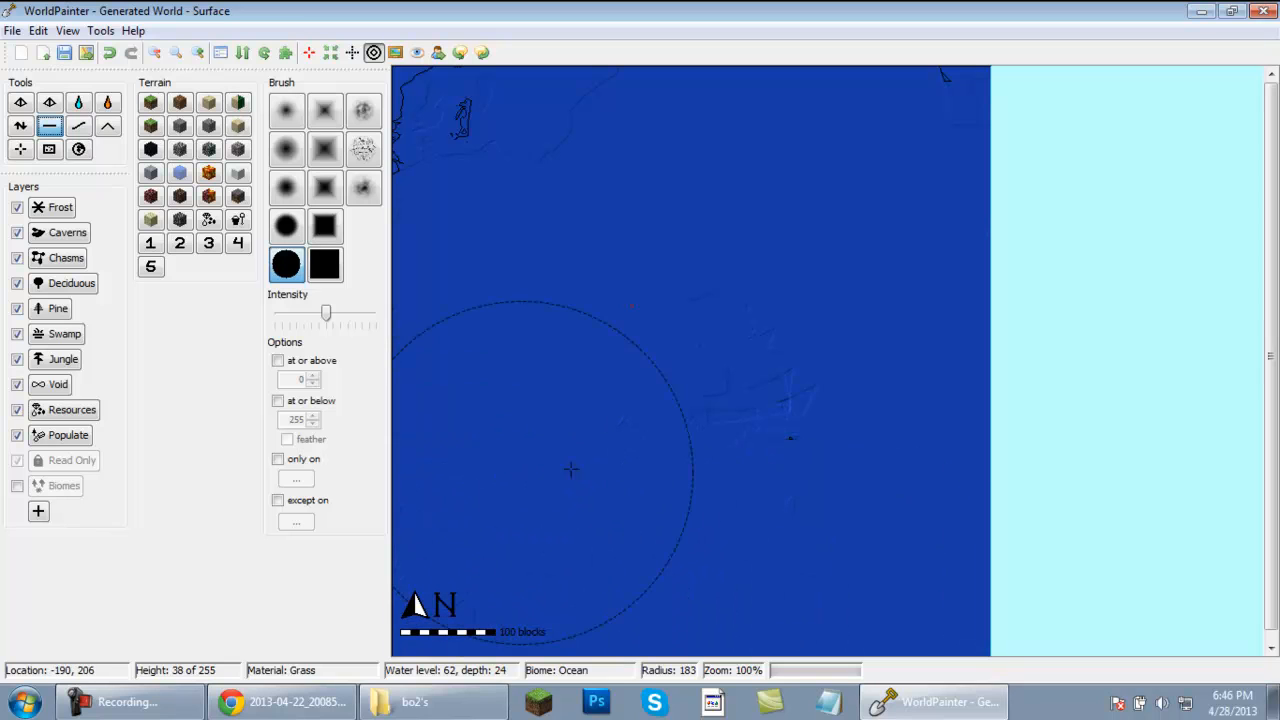
mouse_move(732, 430)
mouse_down()
mouse_move(791, 343)
mouse_move(746, 400)
mouse_move(791, 418)
mouse_move(494, 194)
mouse_move(491, 135)
mouse_up()
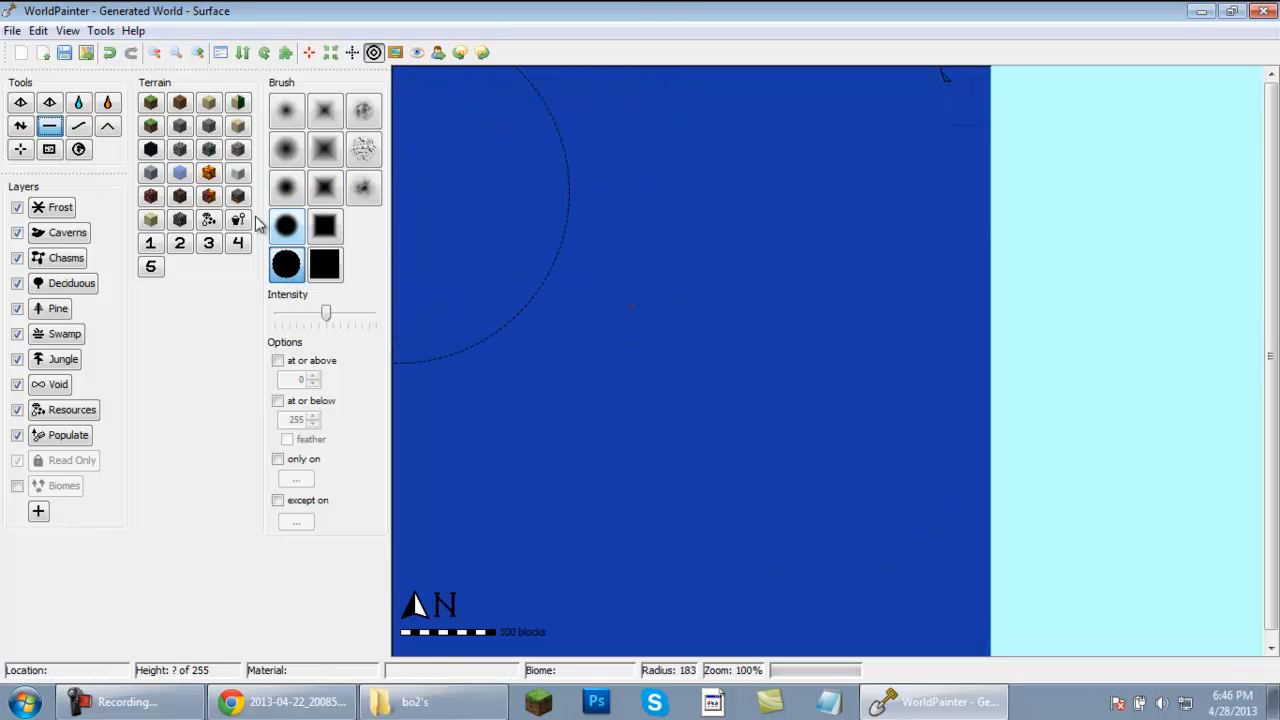
Raise a steep round hill above the water at the map's centre using the Height tool and Sine Circle brush, widening the radius to 86.
click(22, 124)
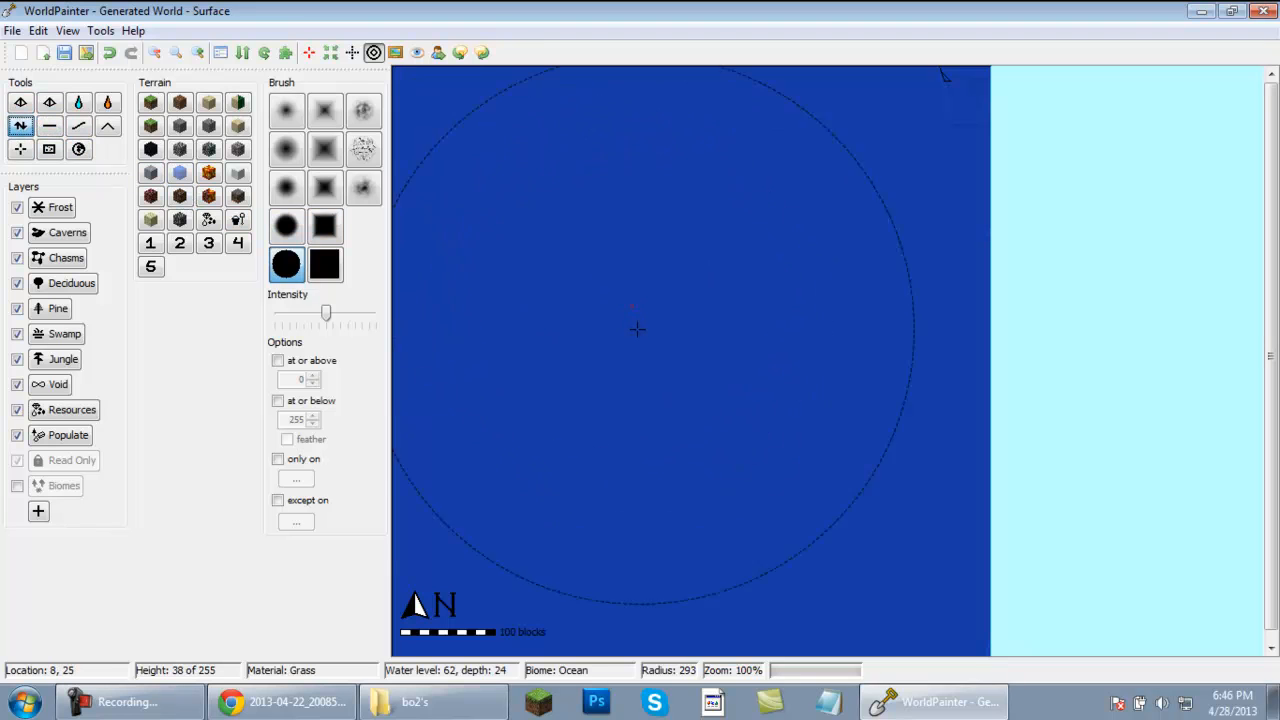
scroll(628, 330, down, 8)
click(364, 112)
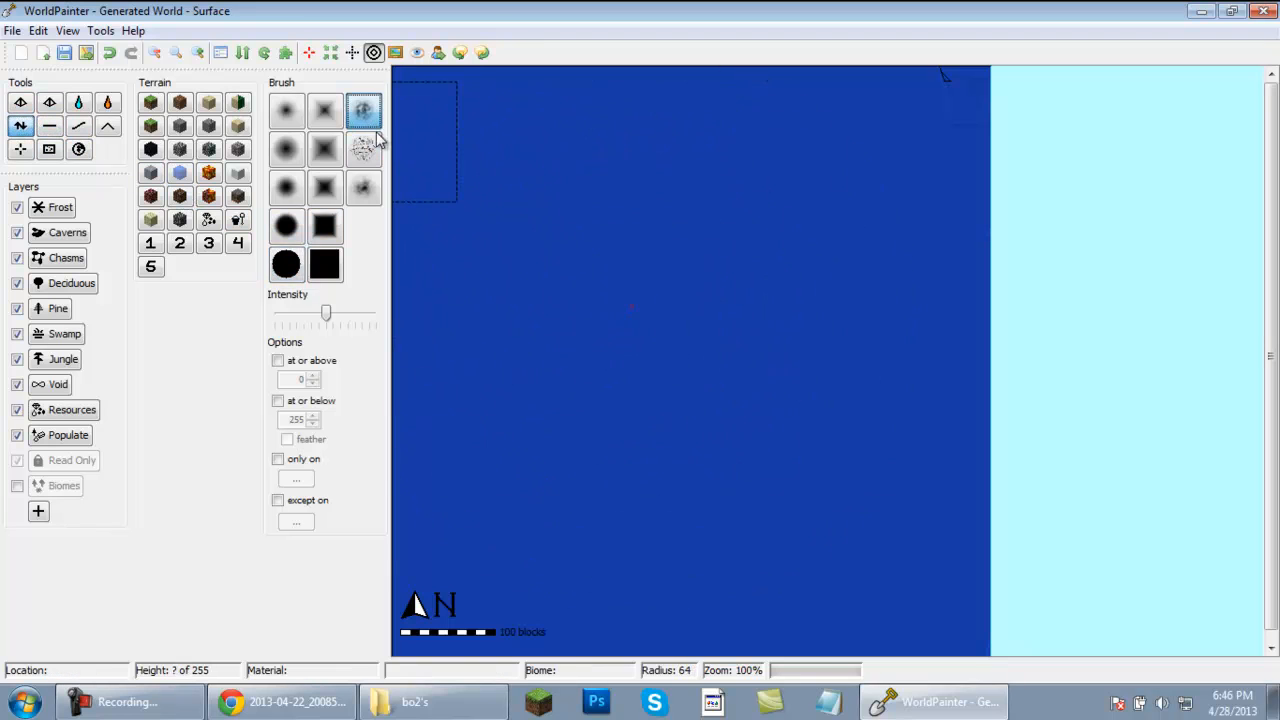
click(286, 149)
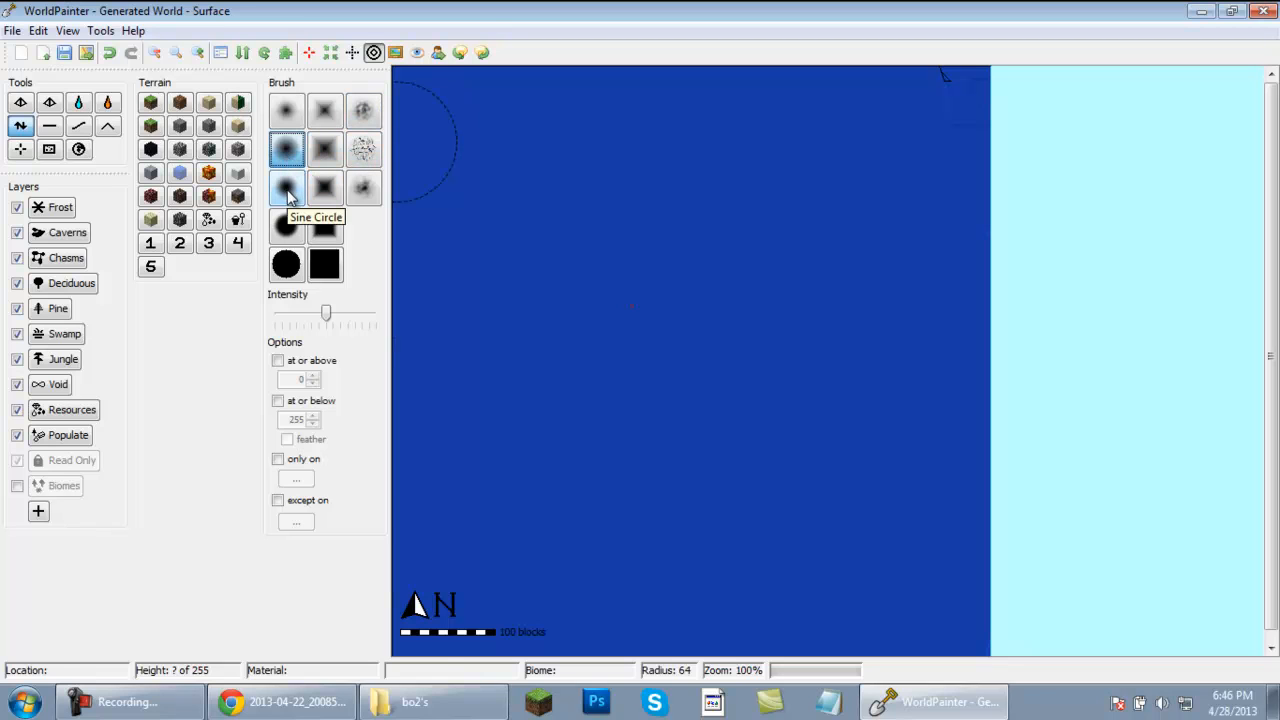
click(287, 190)
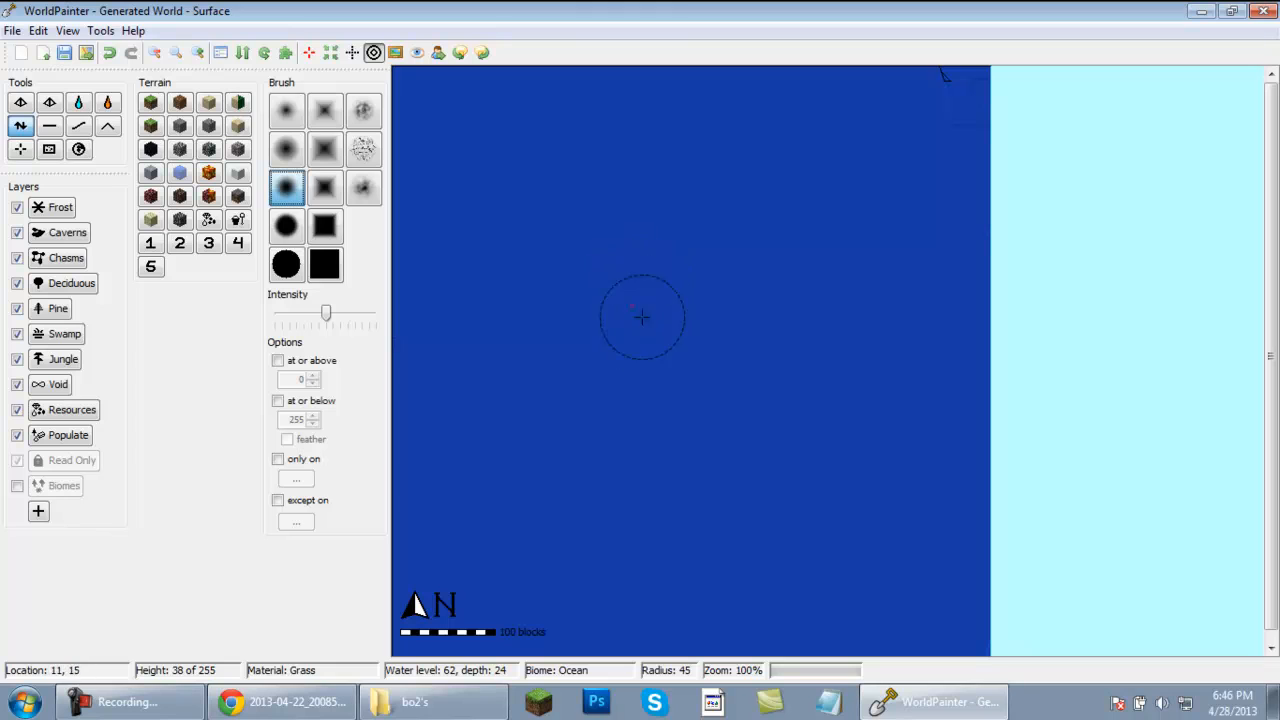
mouse_move(645, 311)
mouse_down()
mouse_move(624, 306)
mouse_move(635, 306)
mouse_up()
scroll(646, 318, up, 4)
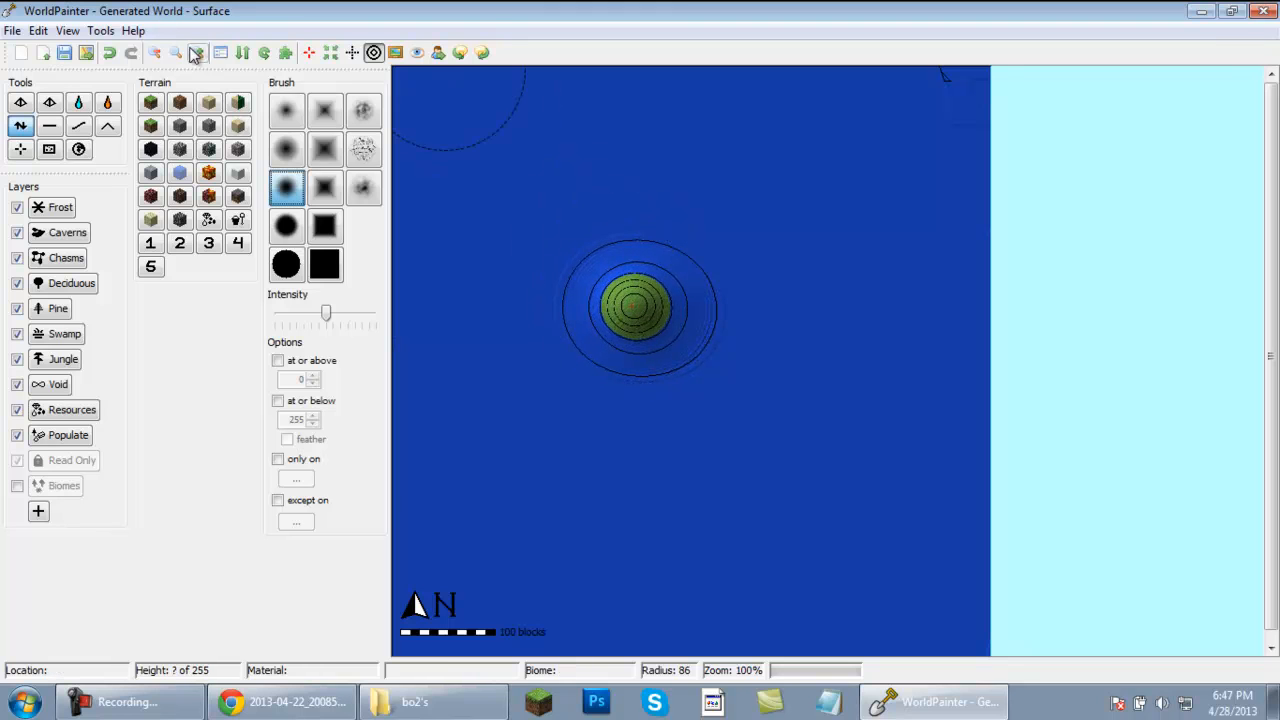
Inspect the cone-shaped hill in the 3D view and close that view.
click(67, 31)
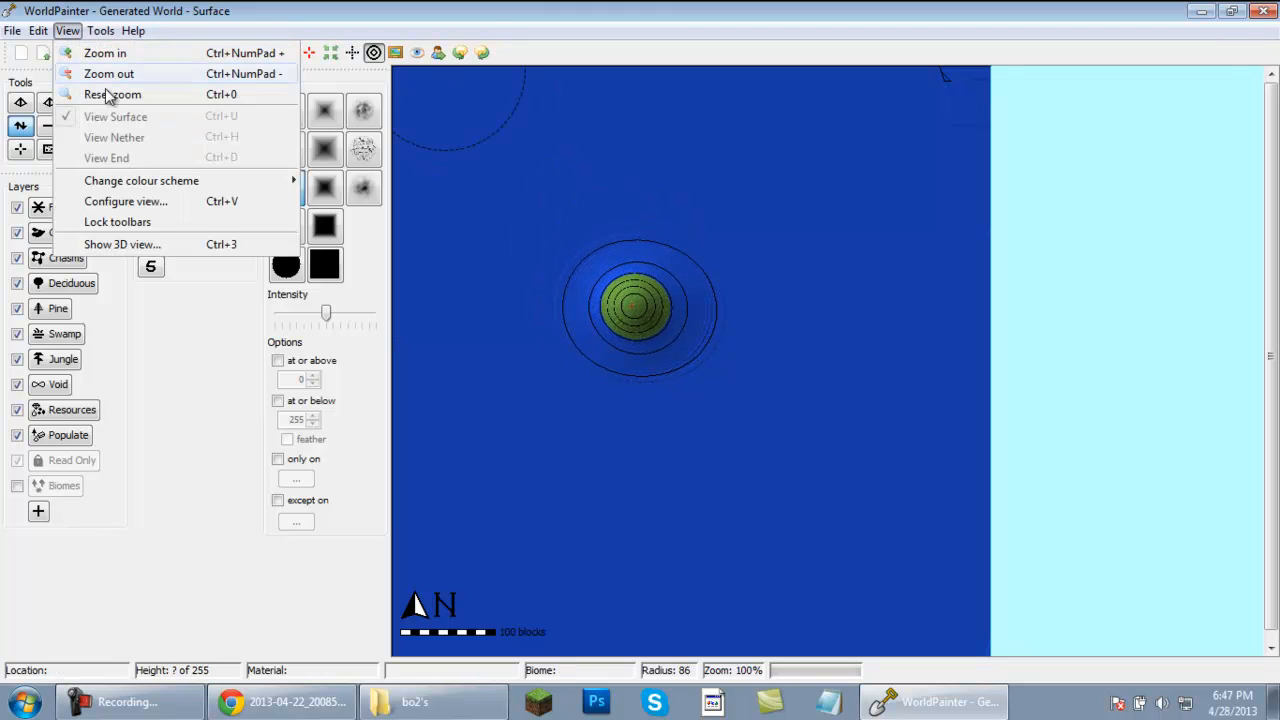
click(150, 247)
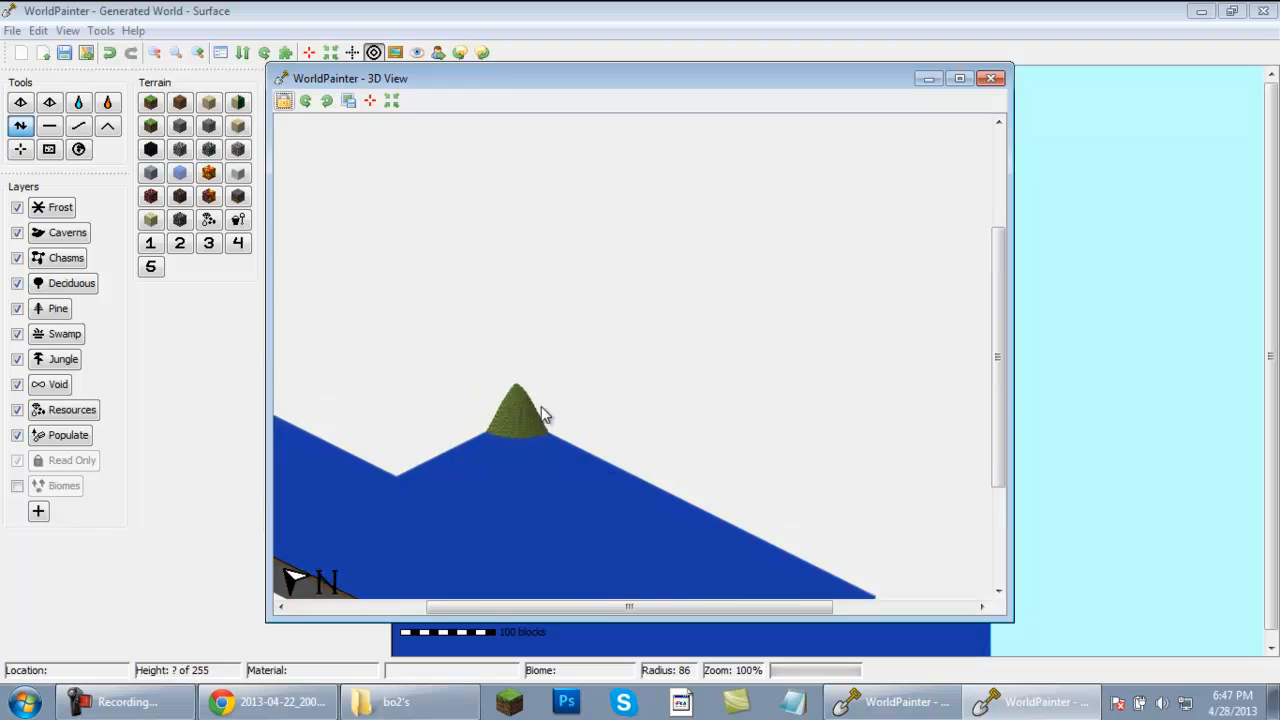
scroll(541, 406, up, 3)
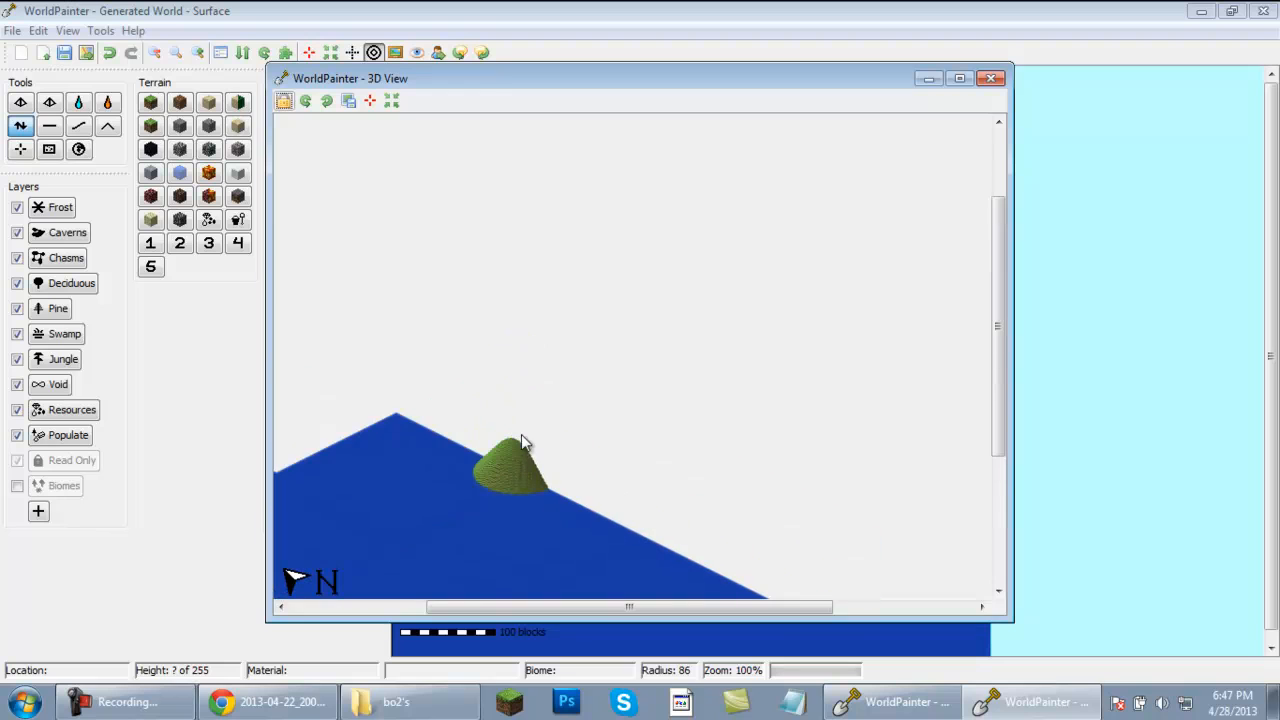
click(992, 80)
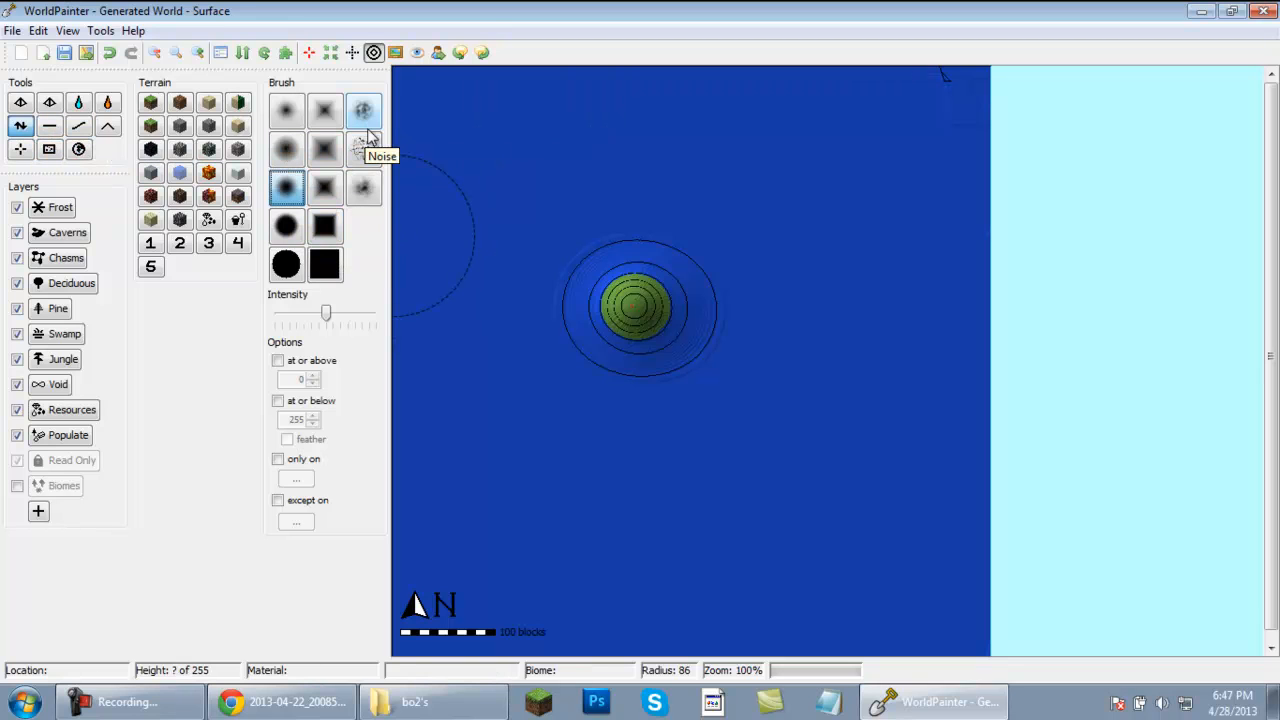
Raise rough land just east of the central hill using the round cracked-texture brush at radius 193.
click(363, 187)
scroll(743, 306, up, 10)
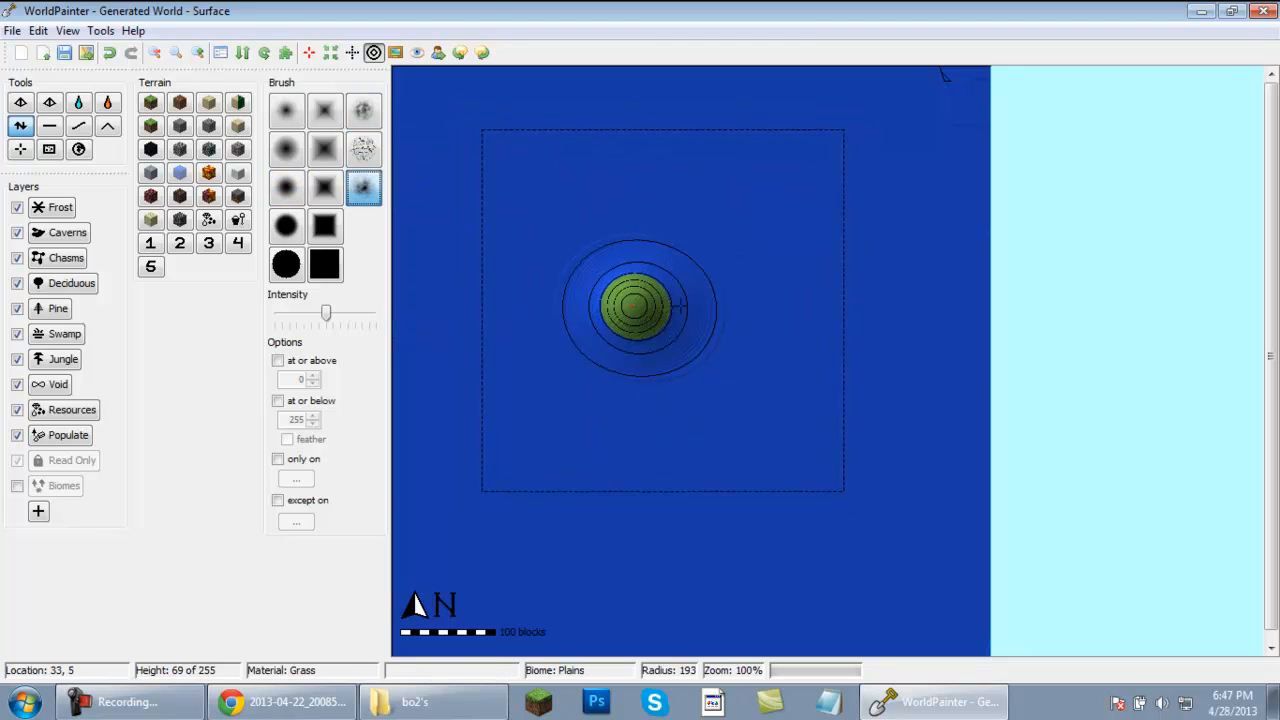
scroll(668, 313, down, 1)
drag(668, 313, 698, 305)
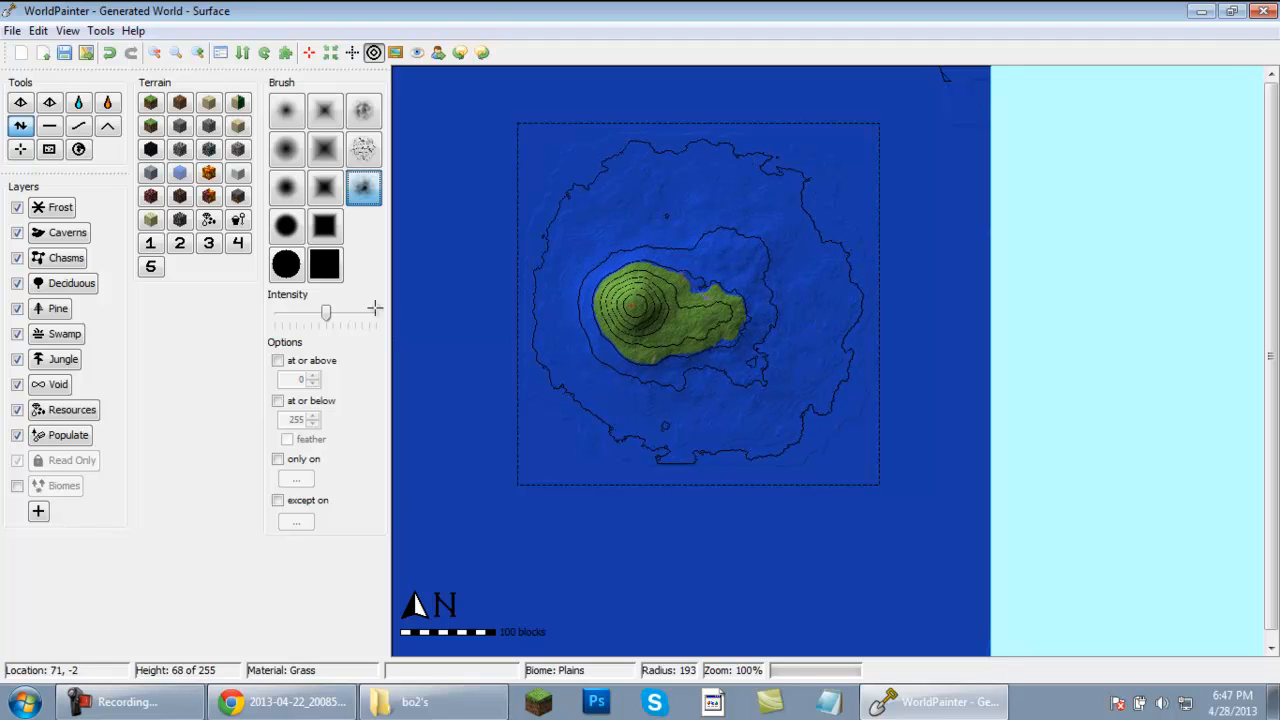
Increase the brush intensity, build the land around the hill into a large mountainous island, and reduce the brush radius to 45.
drag(326, 313, 347, 313)
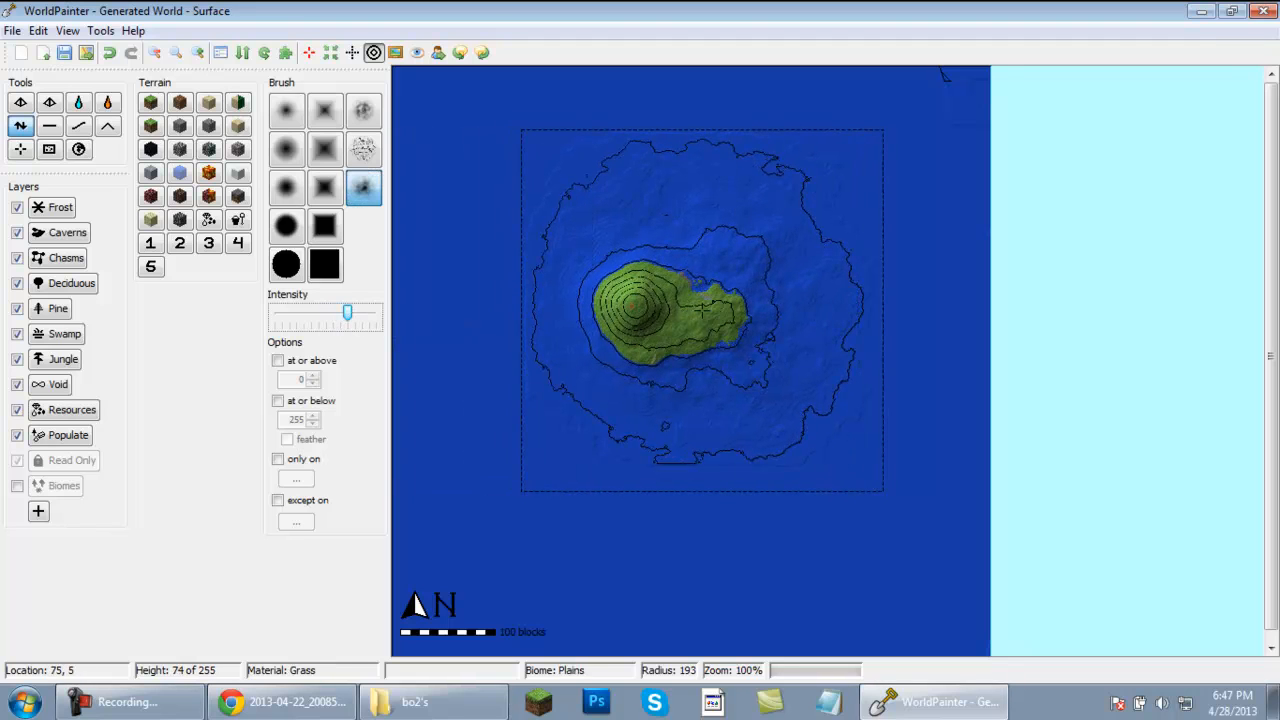
drag(706, 310, 629, 156)
mouse_move(628, 340)
mouse_down()
mouse_move(543, 369)
mouse_move(660, 452)
mouse_move(630, 298)
mouse_up()
scroll(630, 298, down, 10)
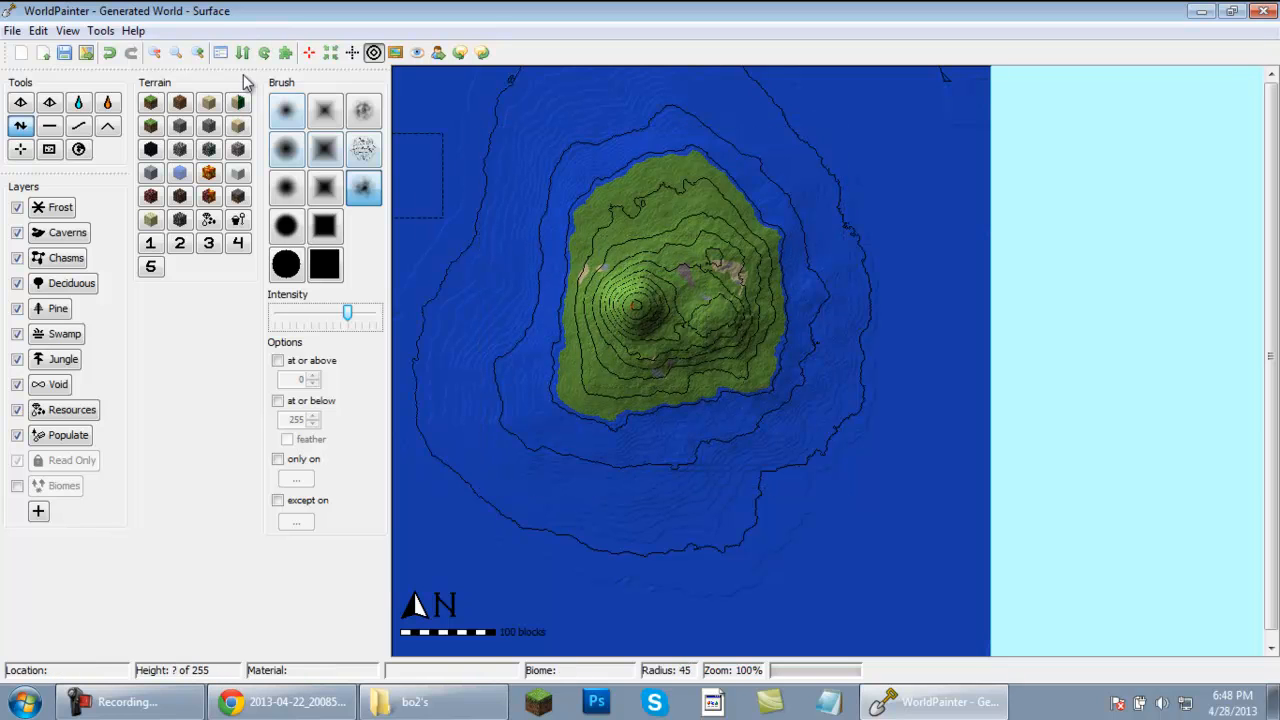
Lock the toolbars, inspect the enlarged island in the 3D view, and close that view.
click(82, 34)
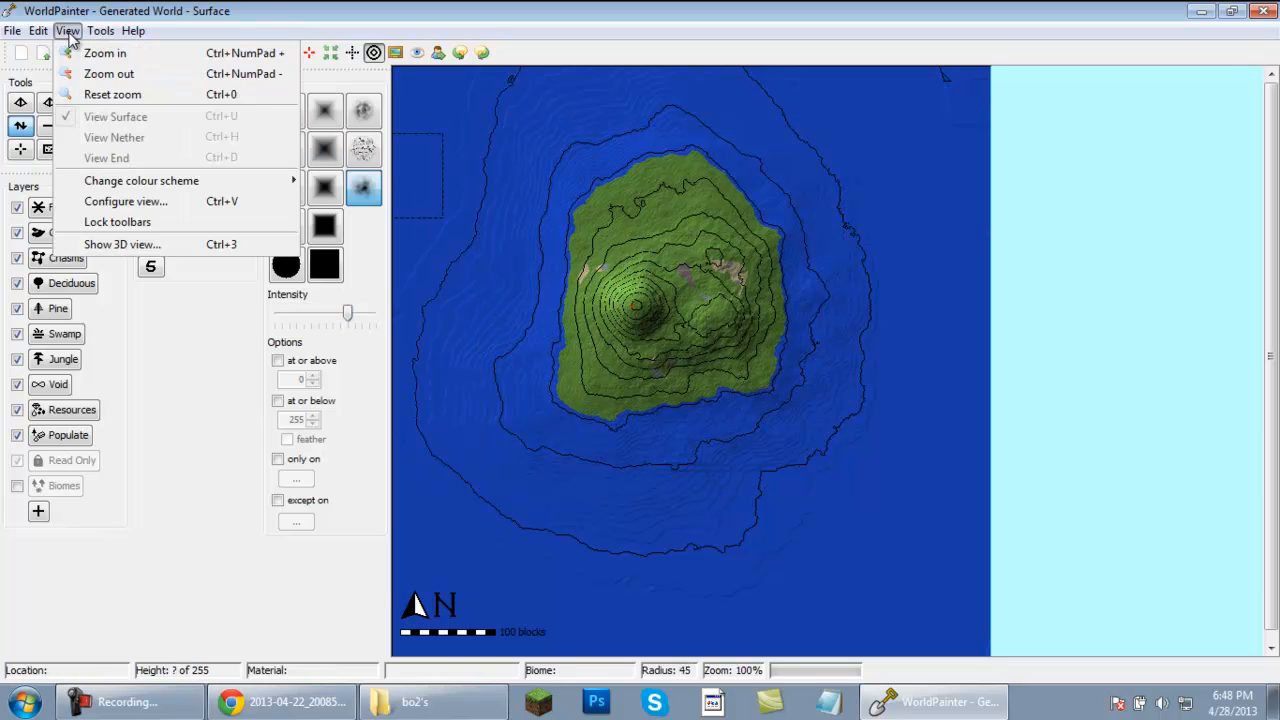
click(145, 221)
click(68, 34)
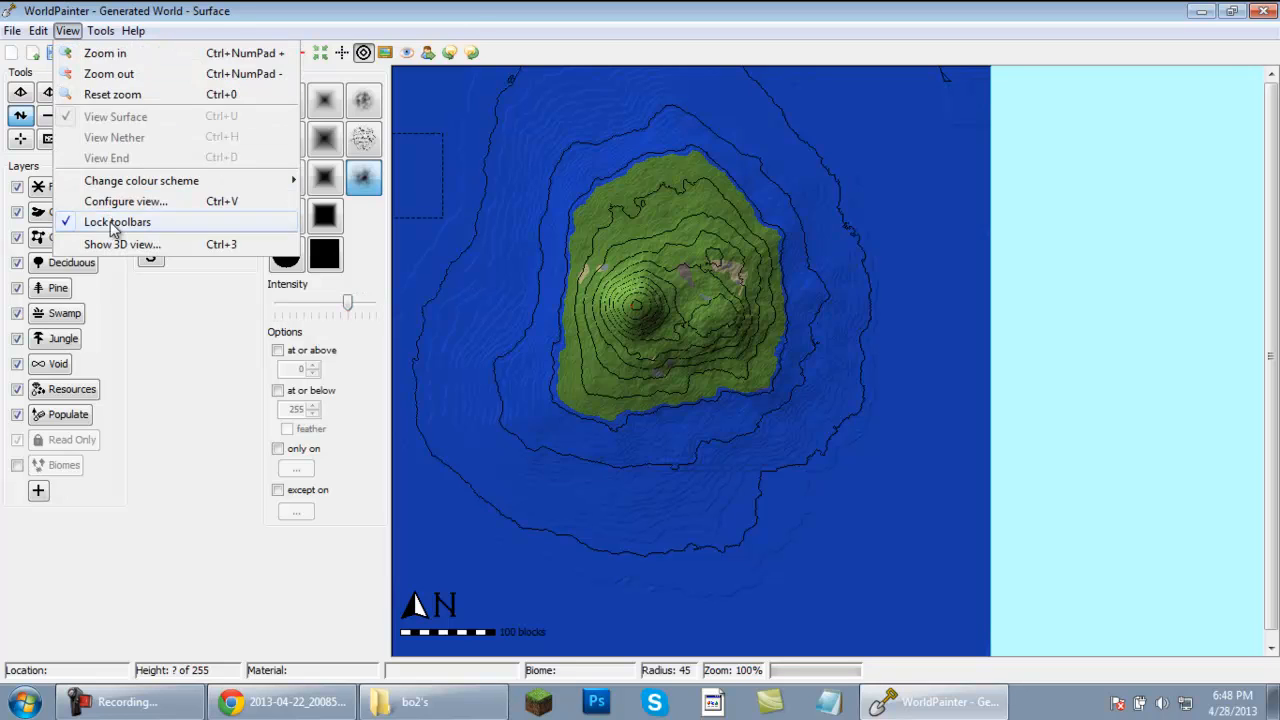
click(142, 243)
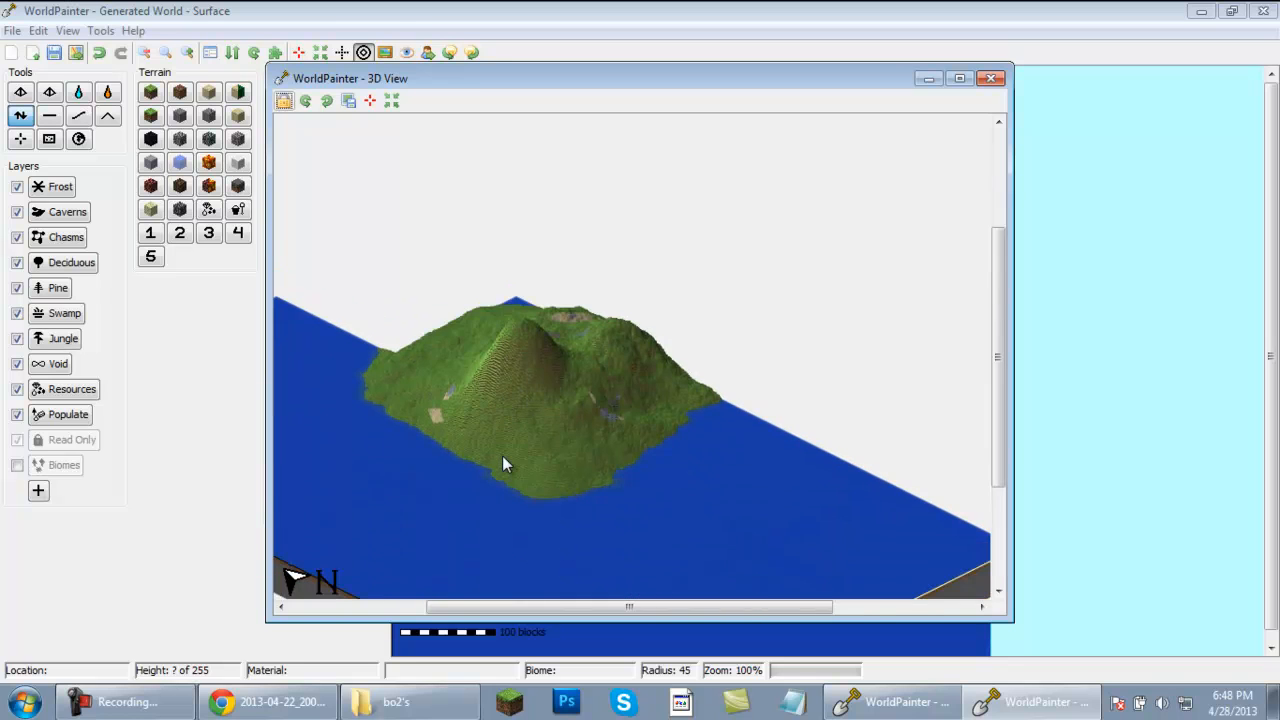
click(991, 78)
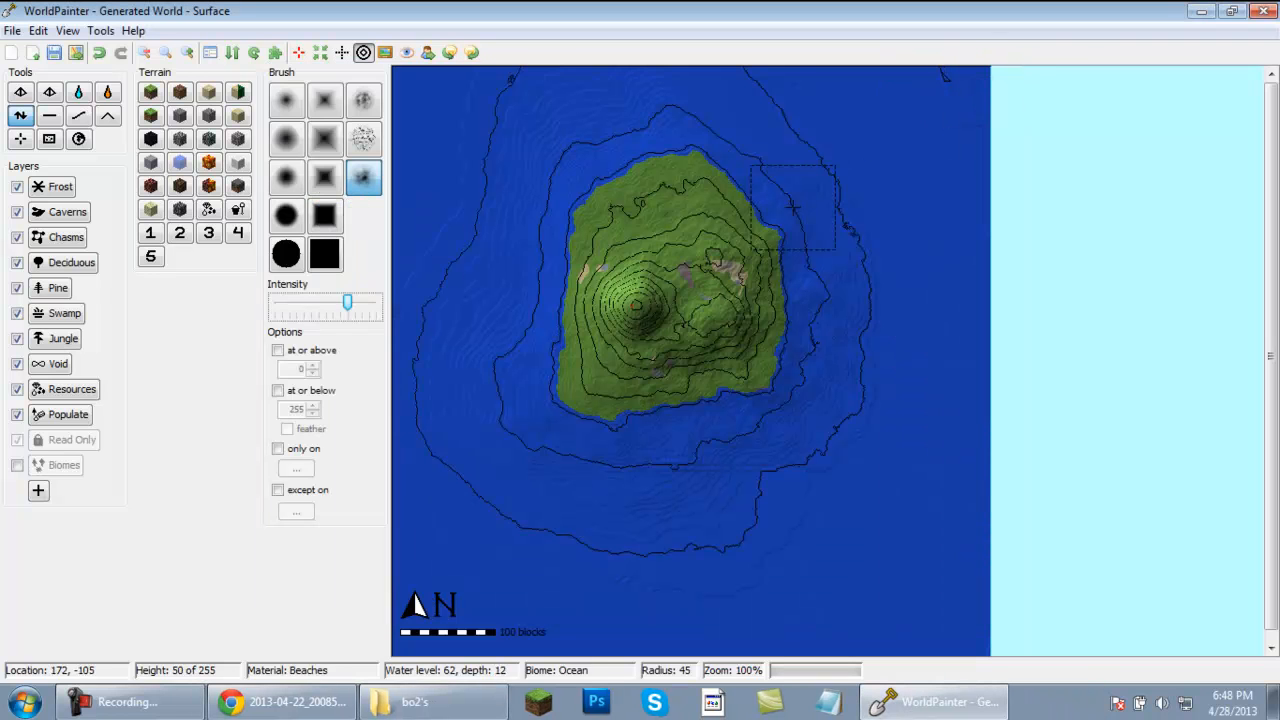
Flatten the central peak and the ridge east of it with the Flatten tool at brush radius 25.
click(49, 115)
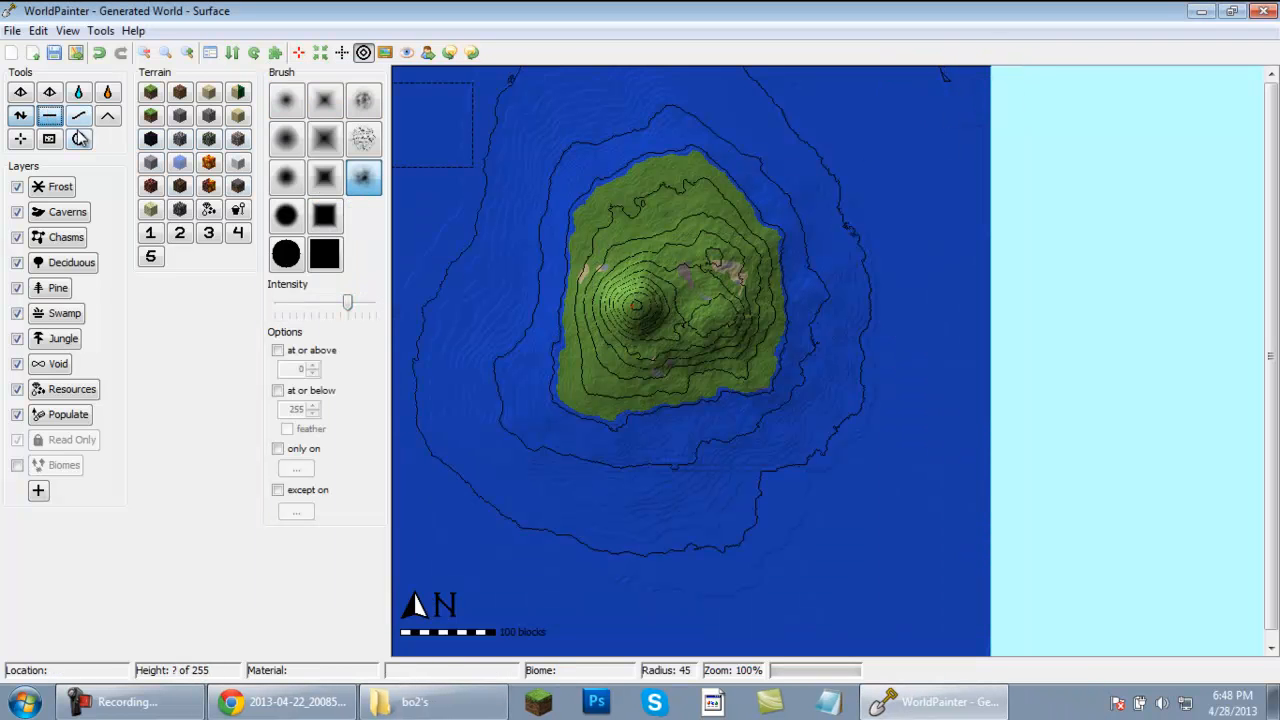
scroll(513, 296, up, 1)
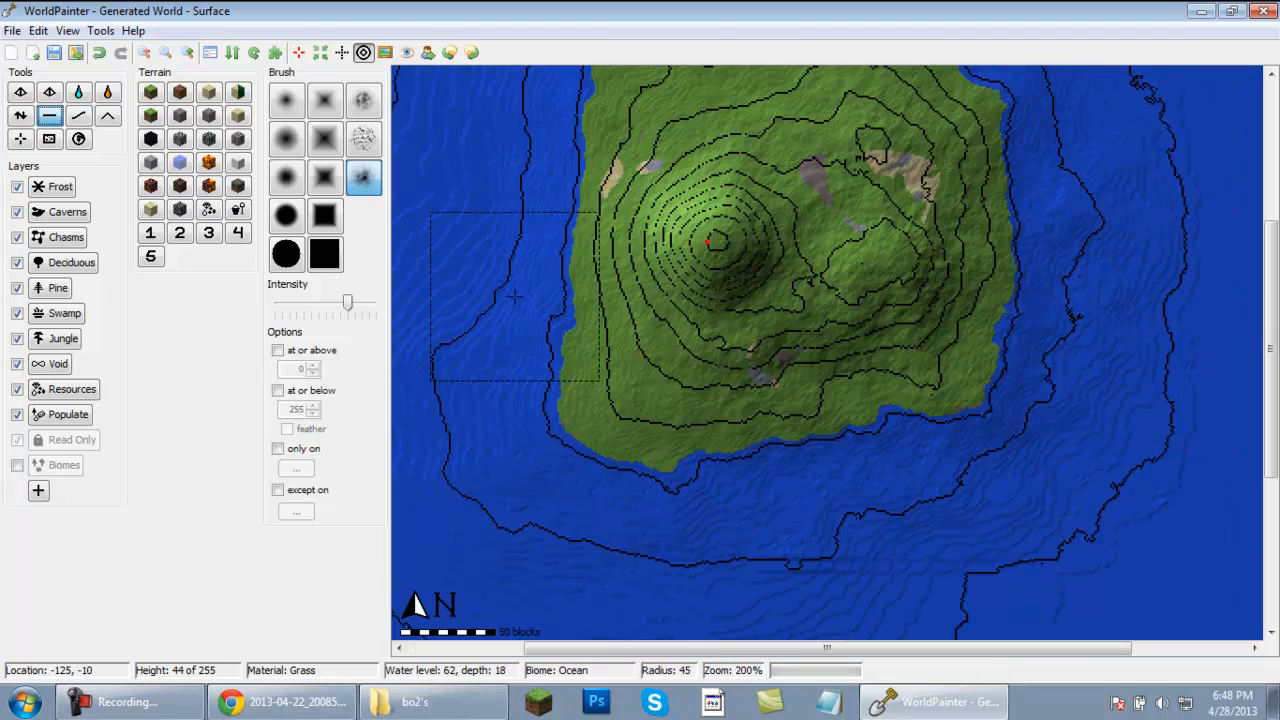
scroll(708, 244, up, 5)
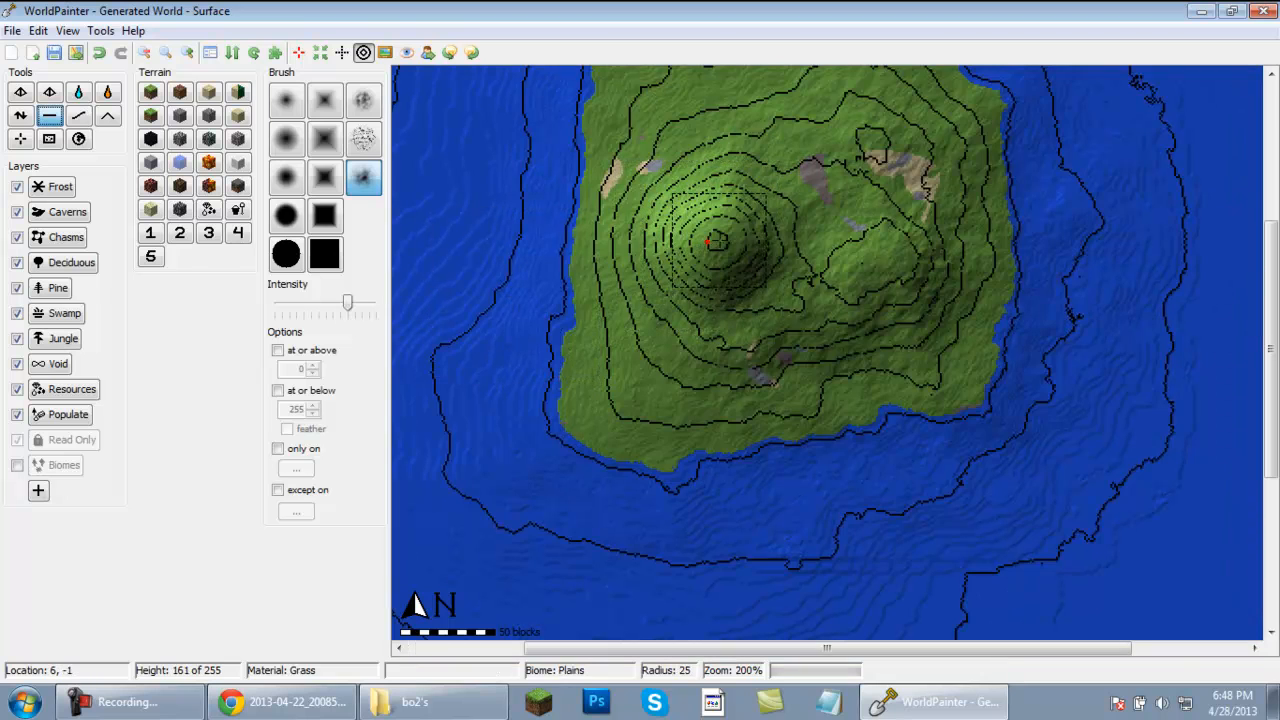
mouse_move(720, 240)
mouse_down()
mouse_move(758, 244)
mouse_move(674, 290)
mouse_move(746, 300)
mouse_move(788, 265)
mouse_move(848, 272)
mouse_move(856, 286)
mouse_up()
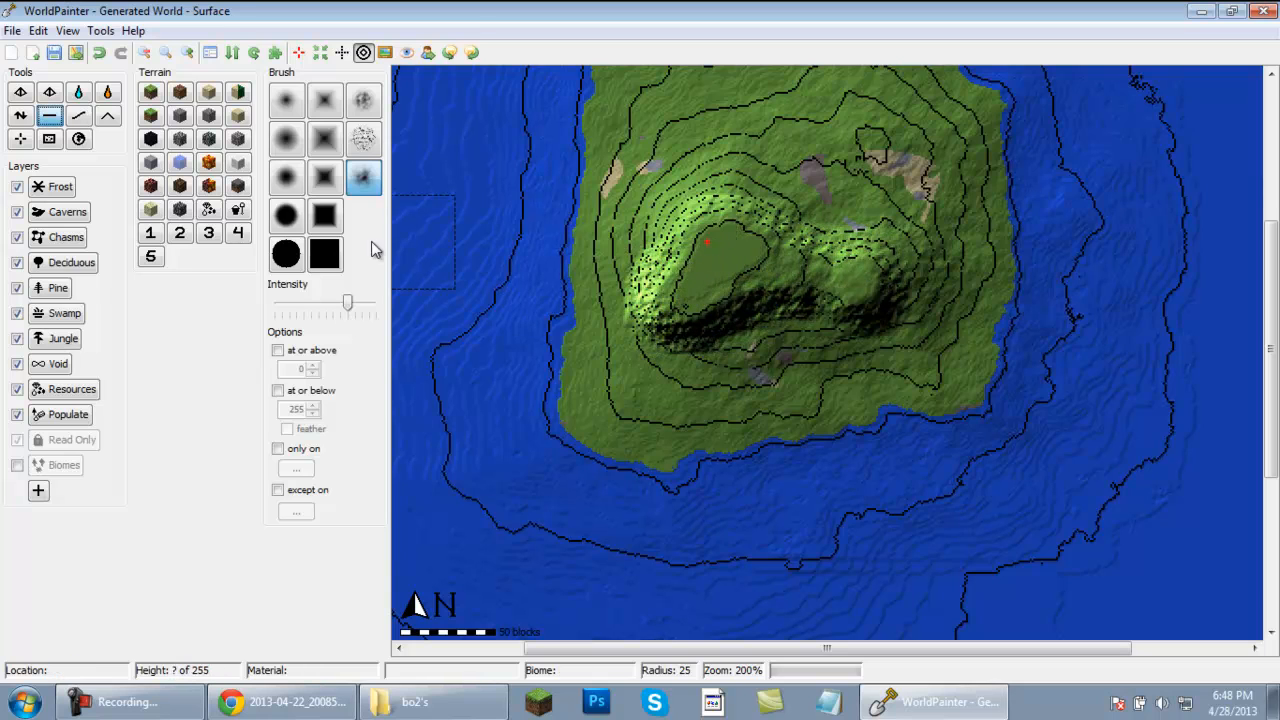
Reshape the flattened summit with the Height tool at radius 48, sinking a crater and carving an inlet along the mountain's south side.
click(19, 118)
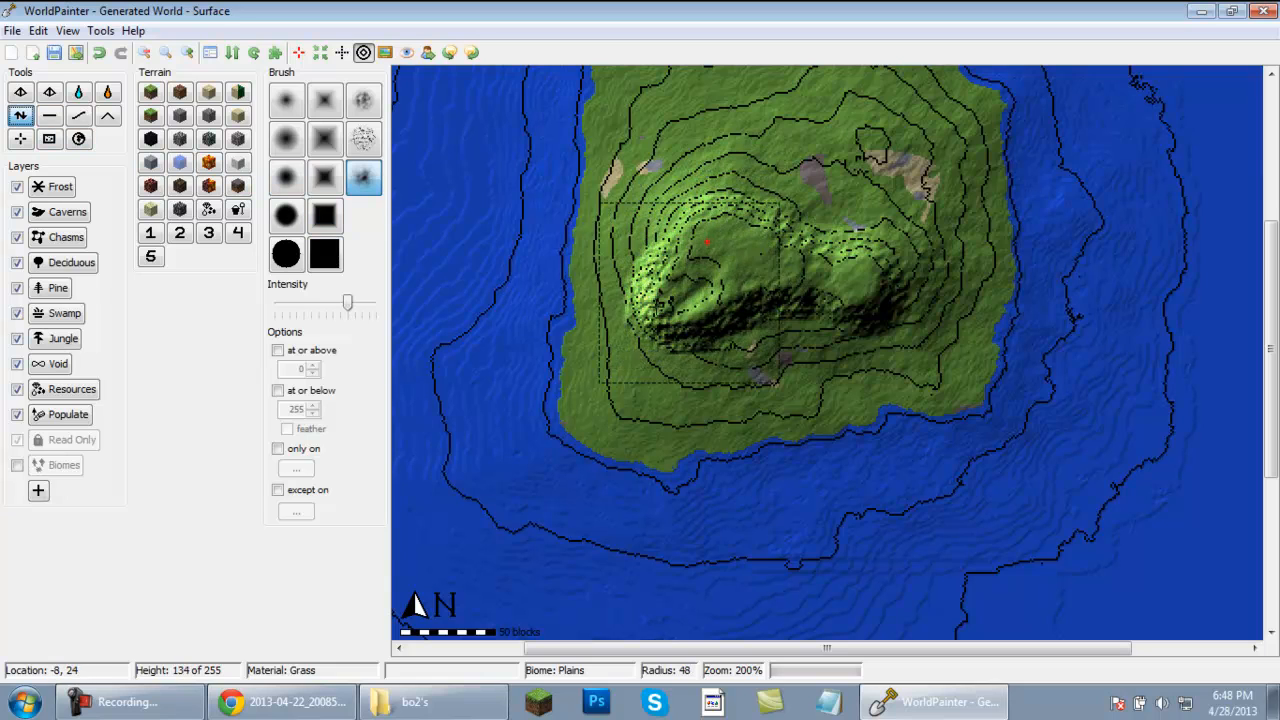
click(287, 178)
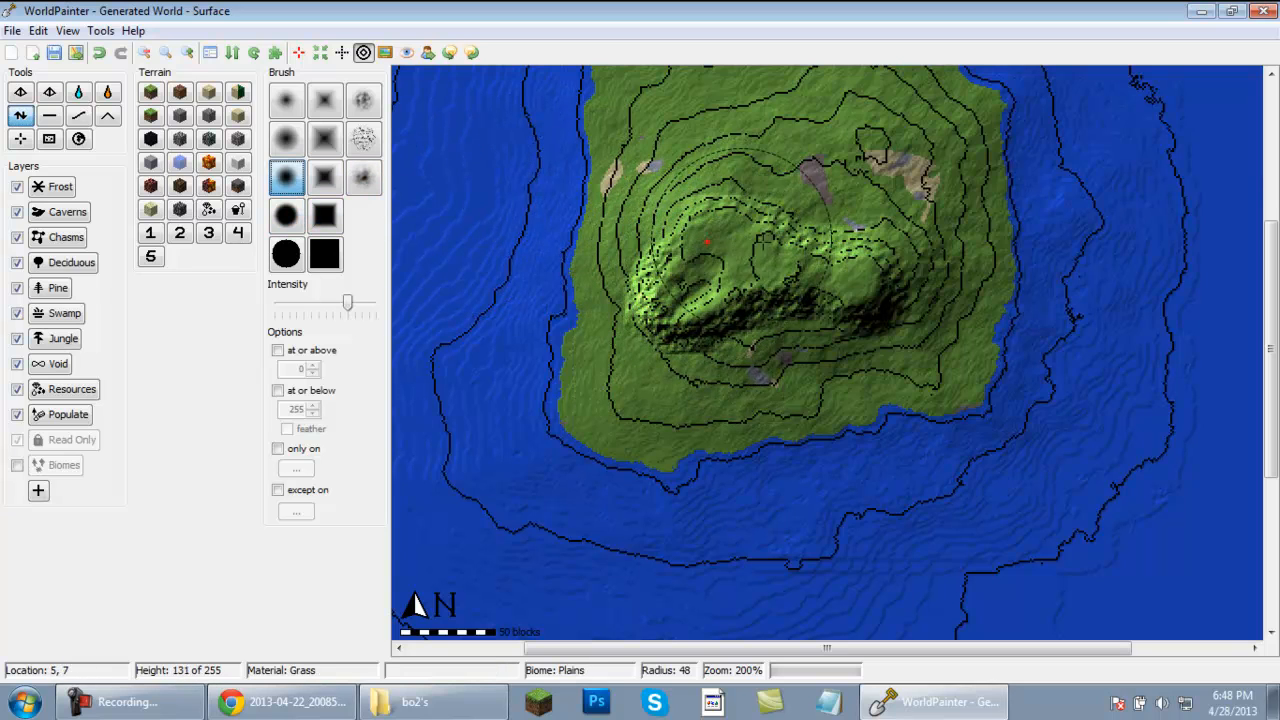
mouse_move(766, 238)
mouse_down()
mouse_move(797, 241)
mouse_move(830, 274)
mouse_move(771, 283)
mouse_move(888, 307)
mouse_move(892, 267)
mouse_move(710, 255)
mouse_up()
mouse_move(679, 297)
mouse_down()
mouse_move(727, 329)
mouse_move(809, 271)
mouse_move(759, 265)
mouse_move(707, 233)
mouse_move(667, 295)
mouse_up()
mouse_move(659, 290)
right_down()
mouse_move(664, 309)
mouse_move(686, 279)
right_up()
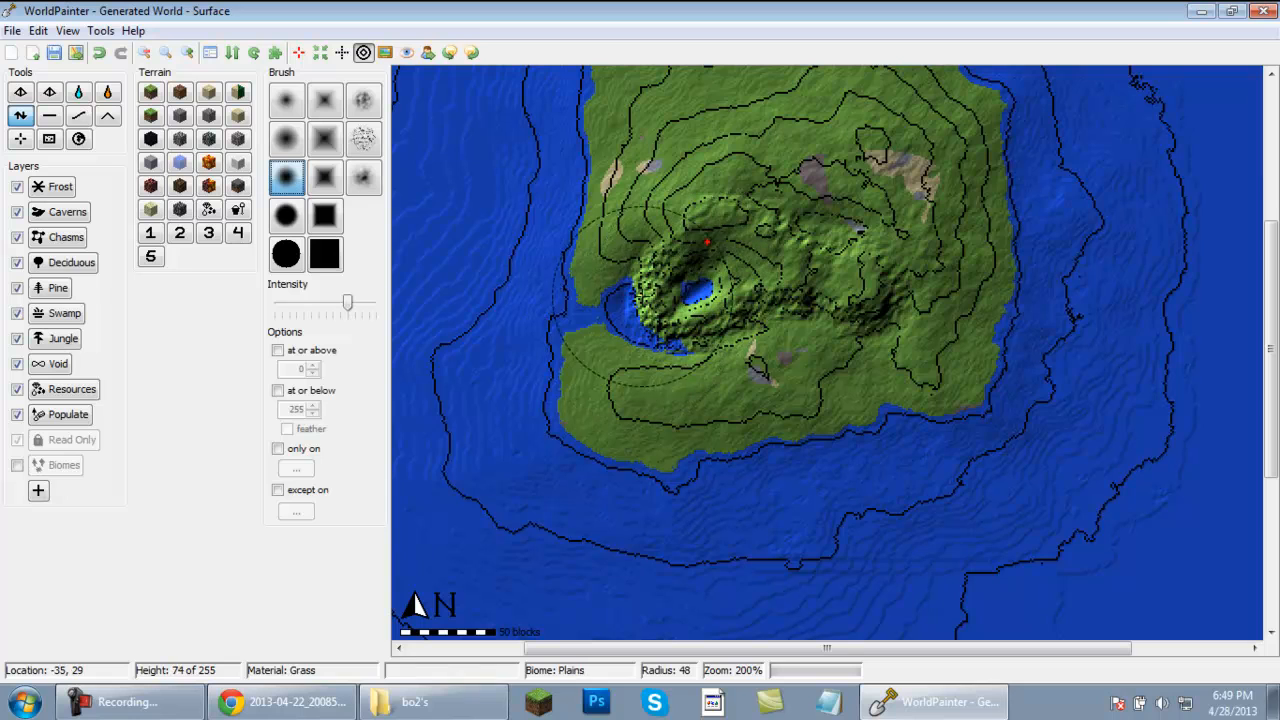
mouse_move(615, 330)
right_down()
mouse_move(623, 338)
mouse_move(657, 312)
mouse_move(735, 348)
mouse_move(747, 338)
mouse_move(739, 318)
mouse_move(777, 308)
mouse_move(785, 278)
mouse_move(805, 300)
right_up()
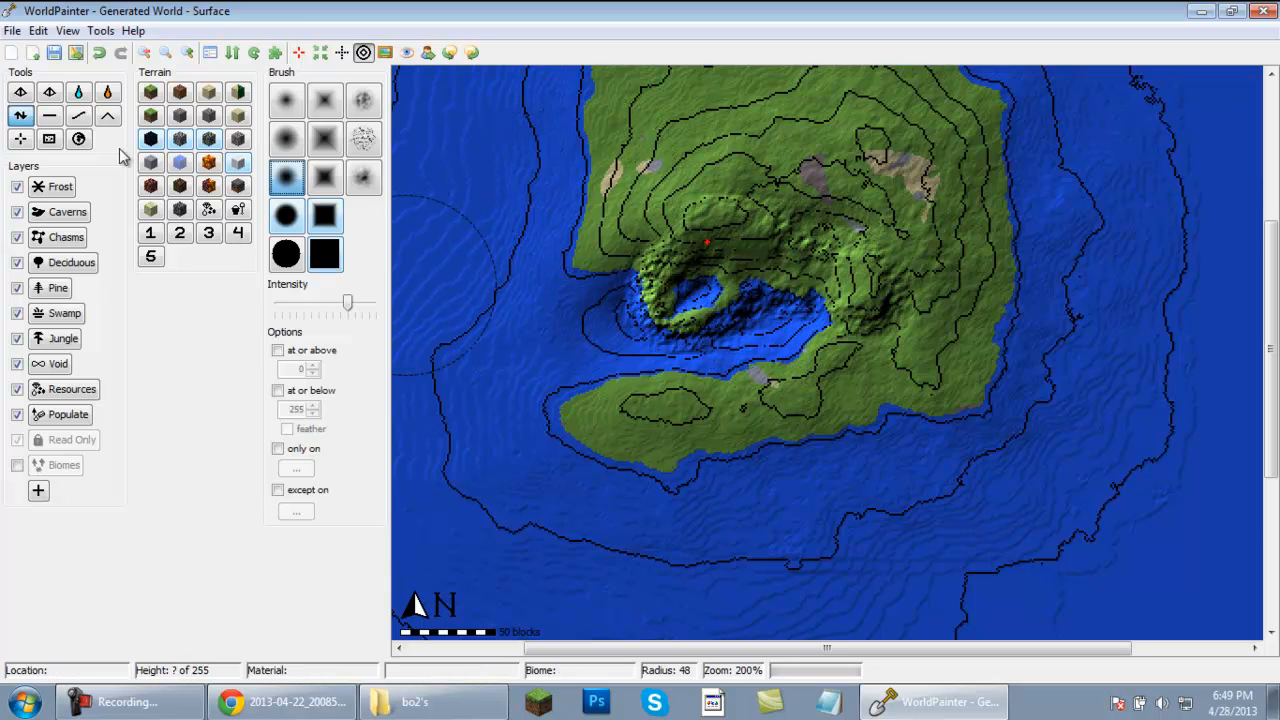
Reduce the brush radius to about 12, deepen the crater pool, and carve a channel through the island's southeastern land to the sea.
click(19, 117)
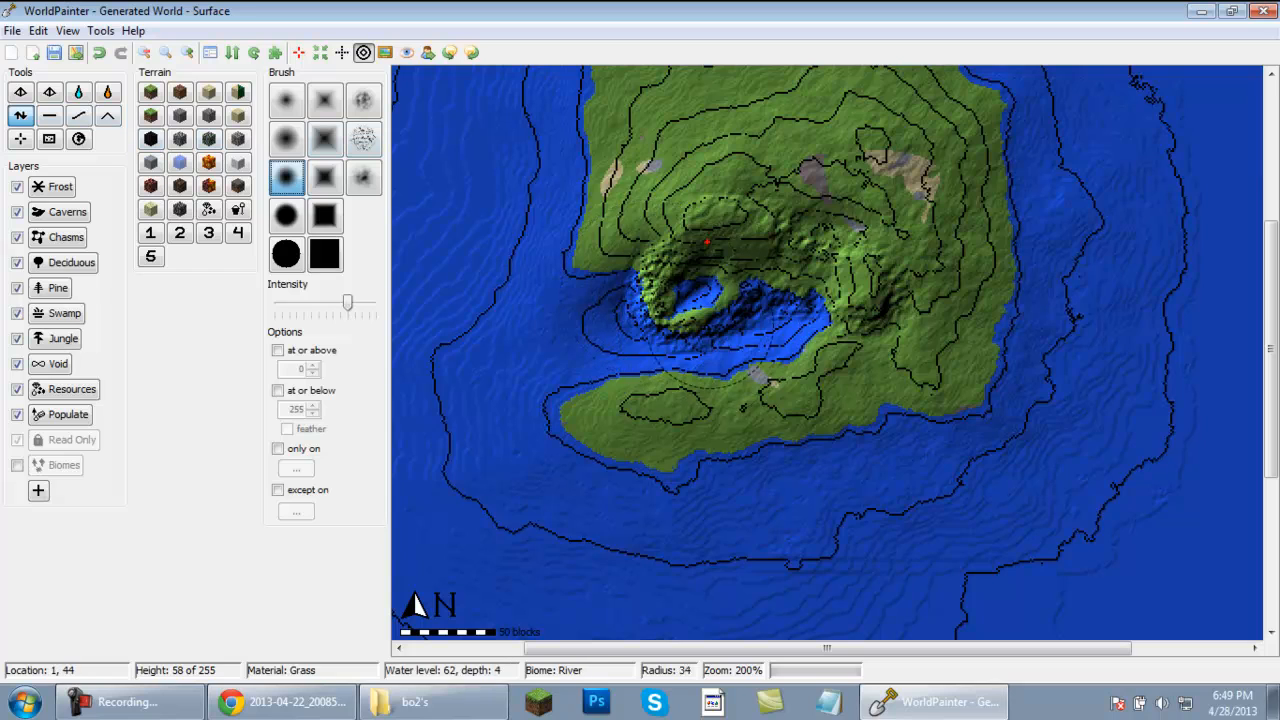
scroll(707, 334, up, 1)
scroll(671, 296, down, 5)
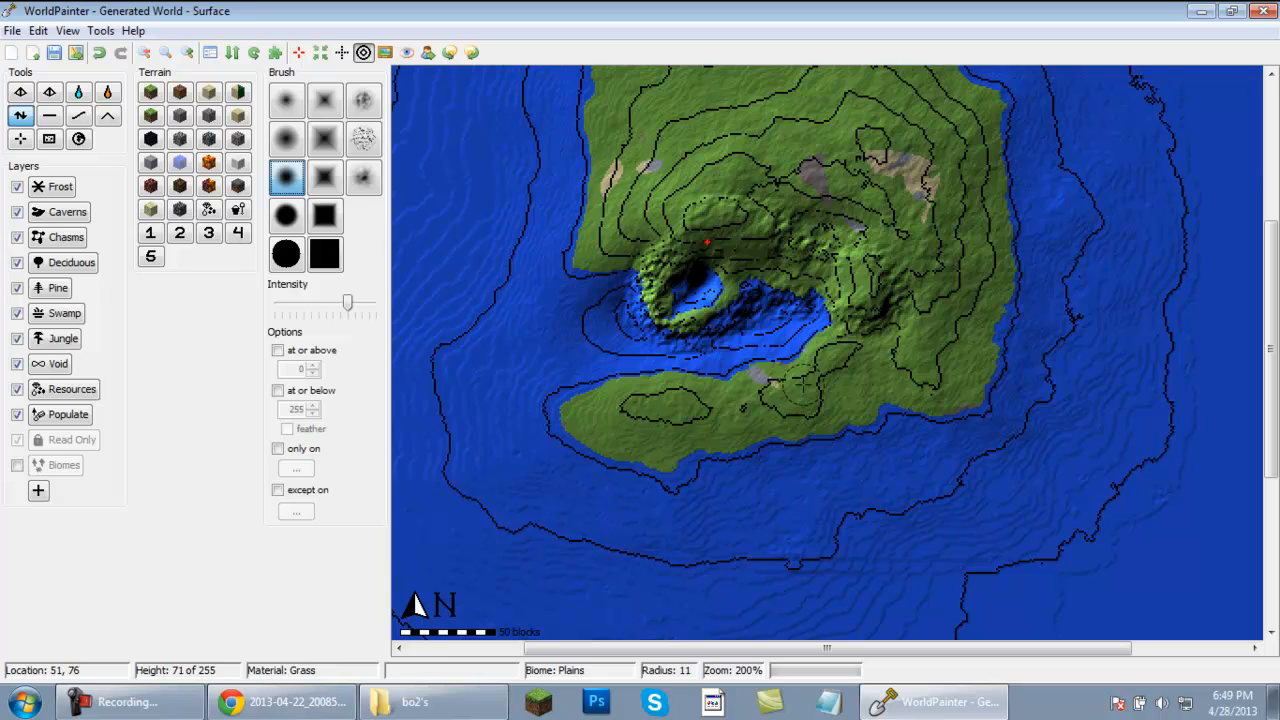
mouse_move(800, 383)
mouse_down()
mouse_move(815, 352)
mouse_move(851, 367)
mouse_move(850, 388)
mouse_move(868, 398)
mouse_move(837, 334)
mouse_move(866, 349)
mouse_move(888, 388)
mouse_move(985, 412)
mouse_move(867, 450)
mouse_up()
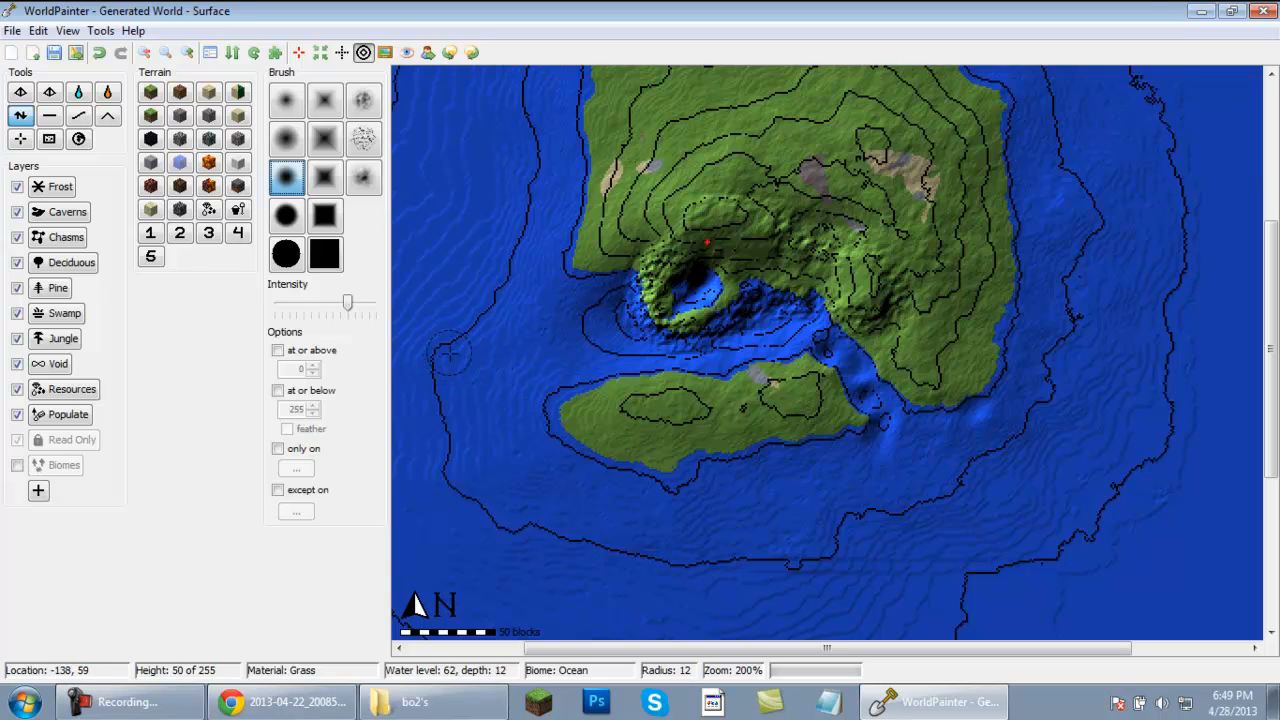
scroll(450, 352, down, 1)
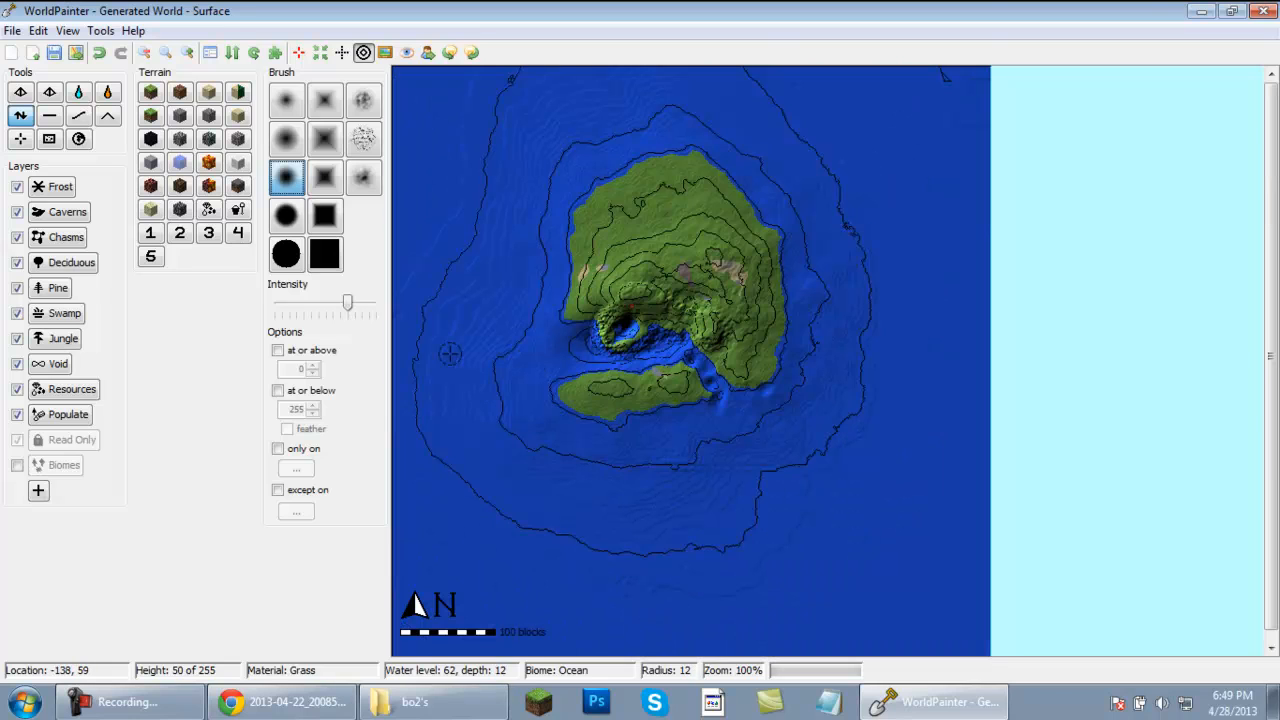
scroll(450, 352, down, 1)
scroll(450, 352, up, 2)
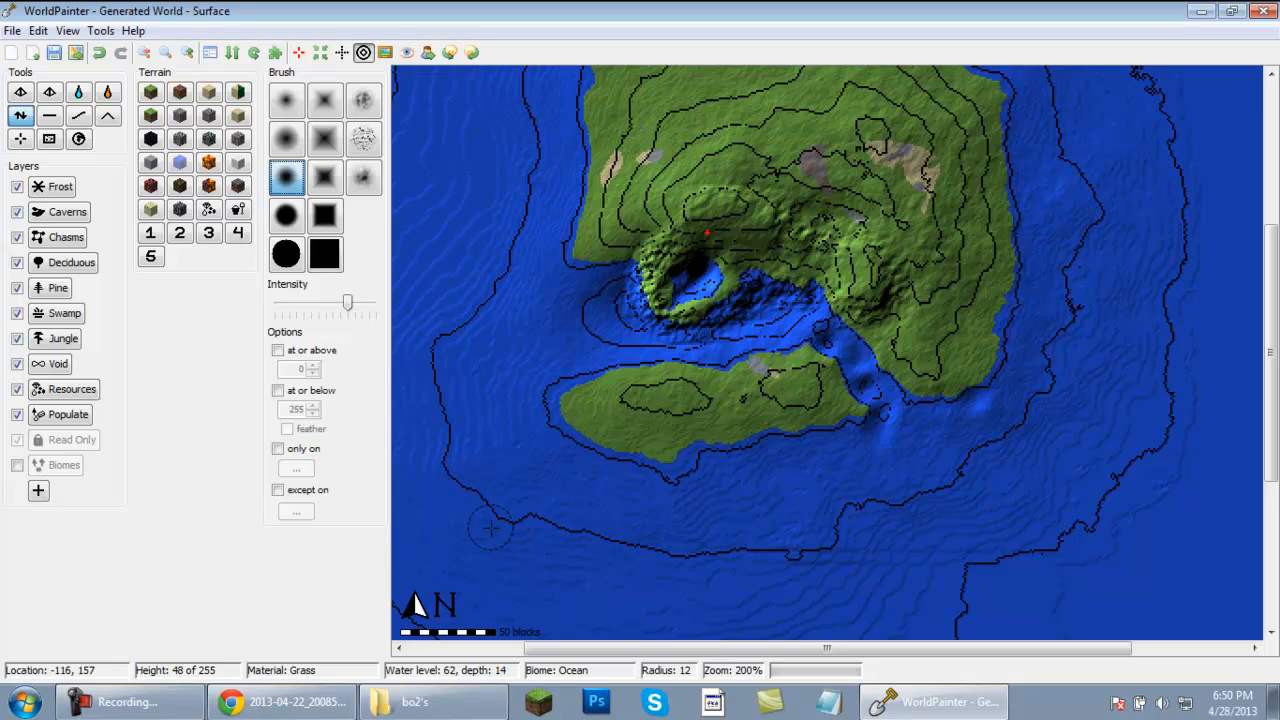
Paint a broad band of Desert terrain along the island's eastern side at brush radius 12.
click(237, 93)
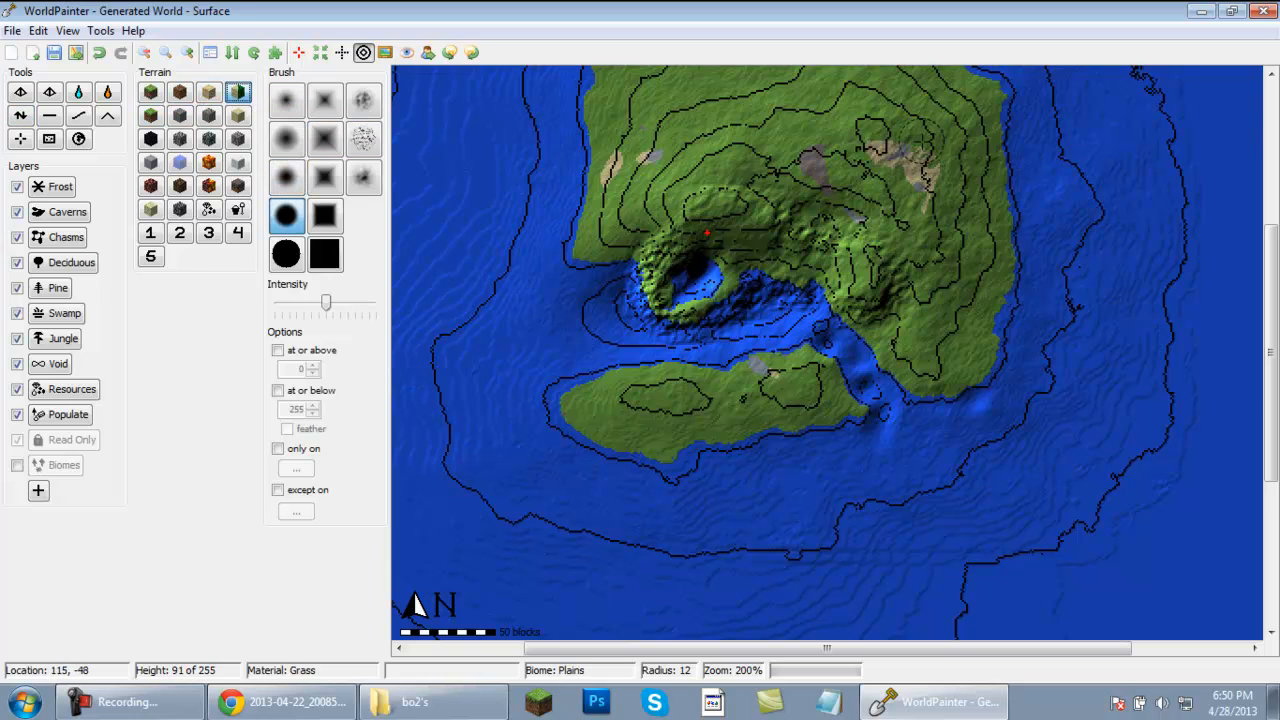
mouse_move(919, 139)
mouse_down()
mouse_move(901, 137)
mouse_move(923, 139)
mouse_move(941, 167)
mouse_move(951, 261)
mouse_up()
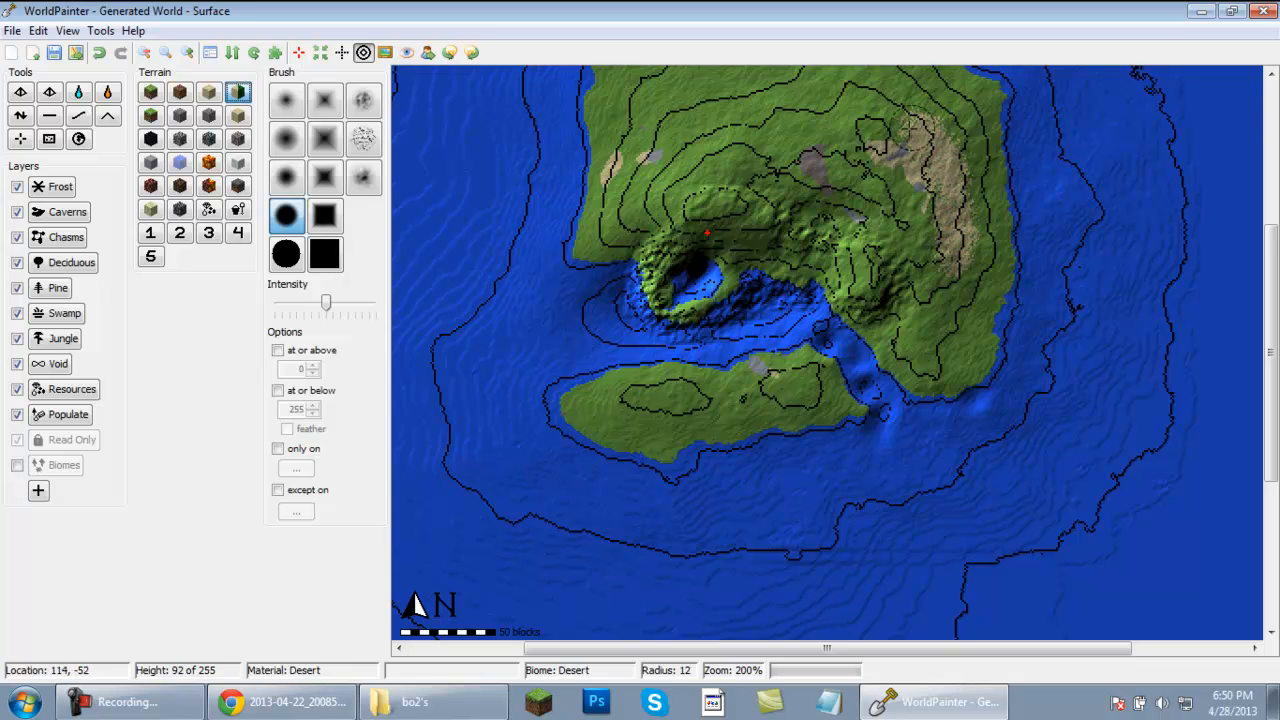
mouse_move(917, 131)
mouse_down()
mouse_move(877, 149)
mouse_move(935, 93)
mouse_move(972, 214)
mouse_move(963, 333)
mouse_move(942, 256)
mouse_up()
mouse_move(925, 158)
mouse_down()
mouse_move(858, 119)
mouse_move(901, 114)
mouse_move(875, 112)
mouse_move(940, 130)
mouse_up()
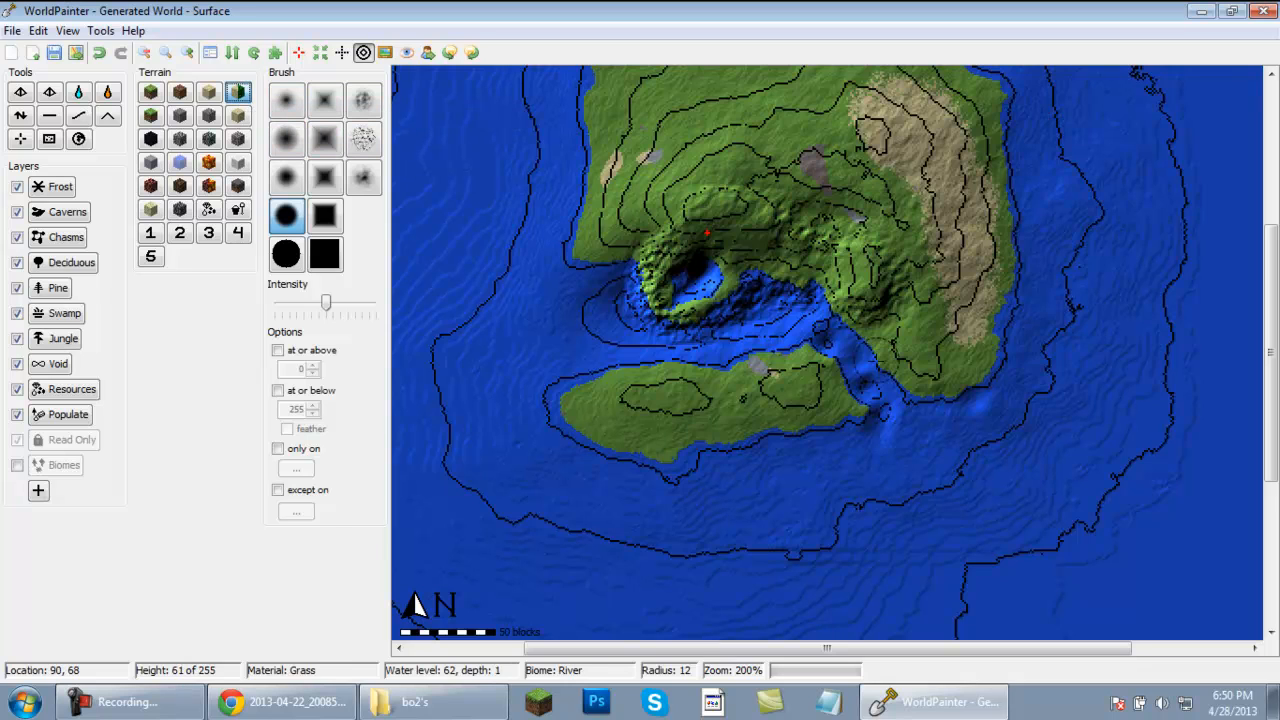
Dig a small, deep pond at the northern end of the desert band with the Height tool at radius 5.
scroll(876, 362, up, 1)
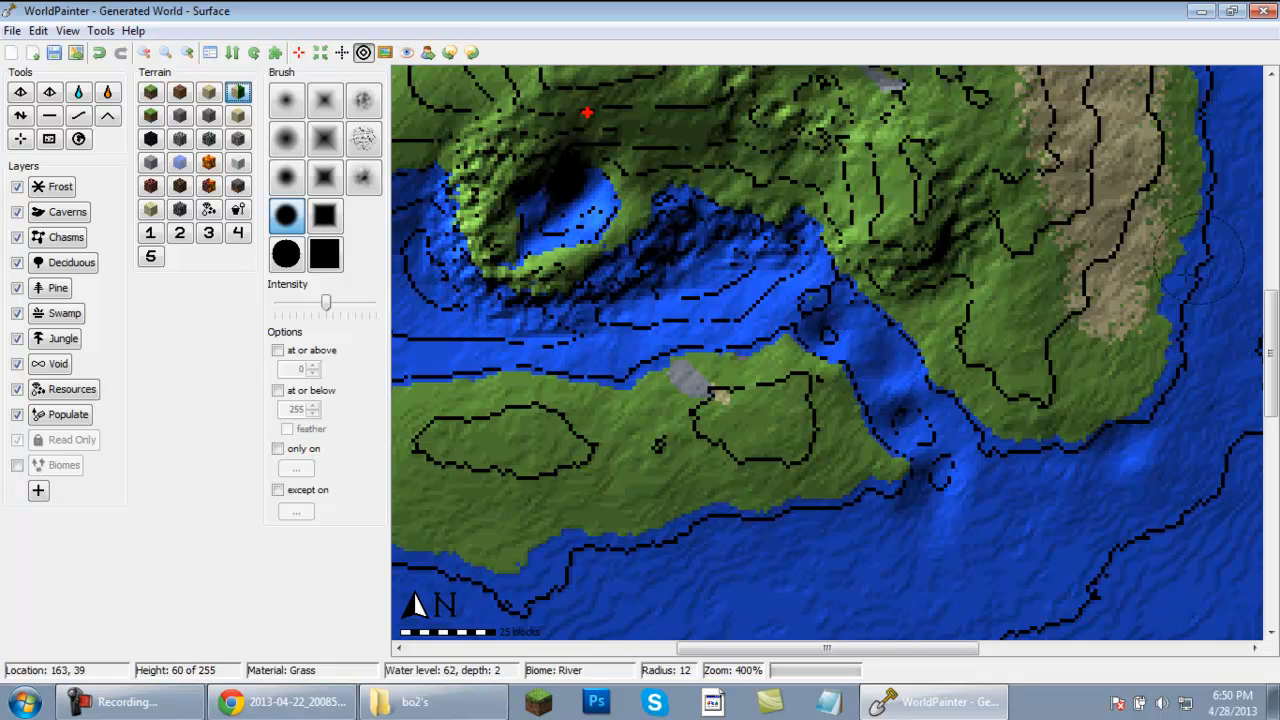
drag(1272, 327, 1273, 223)
click(18, 118)
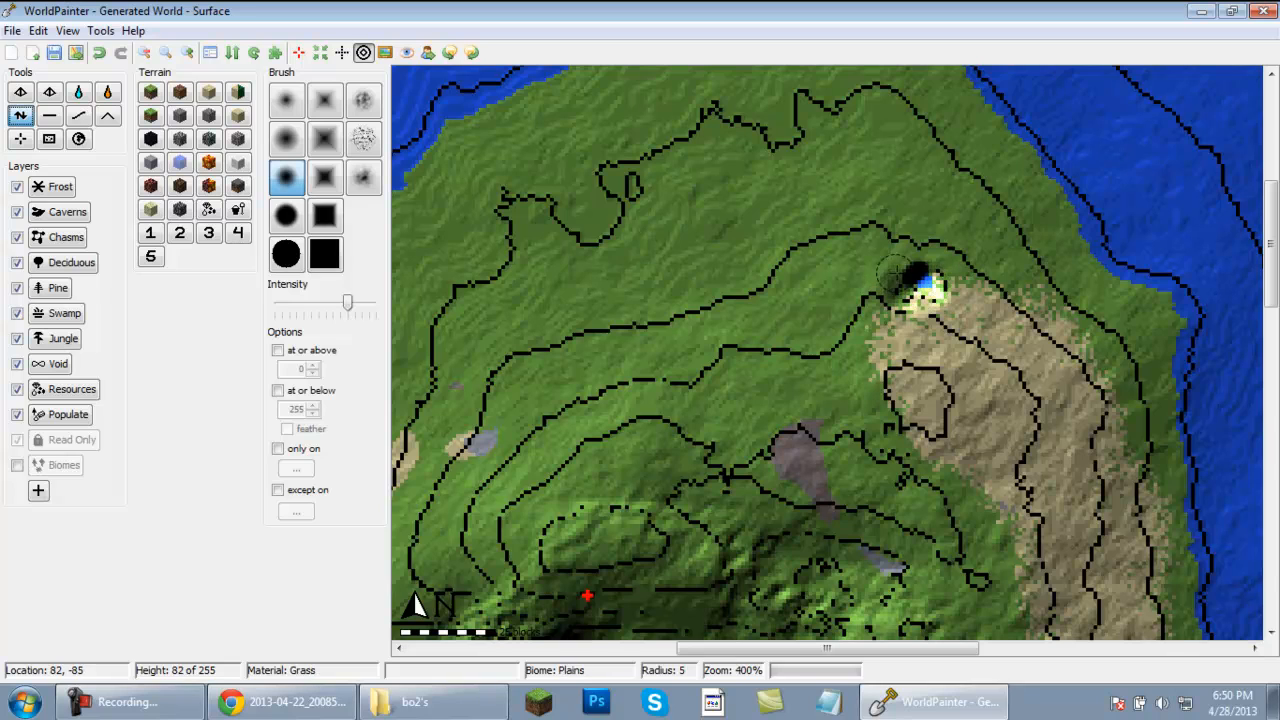
mouse_move(912, 275)
mouse_down()
mouse_move(934, 281)
mouse_move(922, 258)
mouse_move(882, 268)
mouse_move(872, 300)
mouse_move(925, 322)
mouse_move(960, 290)
mouse_move(920, 240)
mouse_up()
mouse_move(921, 240)
right_down()
mouse_move(876, 257)
mouse_move(893, 303)
mouse_move(952, 286)
right_up()
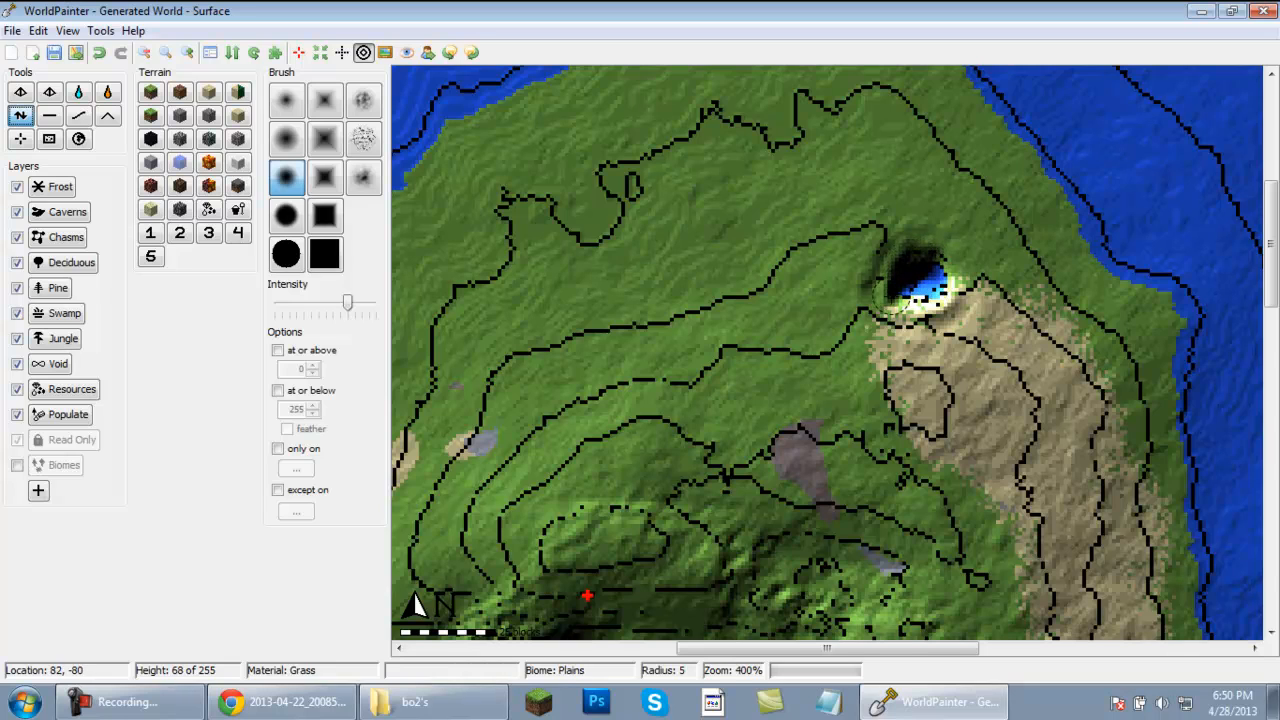
Flatten the ground around the new pond and westward at radius 12, and paint Desert terrain around the pond.
click(58, 116)
scroll(883, 243, down, 4)
mouse_move(880, 243)
mouse_down()
mouse_move(843, 300)
mouse_move(975, 308)
mouse_move(857, 237)
mouse_move(700, 345)
mouse_move(790, 275)
mouse_move(680, 275)
mouse_move(948, 280)
mouse_move(590, 275)
mouse_move(470, 320)
mouse_move(820, 290)
mouse_move(566, 343)
mouse_move(560, 390)
mouse_up()
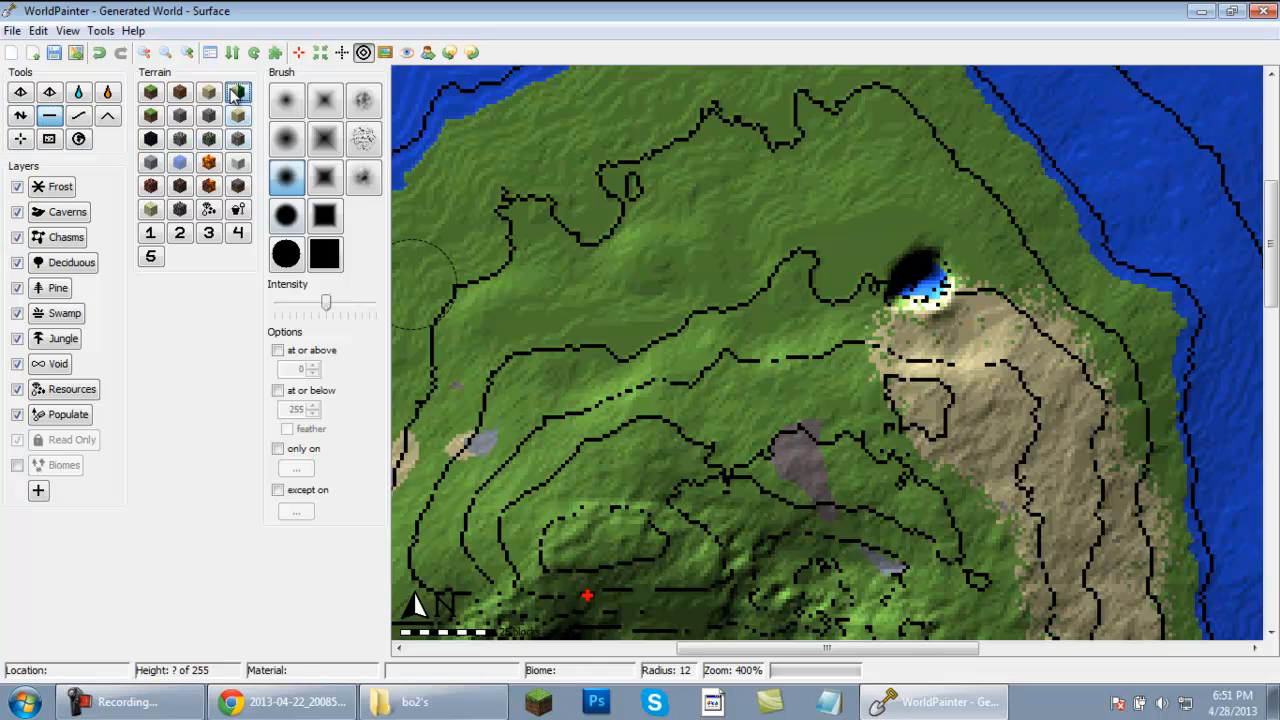
click(237, 92)
click(286, 215)
mouse_move(968, 250)
mouse_down()
mouse_move(975, 308)
mouse_move(965, 250)
mouse_move(990, 300)
mouse_move(880, 225)
mouse_move(840, 245)
mouse_move(980, 235)
mouse_move(1080, 312)
mouse_move(1100, 380)
mouse_move(937, 383)
mouse_move(866, 330)
mouse_move(838, 290)
mouse_move(958, 340)
mouse_move(880, 275)
mouse_move(970, 260)
mouse_move(1050, 320)
mouse_move(990, 240)
mouse_move(904, 220)
mouse_up()
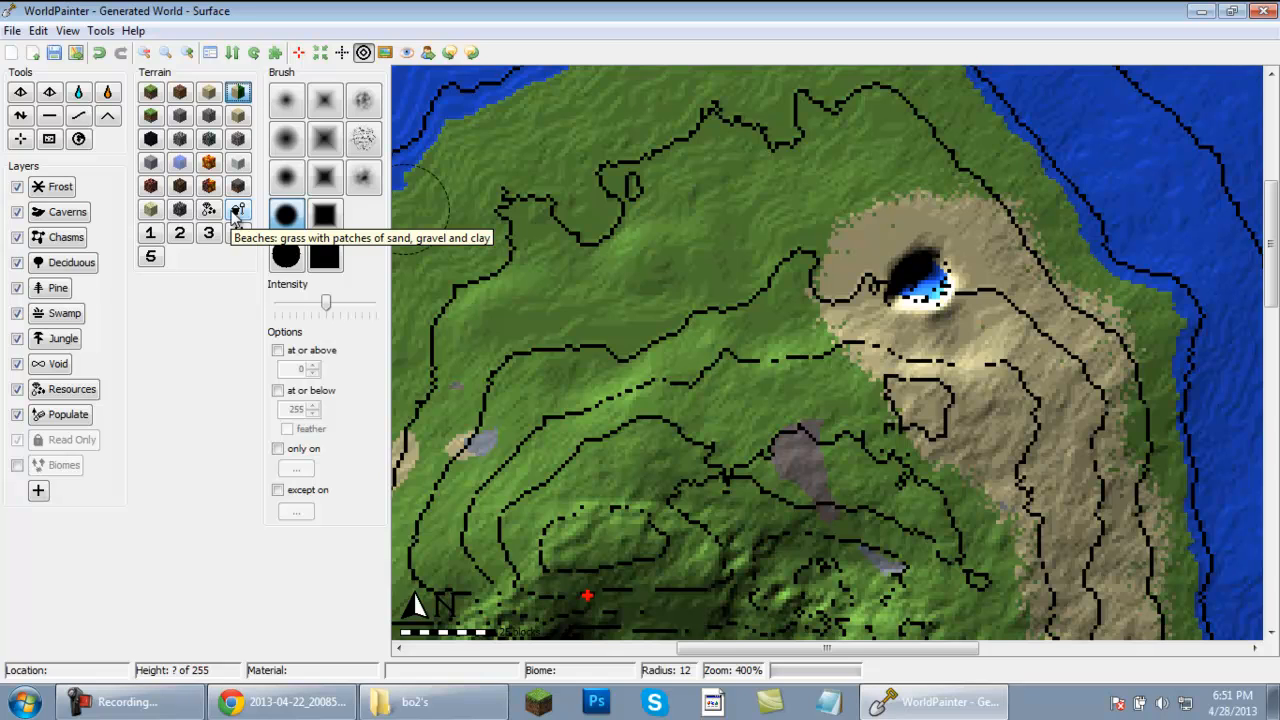
Paint Beaches terrain along the island's northeastern and eastern shoreline at brush radius 13.
click(237, 214)
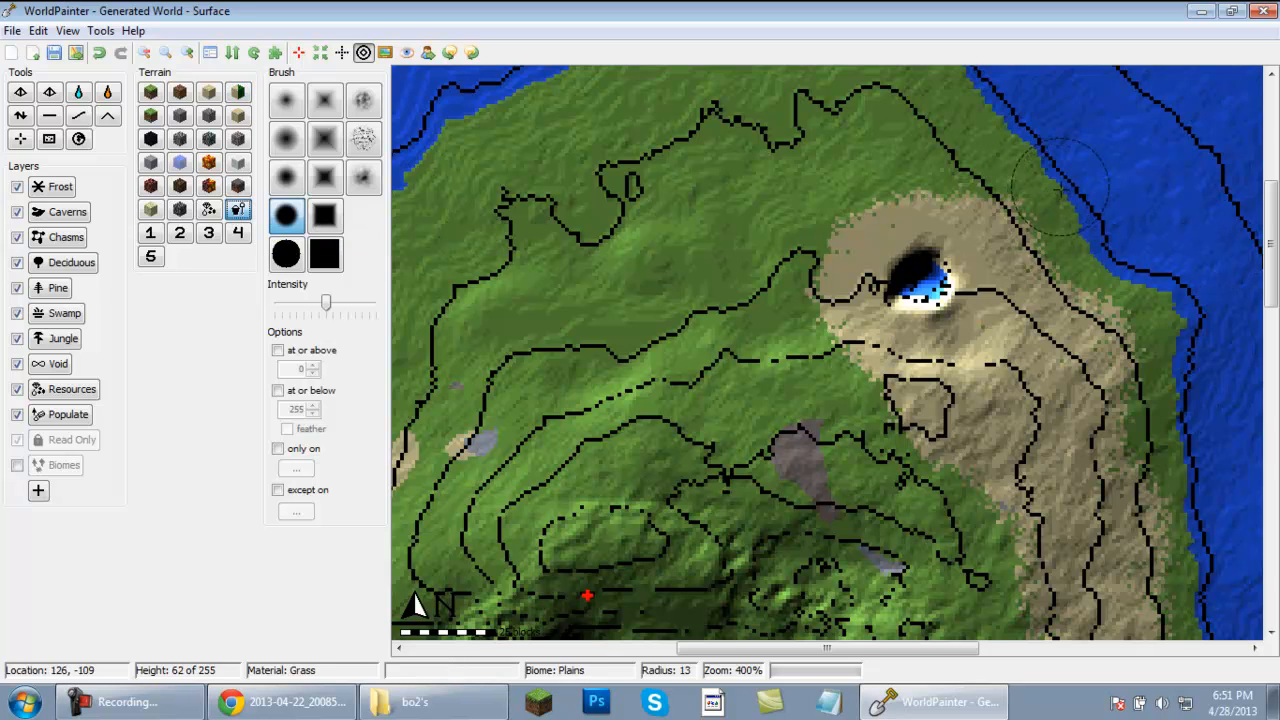
mouse_move(1037, 177)
mouse_down()
mouse_move(1005, 205)
mouse_move(1128, 299)
mouse_move(1195, 525)
mouse_up()
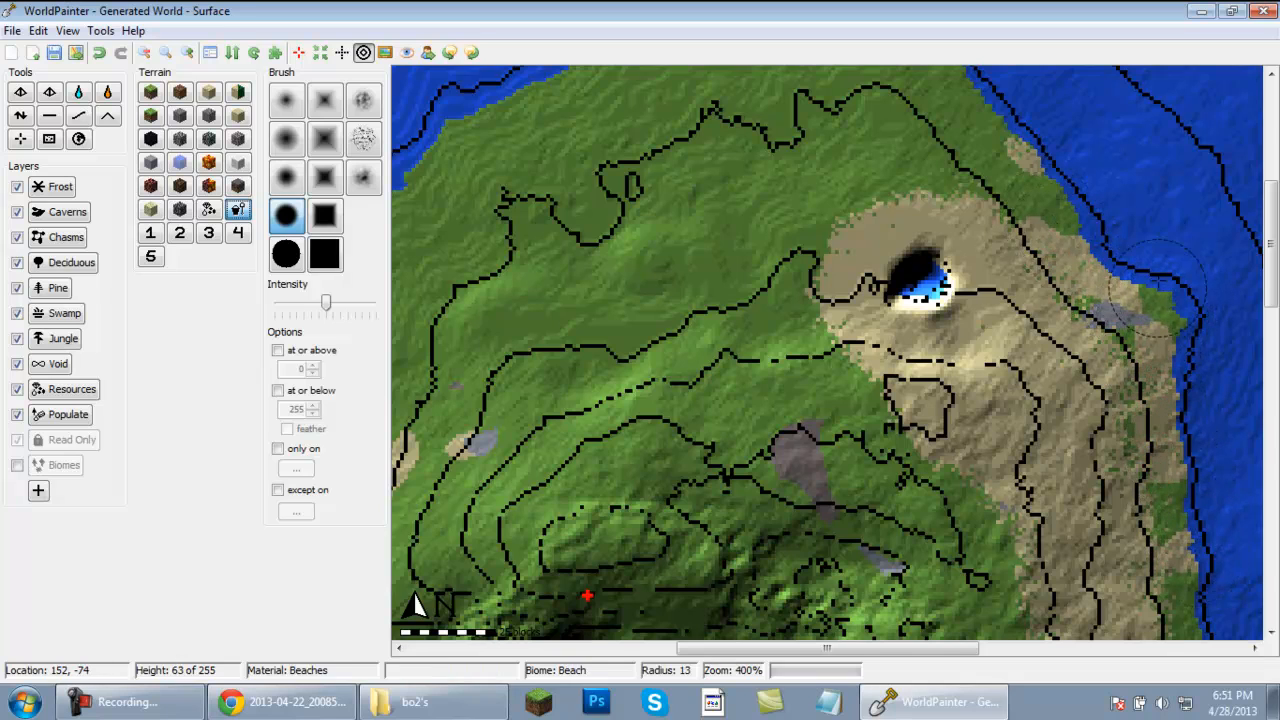
mouse_move(1071, 177)
mouse_down()
mouse_move(975, 100)
mouse_move(985, 150)
mouse_move(1100, 258)
mouse_up()
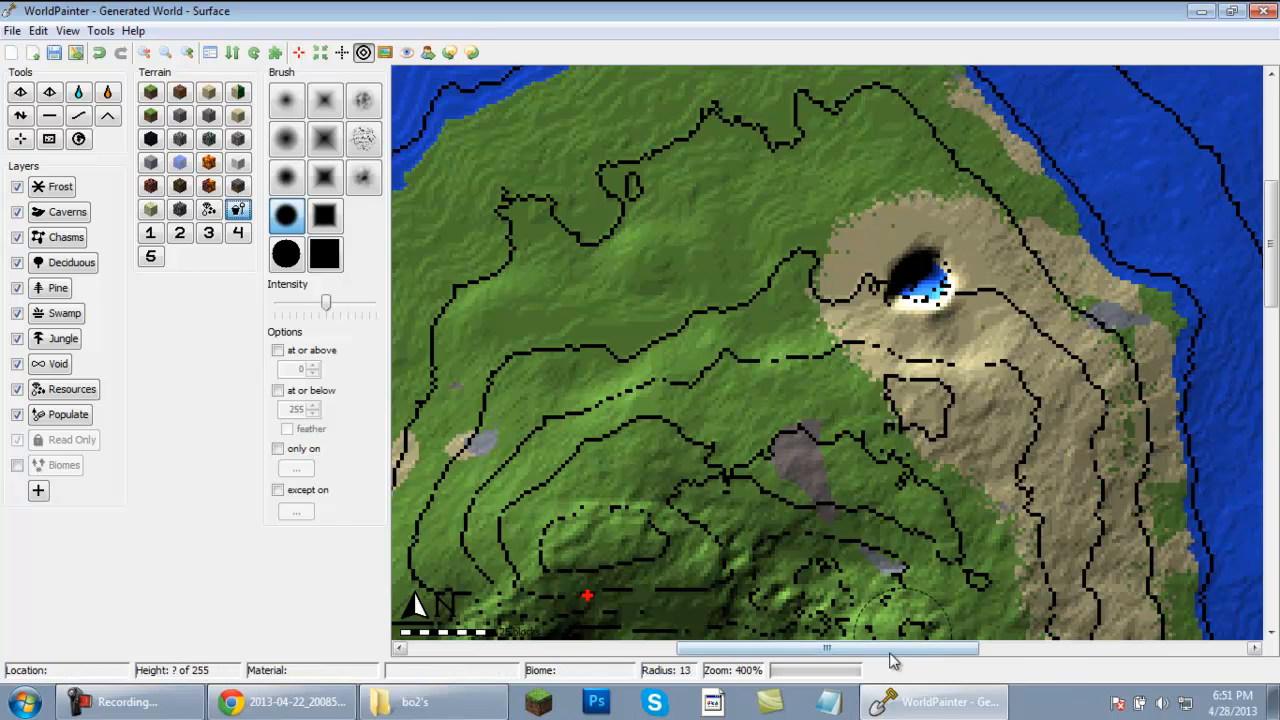
drag(1275, 308, 1272, 387)
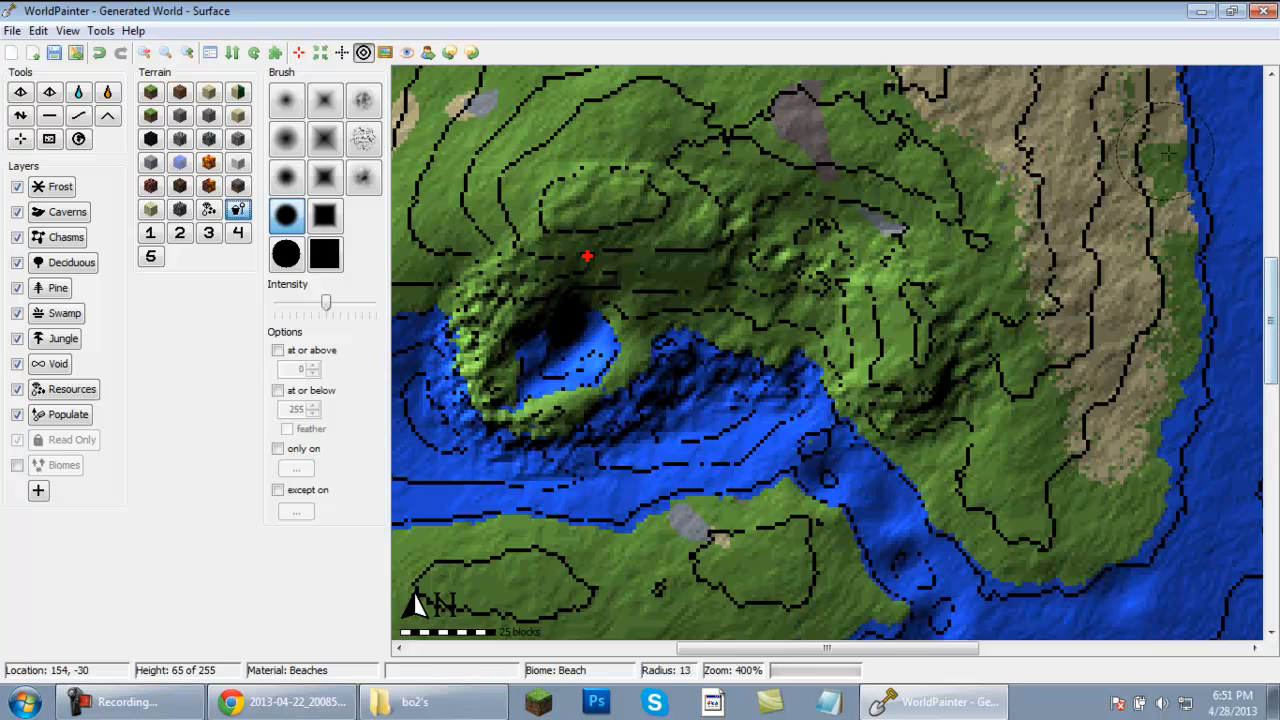
mouse_move(1178, 239)
mouse_down()
mouse_move(1140, 450)
mouse_move(1190, 288)
mouse_up()
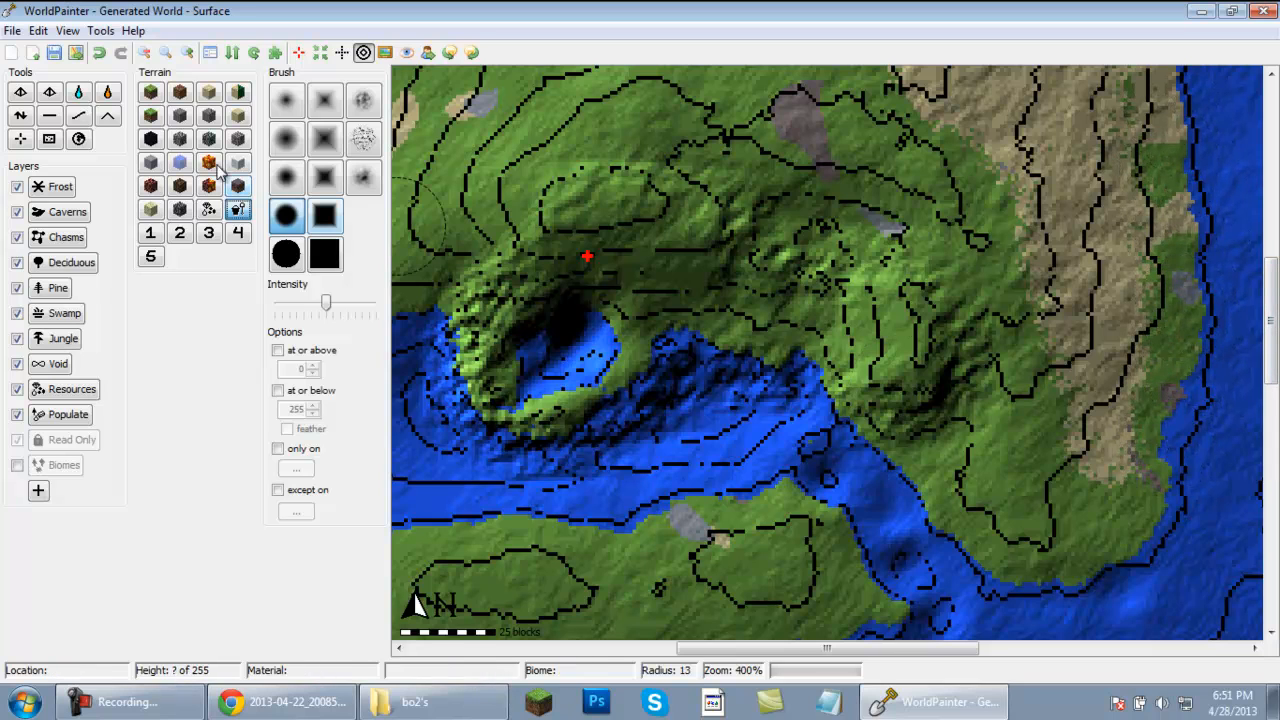
Lower the brush intensity and scatter sand over the eastern shore's grass patches at radius 12.
click(208, 92)
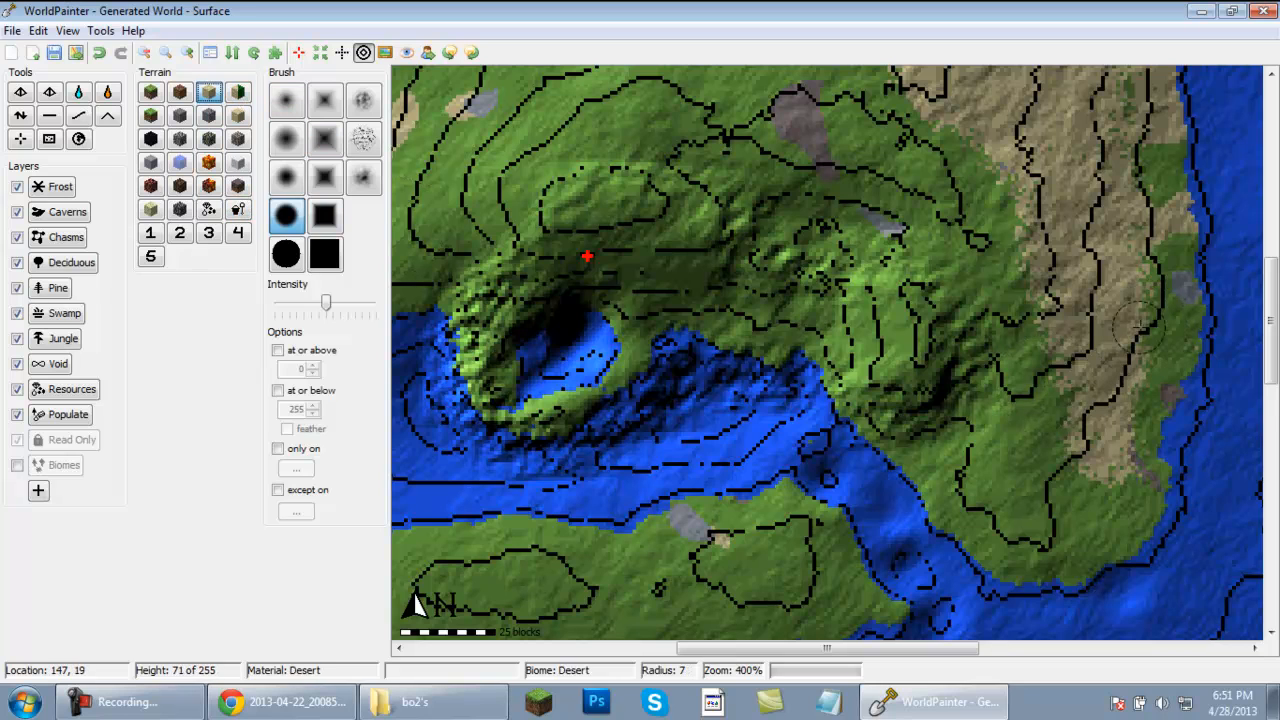
scroll(1128, 440, up, 5)
drag(325, 302, 296, 306)
scroll(1130, 430, up, 5)
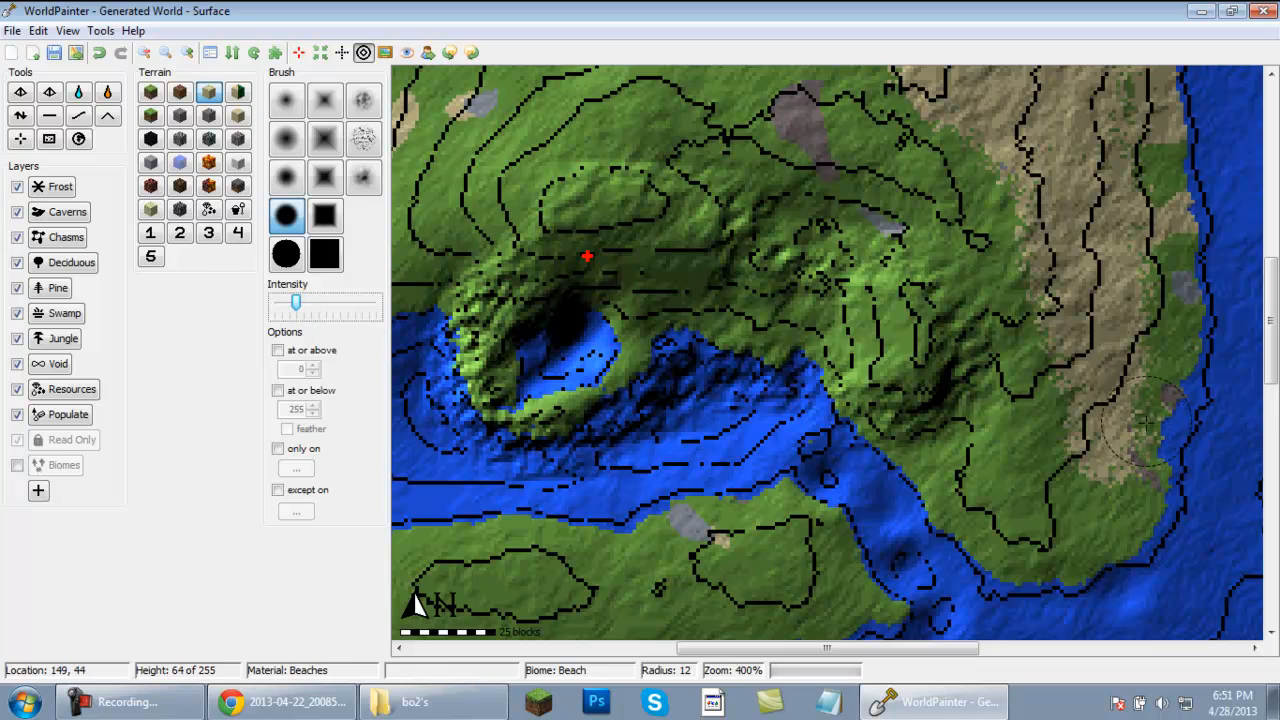
mouse_move(1143, 427)
mouse_down()
mouse_move(1140, 320)
mouse_move(1175, 218)
mouse_move(1150, 118)
mouse_move(1140, 188)
mouse_move(1166, 197)
mouse_up()
Scatter sand at radius 9 along the northeastern shore, the grass north of the pond, and the southeastern tip.
scroll(1165, 192, down, 3)
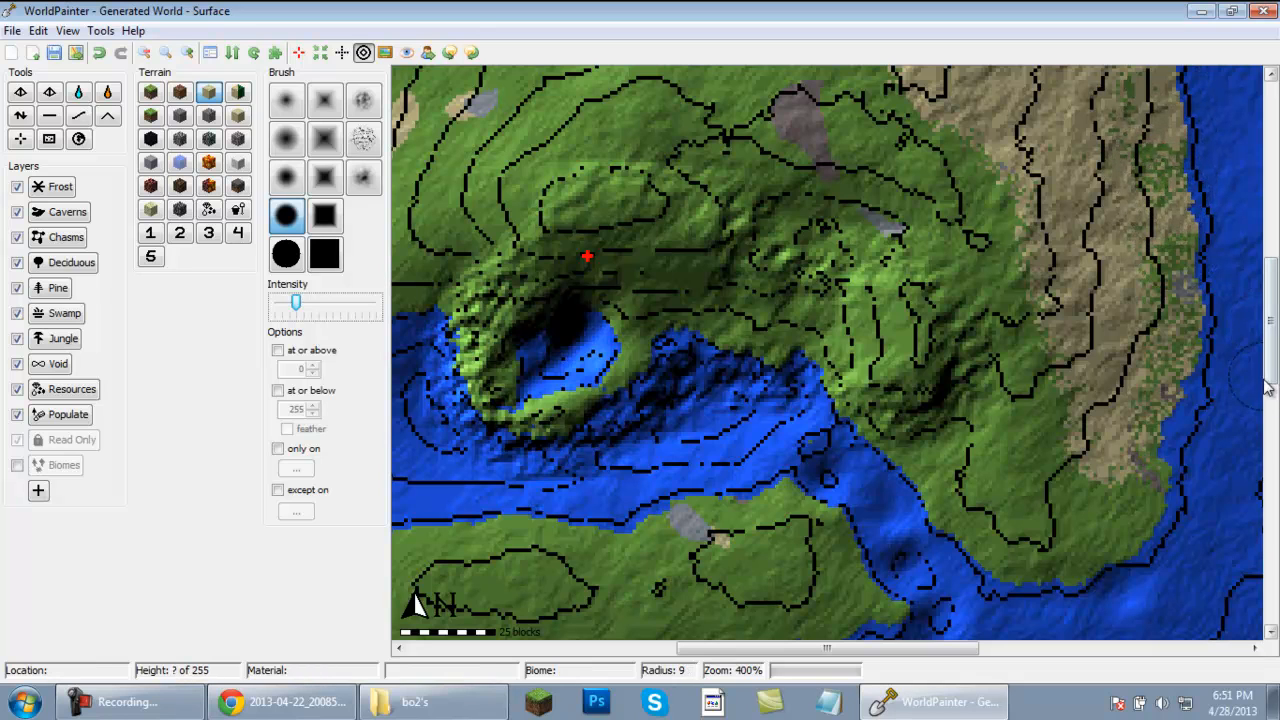
drag(1272, 372, 1272, 292)
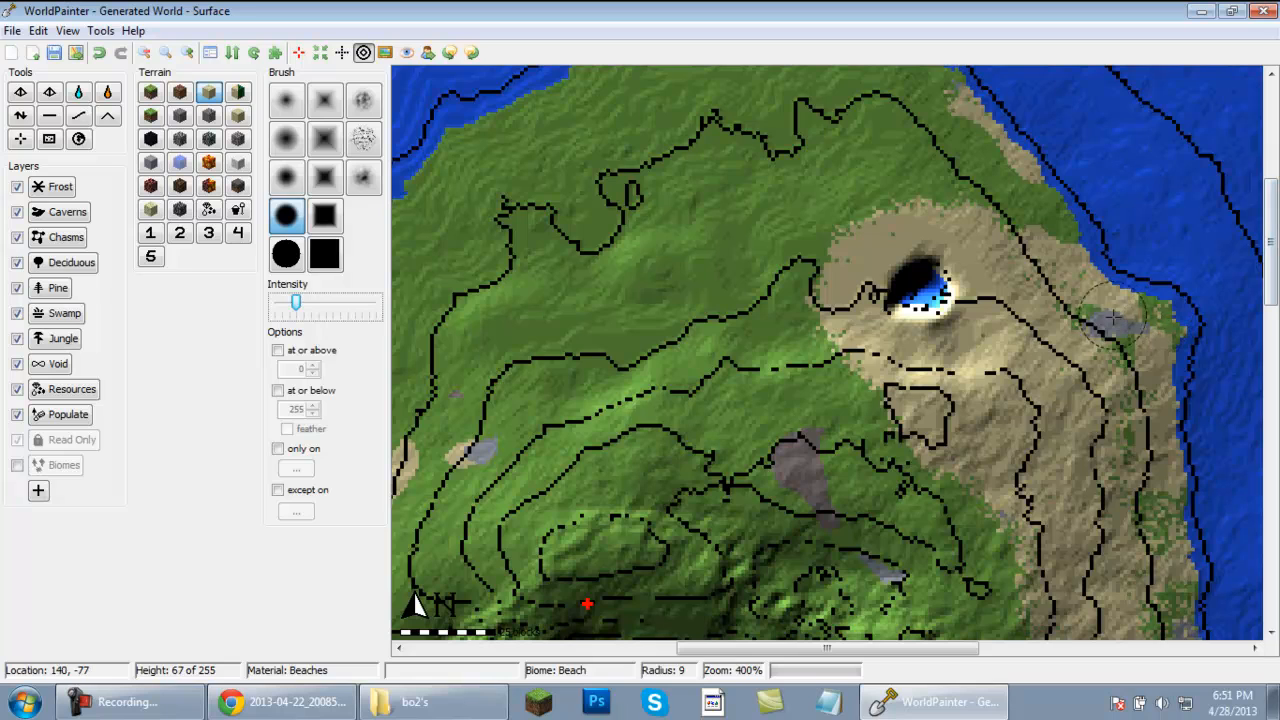
mouse_move(1153, 317)
mouse_down()
mouse_move(1092, 330)
mouse_move(1117, 325)
mouse_move(1102, 322)
mouse_up()
mouse_move(1090, 230)
mouse_down()
mouse_move(1054, 202)
mouse_move(1038, 218)
mouse_move(1062, 230)
mouse_move(1033, 222)
mouse_move(1032, 200)
mouse_move(983, 245)
mouse_move(999, 181)
mouse_move(977, 135)
mouse_move(956, 195)
mouse_move(970, 130)
mouse_move(910, 185)
mouse_move(975, 120)
mouse_move(930, 190)
mouse_move(996, 190)
mouse_up()
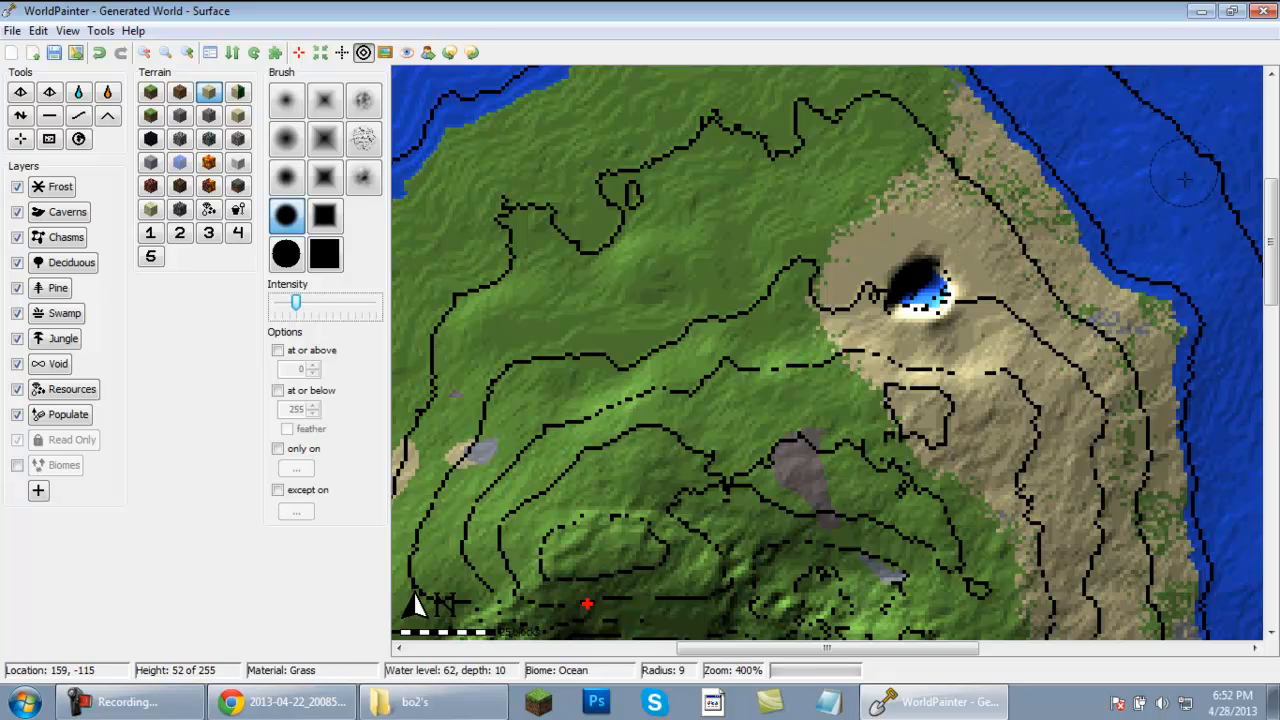
drag(1277, 222, 1274, 313)
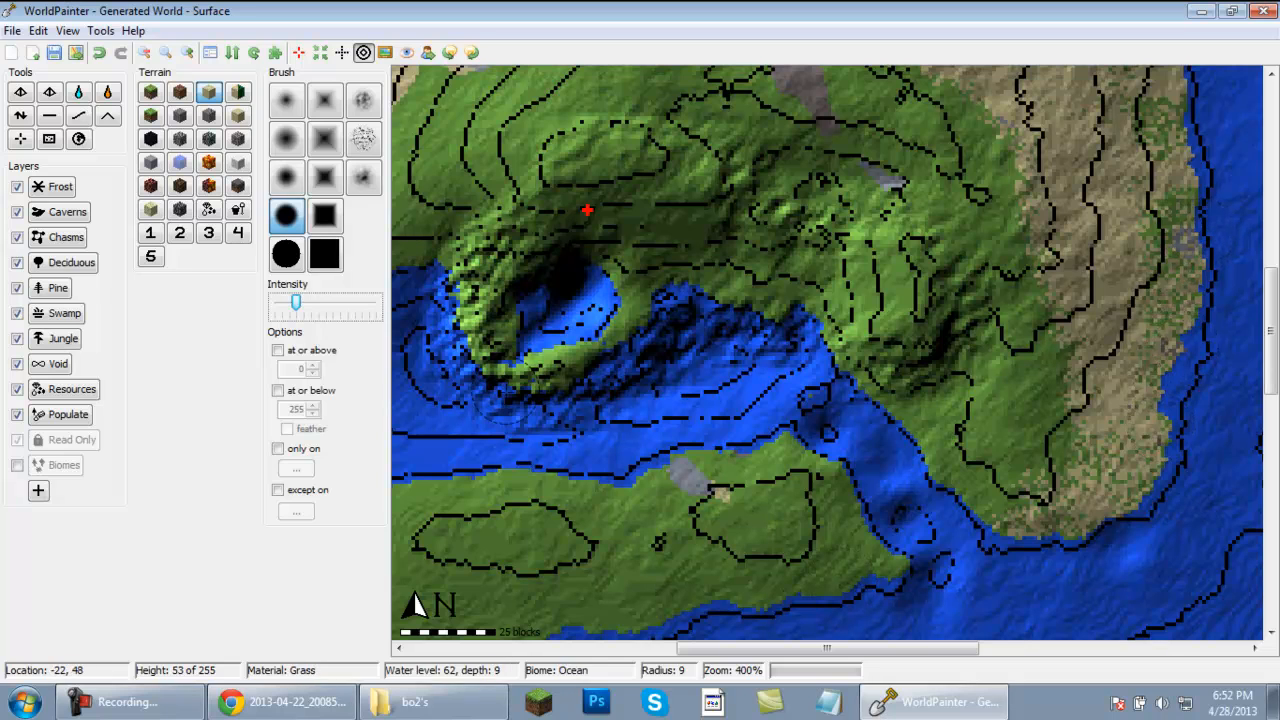
Paint Desert terrain over the grass between the mountains and the southeastern shore at radius 13, with the brush intensity raised.
click(238, 92)
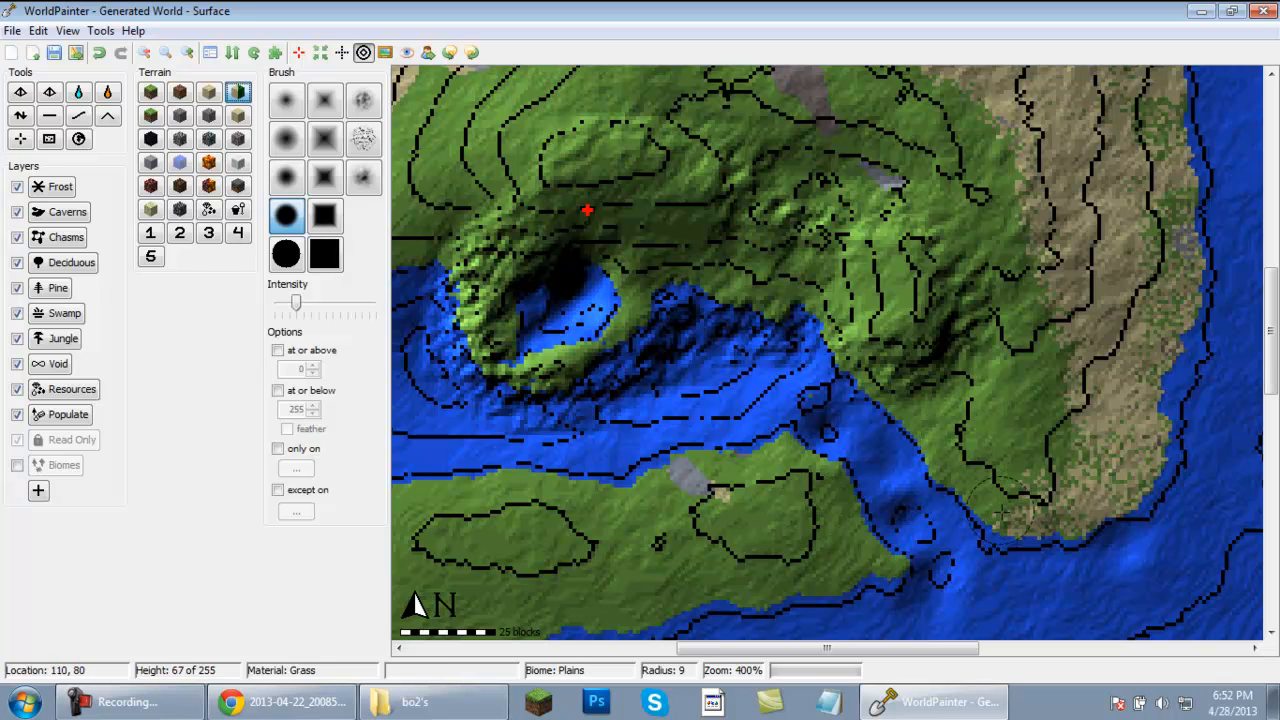
mouse_move(1027, 410)
mouse_down()
mouse_move(1010, 470)
mouse_move(1050, 420)
mouse_up()
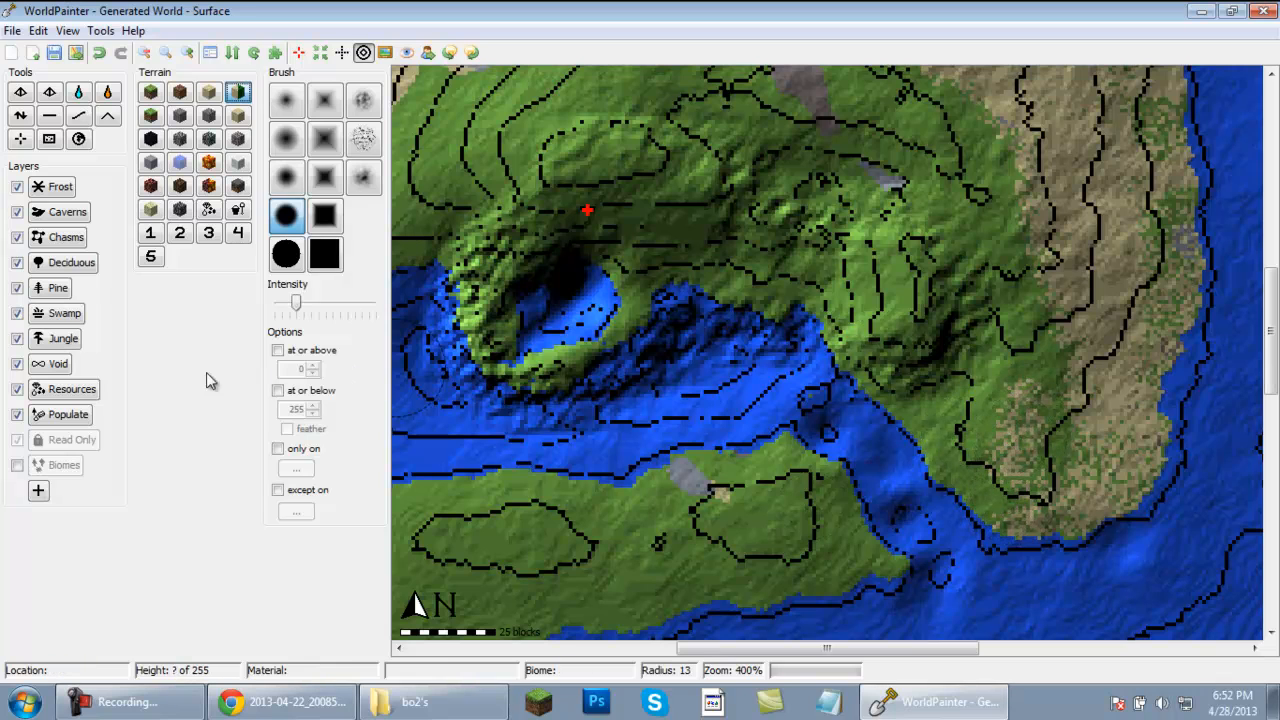
drag(290, 306, 318, 309)
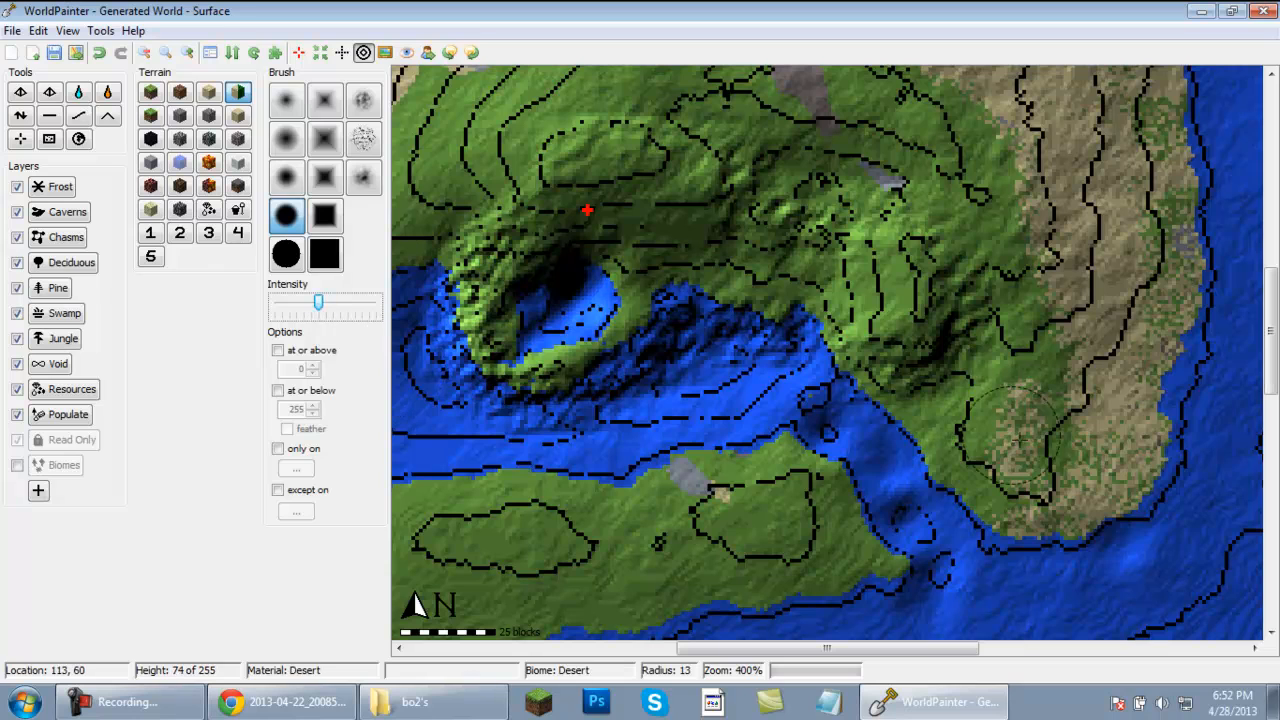
mouse_move(1058, 432)
mouse_down()
mouse_move(1056, 398)
mouse_move(1034, 379)
mouse_move(990, 455)
mouse_move(1030, 440)
mouse_move(1000, 490)
mouse_move(935, 418)
mouse_move(955, 440)
mouse_move(1010, 300)
mouse_move(1095, 212)
mouse_move(1130, 482)
mouse_up()
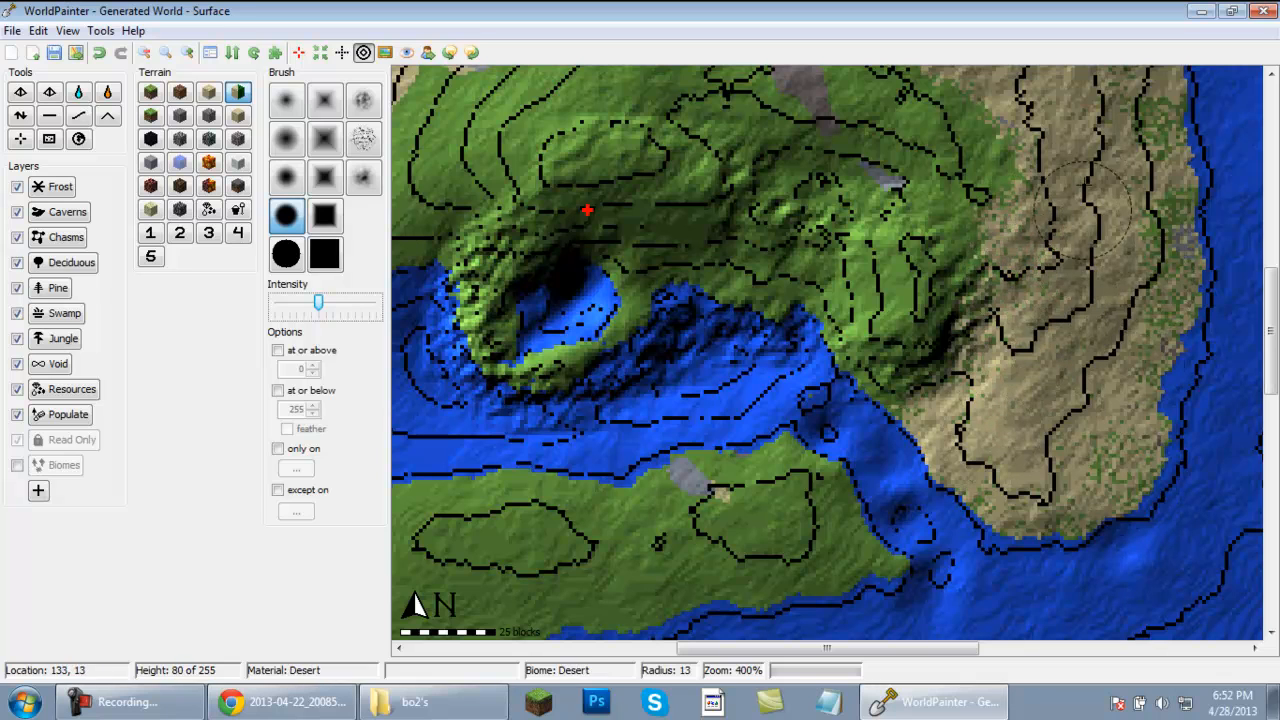
Raise the mountains from the southeastern peak to the ridge north of the crater using the Heightmap_4 brush at radius 29 to 20.
drag(1273, 306, 1274, 219)
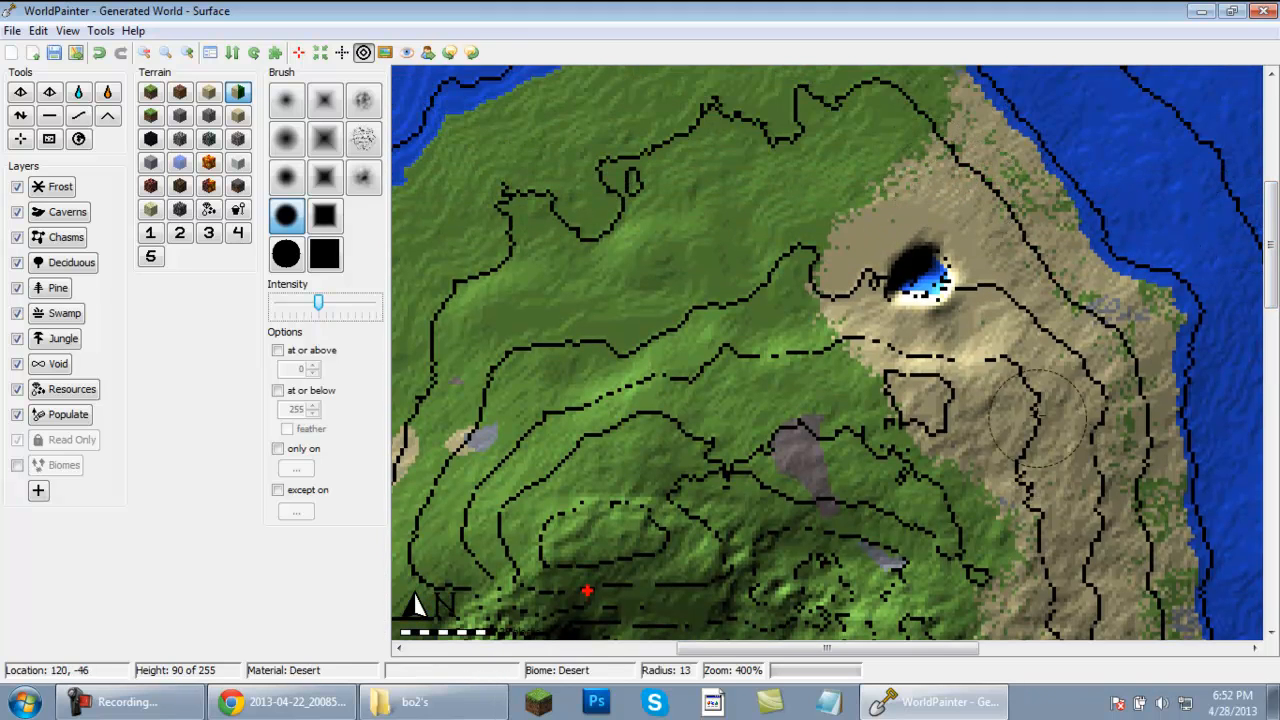
drag(855, 648, 815, 650)
drag(1271, 245, 1271, 305)
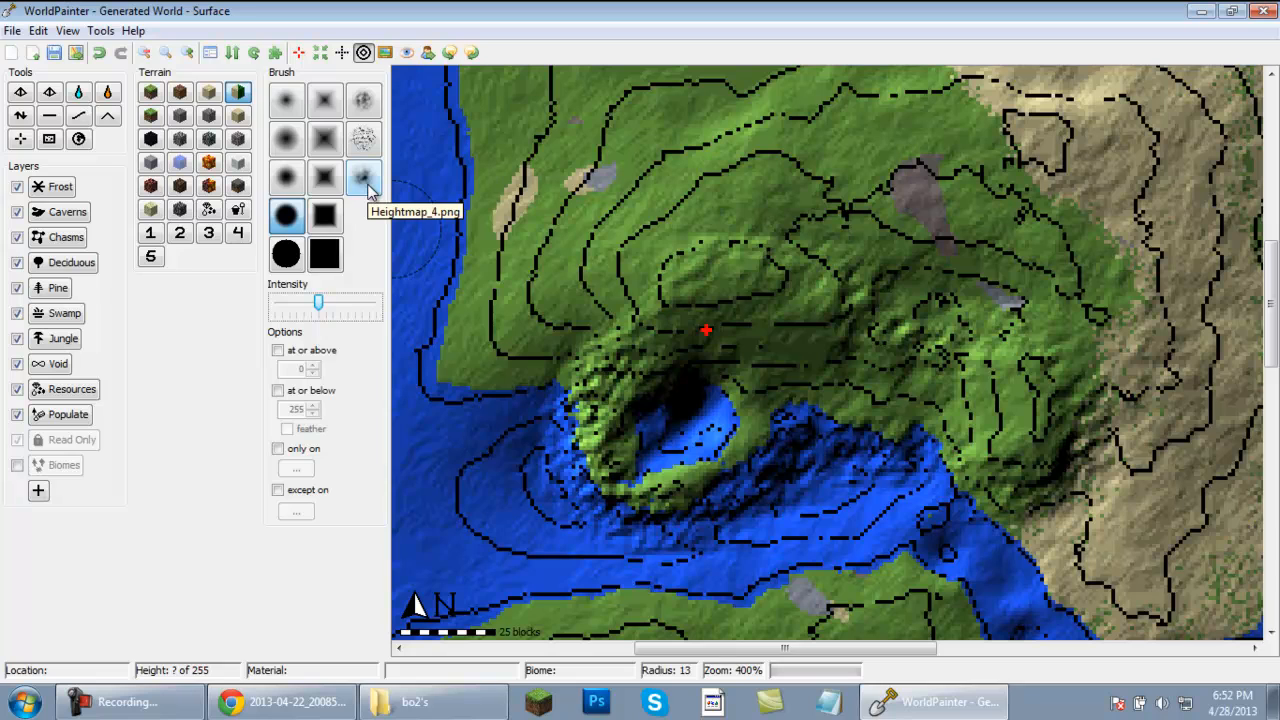
click(365, 180)
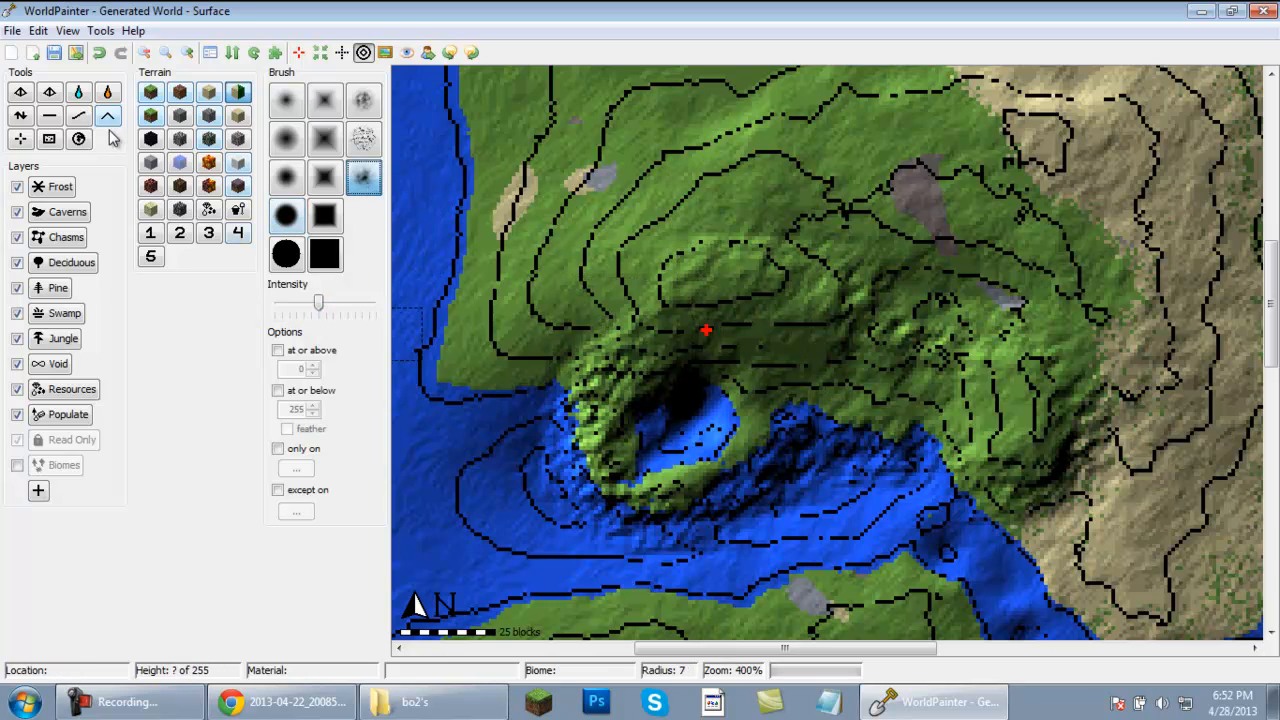
click(22, 117)
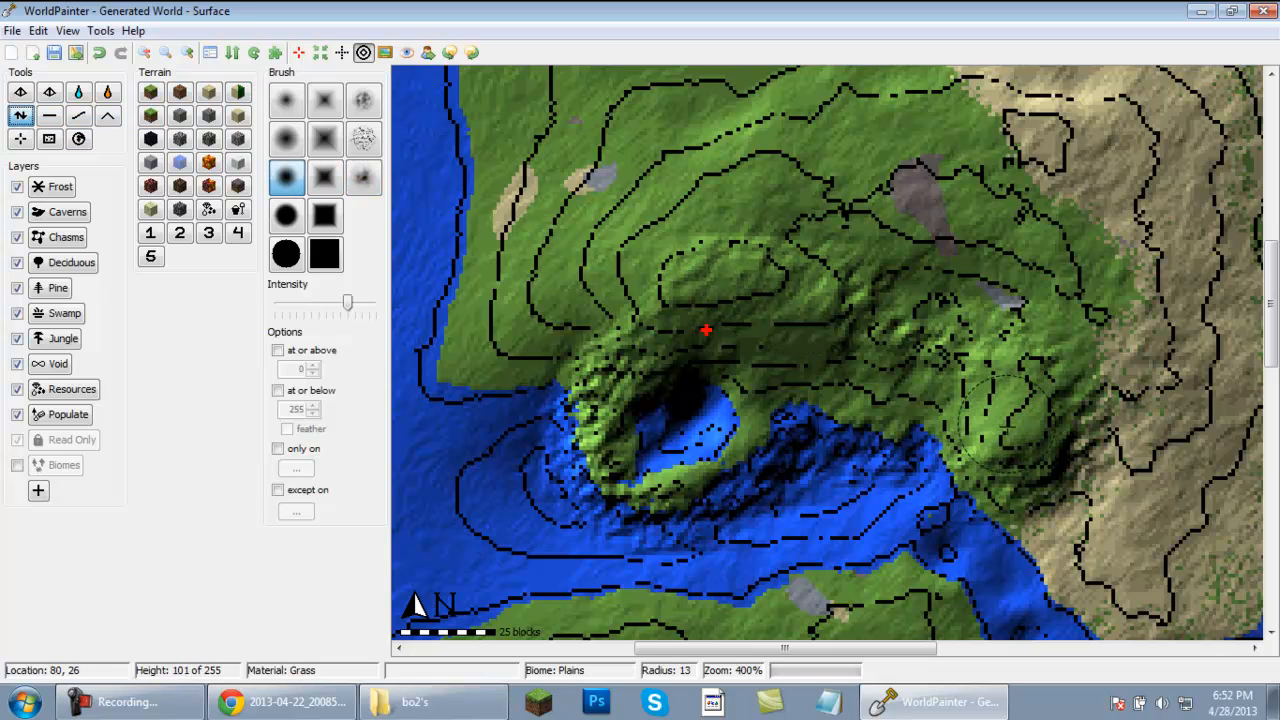
scroll(1006, 420, up, 4)
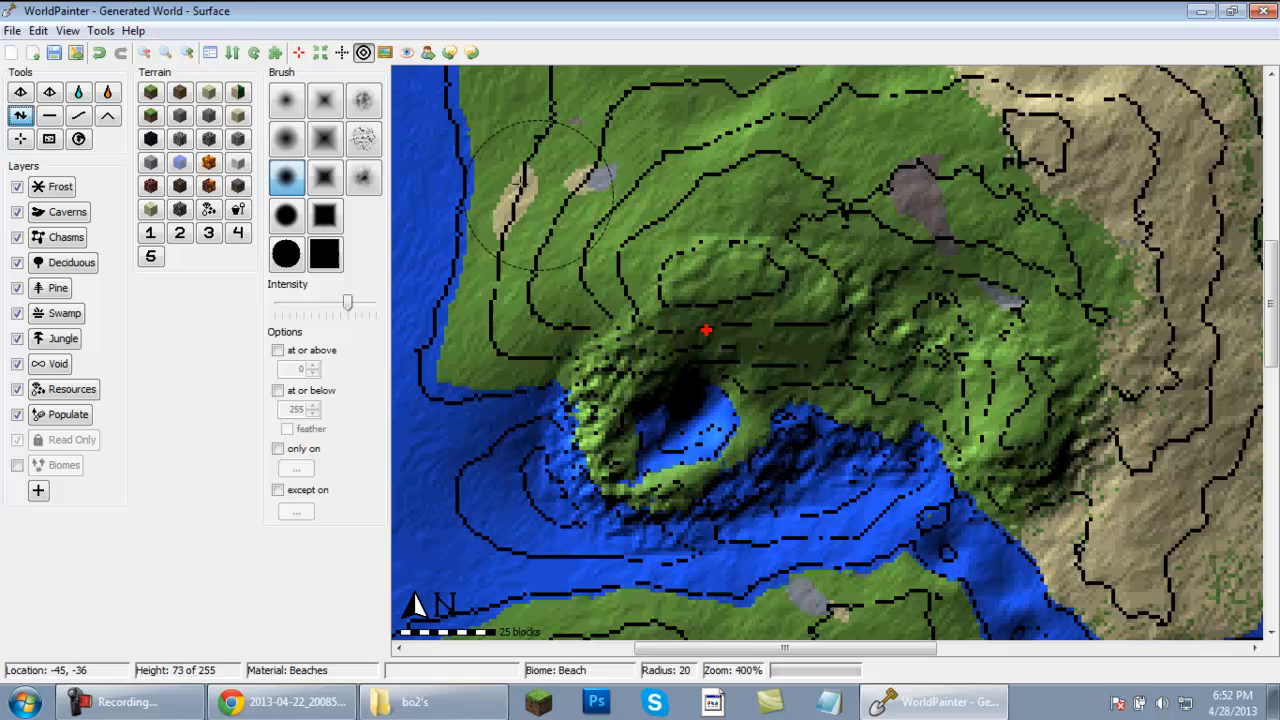
click(363, 177)
scroll(1026, 435, up, 4)
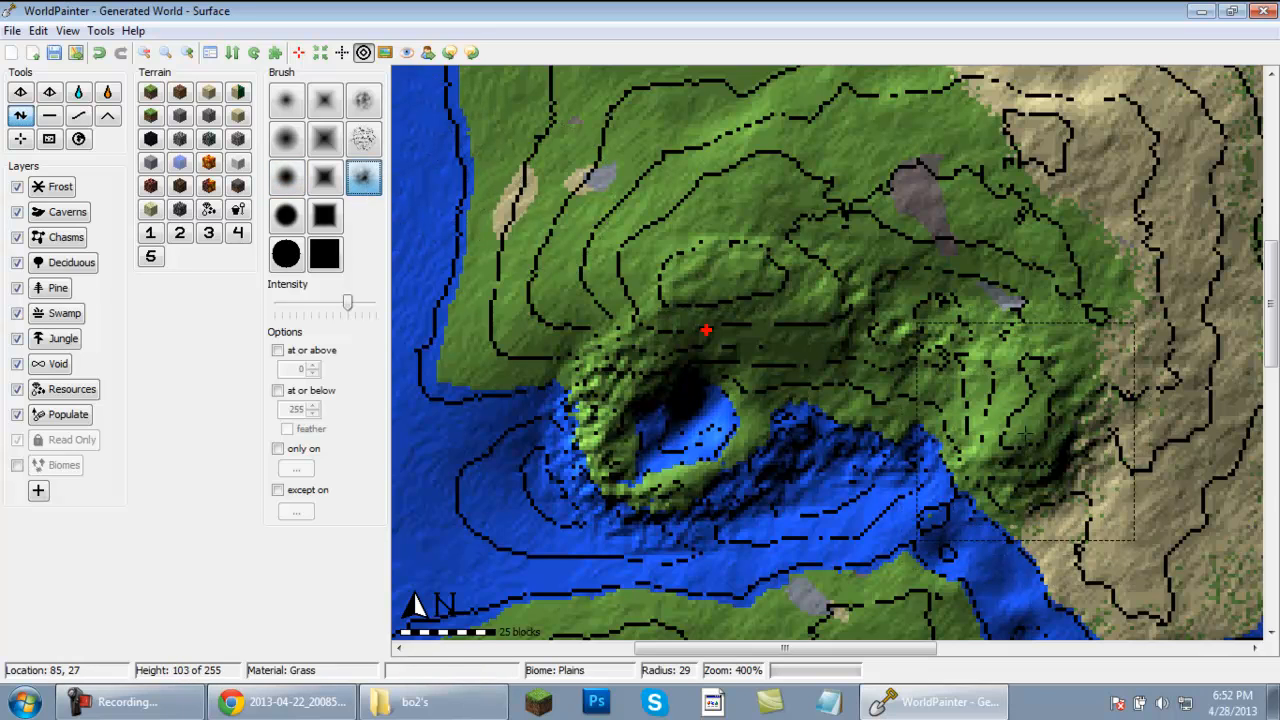
mouse_move(1026, 435)
mouse_down()
mouse_move(1016, 365)
mouse_move(820, 293)
mouse_move(655, 278)
mouse_move(775, 272)
mouse_move(867, 373)
mouse_move(987, 361)
mouse_move(1037, 372)
mouse_move(1068, 515)
mouse_move(1050, 508)
mouse_move(992, 377)
mouse_move(942, 367)
mouse_move(856, 318)
mouse_up()
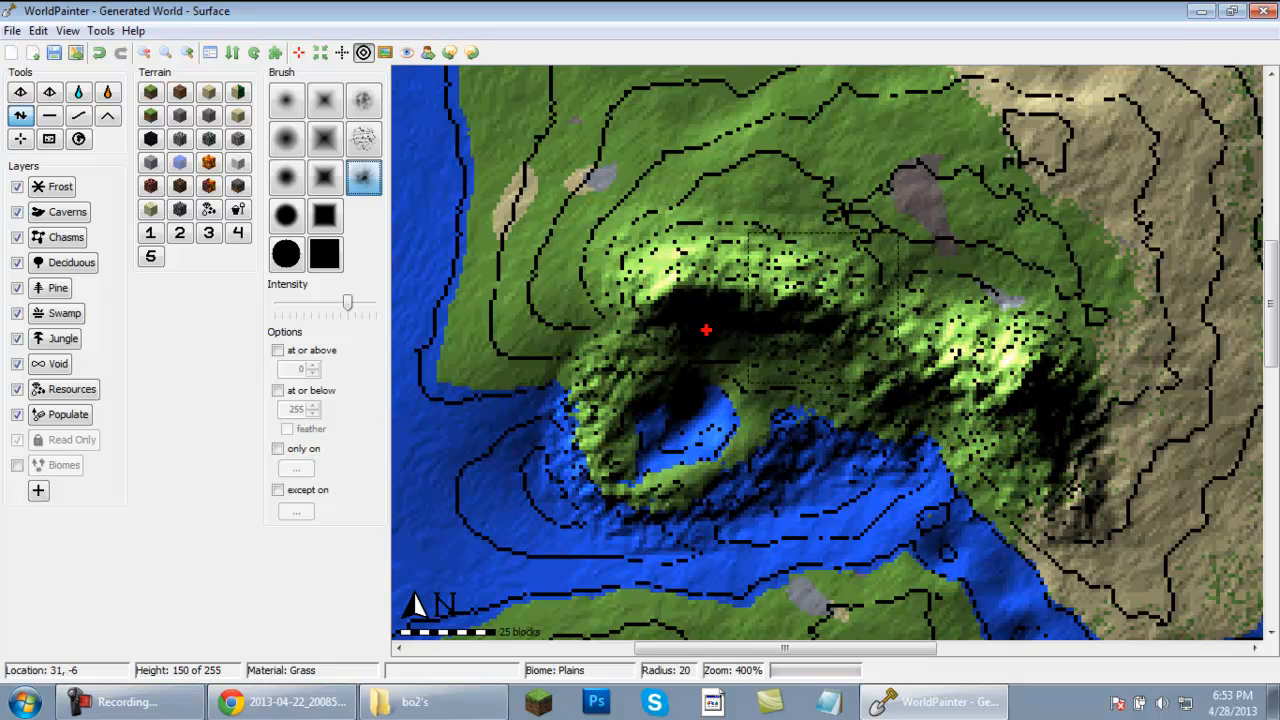
Inspect the raised mountain ridge and the island in the 3D view, and close the view.
click(68, 30)
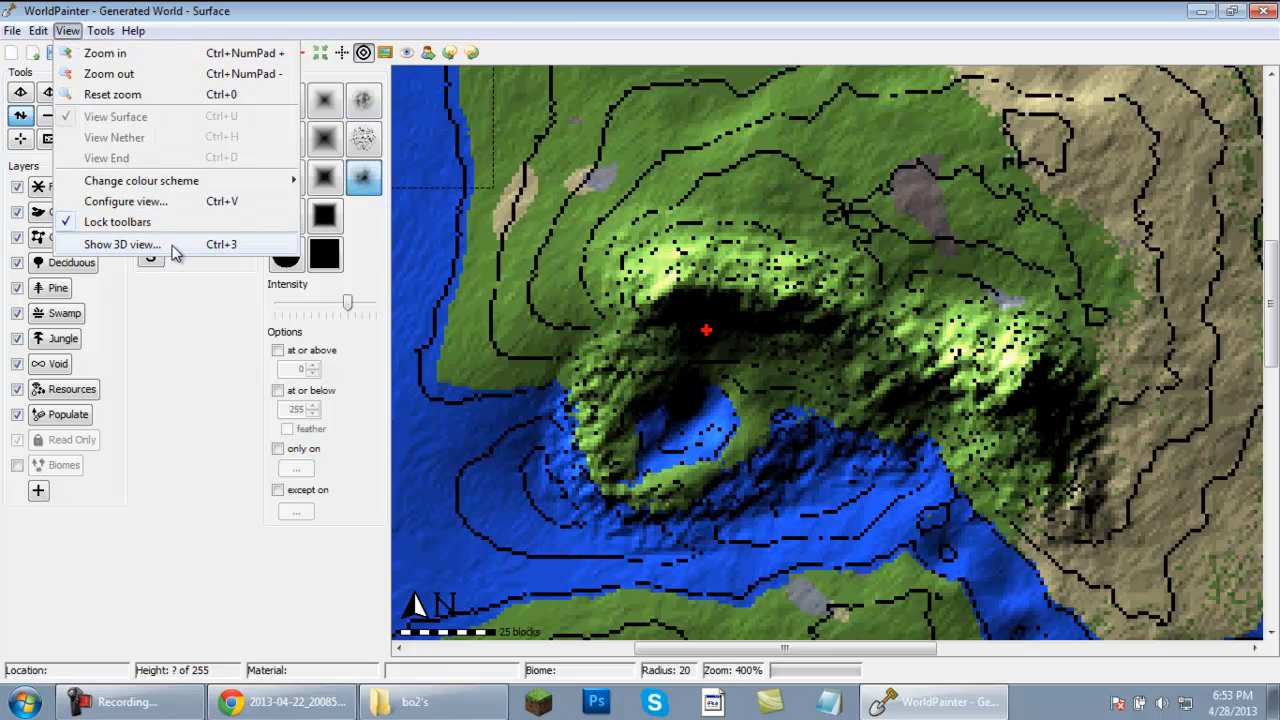
click(122, 244)
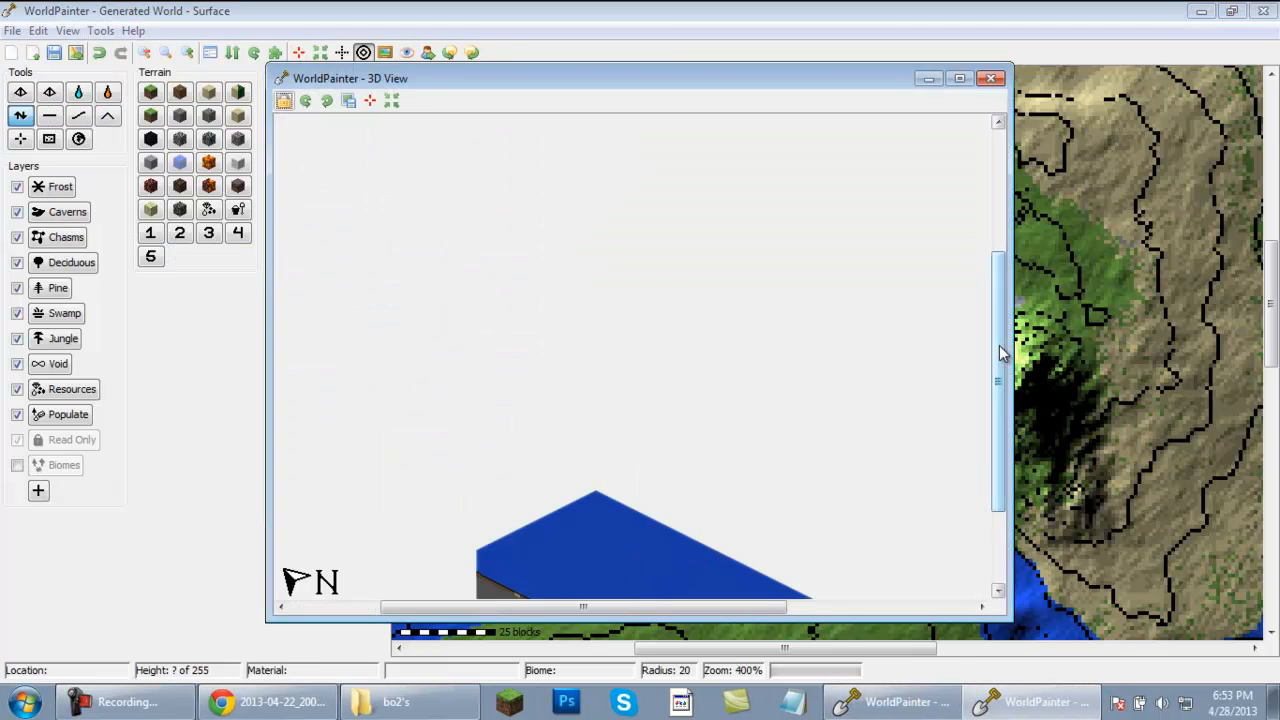
mouse_move(997, 354)
mouse_down()
mouse_move(997, 308)
mouse_move(997, 363)
mouse_move(998, 340)
mouse_up()
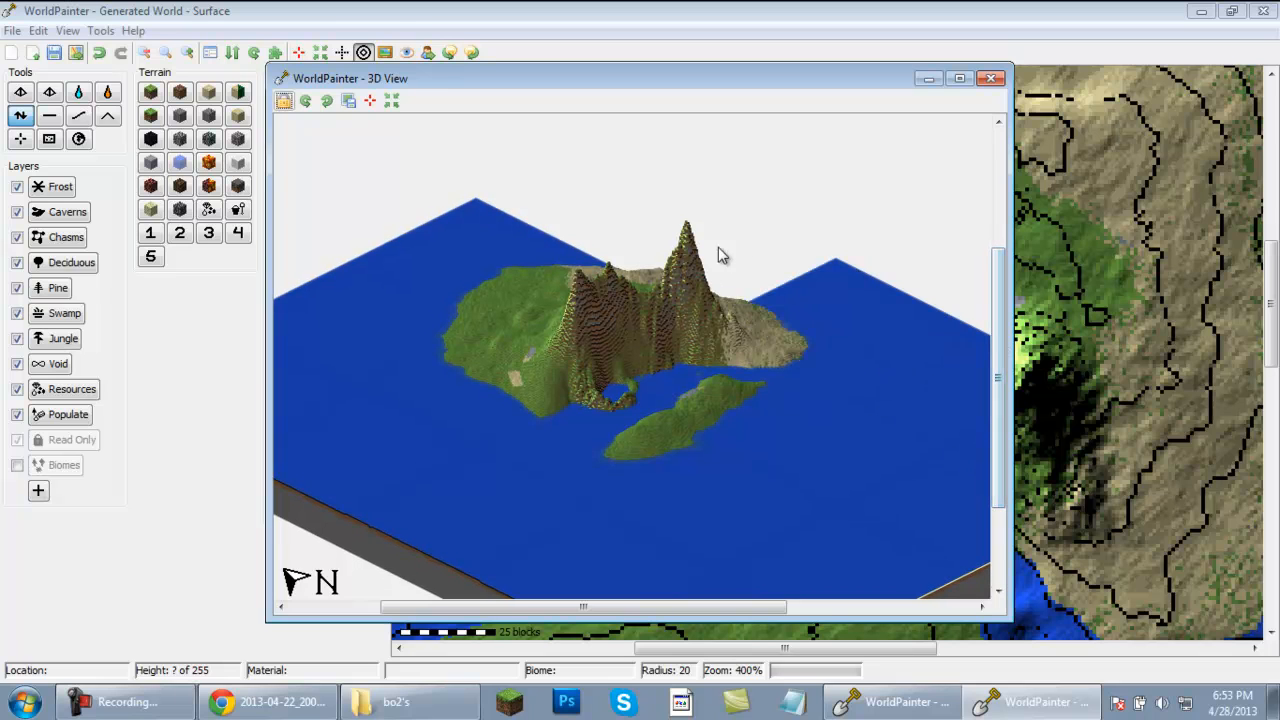
click(990, 78)
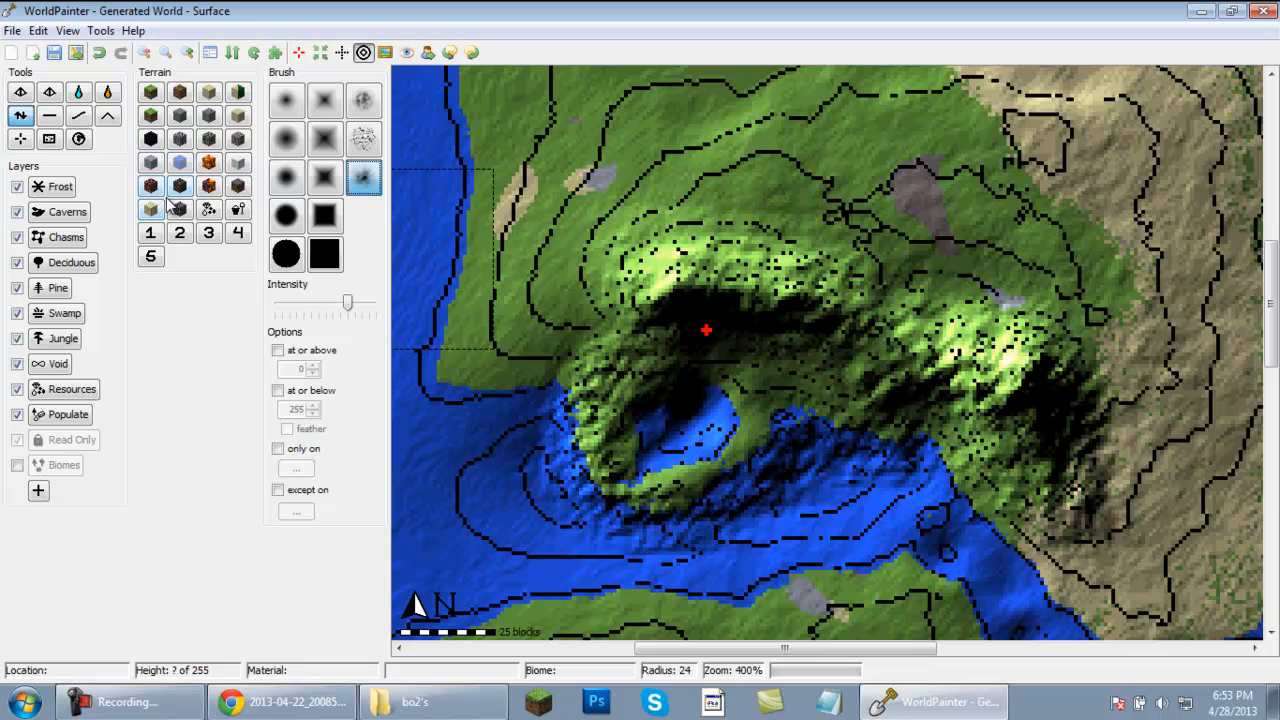
Paint snow over the highest mountain peaks with a small soft round brush and check the result in the 3D view.
click(244, 166)
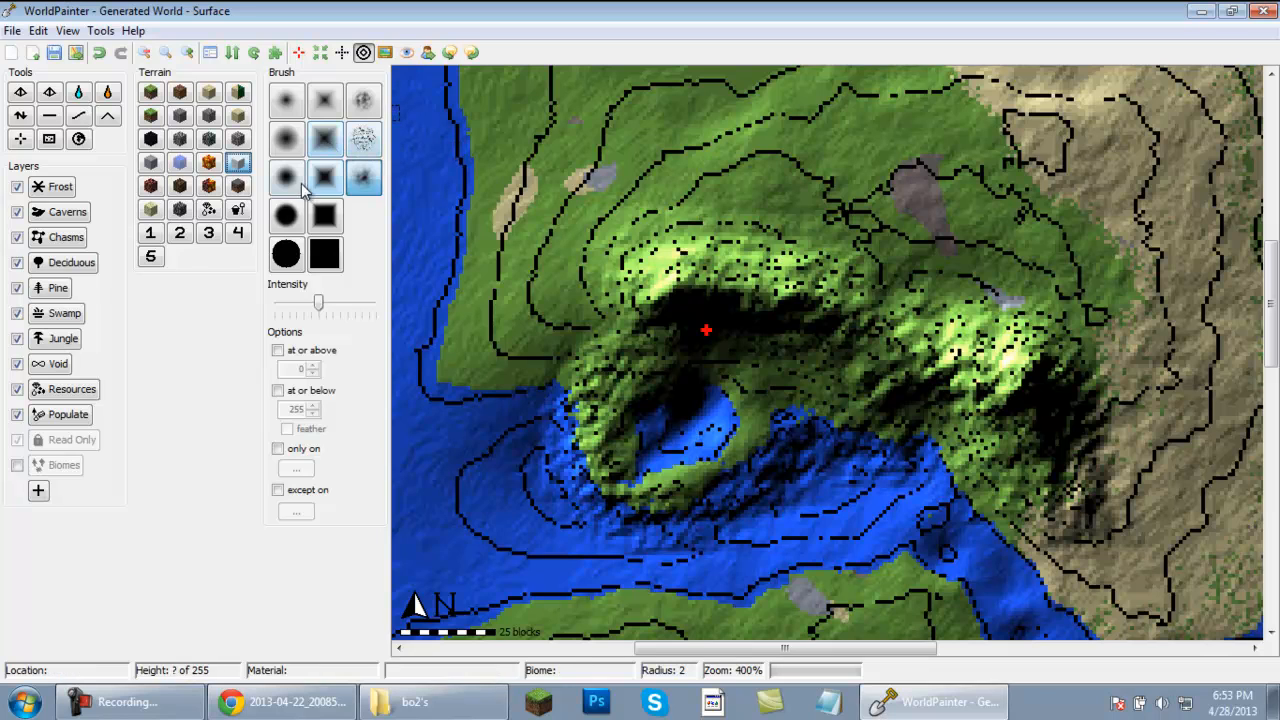
click(302, 188)
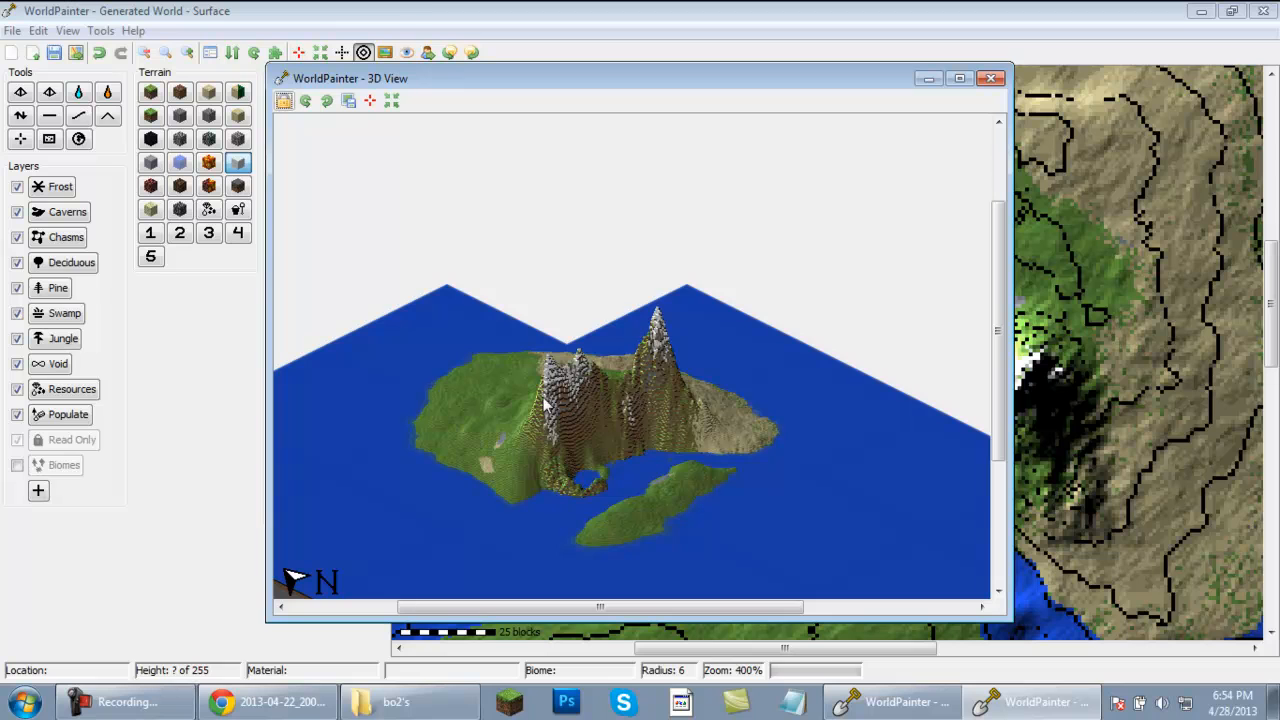
click(991, 79)
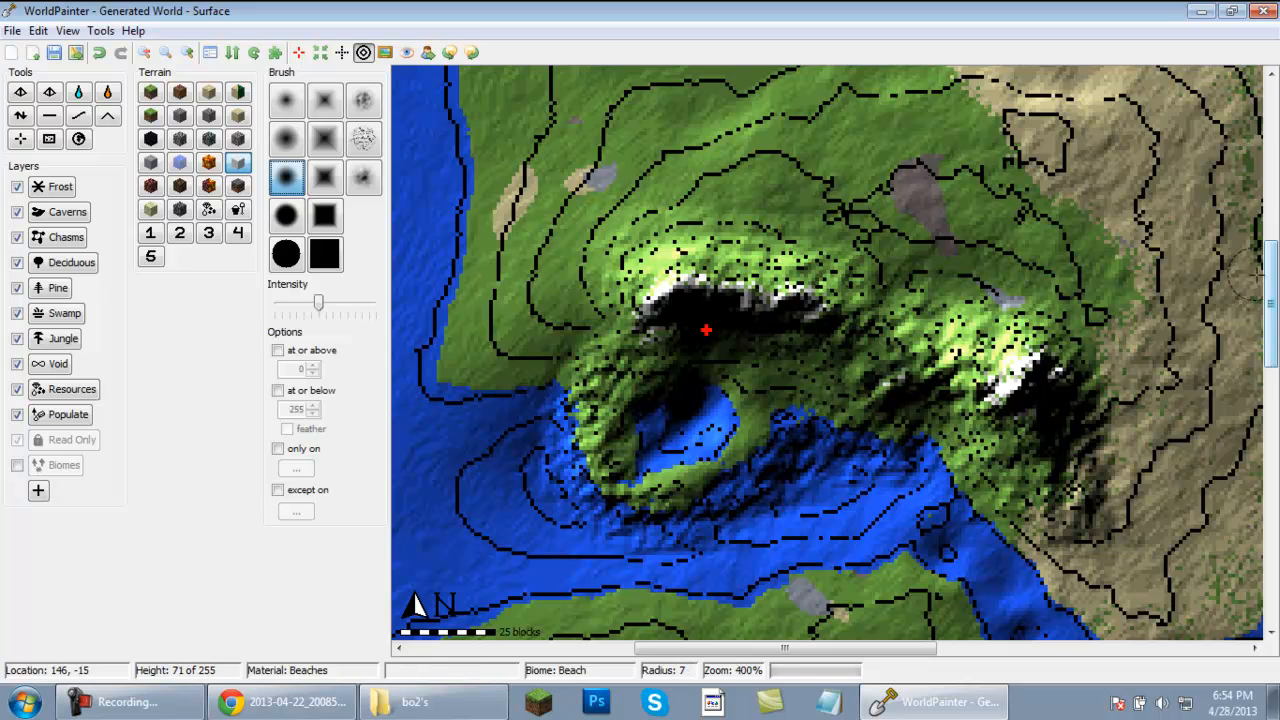
Carve a winding river from the northwestern coast into the northern grassland using a soft round Height brush at radius 7.
drag(1272, 300, 1275, 234)
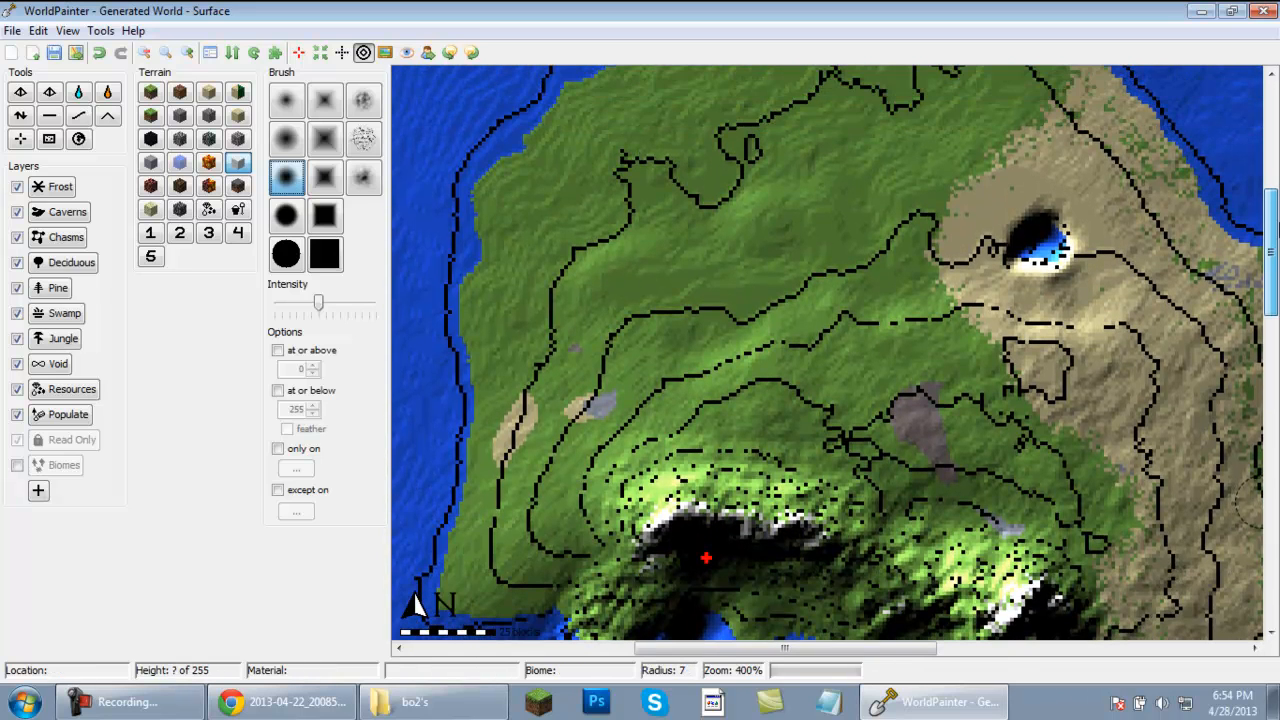
mouse_move(769, 650)
mouse_down()
mouse_move(782, 655)
mouse_move(754, 652)
mouse_up()
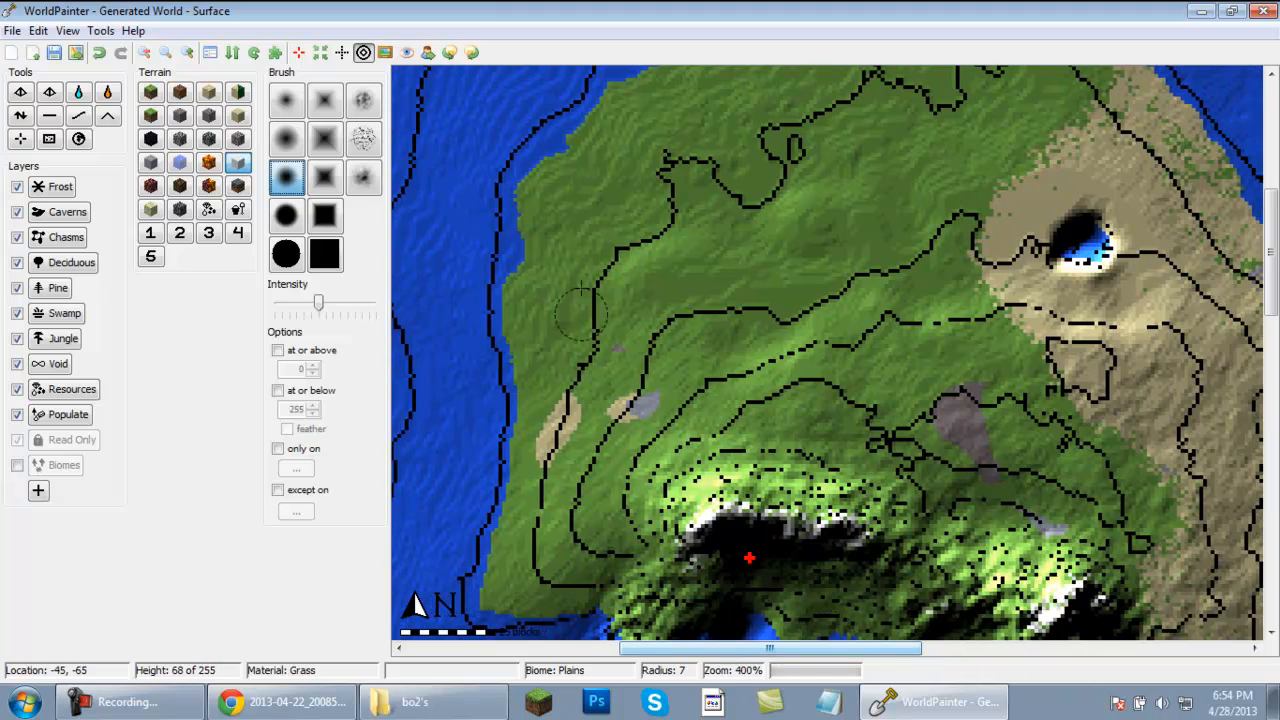
drag(846, 655, 897, 654)
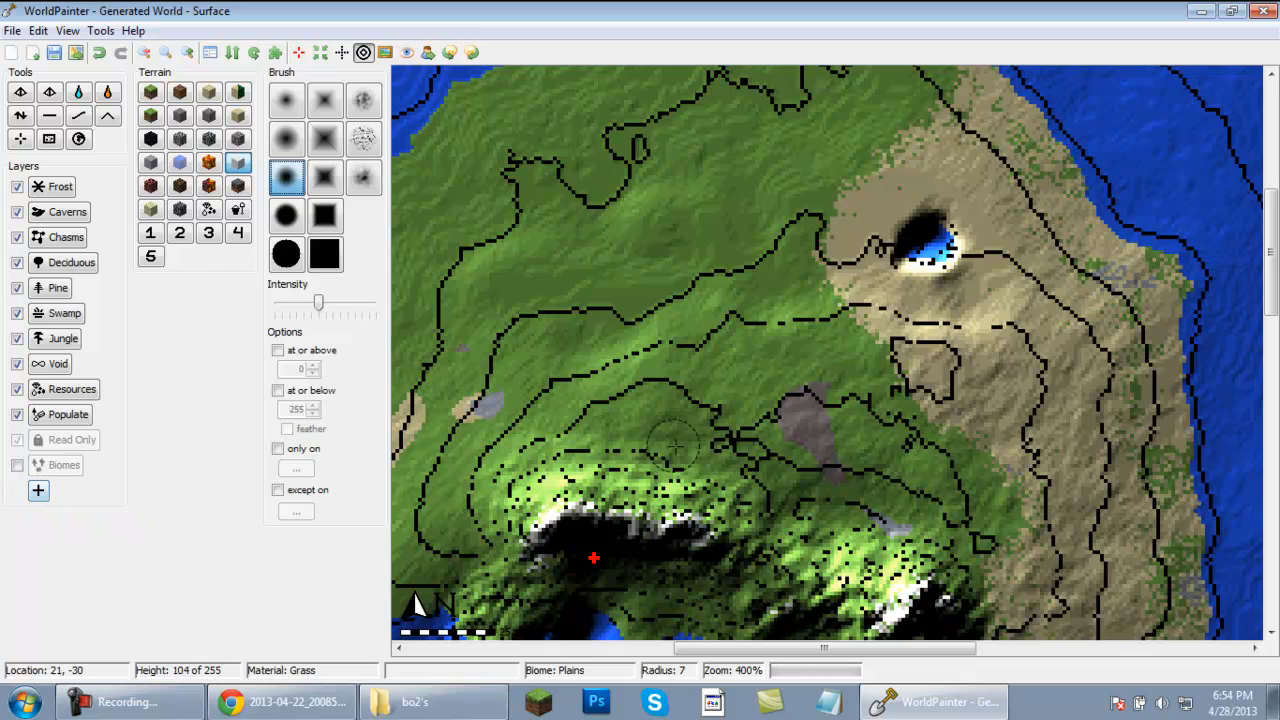
drag(829, 648, 742, 646)
scroll(1275, 298, up, 2)
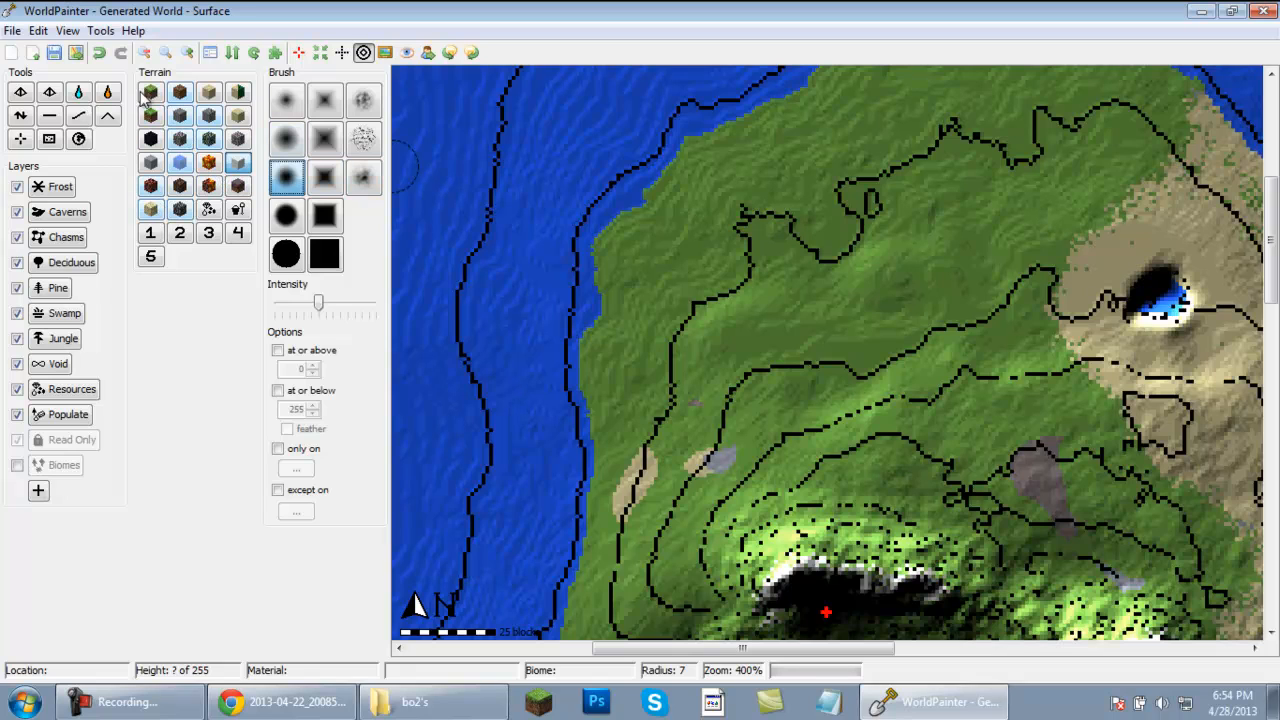
click(20, 115)
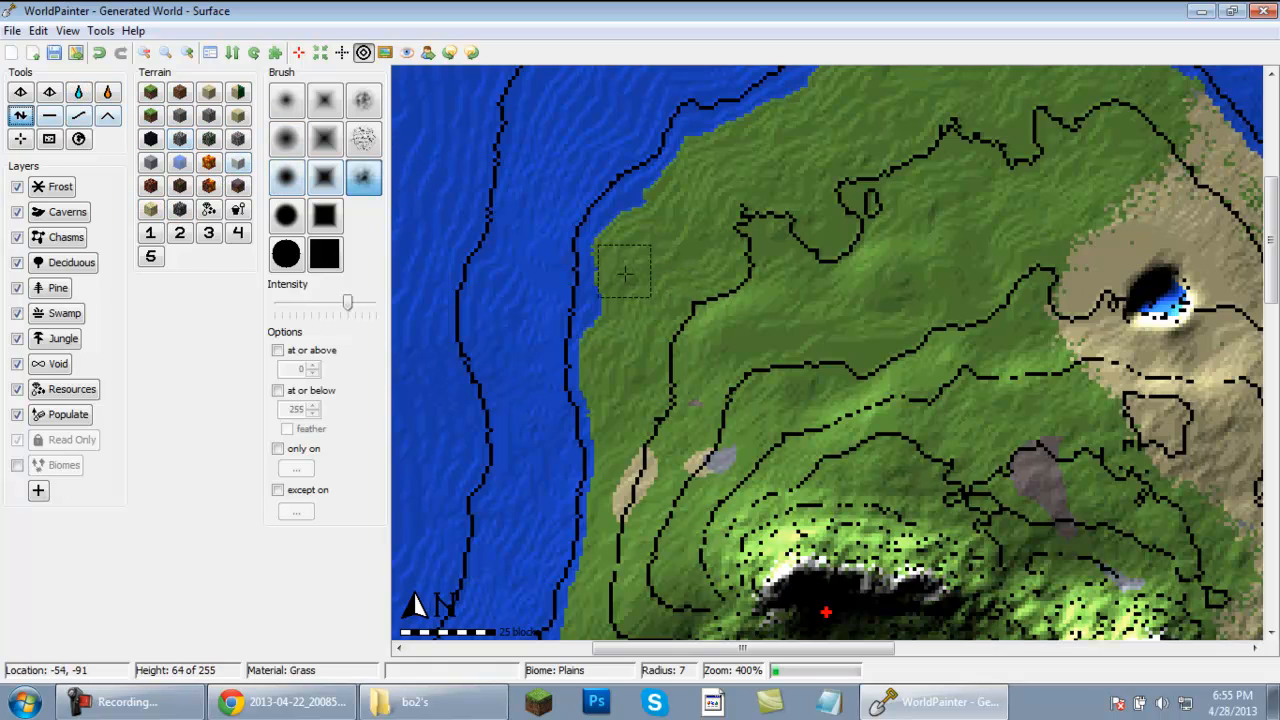
click(288, 141)
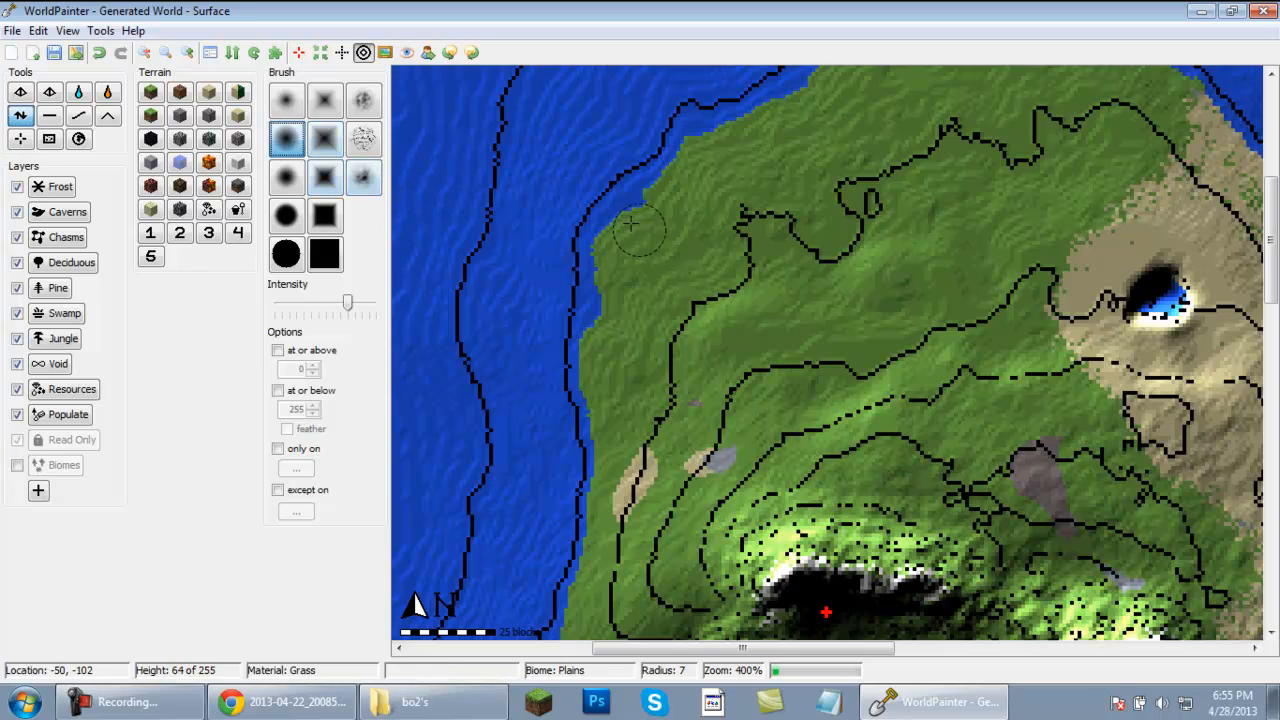
mouse_move(578, 237)
mouse_down()
mouse_move(617, 216)
mouse_move(666, 218)
mouse_move(738, 286)
mouse_move(816, 304)
mouse_move(878, 328)
mouse_move(792, 308)
mouse_move(943, 363)
mouse_move(926, 366)
mouse_move(912, 358)
mouse_move(990, 370)
mouse_move(1021, 224)
mouse_move(989, 360)
mouse_move(1016, 178)
mouse_move(998, 125)
mouse_move(1055, 170)
mouse_move(1035, 195)
mouse_move(1000, 190)
mouse_move(983, 160)
mouse_move(938, 168)
mouse_move(954, 135)
mouse_move(1060, 101)
mouse_move(1096, 161)
mouse_move(1104, 141)
mouse_move(1027, 120)
mouse_up()
Enlarge the brush to radius 15 and dig a round lake at the river's inland end, west of the desert.
scroll(1006, 258, up, 2)
scroll(1017, 252, up, 1)
scroll(1030, 140, up, 2)
scroll(980, 165, up, 2)
scroll(968, 165, up, 1)
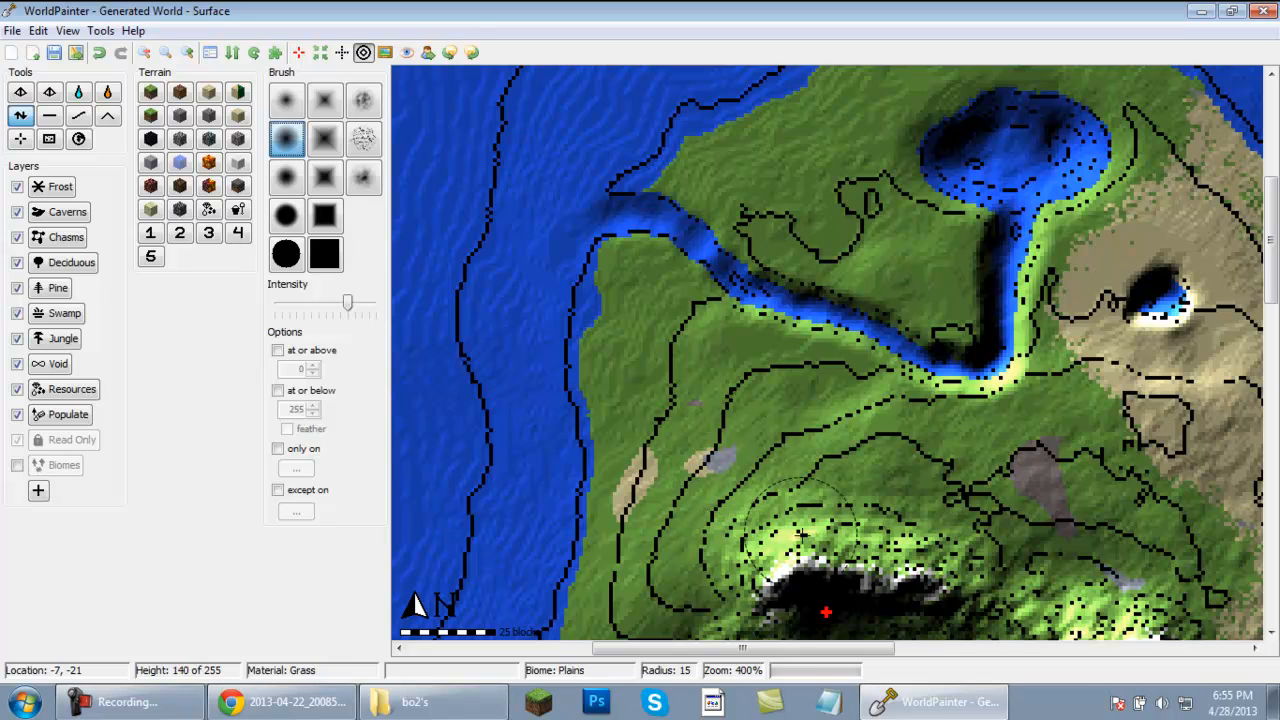
Paint sand along the river's northern bank at radius 2, raising the brush intensity for denser coverage.
scroll(800, 535, down, 1)
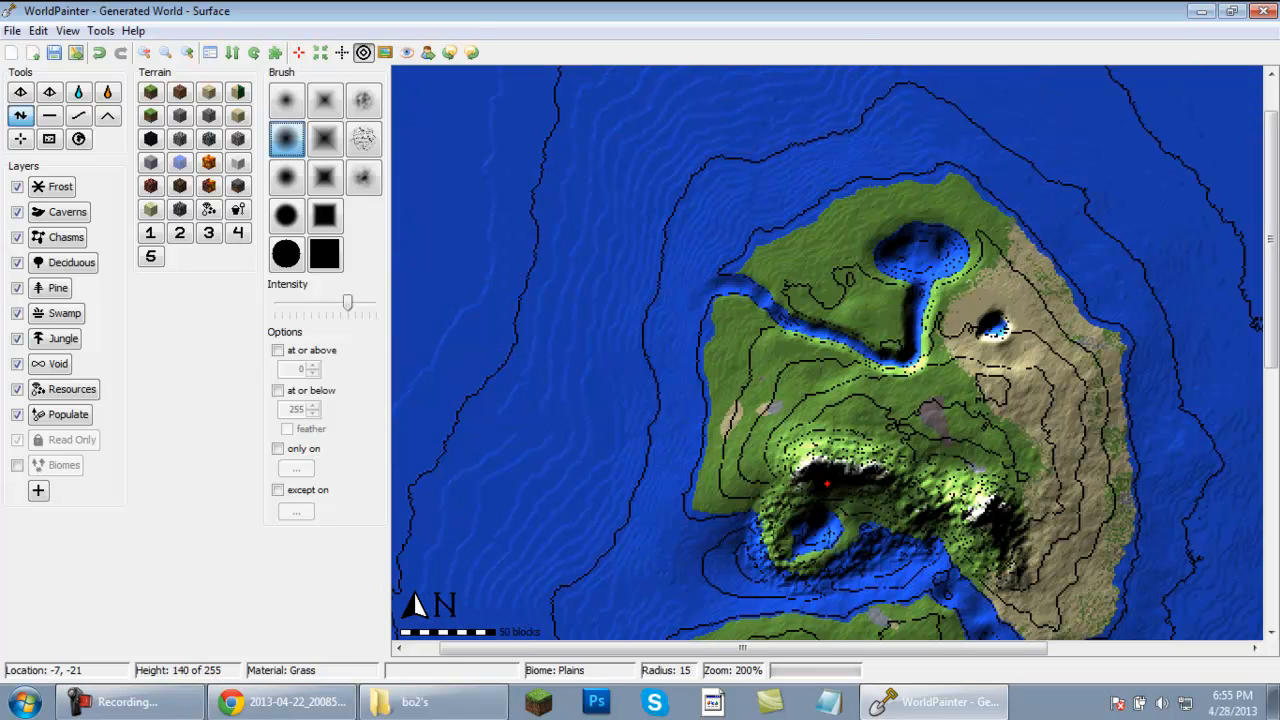
drag(1274, 276, 1268, 302)
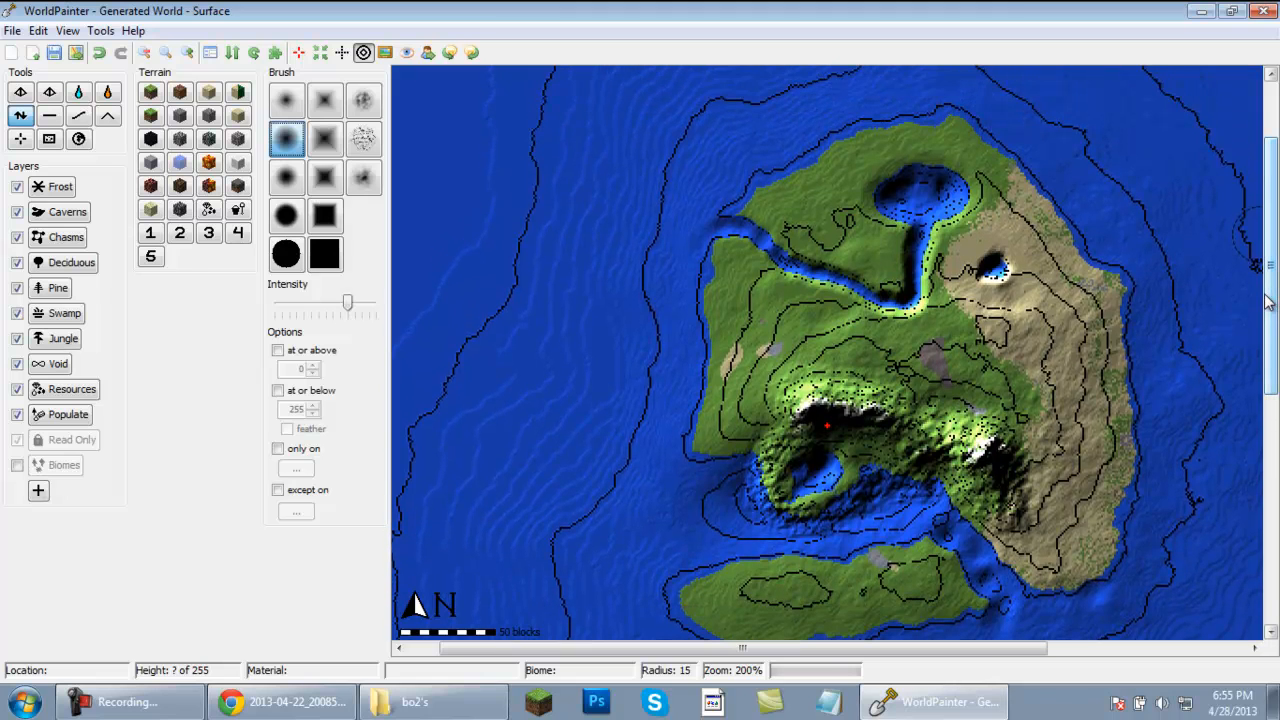
scroll(1268, 302, up, 1)
scroll(1268, 302, up, 1)
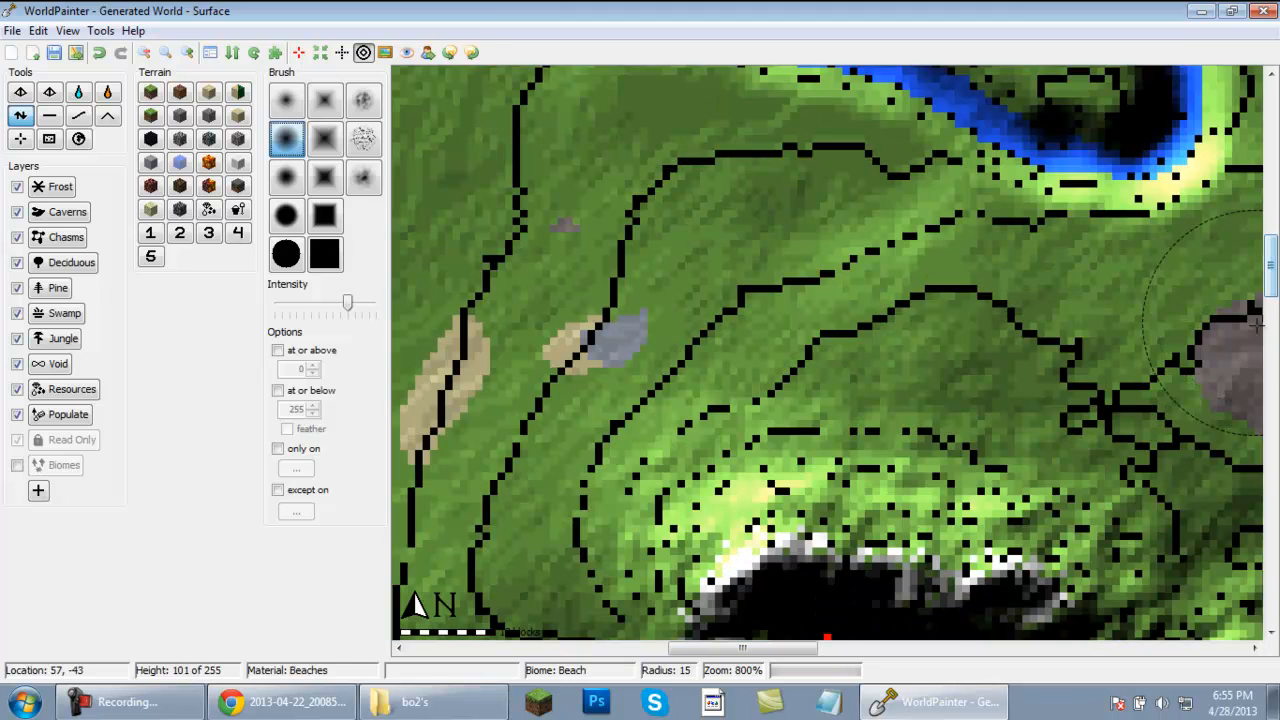
drag(1275, 305, 1273, 214)
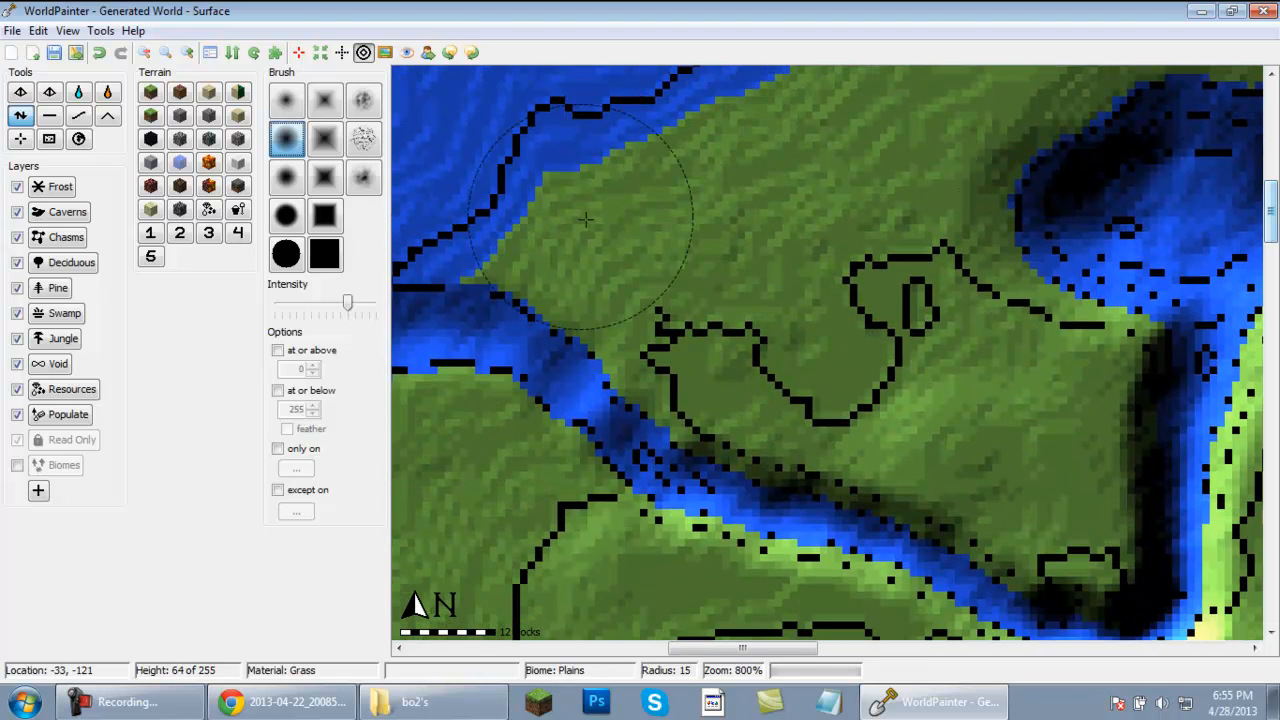
click(209, 92)
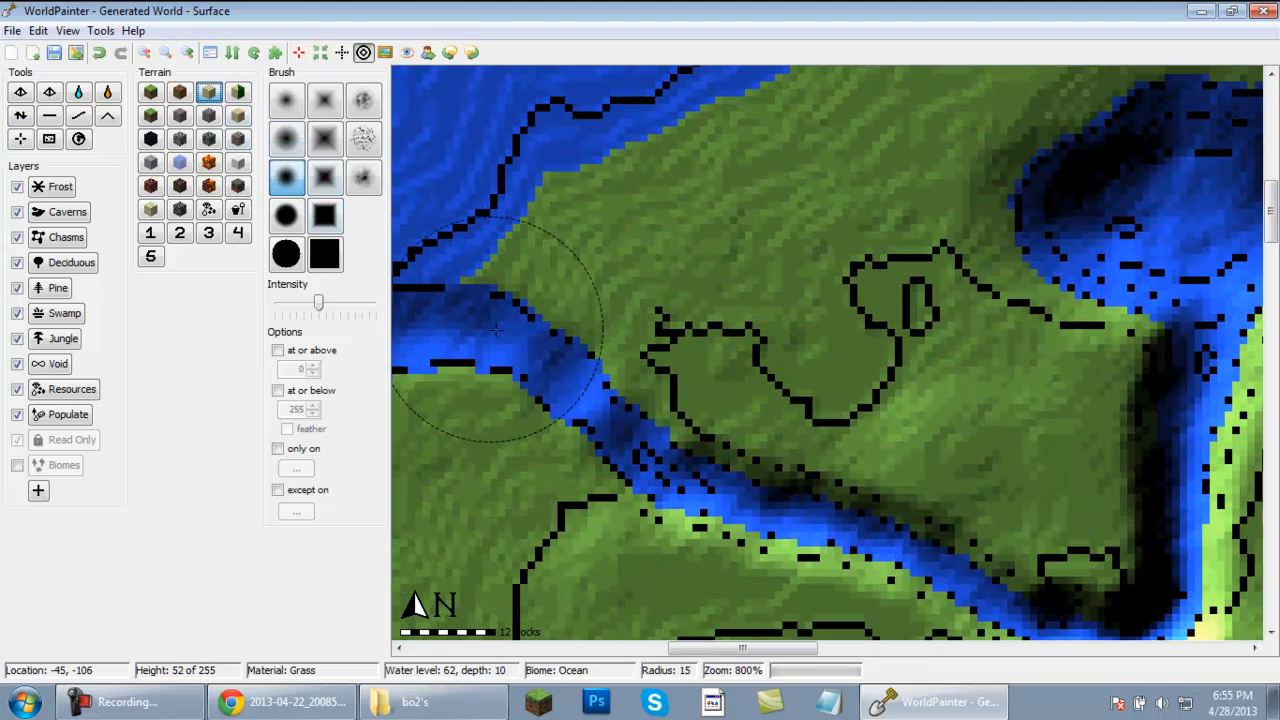
scroll(483, 322, up, 1)
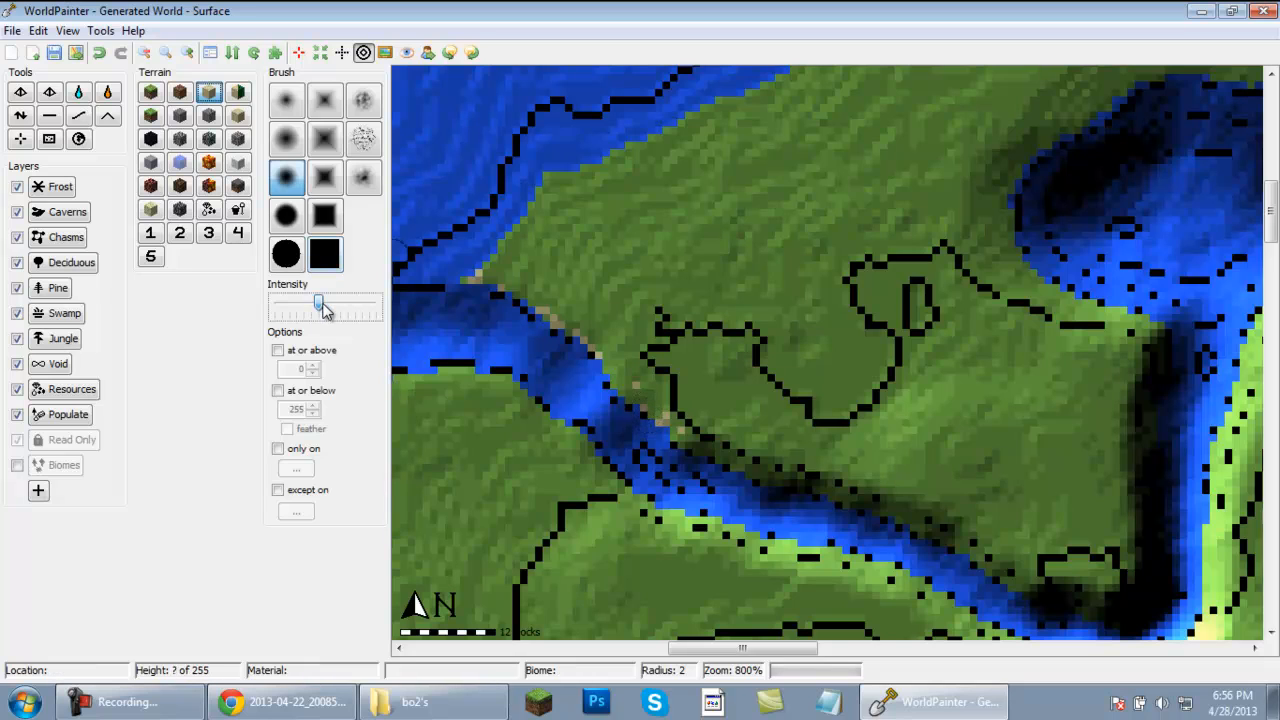
drag(341, 303, 352, 303)
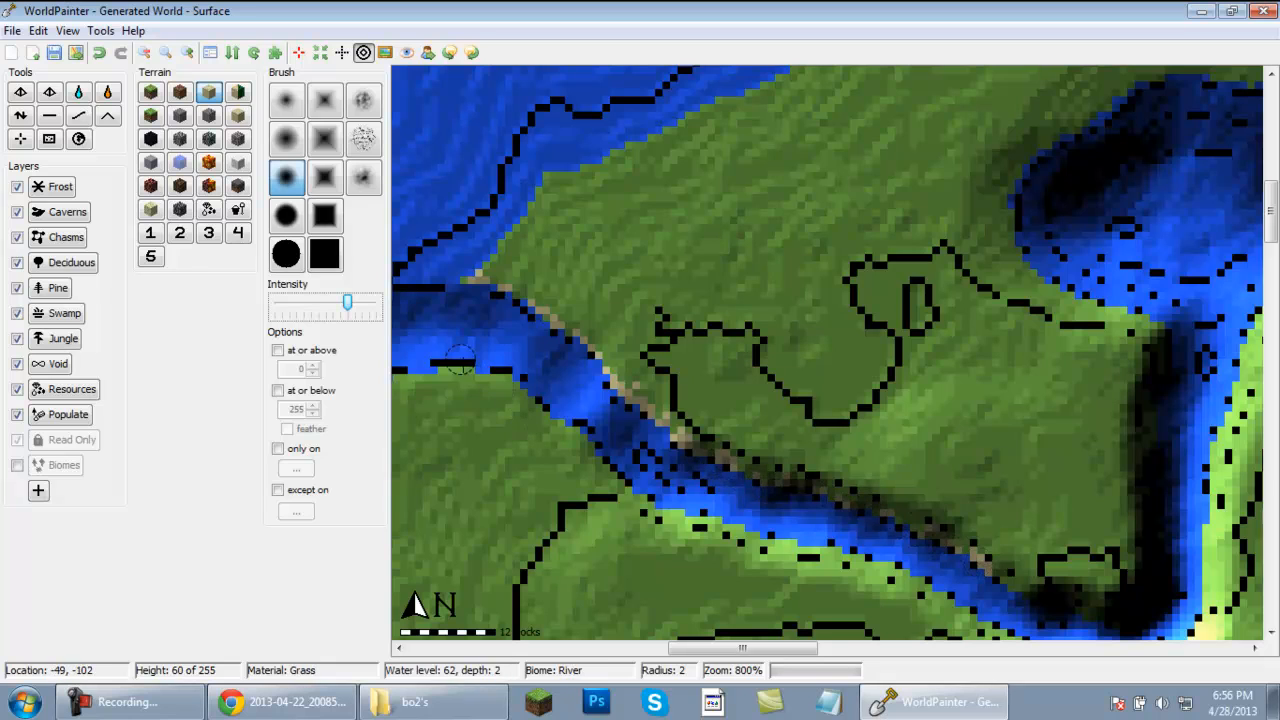
Paint sand along the river's southern bank from the coast to the inland bend at radius 2 to 3.
mouse_move(520, 398)
mouse_down()
mouse_move(655, 500)
mouse_move(742, 528)
mouse_move(642, 494)
mouse_up()
scroll(690, 495, down, 2)
scroll(783, 540, up, 3)
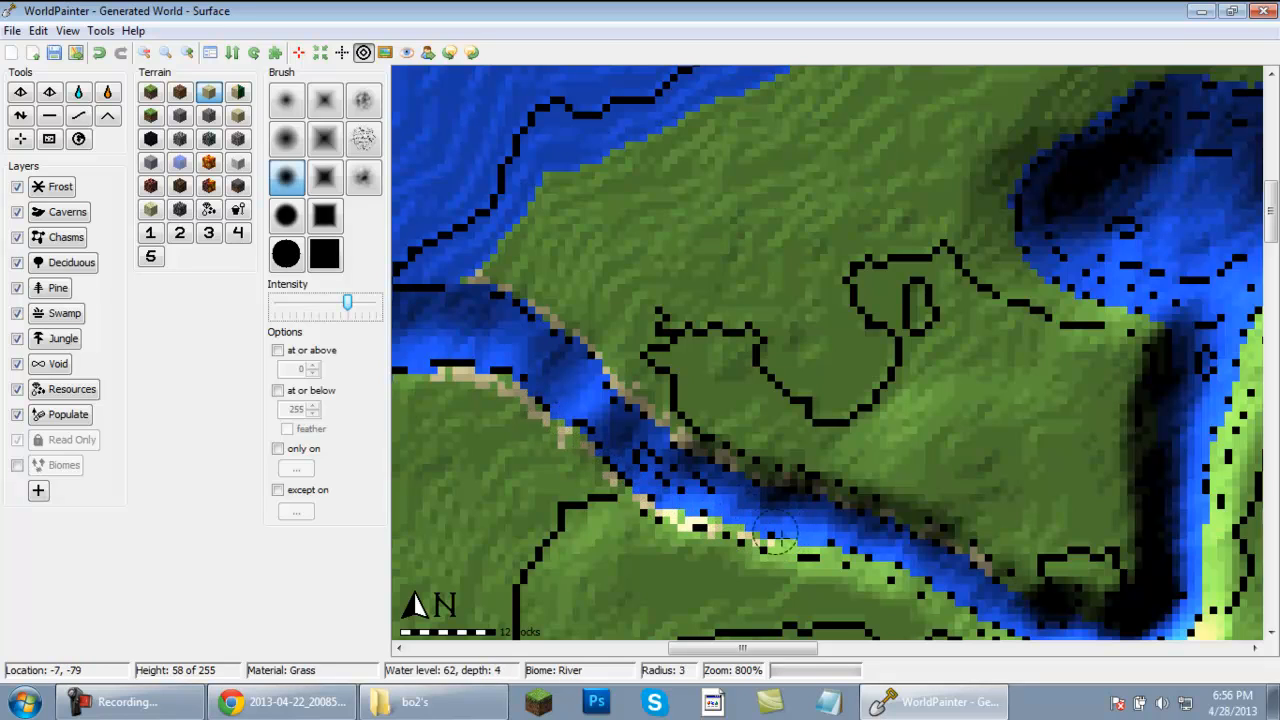
mouse_move(777, 548)
mouse_down()
mouse_move(880, 562)
mouse_move(712, 510)
mouse_move(932, 588)
mouse_move(995, 628)
mouse_move(1110, 651)
mouse_up()
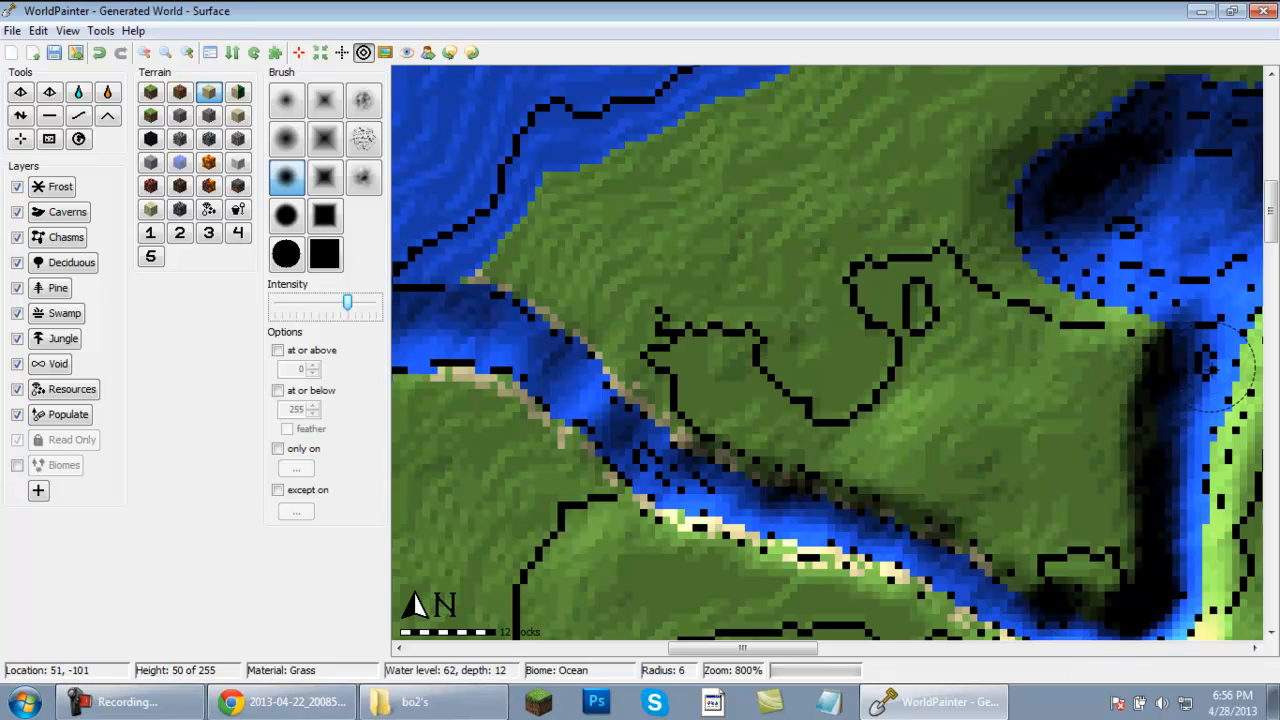
Paint sand along the river's eastern bank below the lake and around the lake's western shore at radius 9.
drag(1210, 373, 1205, 438)
scroll(1204, 412, down, 4)
scroll(1204, 408, up, 1)
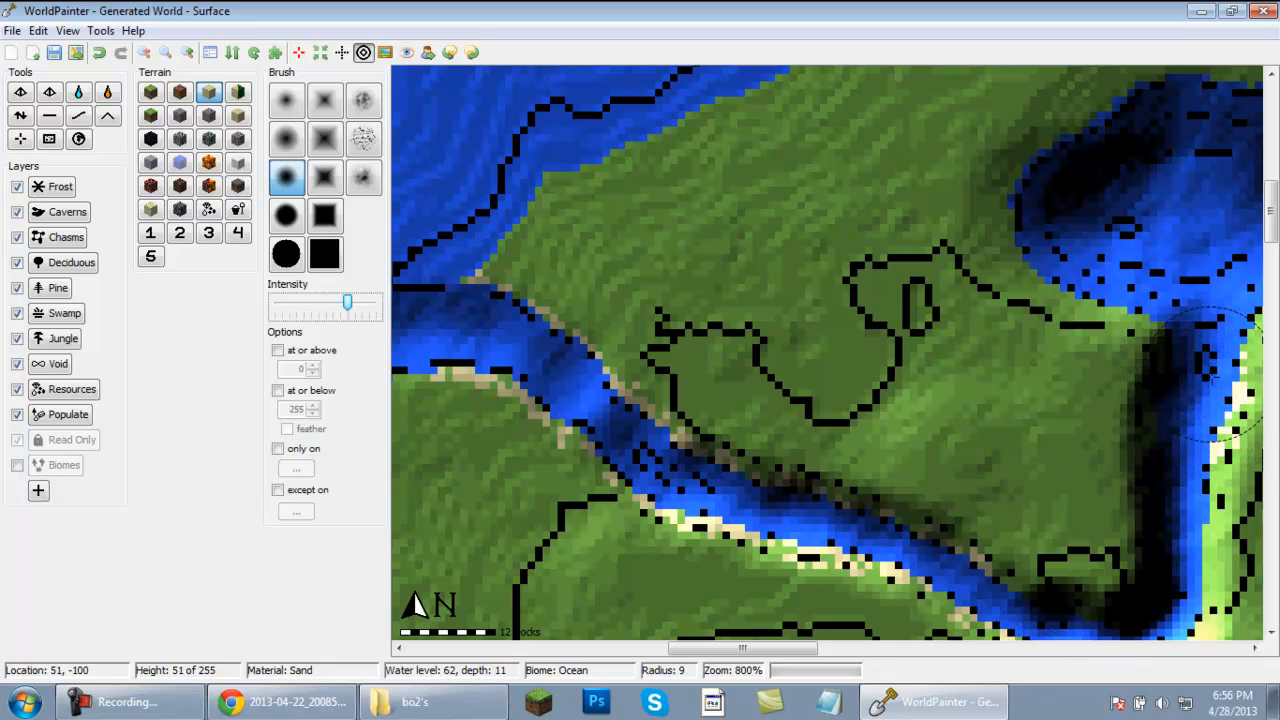
mouse_move(1210, 378)
mouse_down()
mouse_move(1192, 586)
mouse_move(1205, 628)
mouse_up()
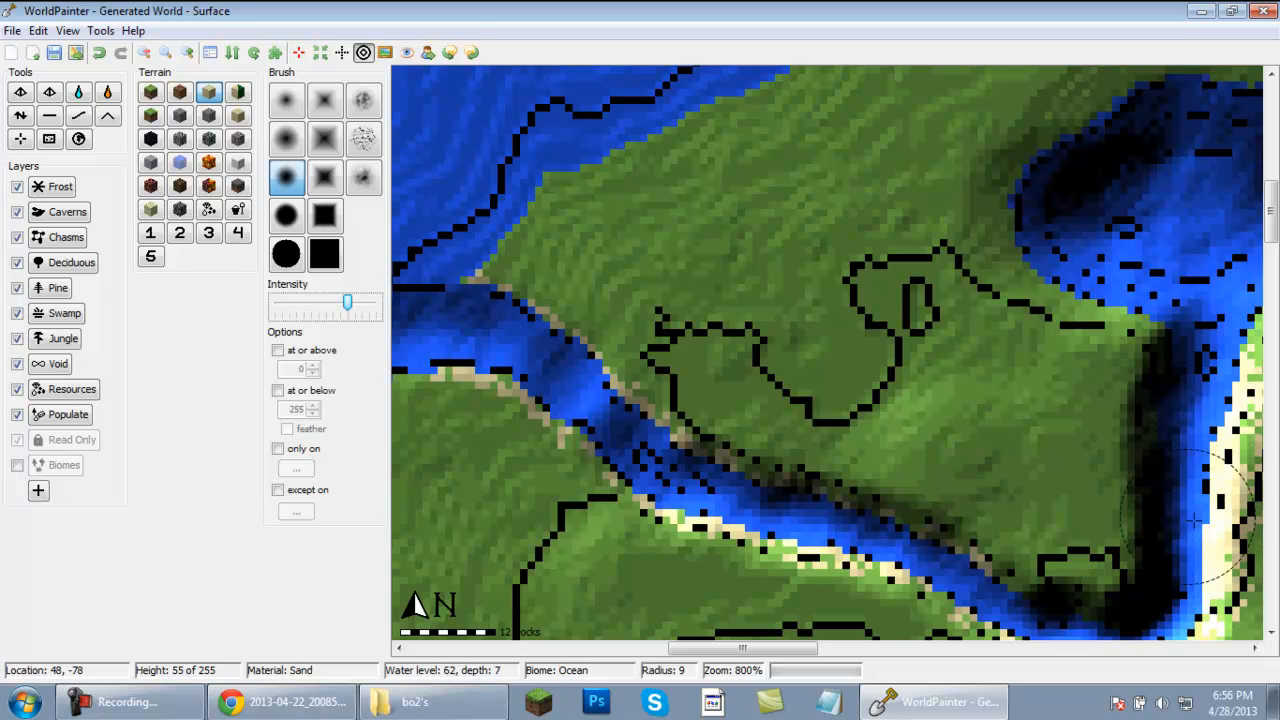
mouse_move(1133, 130)
mouse_down()
mouse_move(1093, 146)
mouse_move(1045, 216)
mouse_move(1003, 170)
mouse_move(1083, 108)
mouse_move(1155, 84)
mouse_move(1219, 92)
mouse_move(1050, 88)
mouse_move(996, 158)
mouse_move(1004, 252)
mouse_move(1115, 255)
mouse_up()
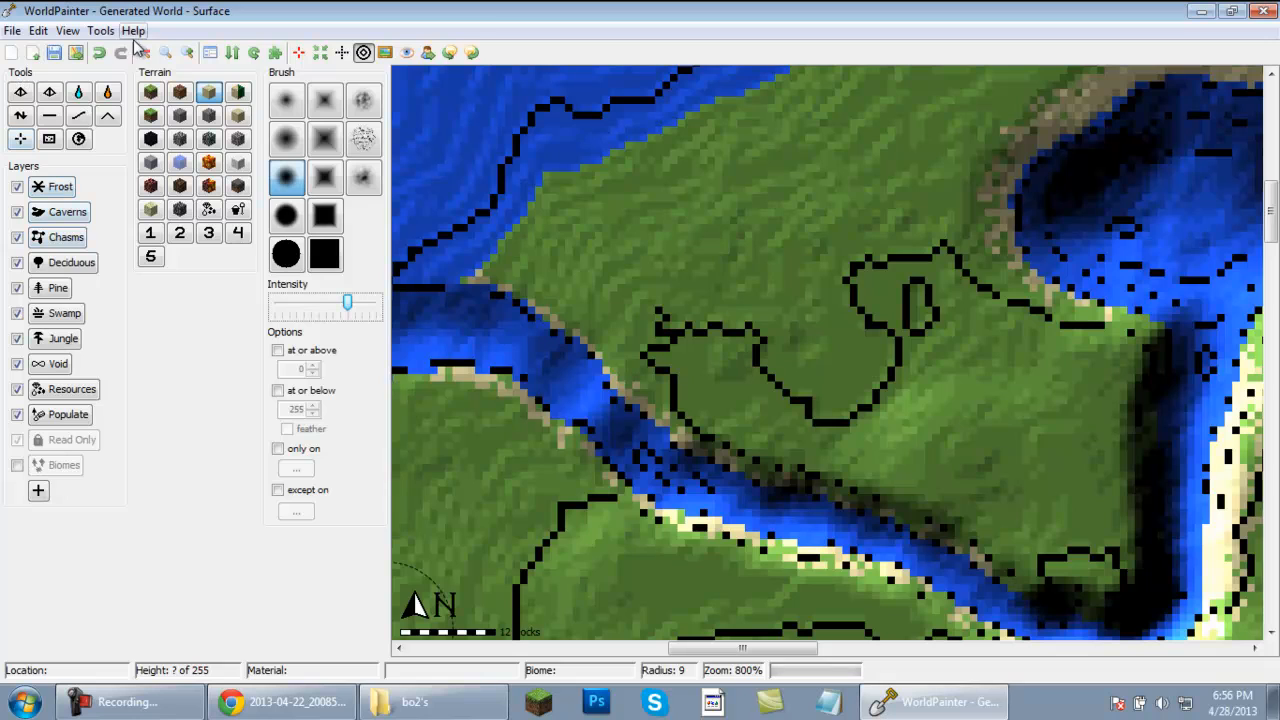
Look through the tree template files in the bo2's folder, including air.bo2, and close the folder.
click(452, 714)
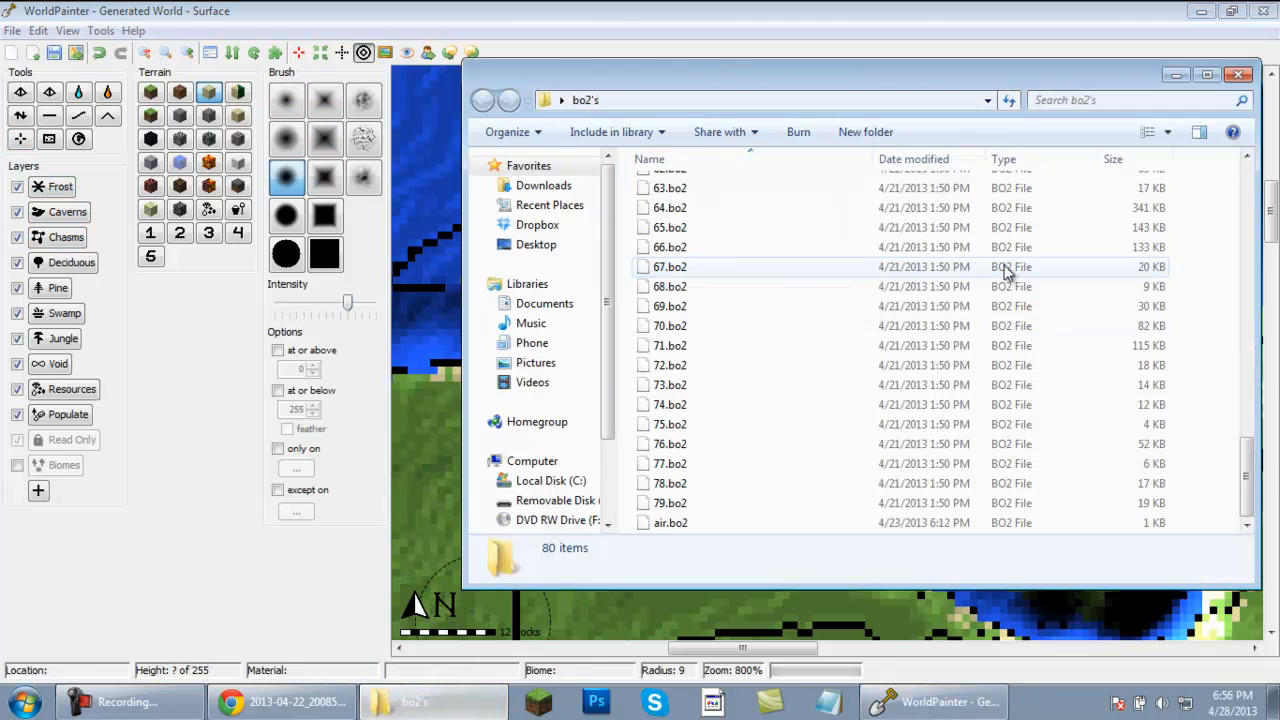
scroll(737, 331, up, 12)
scroll(739, 335, up, 7)
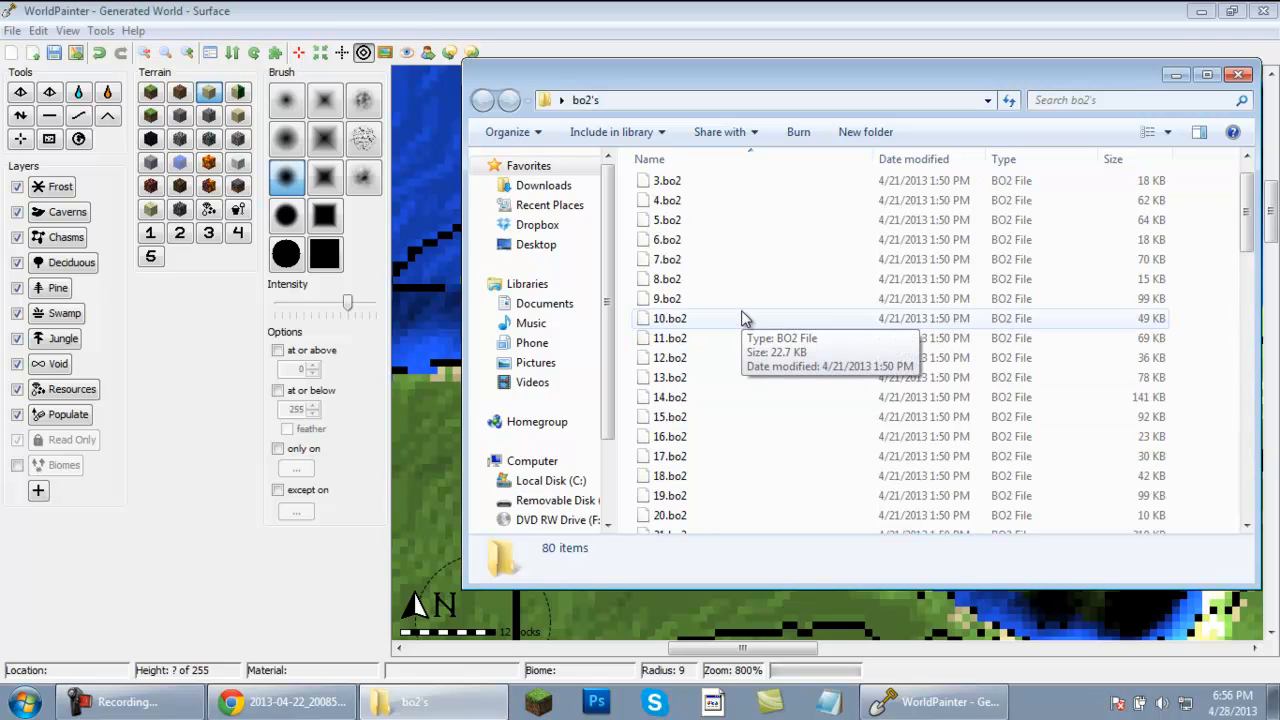
scroll(742, 328, down, 4)
scroll(742, 318, down, 12)
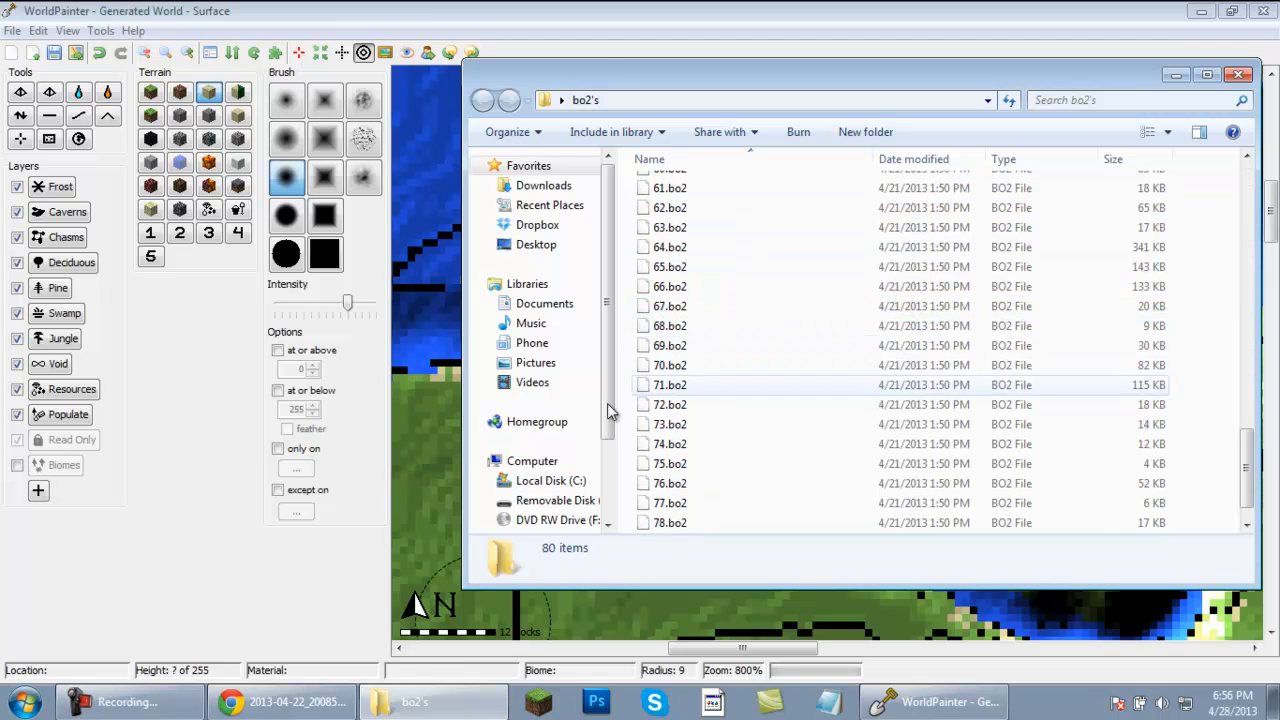
scroll(746, 302, up, 7)
scroll(745, 298, up, 3)
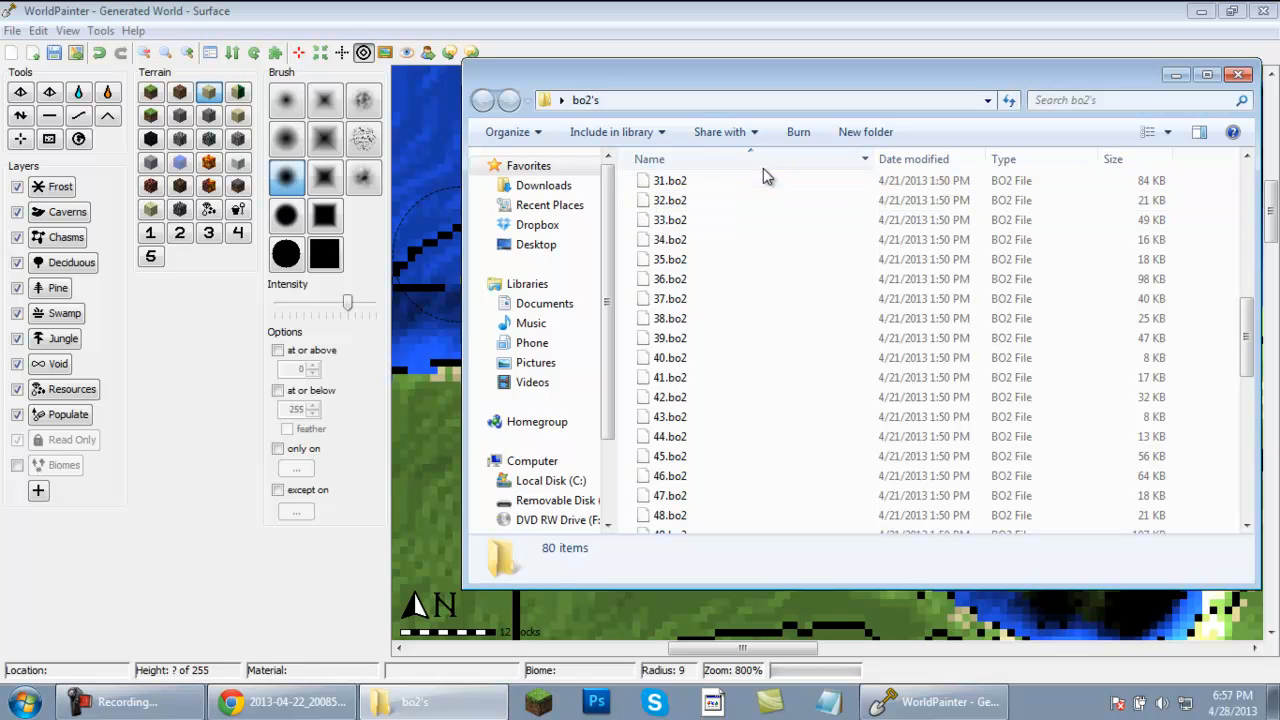
scroll(786, 305, down, 11)
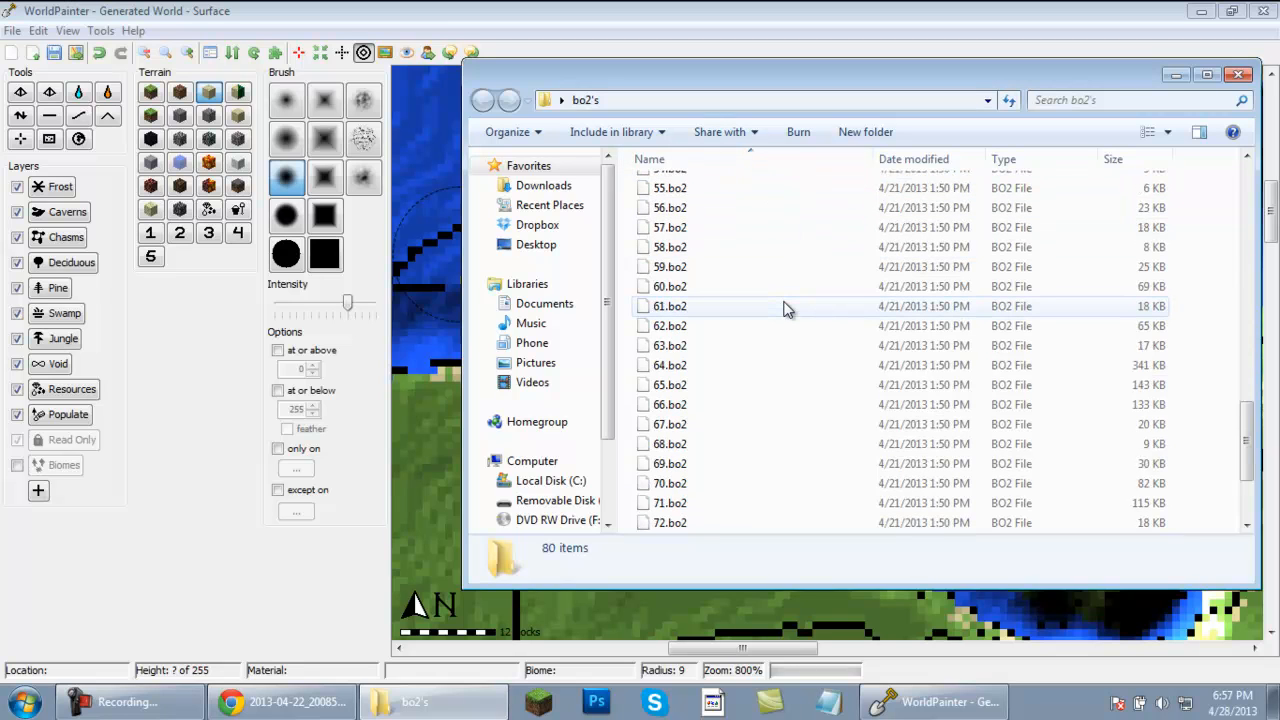
scroll(784, 311, up, 1)
scroll(785, 312, down, 1)
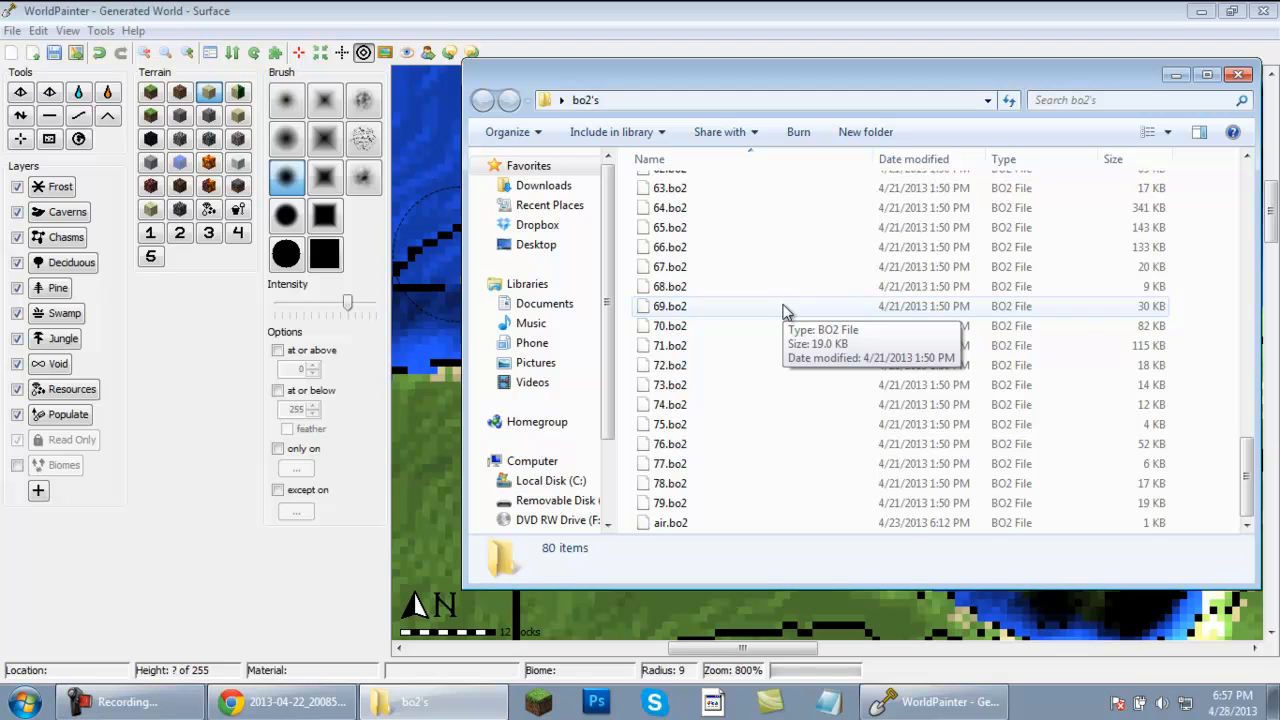
scroll(784, 311, up, 8)
scroll(785, 313, down, 8)
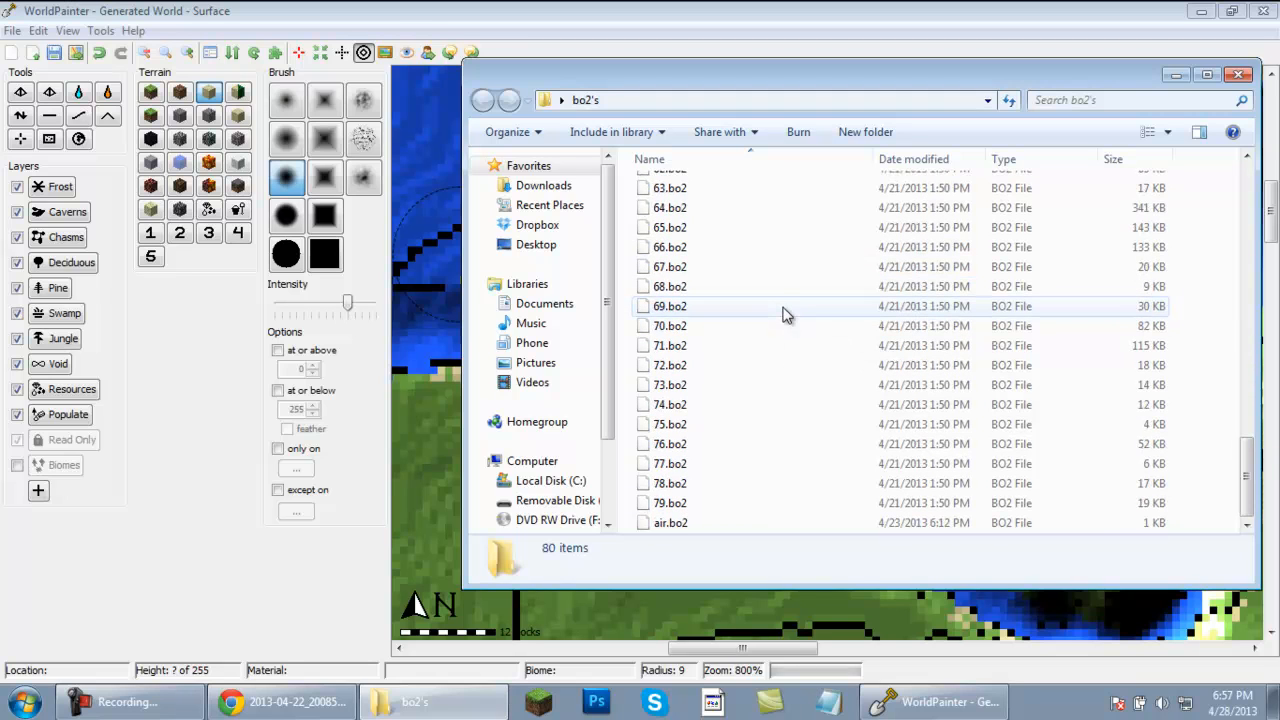
scroll(833, 313, up, 7)
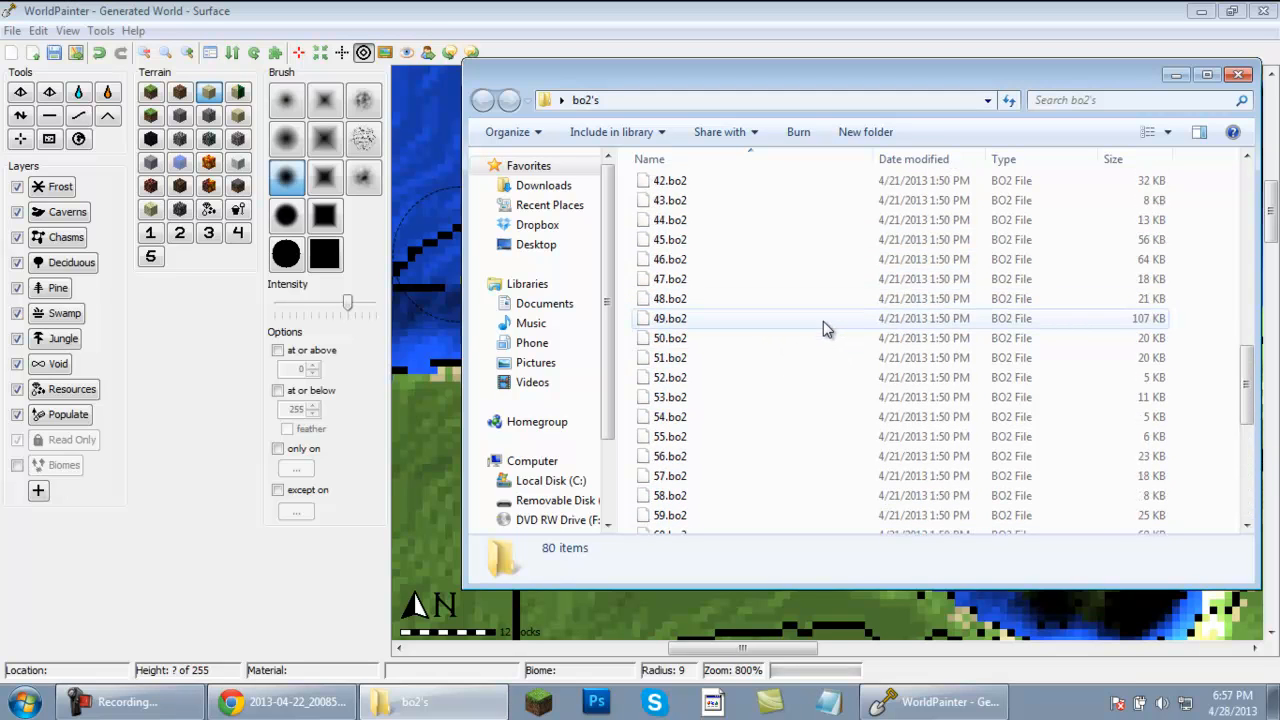
scroll(823, 329, down, 7)
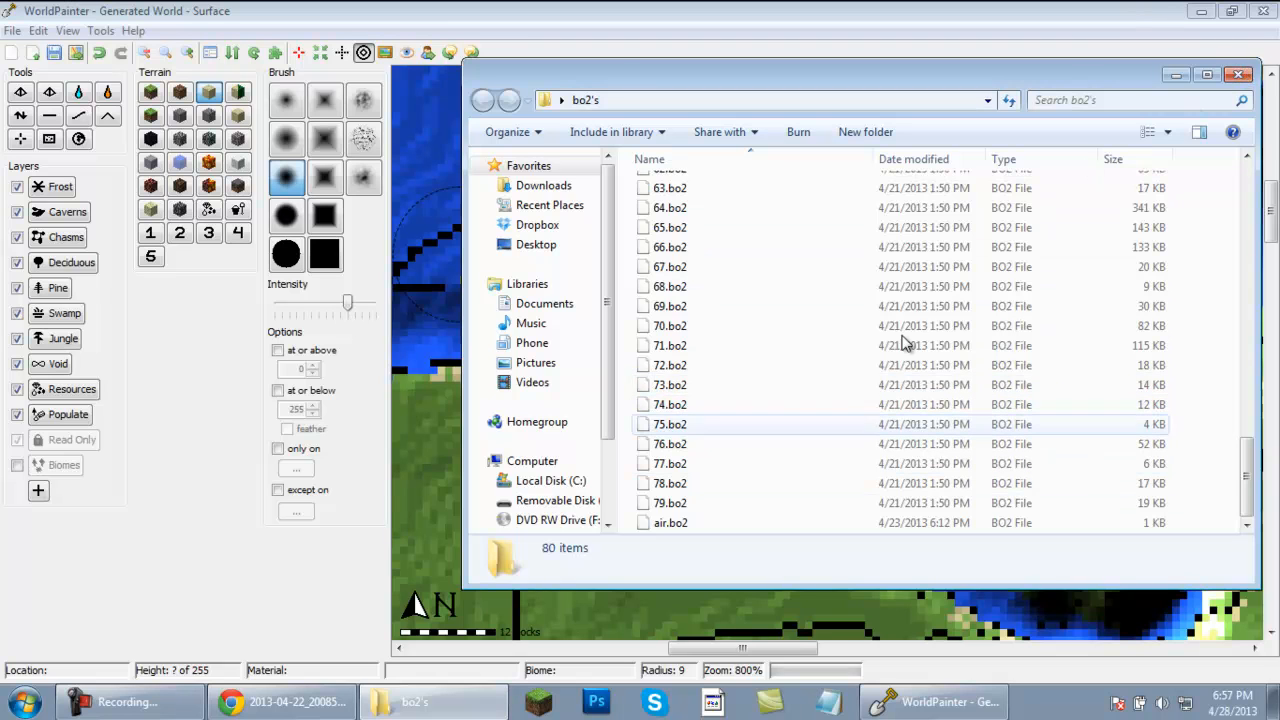
click(1238, 76)
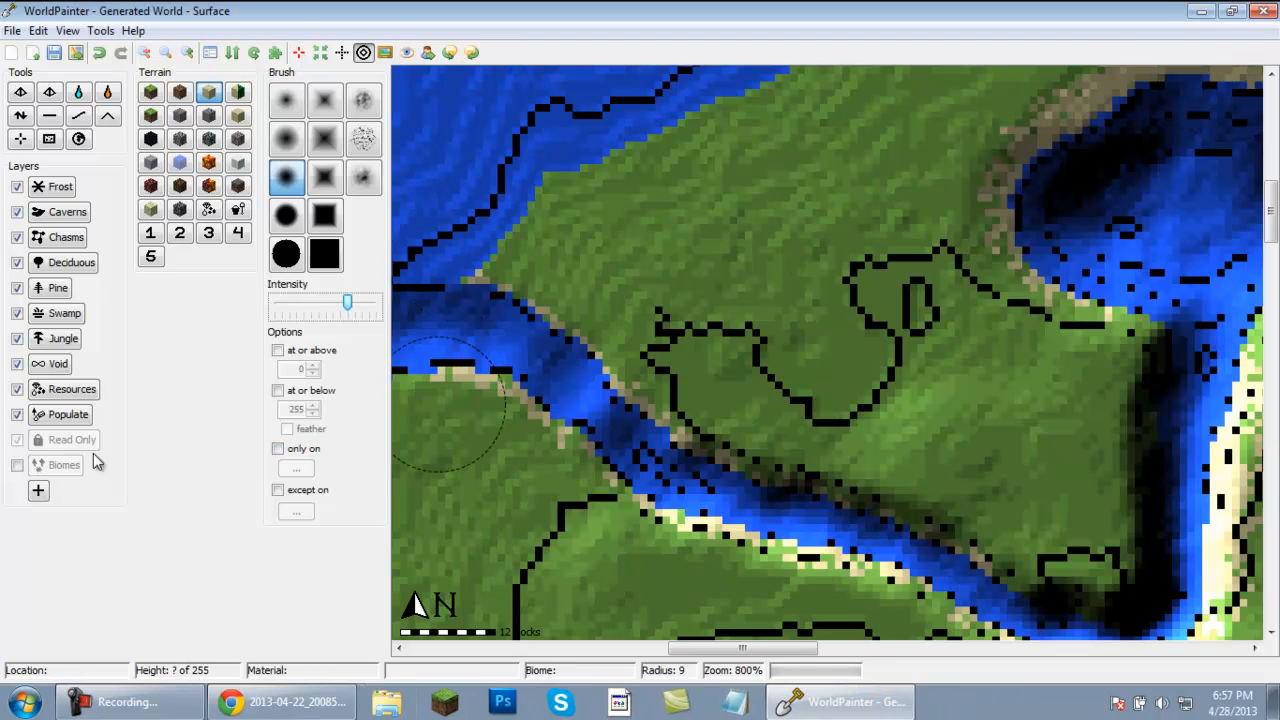
Start a custom object layer and add the tree objects 73.bo2, 74.bo2 and 75.bo2 from the desktop's bo2's folder.
click(39, 491)
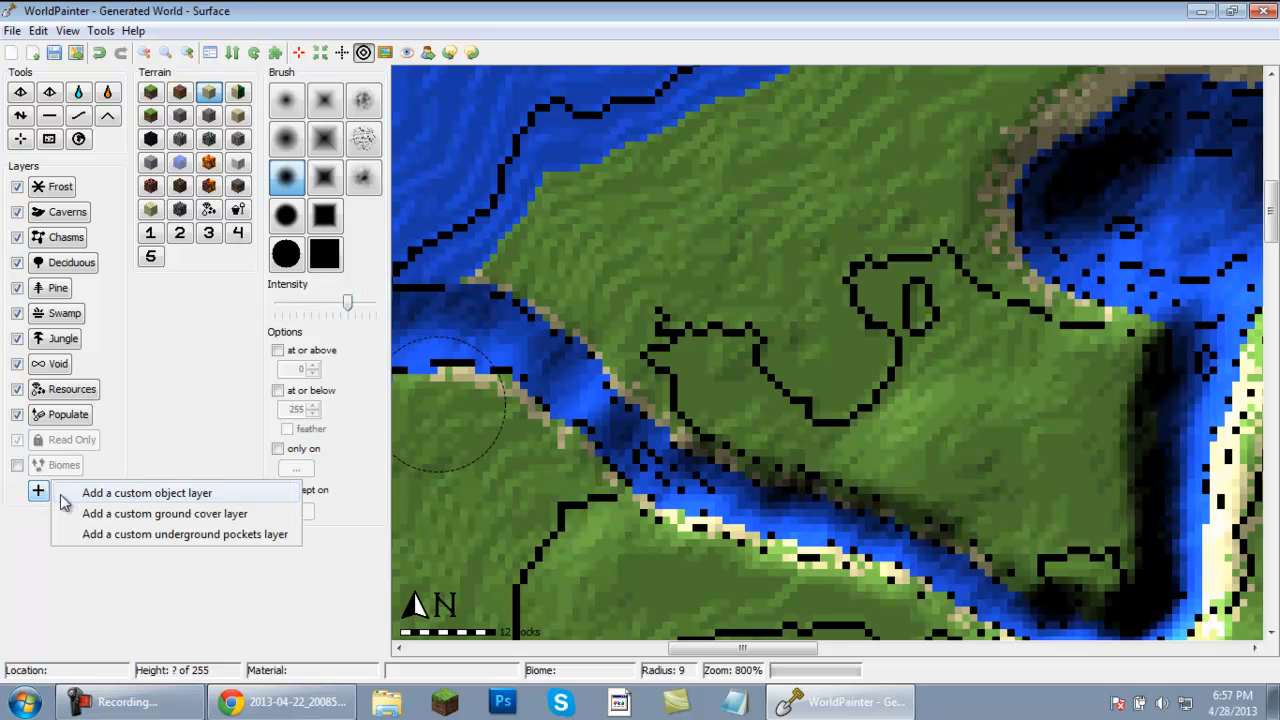
click(91, 496)
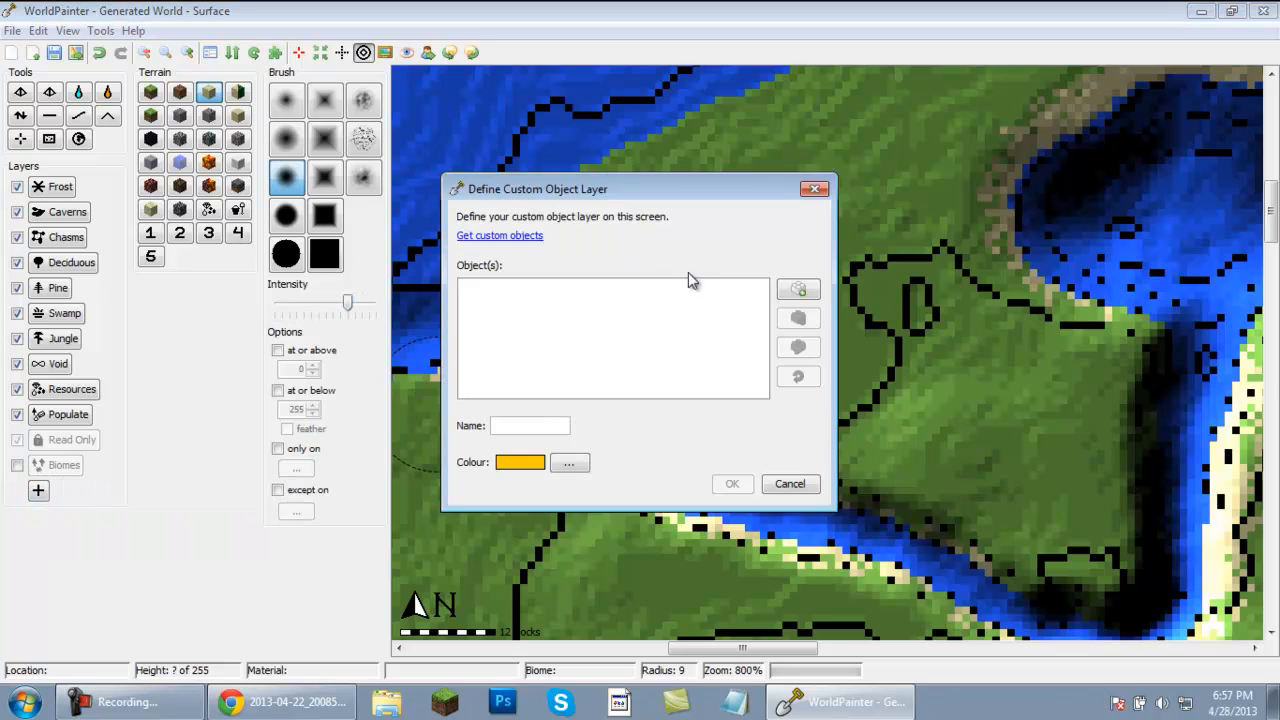
click(804, 294)
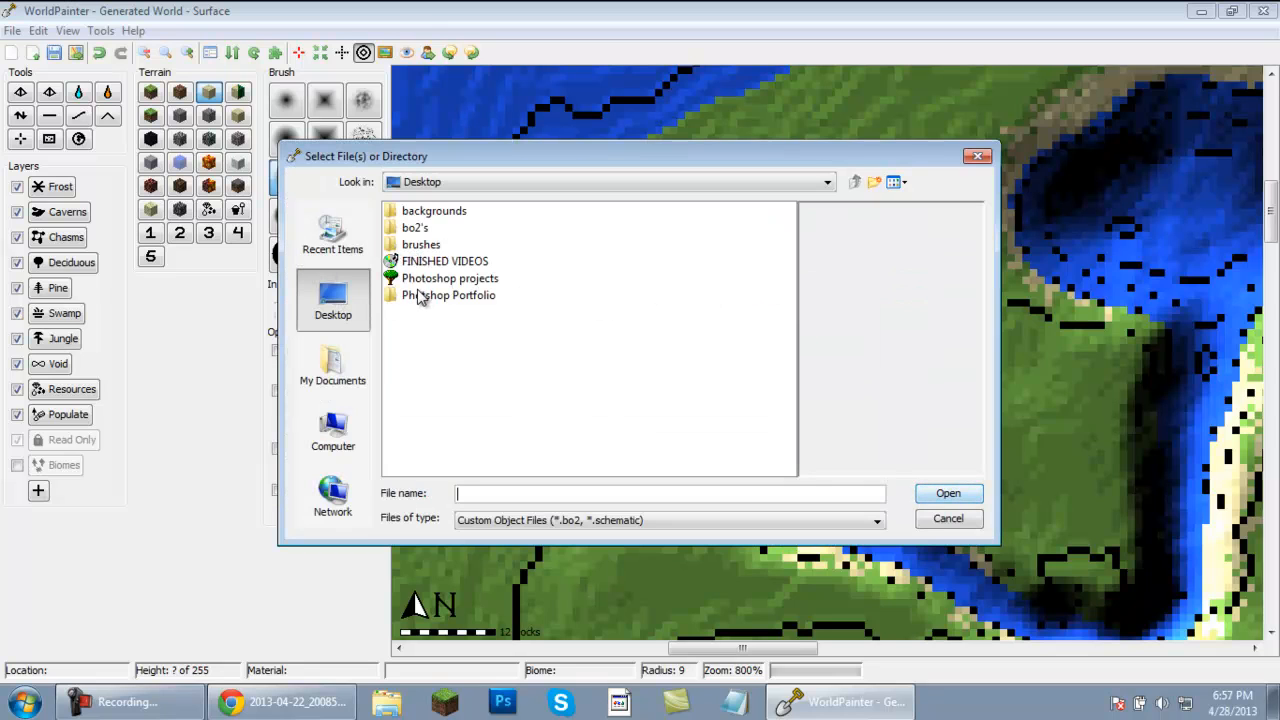
double_click(414, 228)
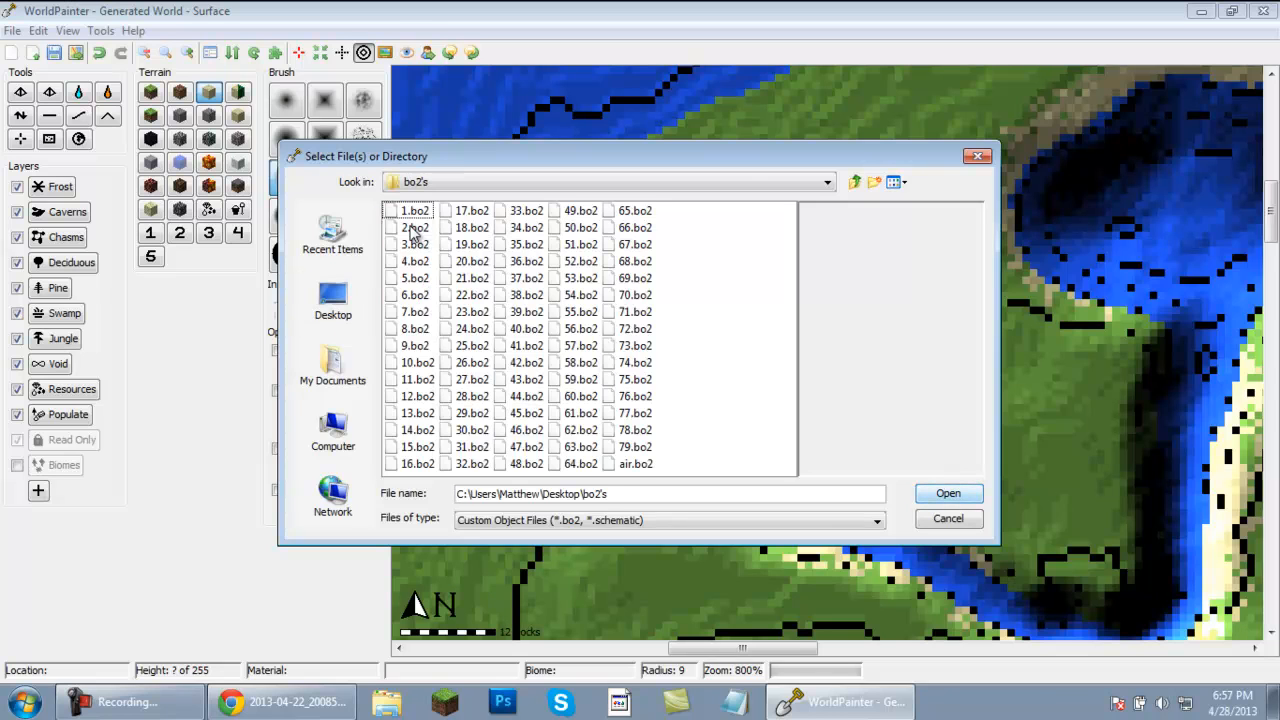
click(636, 448)
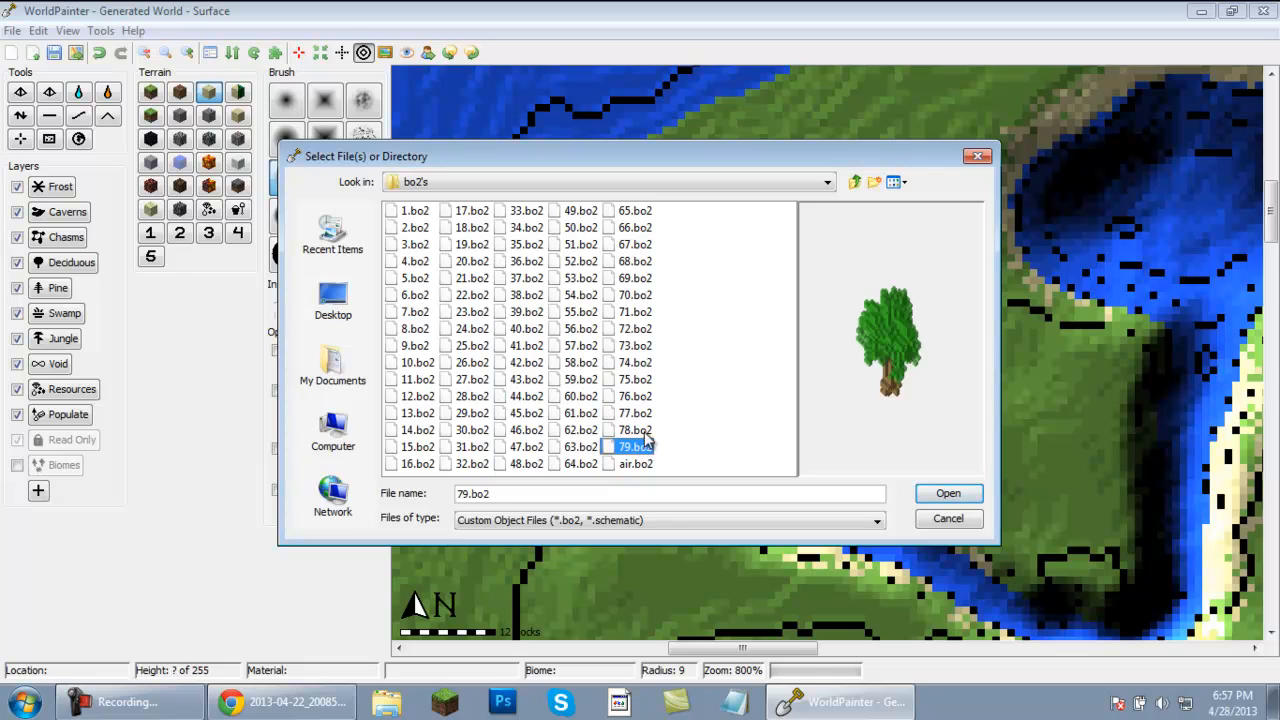
click(646, 364)
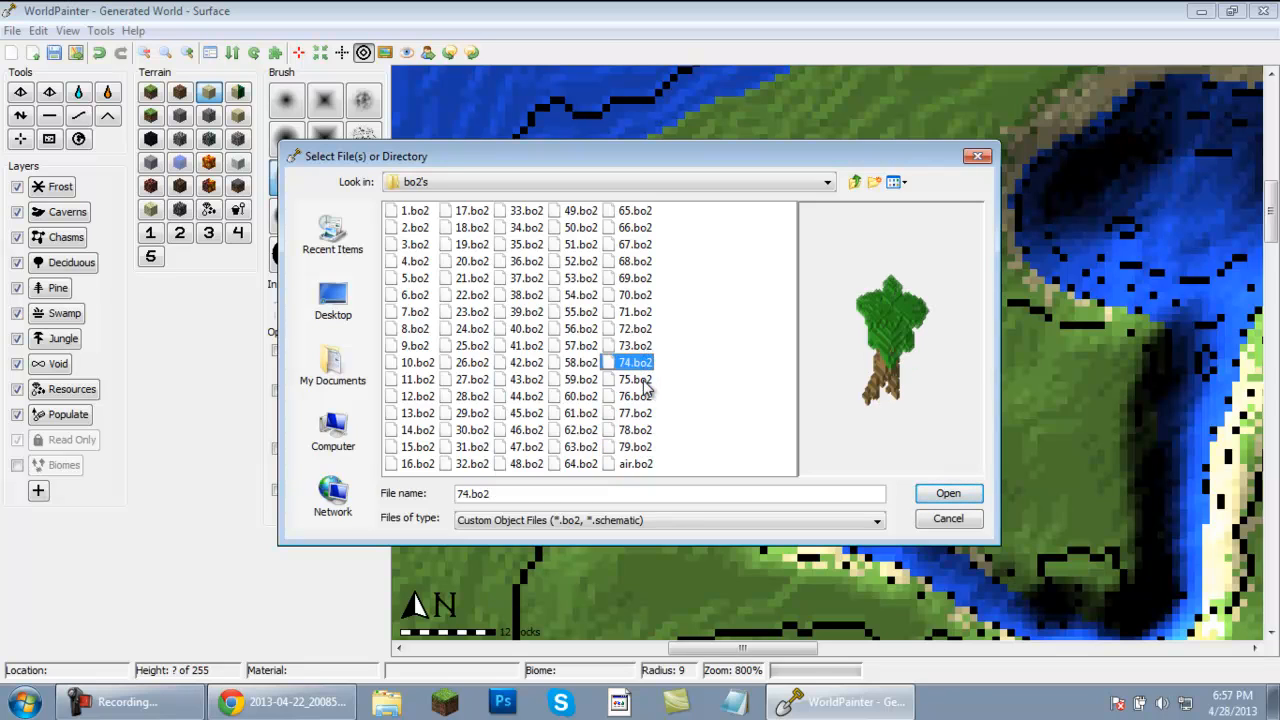
click(644, 382)
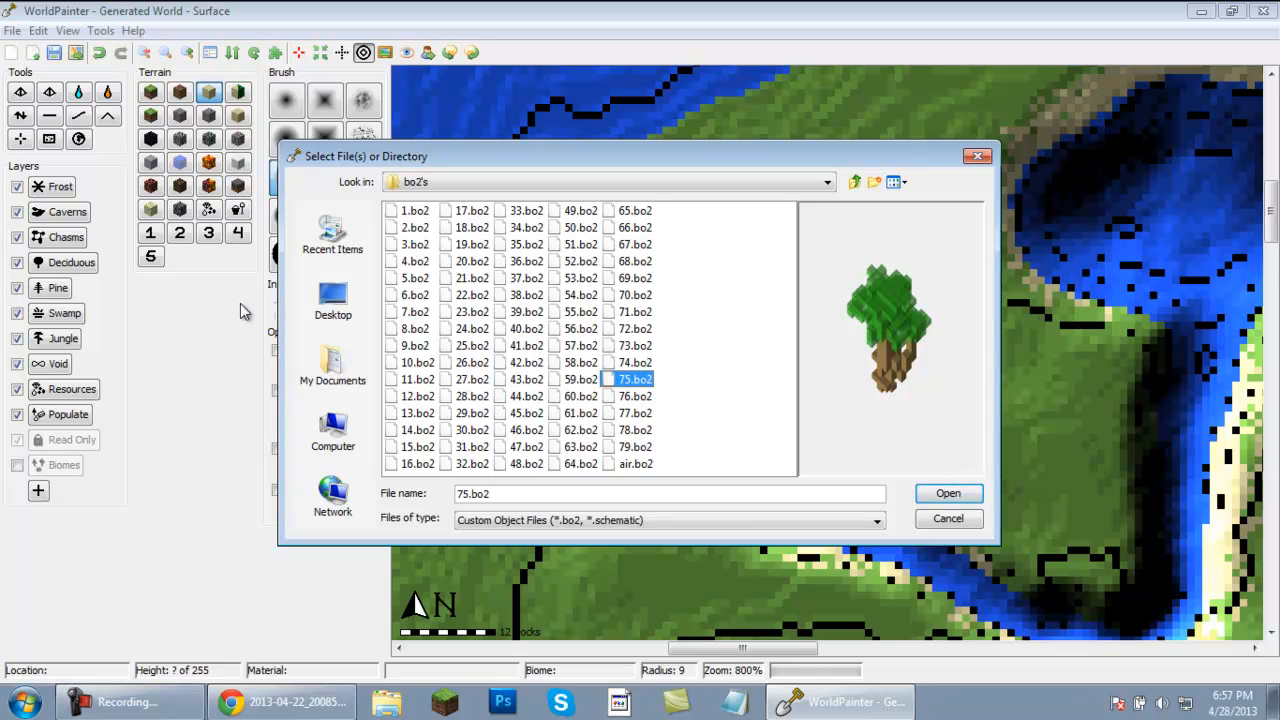
shift+click(620, 346)
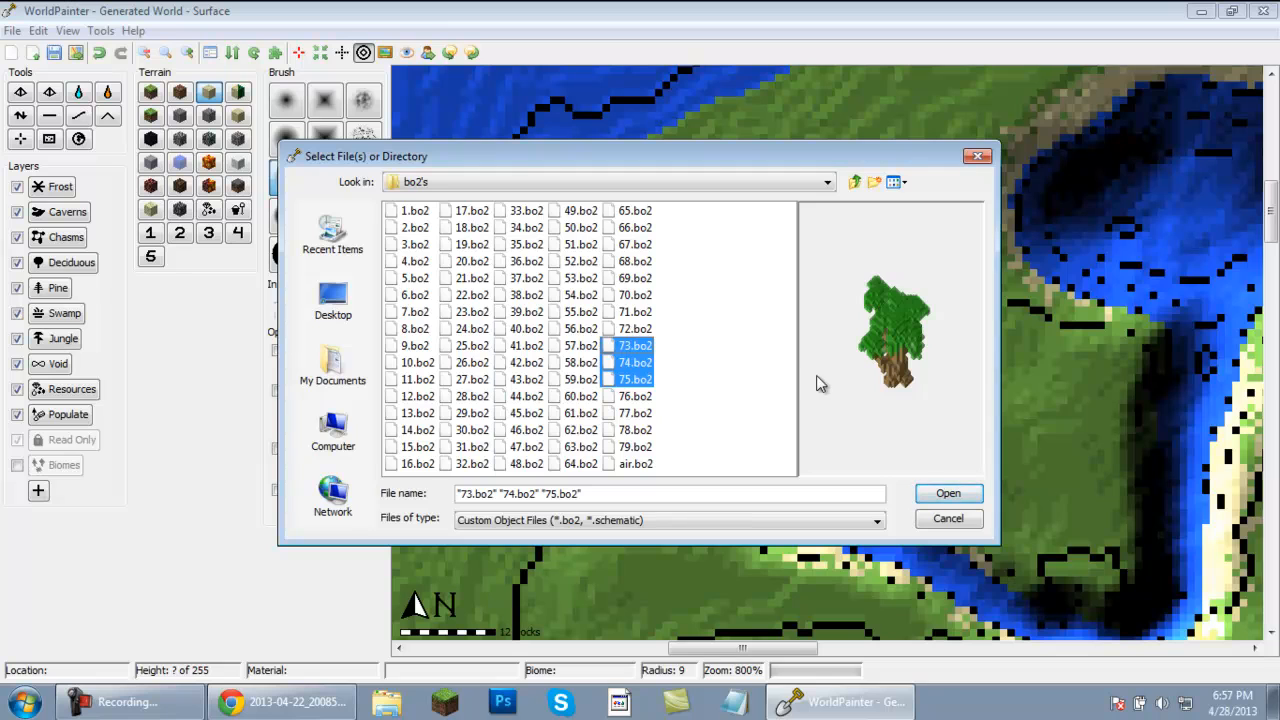
click(948, 494)
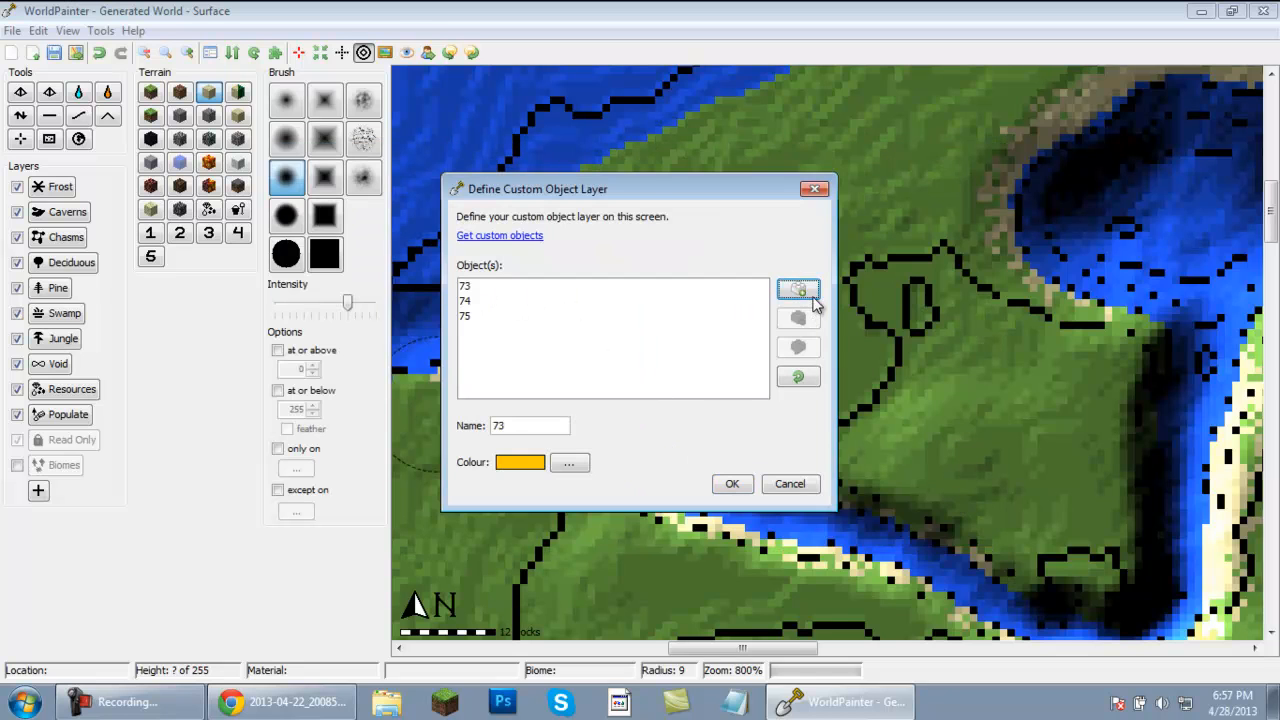
Add air.bo2 to the custom layer's objects and edit its relative frequency.
click(812, 294)
click(636, 464)
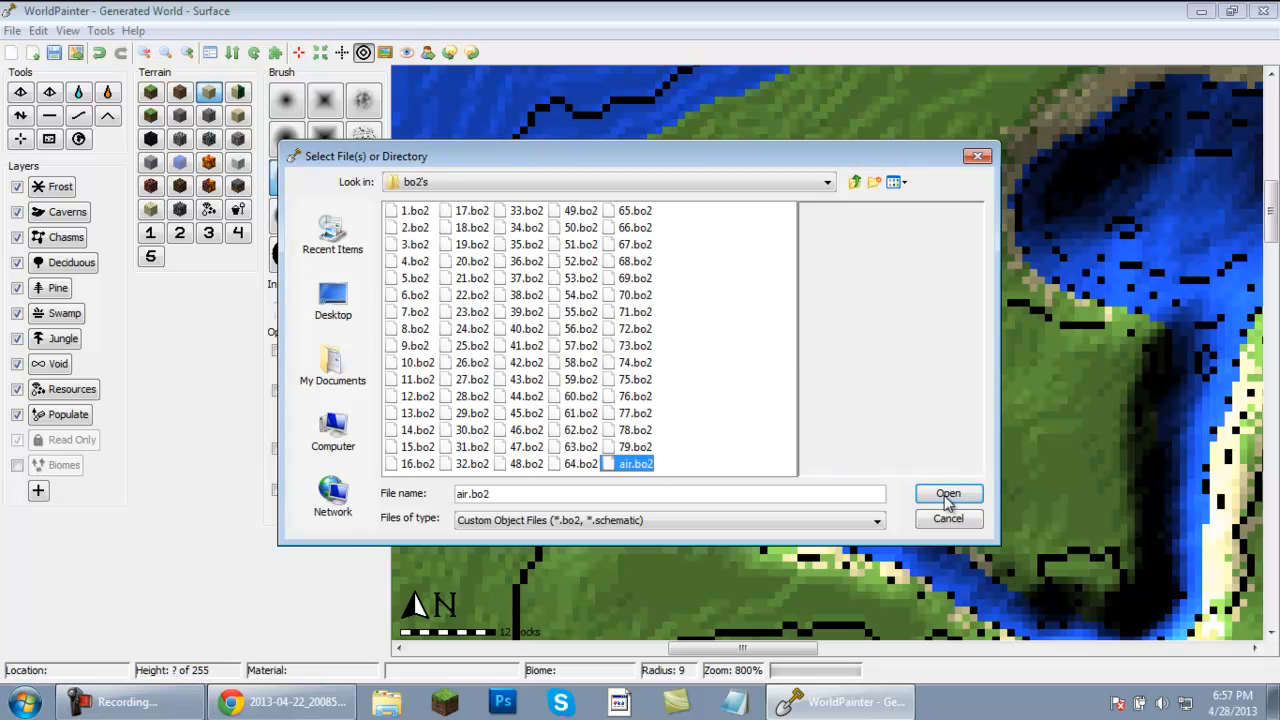
click(946, 494)
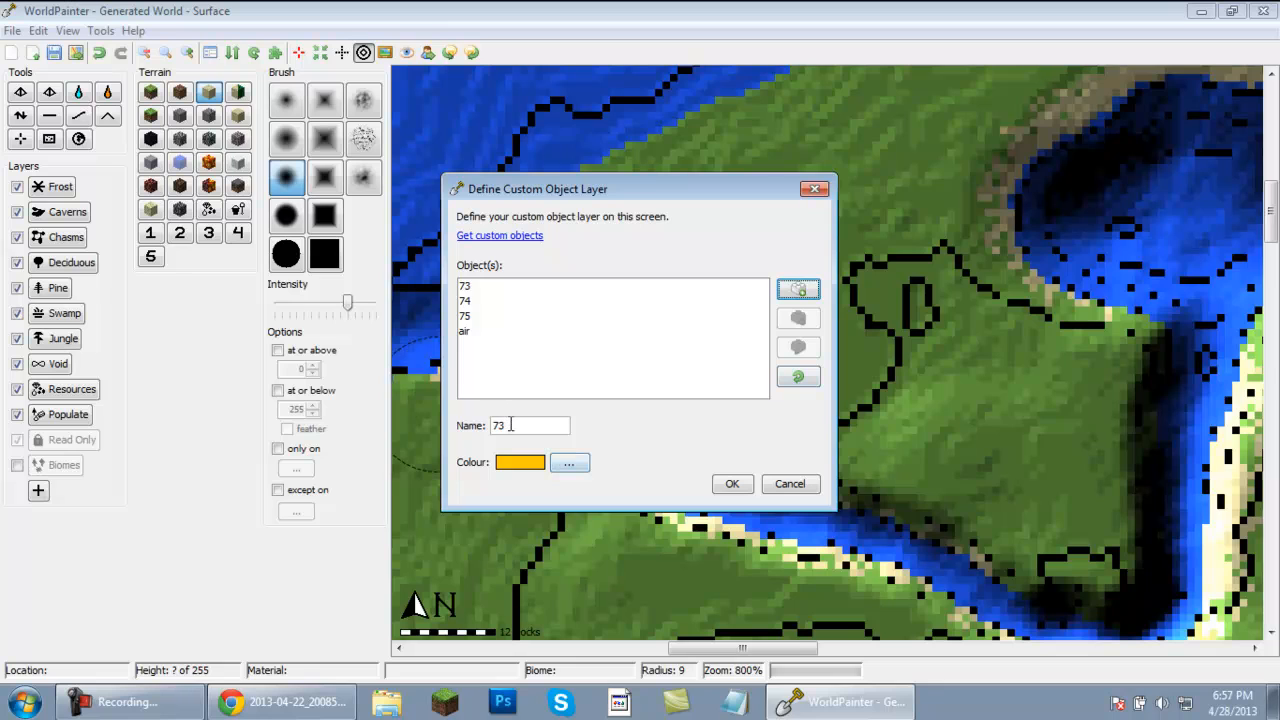
click(470, 333)
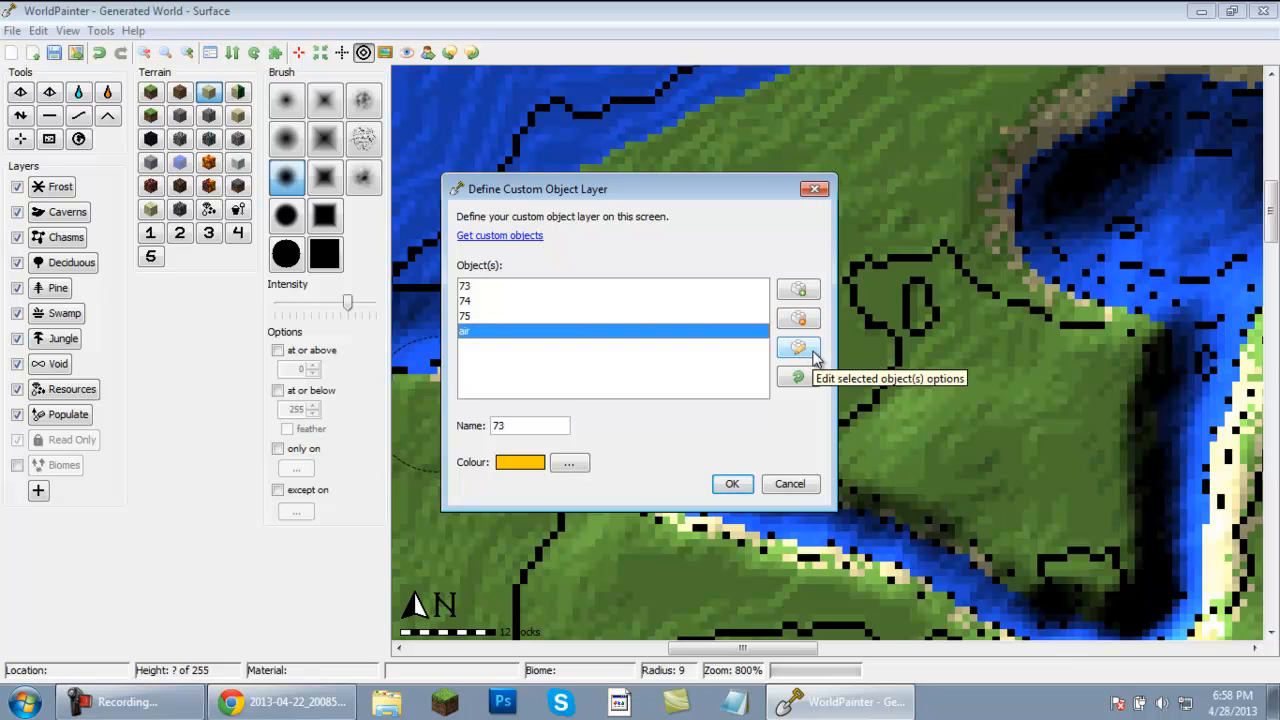
click(812, 350)
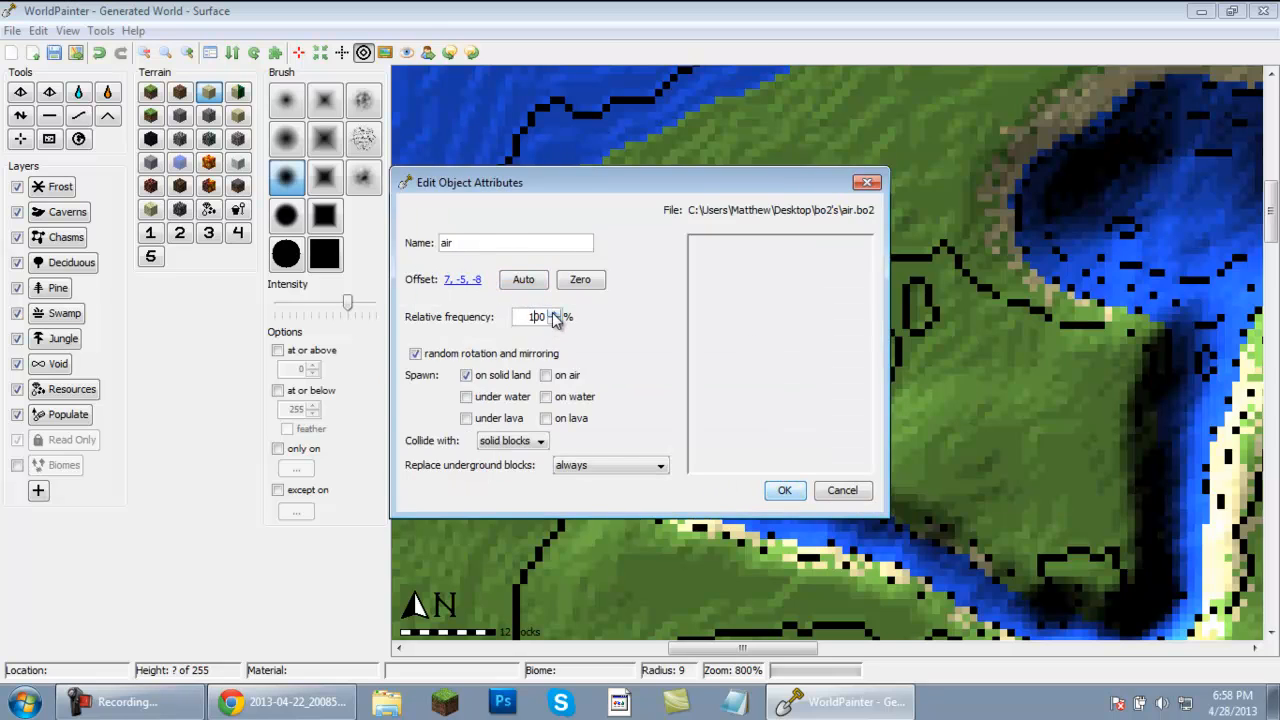
key(BackSpace)
click(798, 499)
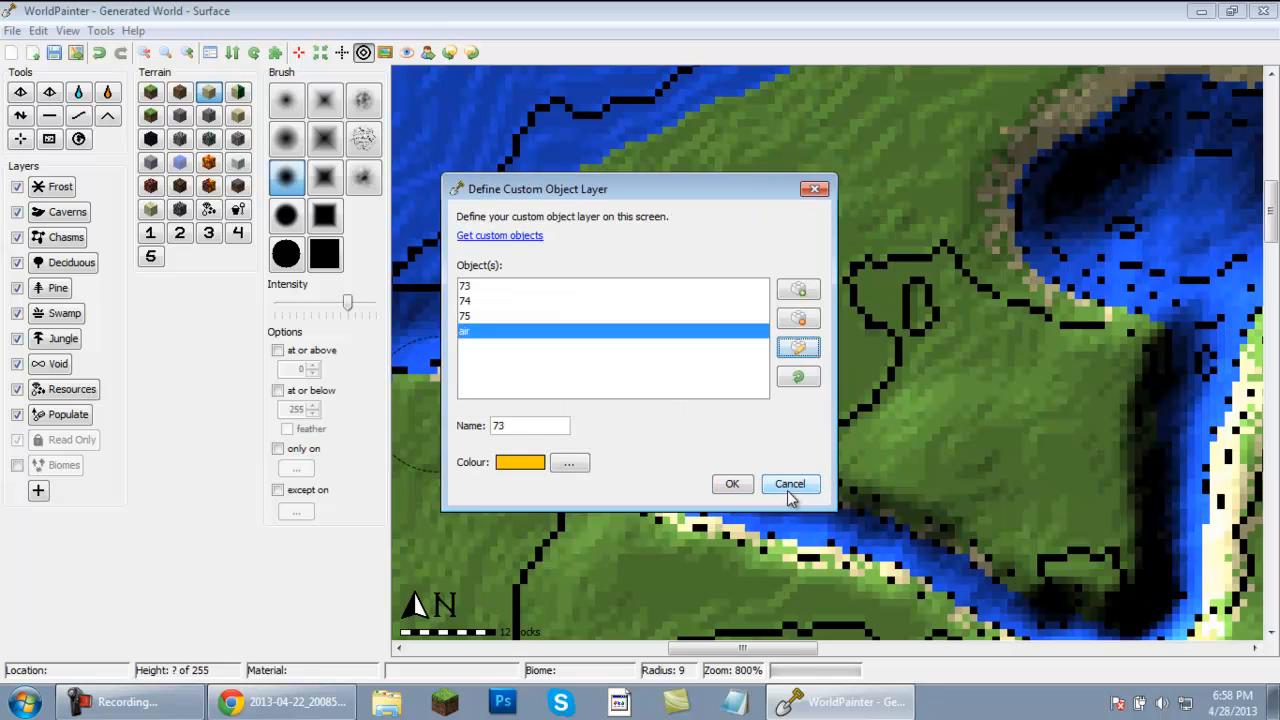
Try several yellow and olive swatches and set the custom layer's colour to light orange.
click(566, 464)
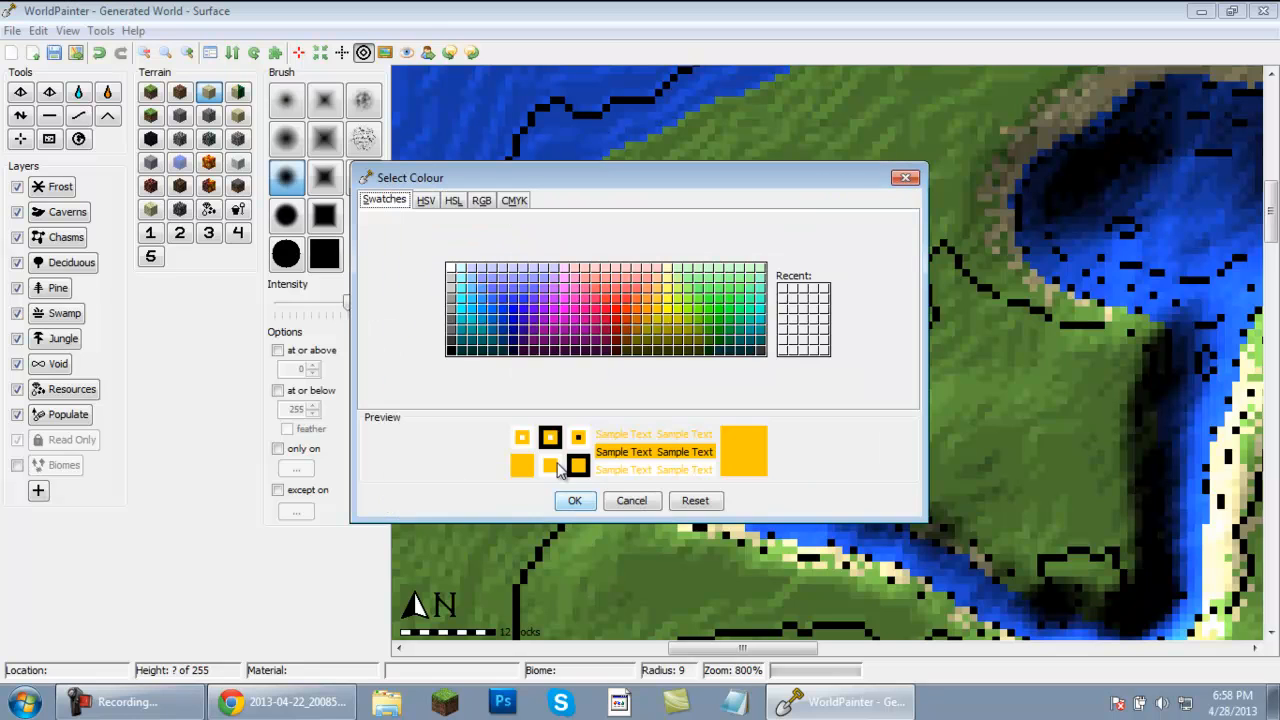
click(672, 338)
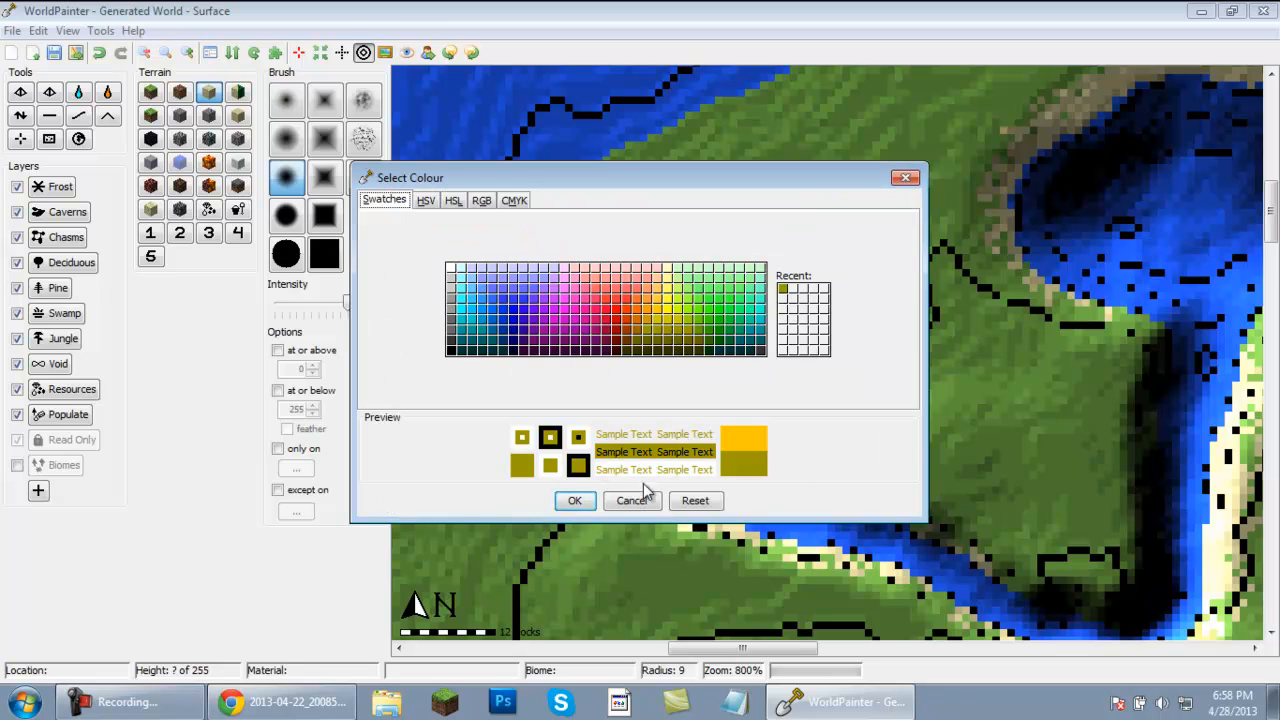
click(670, 305)
click(658, 308)
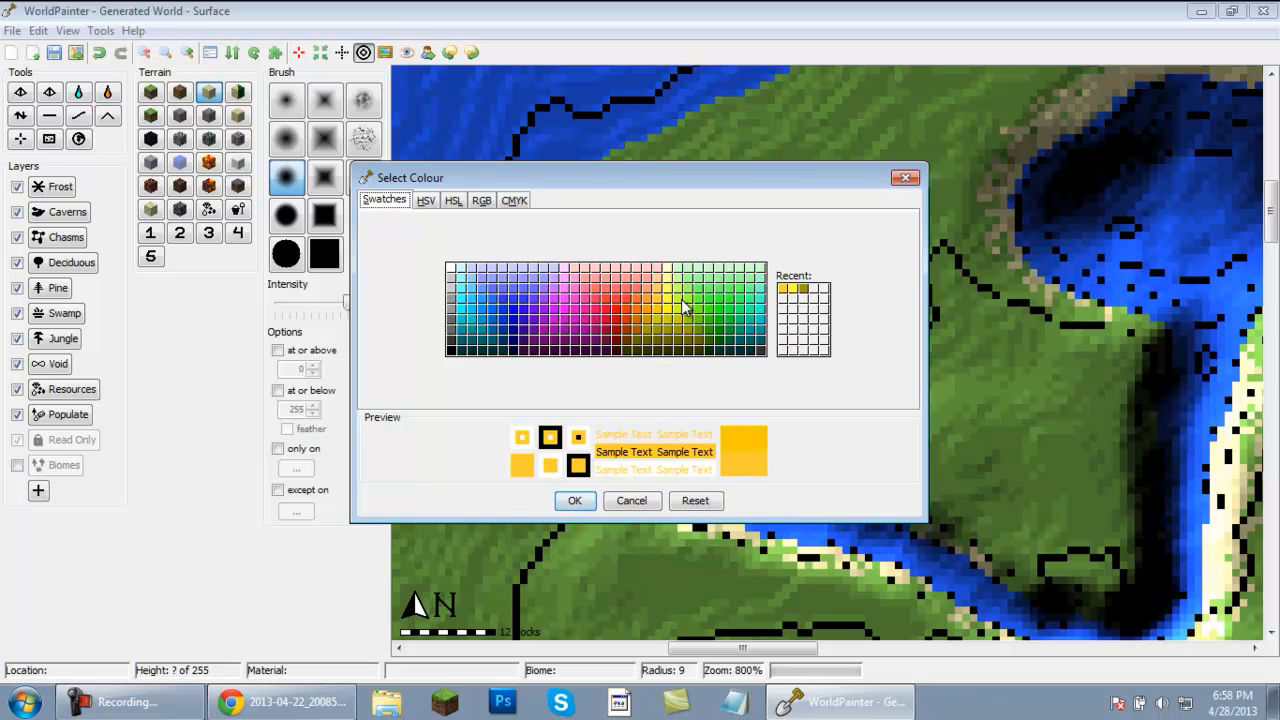
click(686, 340)
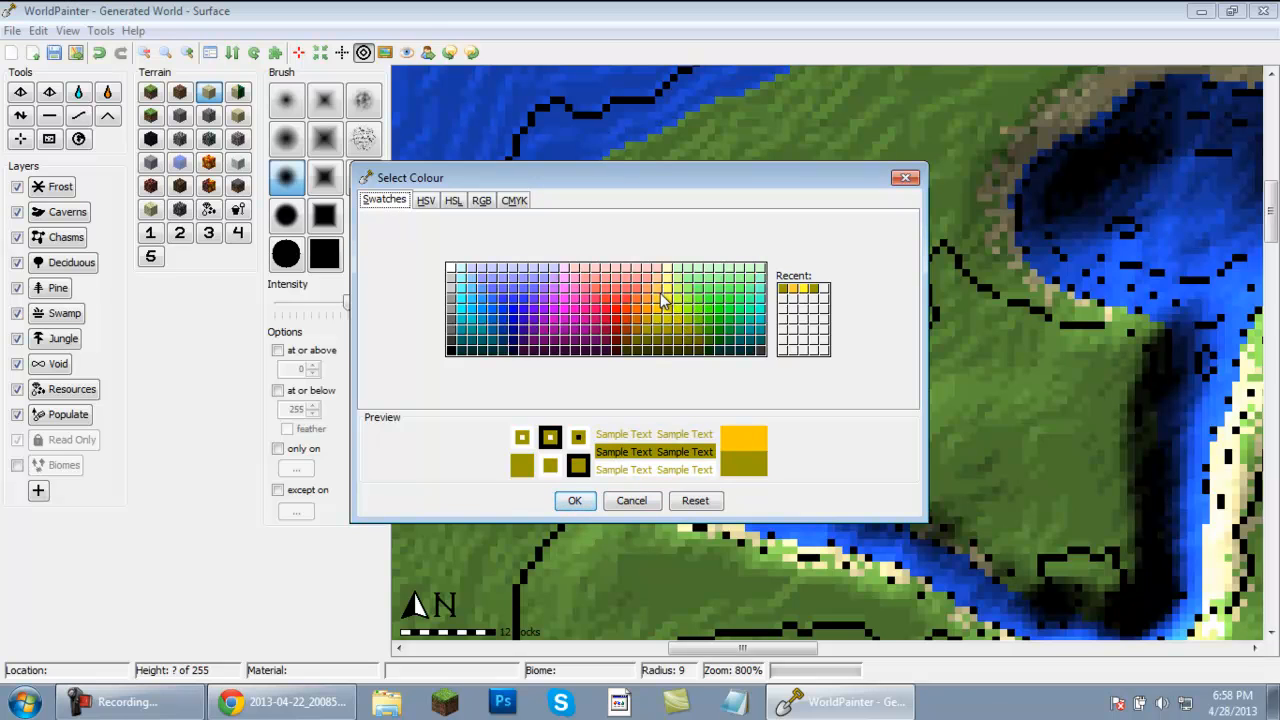
click(657, 304)
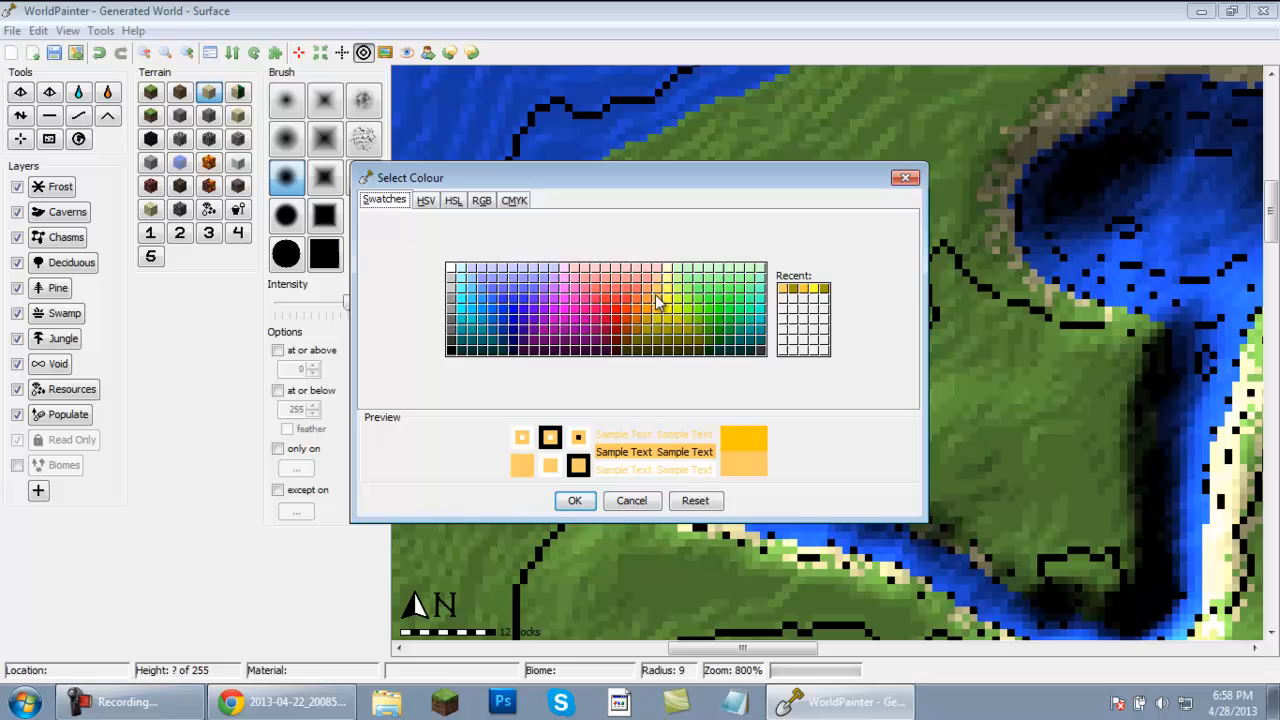
click(575, 501)
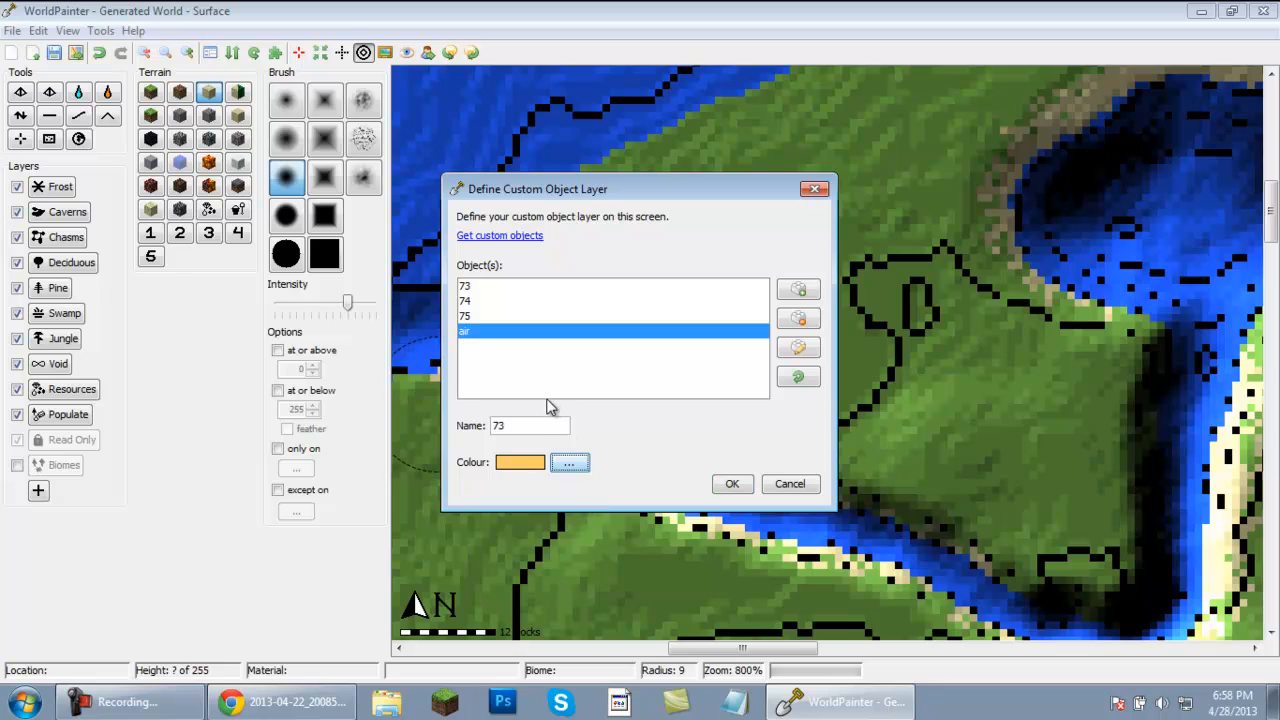
Name the custom object layer "oasis" and create it.
drag(545, 427, 443, 437)
text(o)
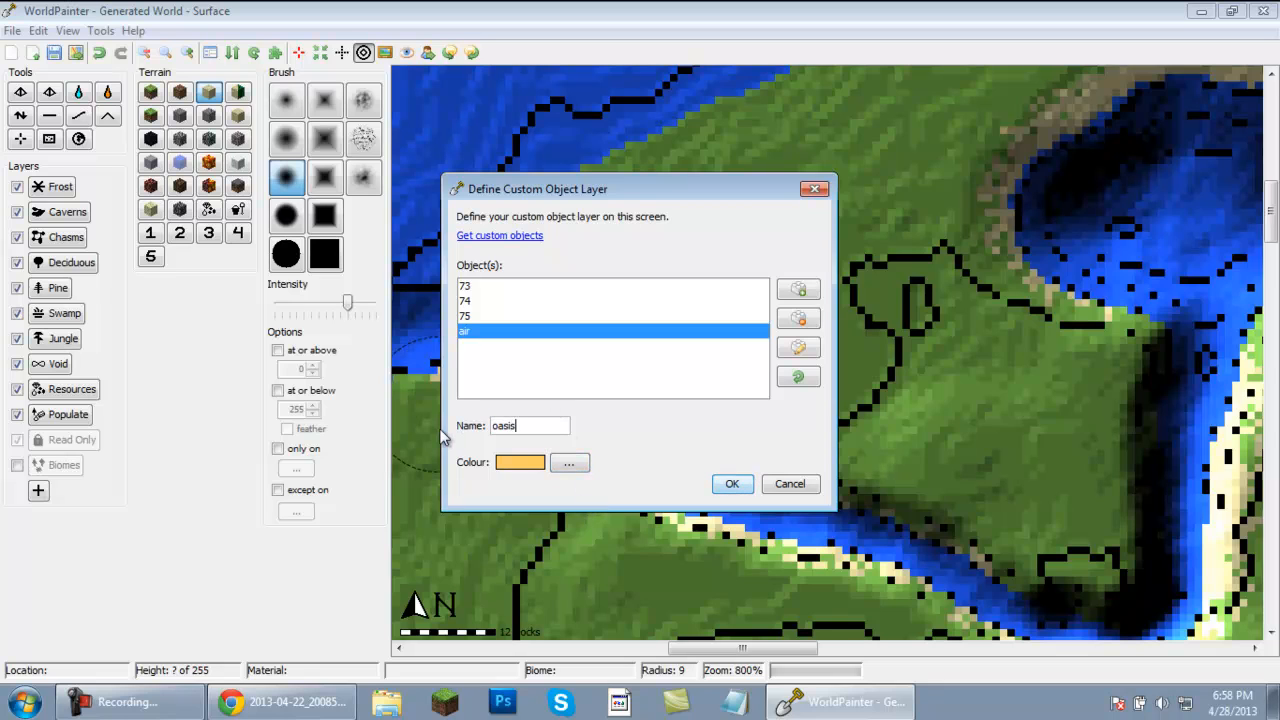
text(asis)
key(Return)
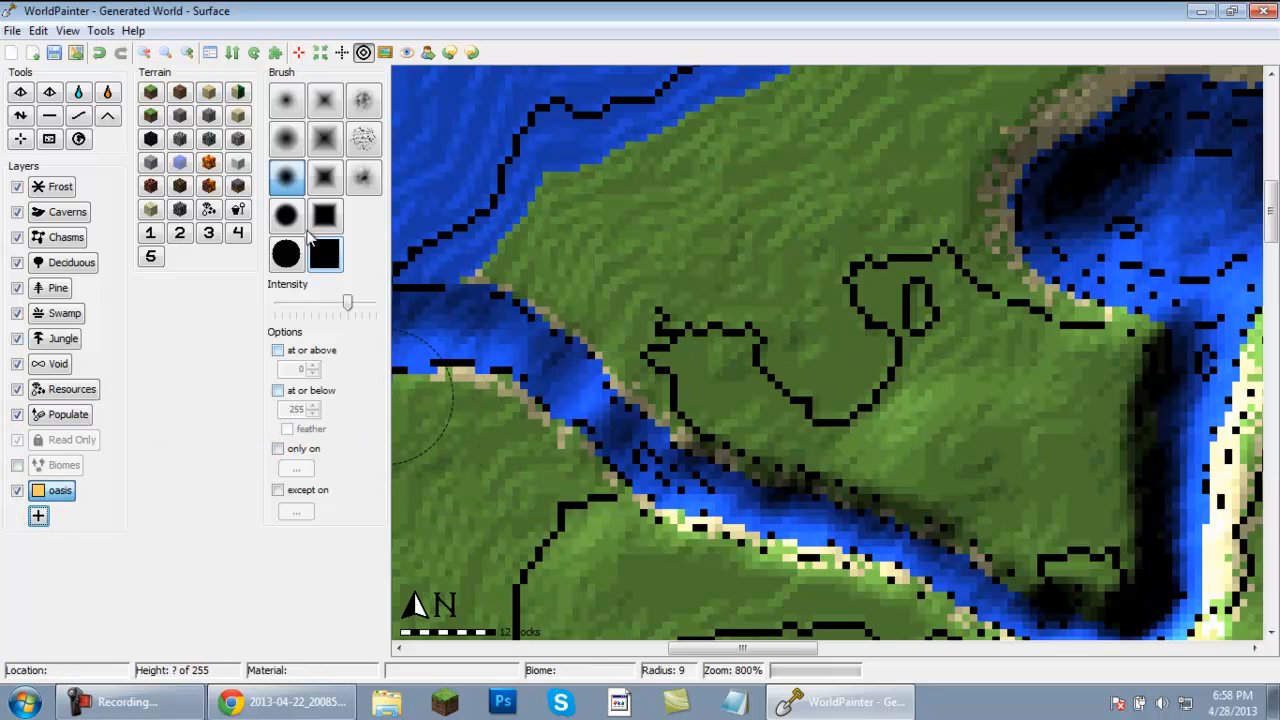
Paint the oasis layer around the small desert pond using a noise brush with reduced intensity and a radius of 8.
click(366, 143)
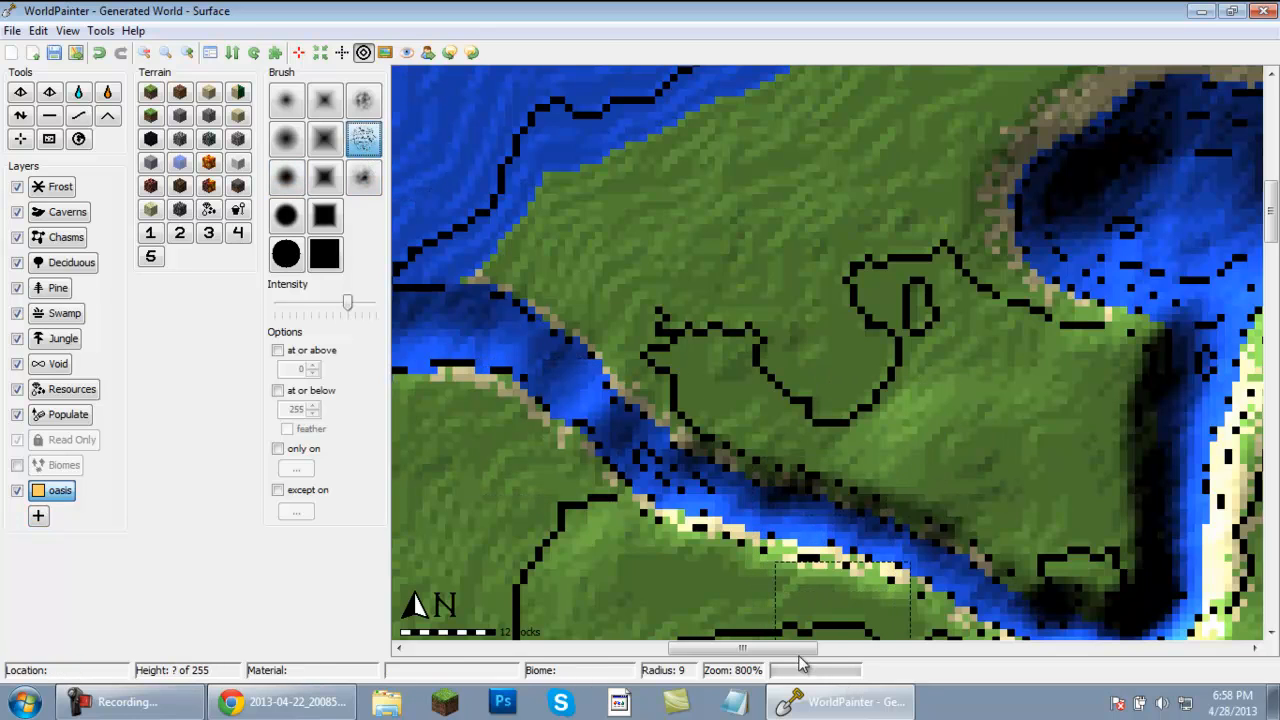
drag(800, 657, 917, 654)
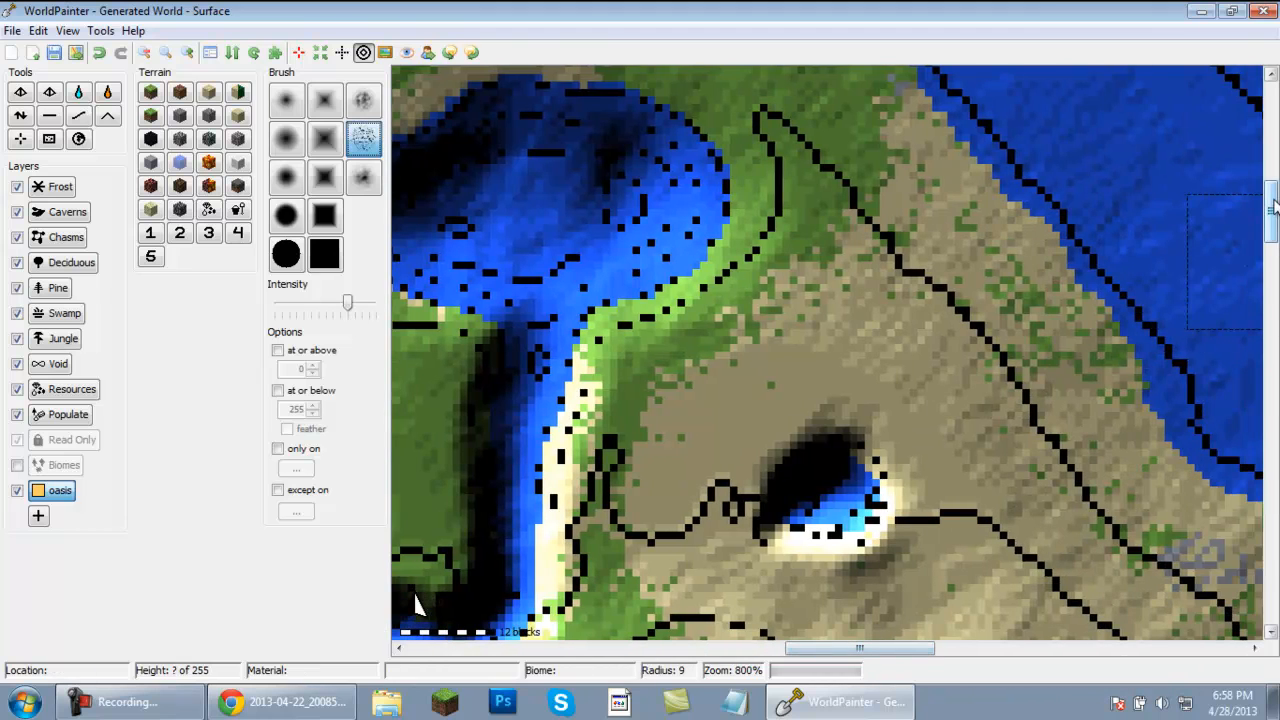
drag(1272, 205, 1272, 230)
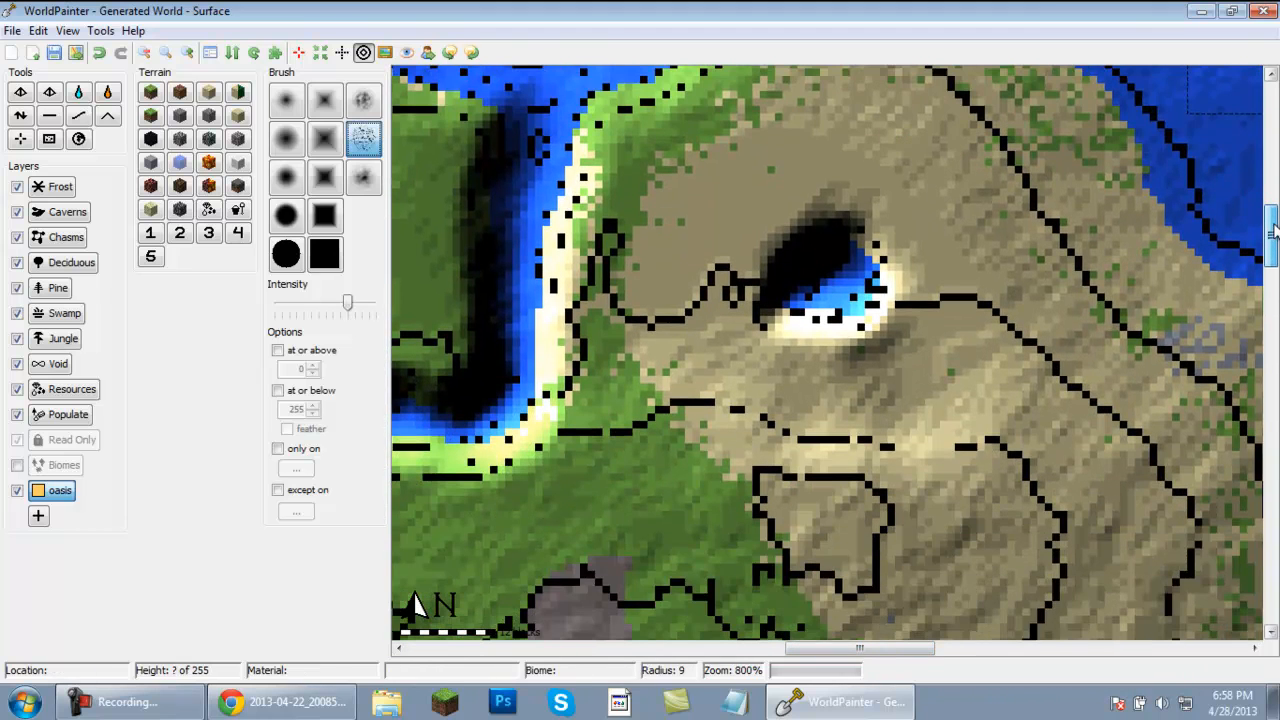
scroll(850, 286, down, 3)
scroll(851, 289, up, 7)
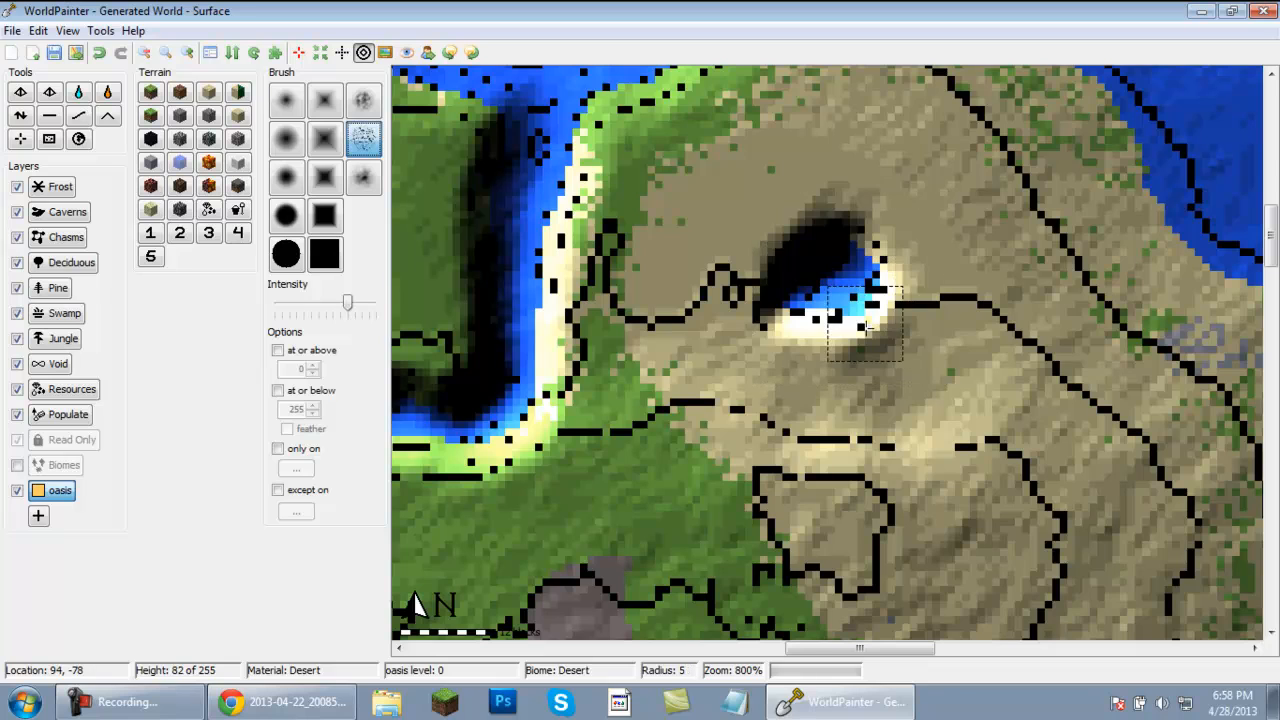
drag(347, 312, 308, 306)
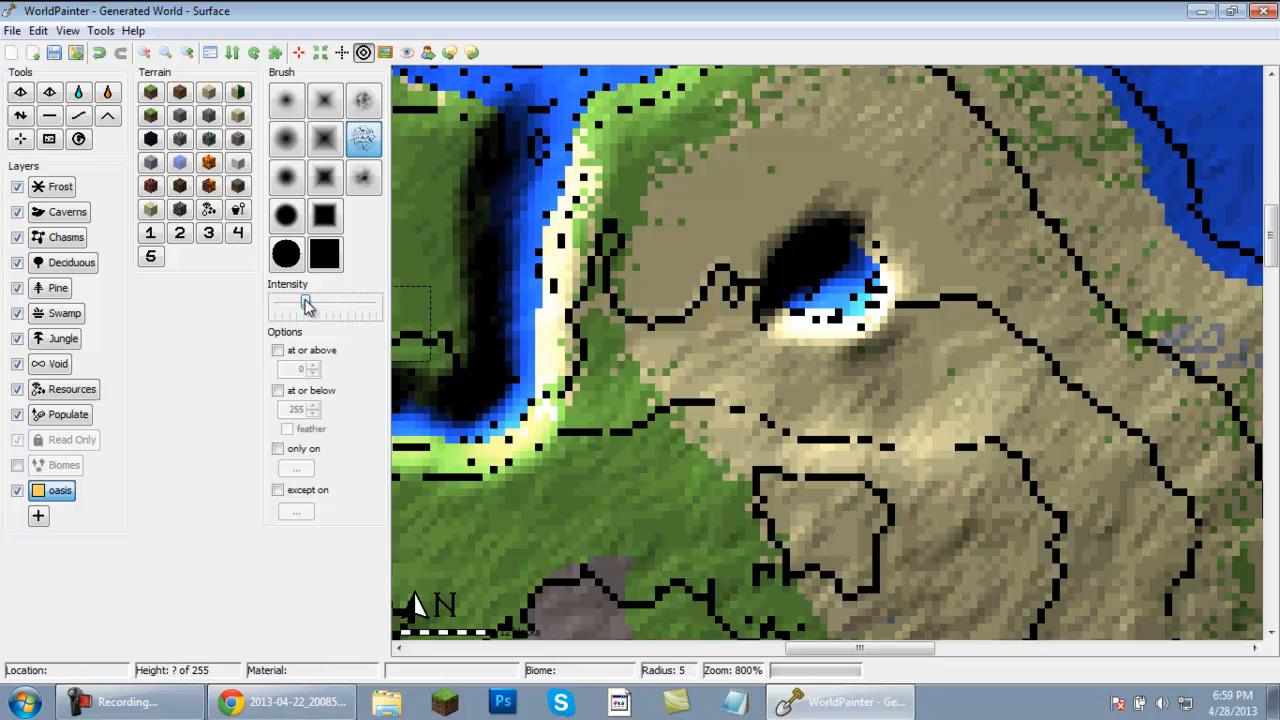
mouse_move(310, 305)
mouse_down()
mouse_move(321, 308)
mouse_move(303, 309)
mouse_up()
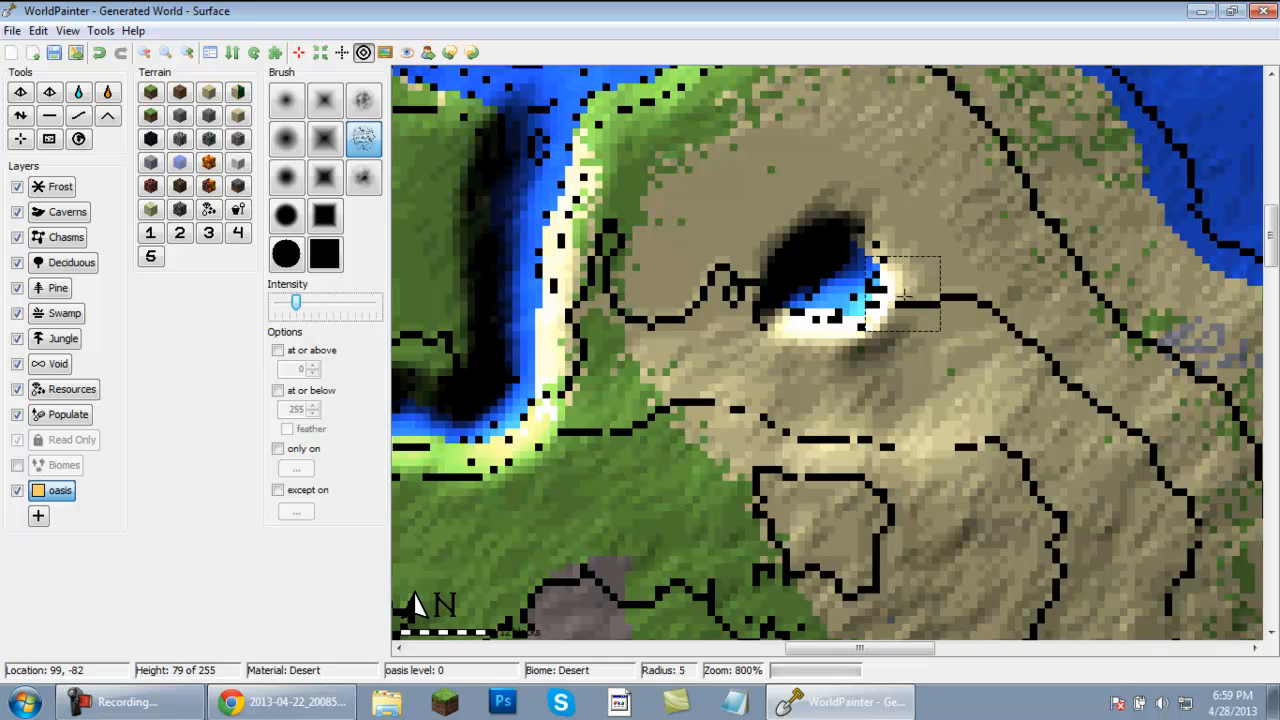
scroll(895, 265, up, 3)
mouse_move(887, 242)
mouse_down()
mouse_move(815, 229)
mouse_move(829, 312)
mouse_move(880, 325)
mouse_up()
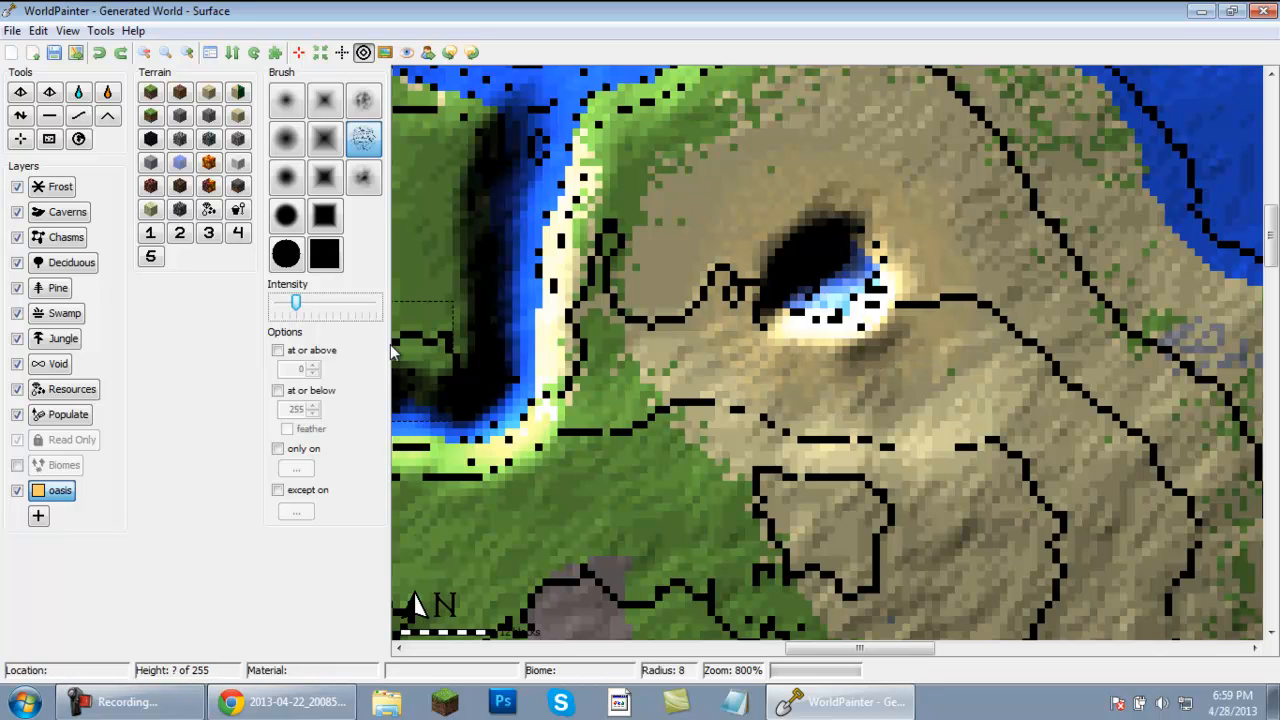
Undo the last oasis strokes around the desert pond and reduce the brush radius to 4.
key(ctrl+z)
key(ctrl+z)
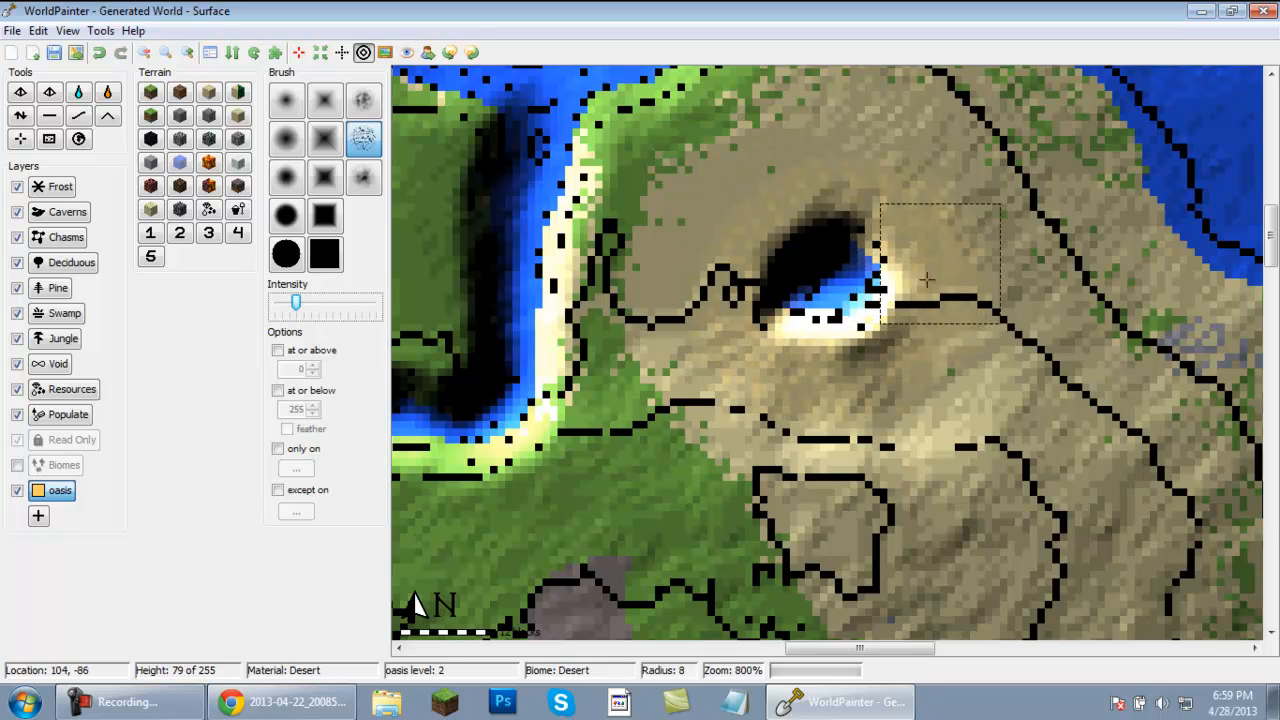
scroll(896, 320, down, 4)
scroll(900, 318, up, 5)
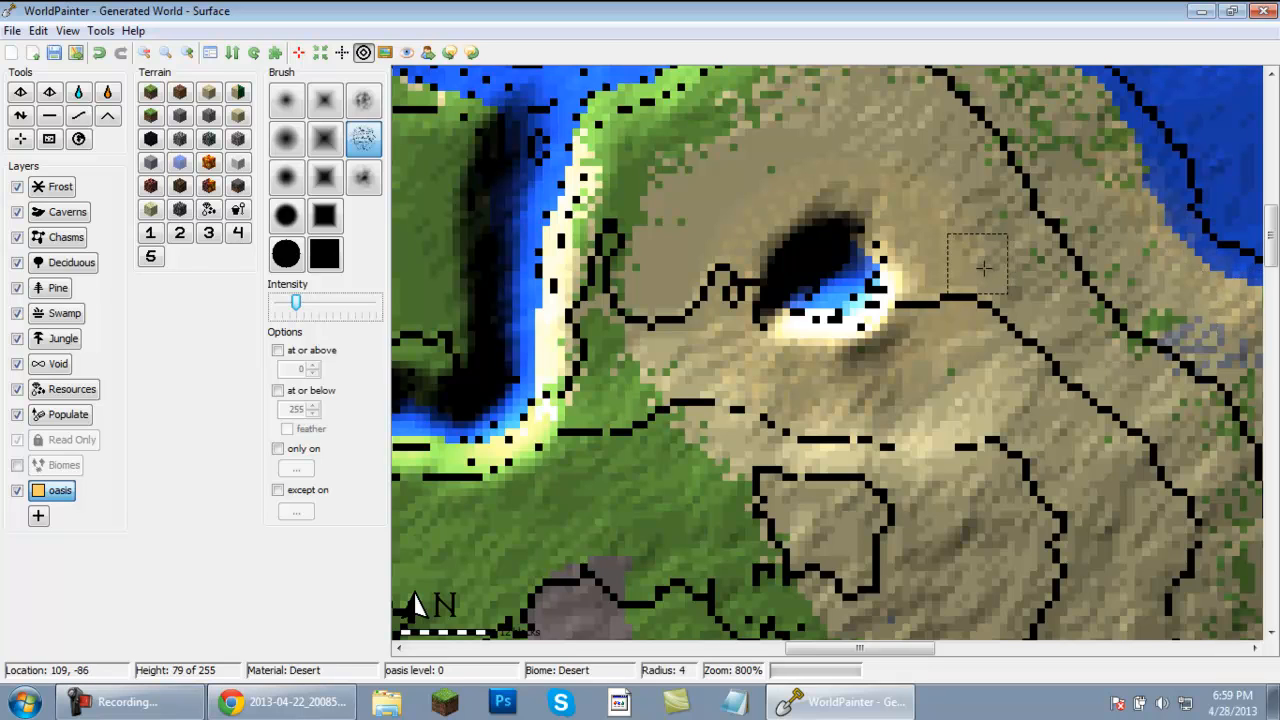
Look over the island from the eastern desert and southern mountains to the northern lake and river.
scroll(983, 268, down, 1)
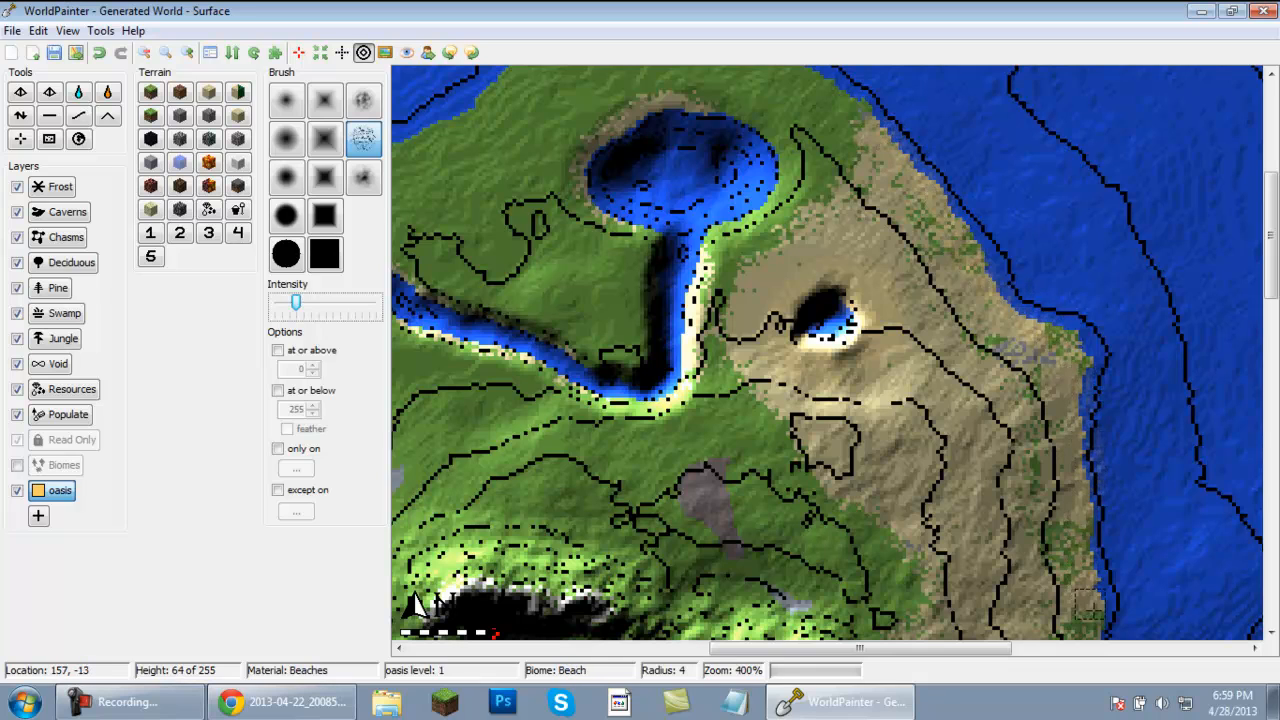
drag(1274, 283, 1277, 354)
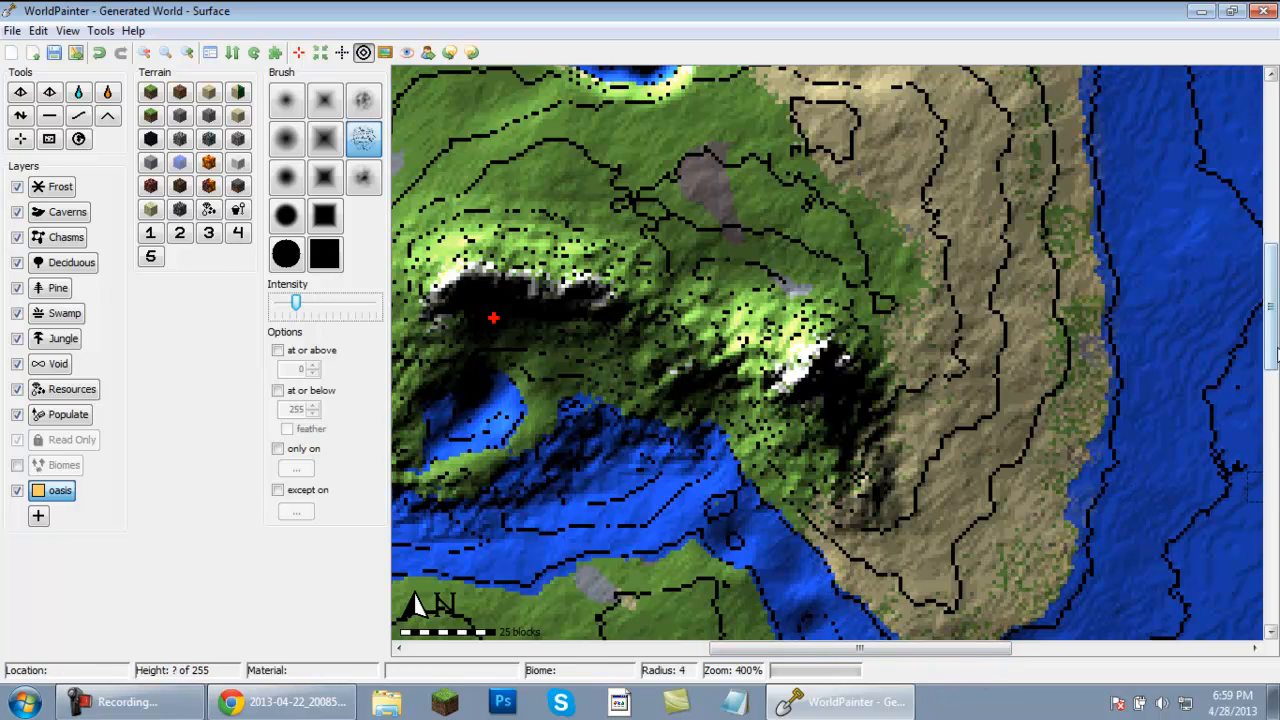
drag(1270, 350, 1265, 235)
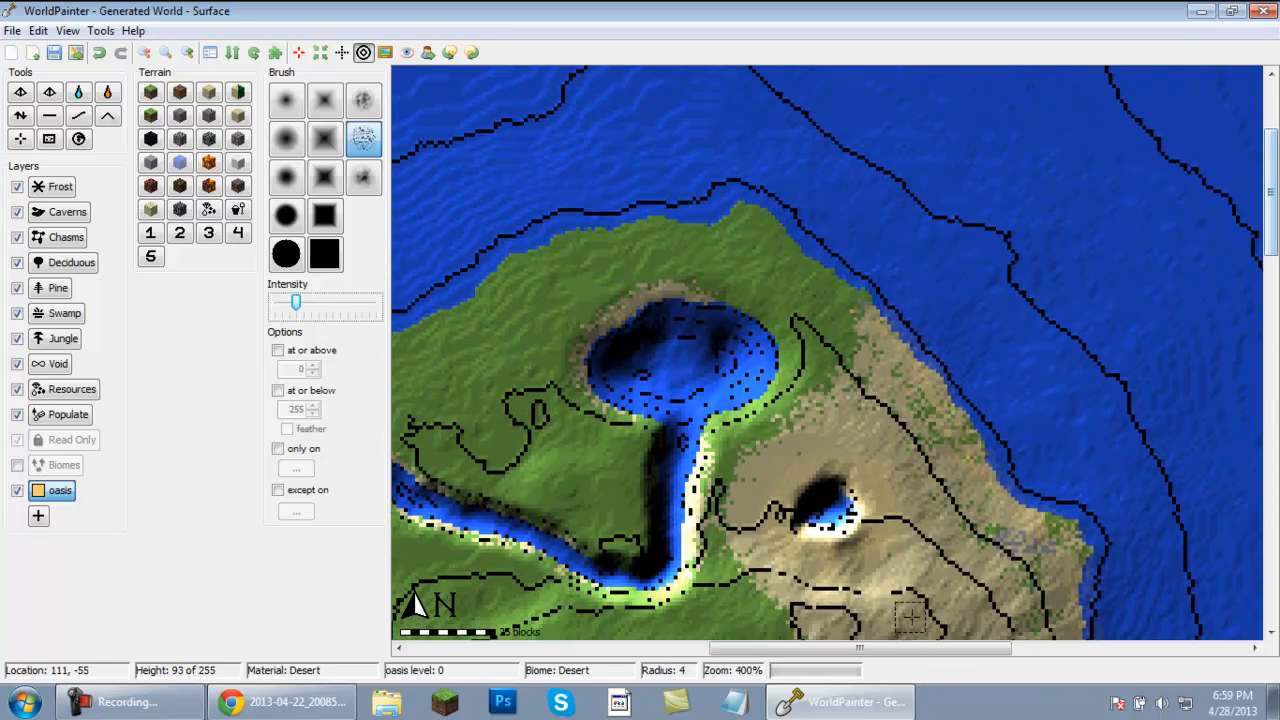
drag(937, 650, 888, 650)
drag(1272, 197, 1270, 242)
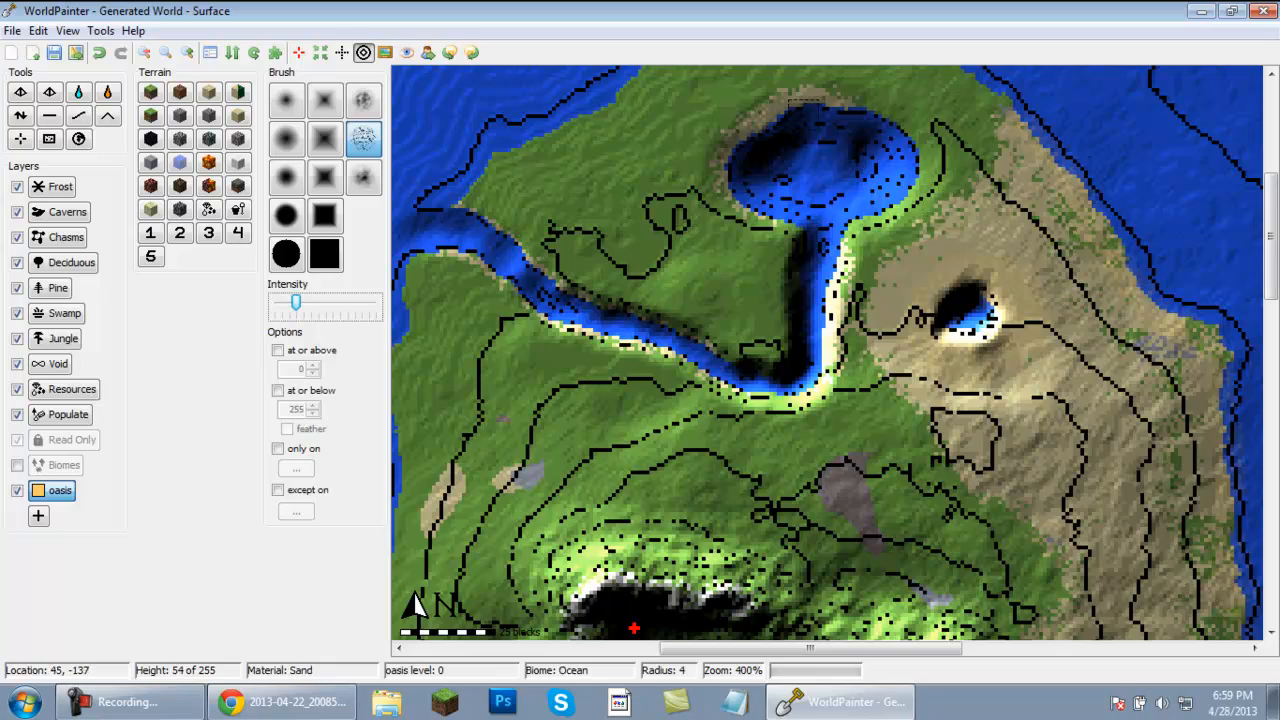
drag(1271, 250, 1272, 220)
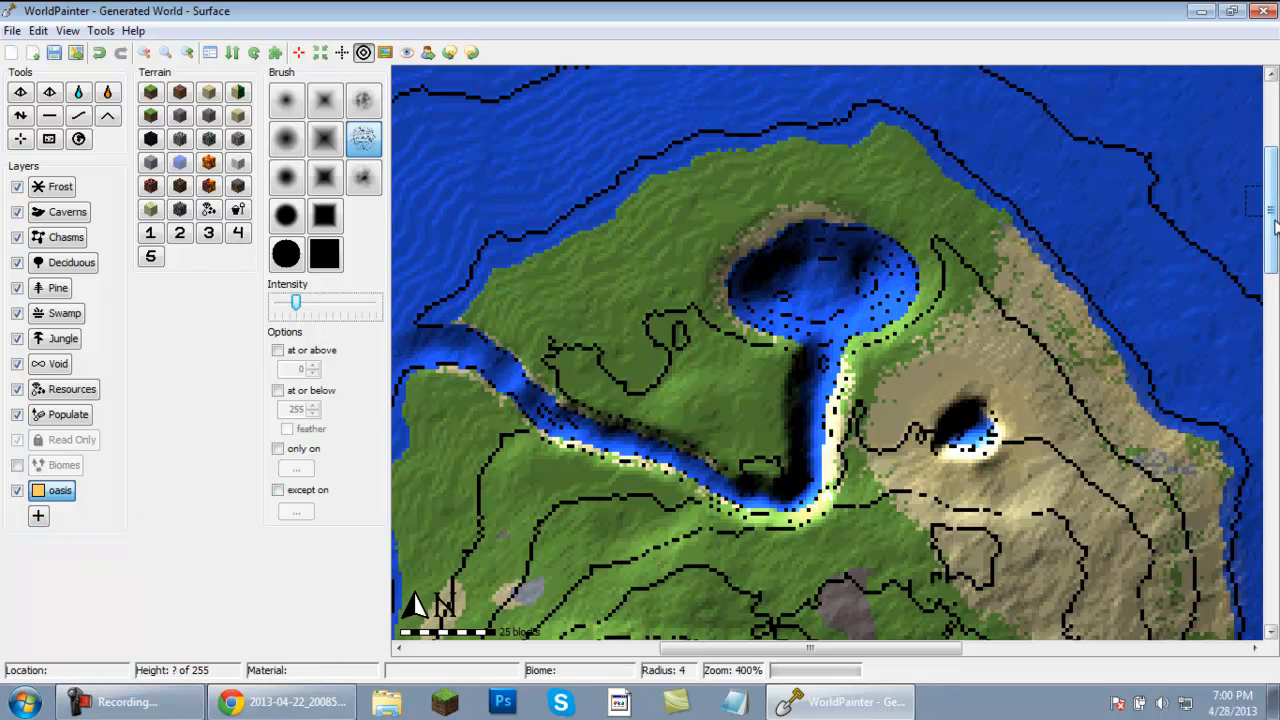
mouse_move(1276, 228)
mouse_down()
mouse_move(1276, 337)
mouse_move(1268, 225)
mouse_up()
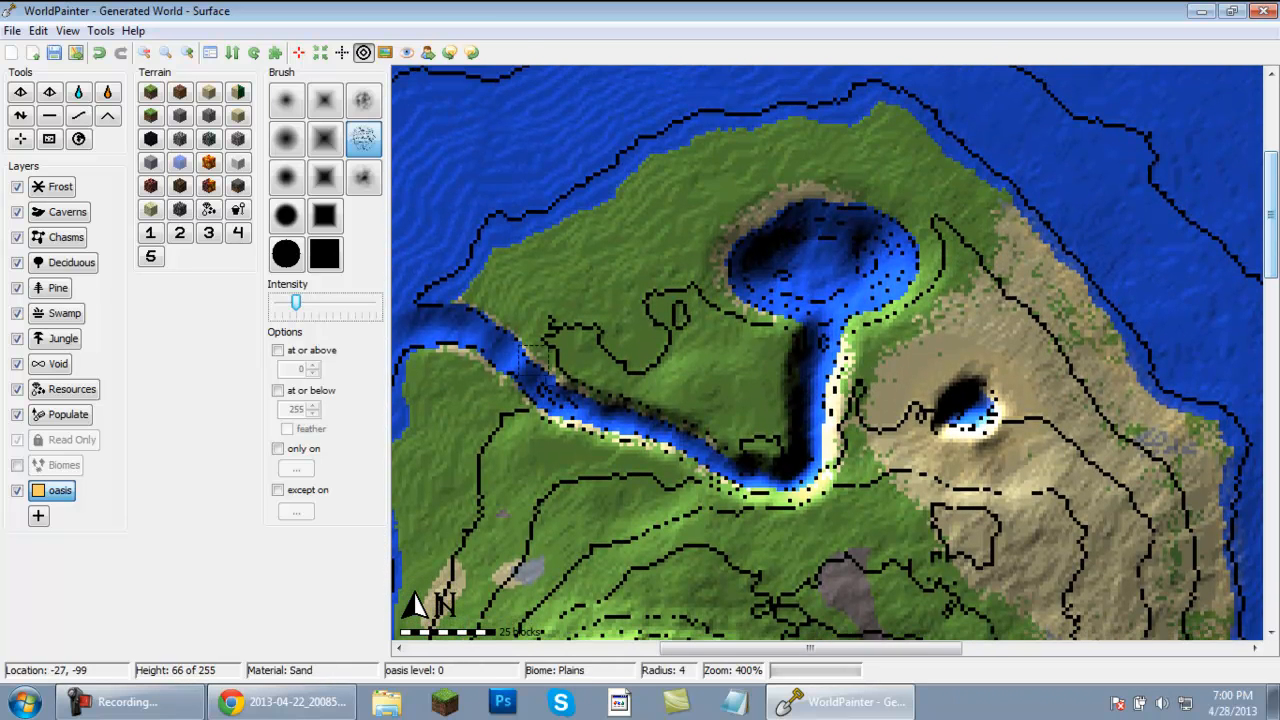
Start another custom object layer and add the tree objects 66.bo2, 71.bo2 and 64.bo2 from the bo2's folder.
click(38, 517)
click(91, 519)
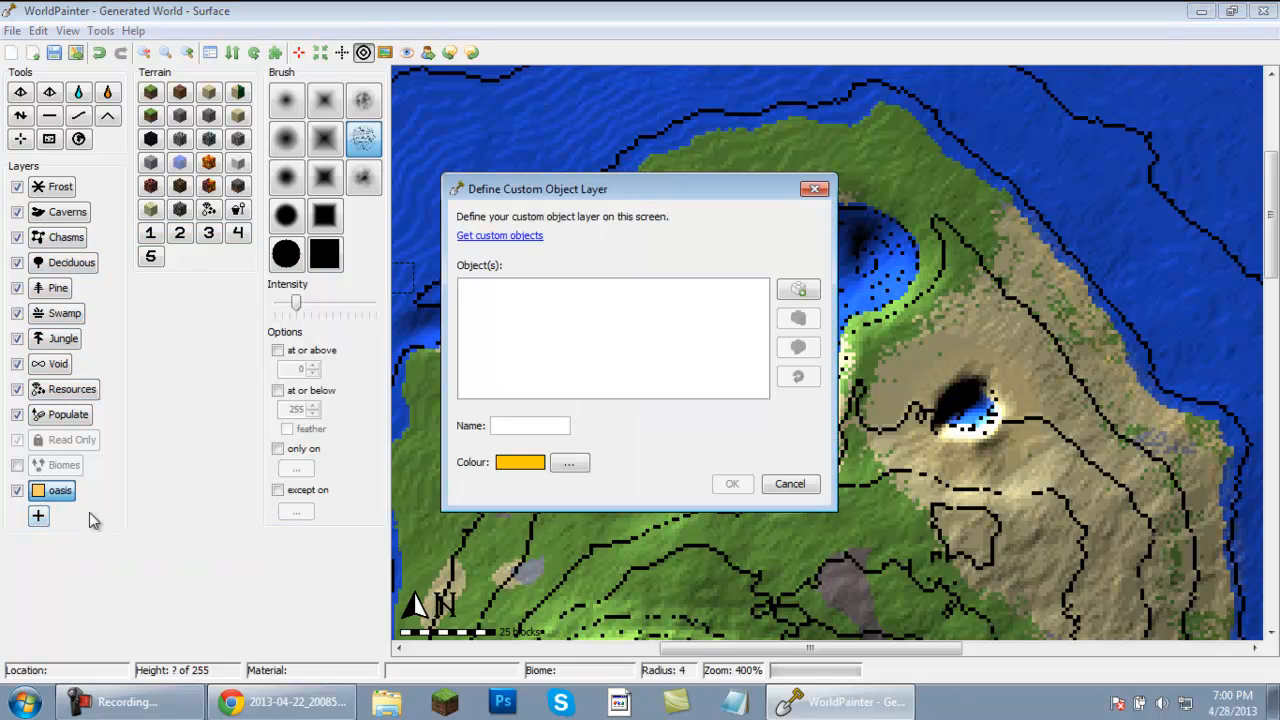
click(800, 290)
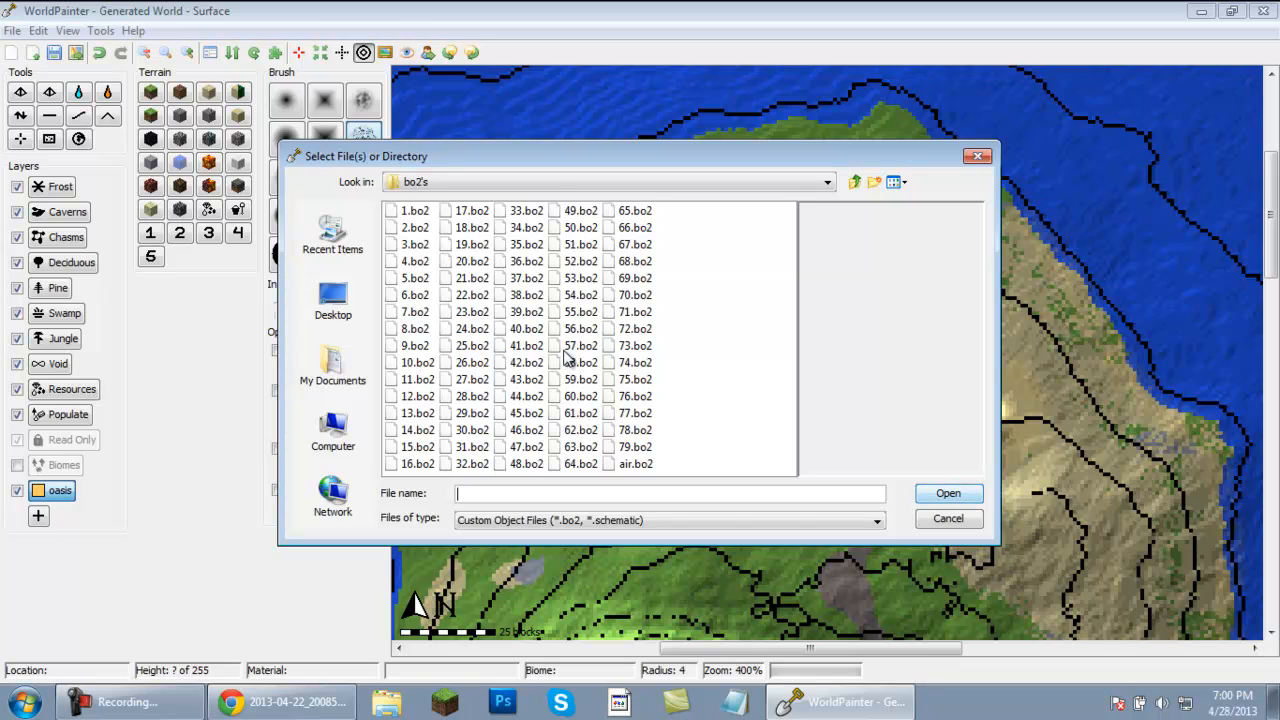
click(640, 229)
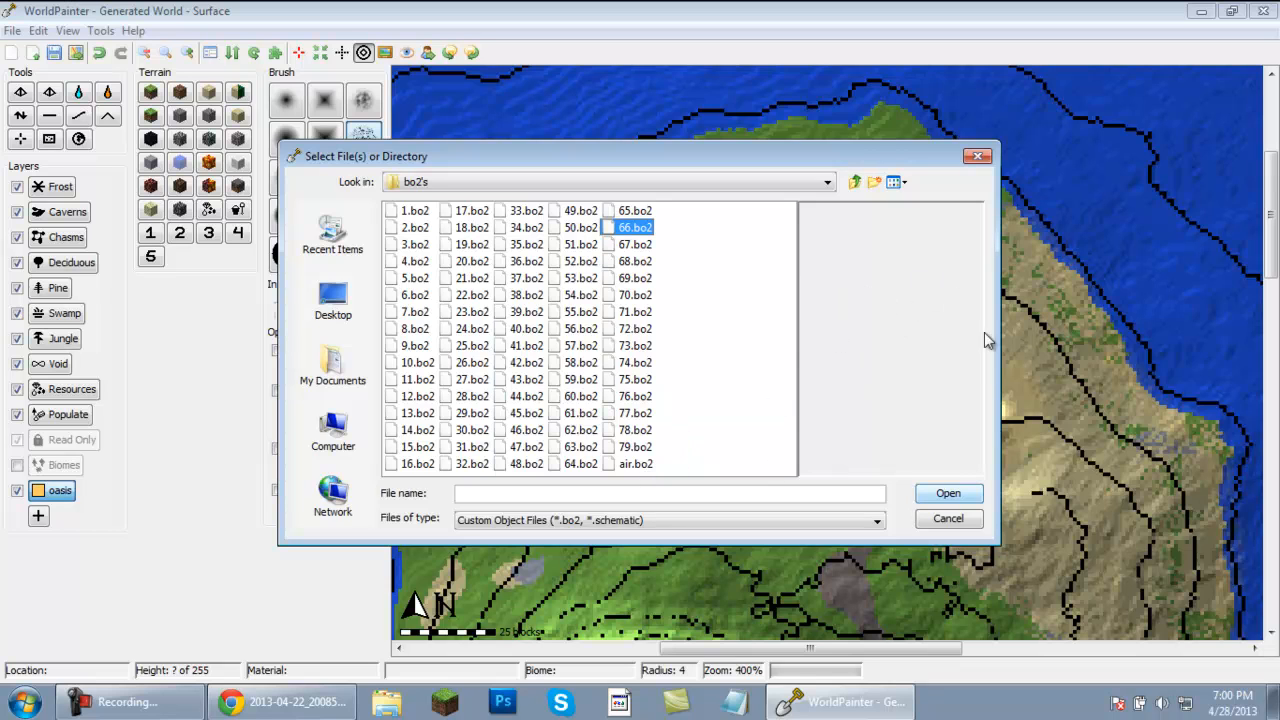
key(Return)
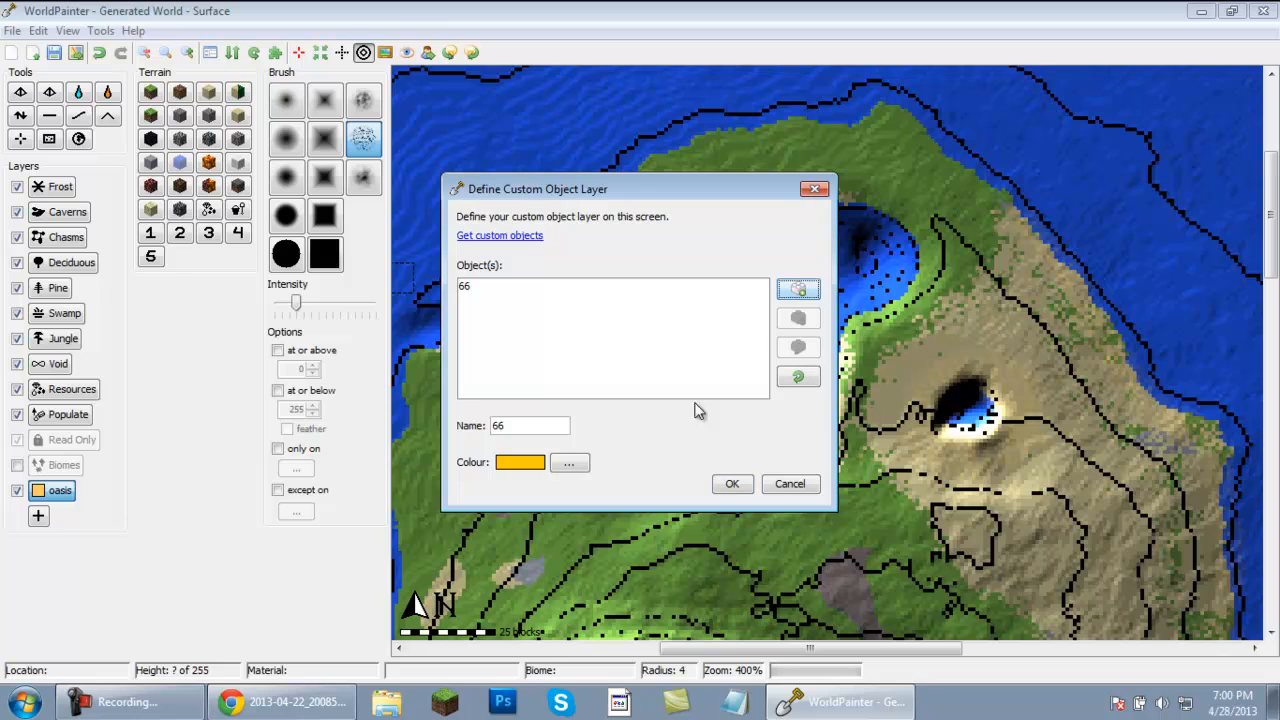
click(797, 291)
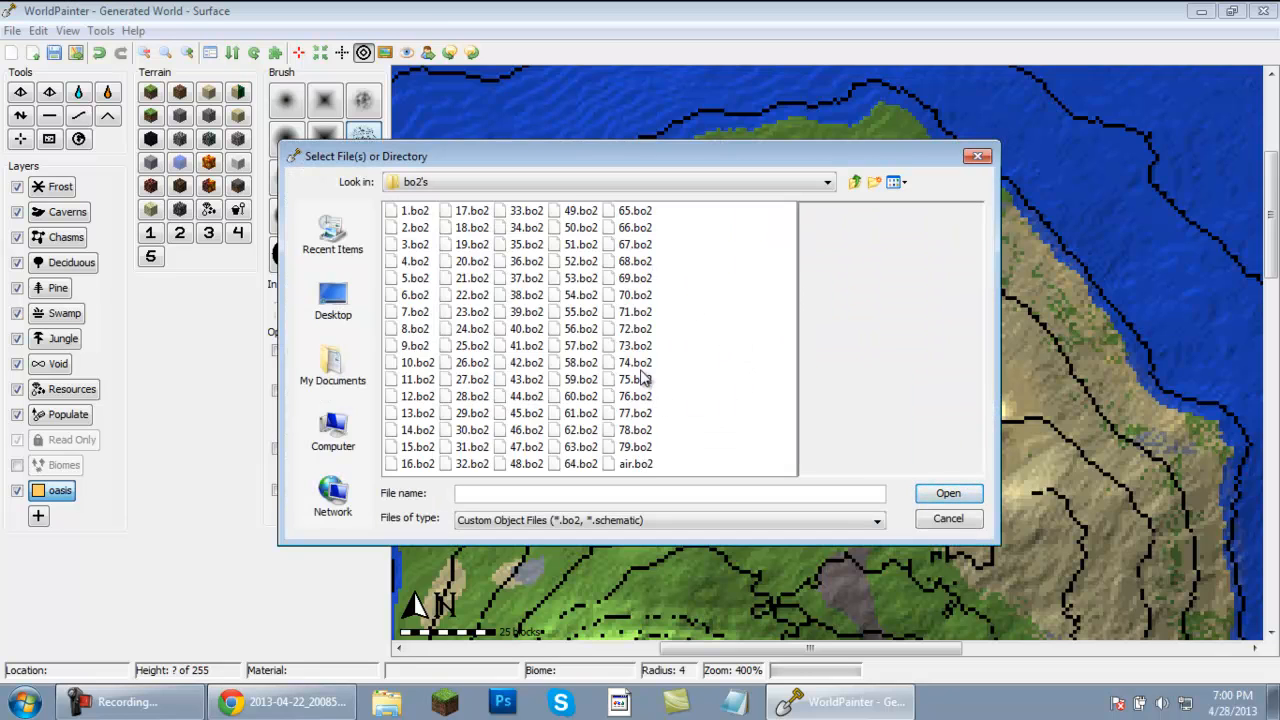
click(634, 313)
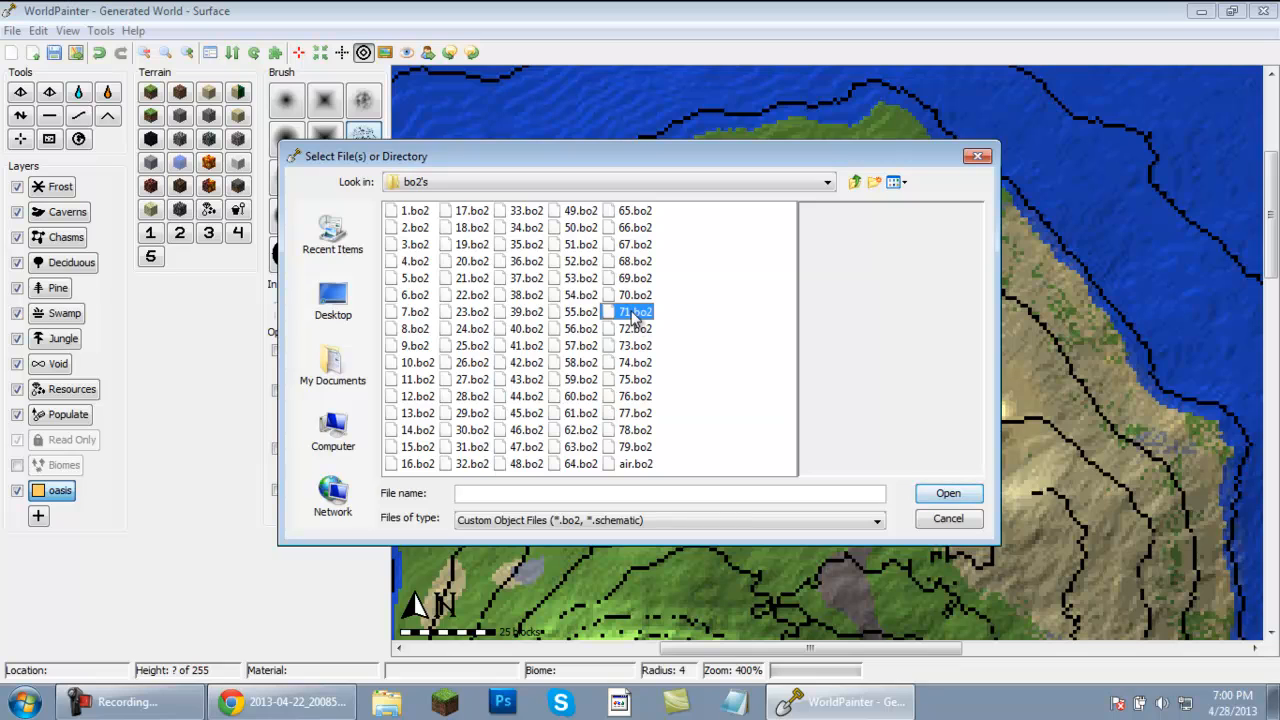
click(947, 494)
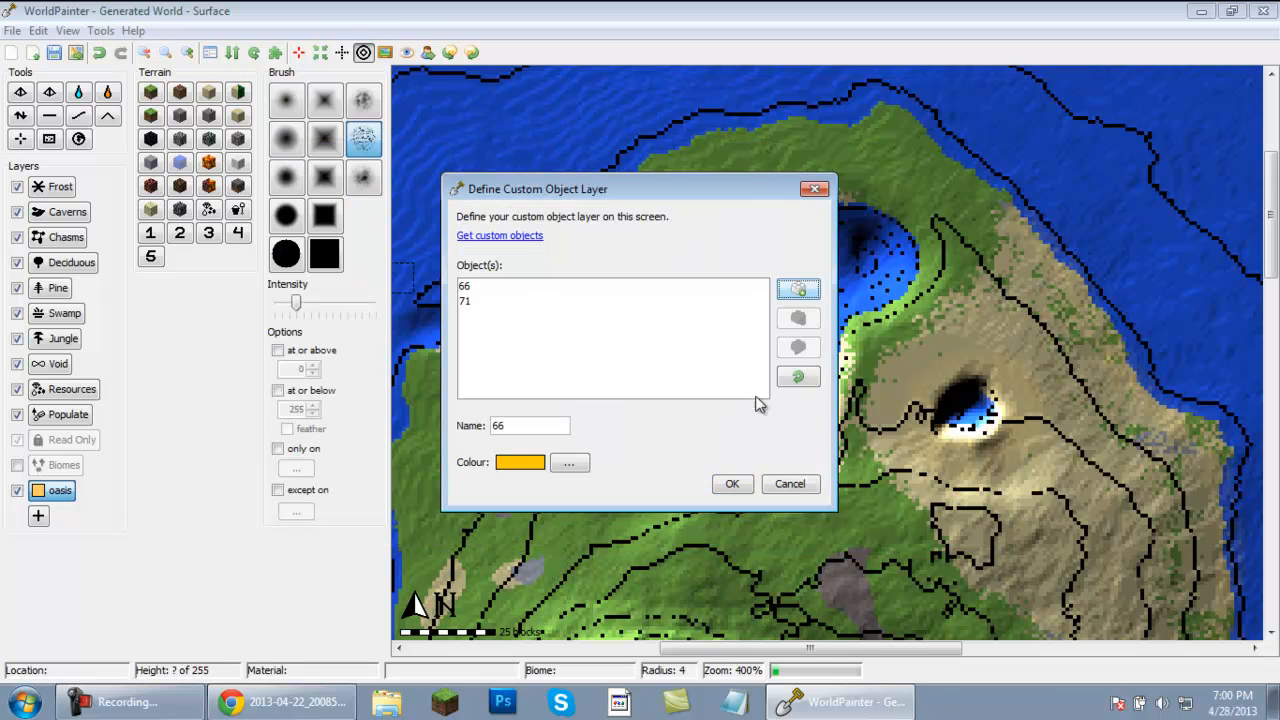
click(798, 290)
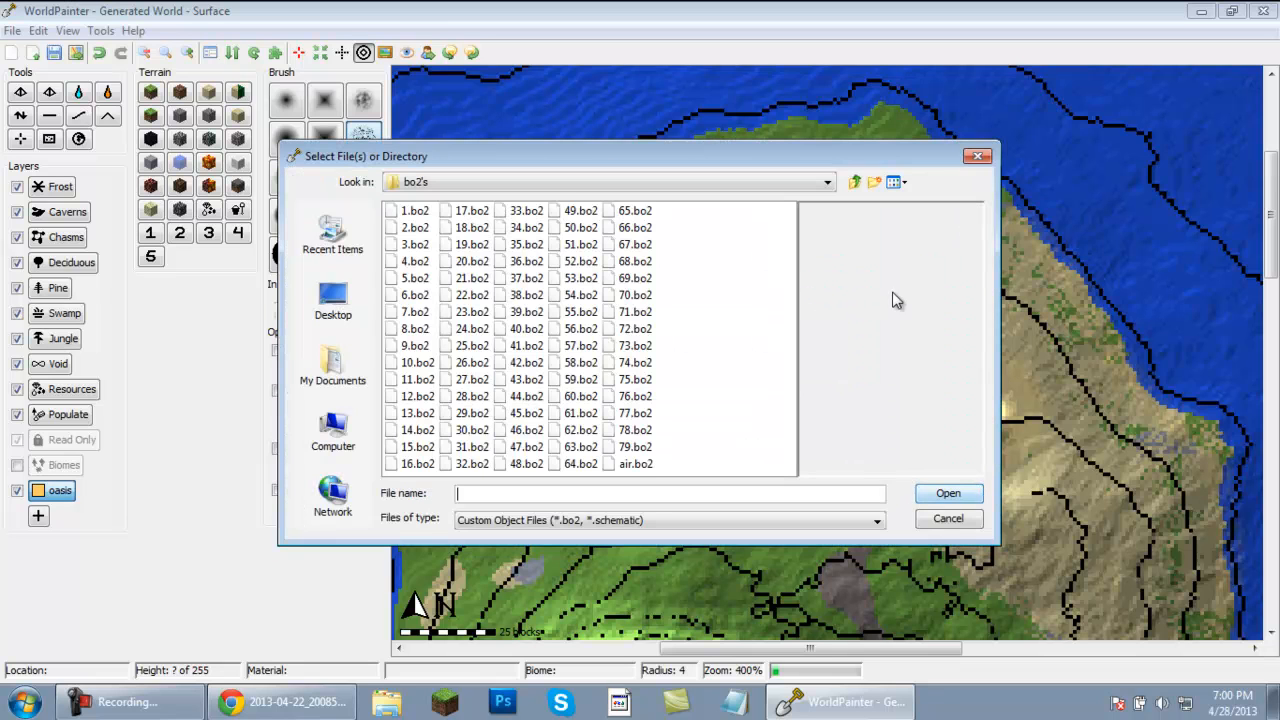
click(578, 465)
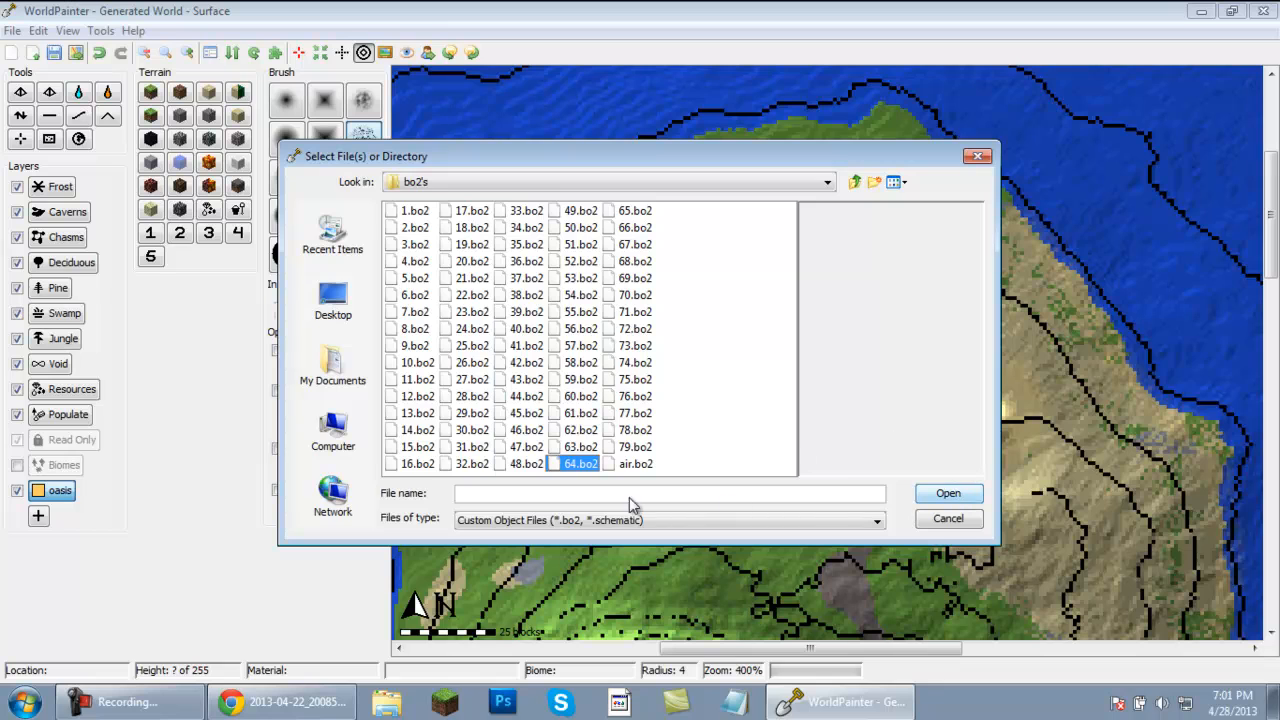
click(928, 497)
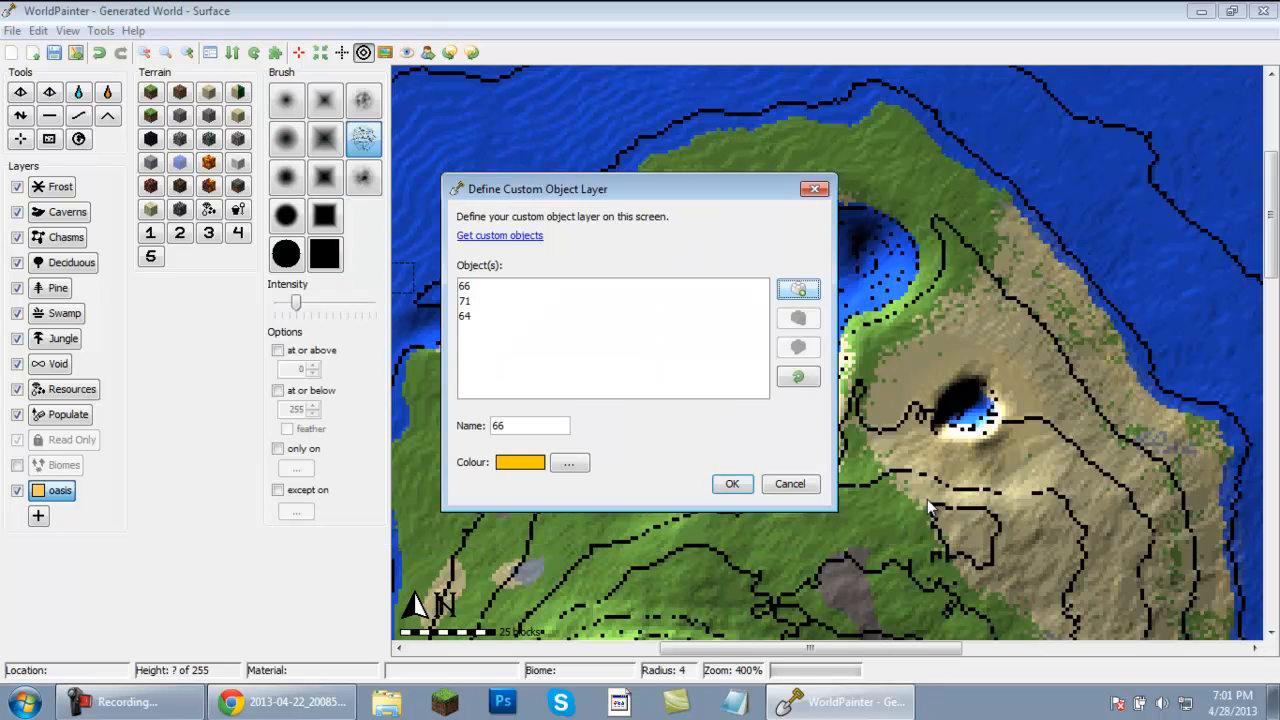
Add air.bo2 to the new layer's objects and set its relative frequency to 300%.
click(798, 289)
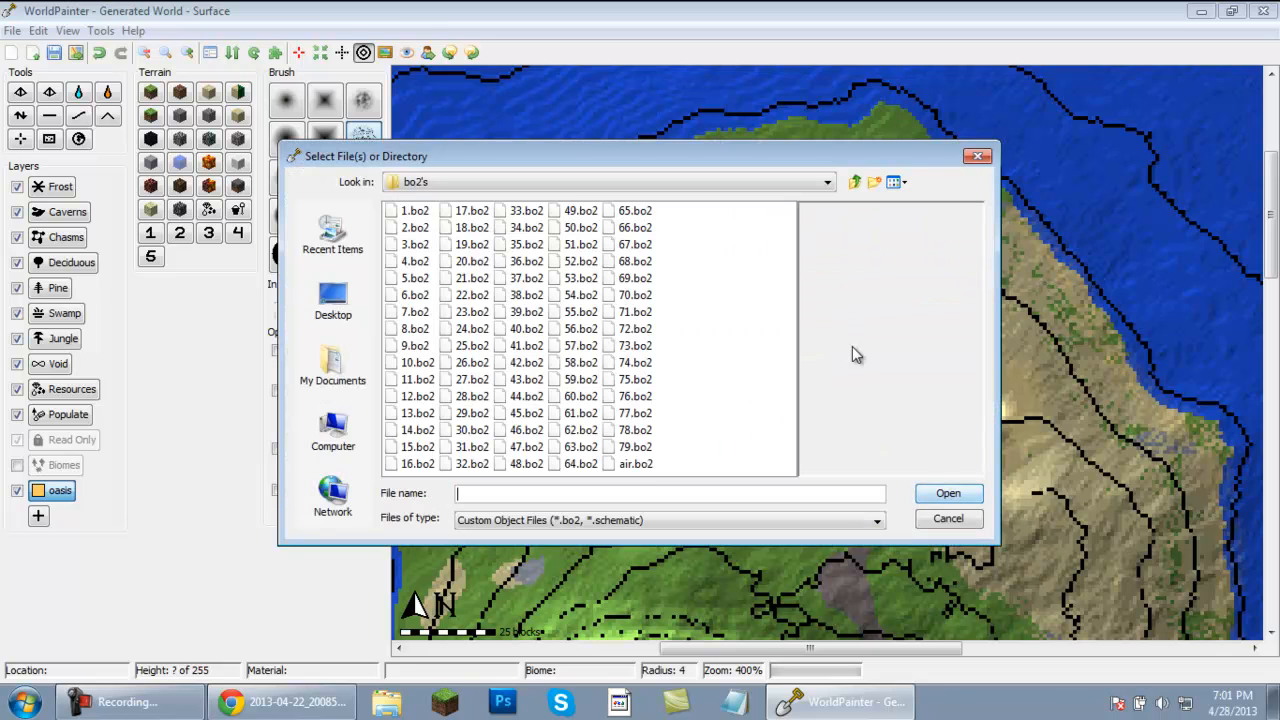
click(634, 464)
double_click(634, 464)
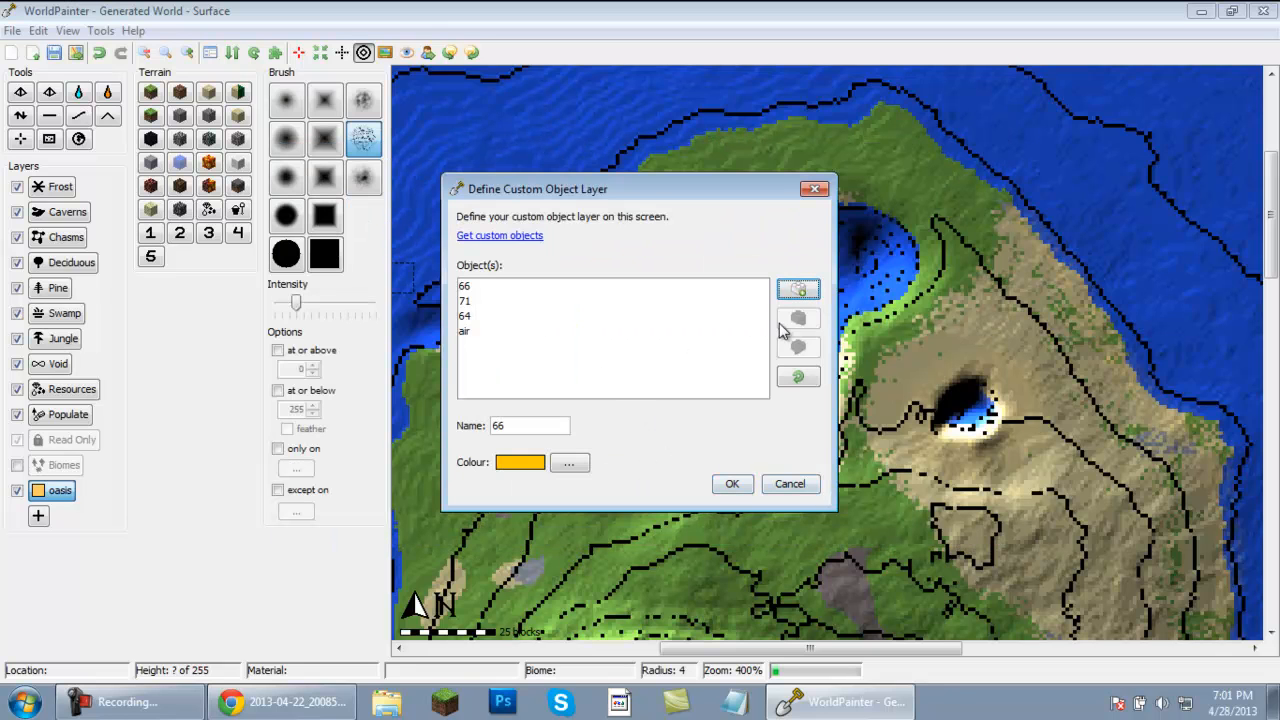
double_click(466, 331)
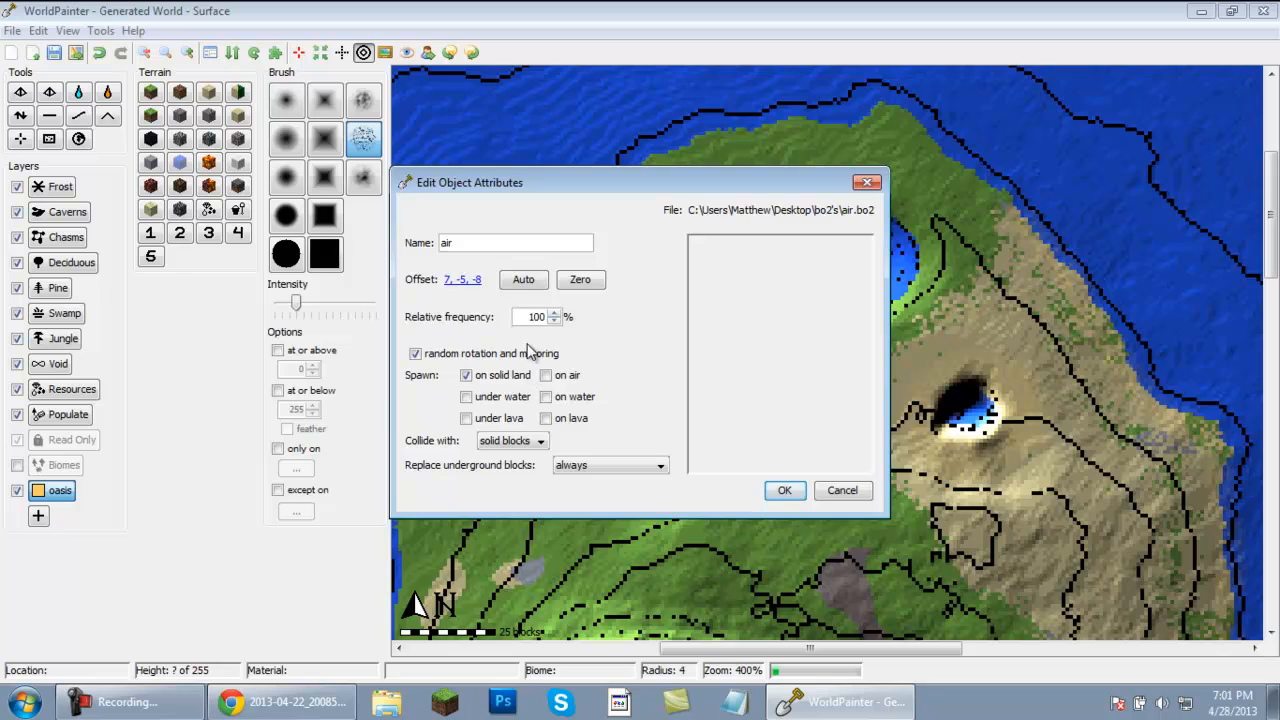
key(BackSpace)
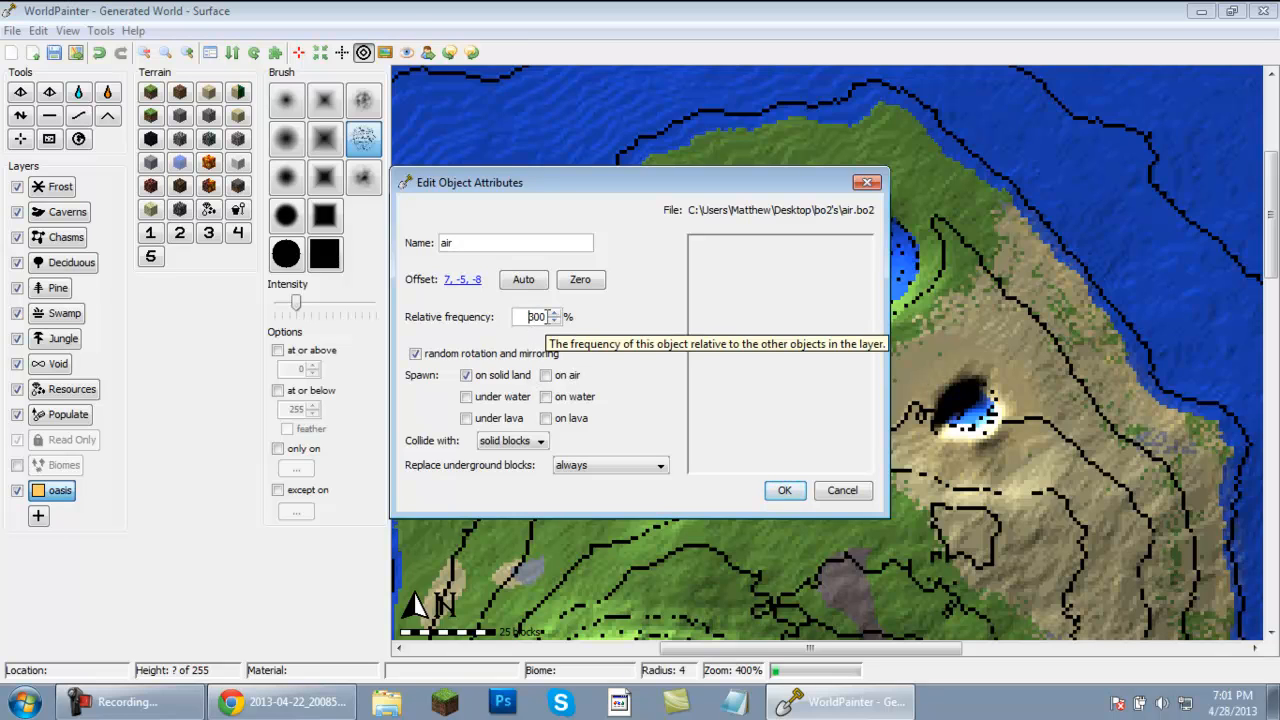
click(789, 490)
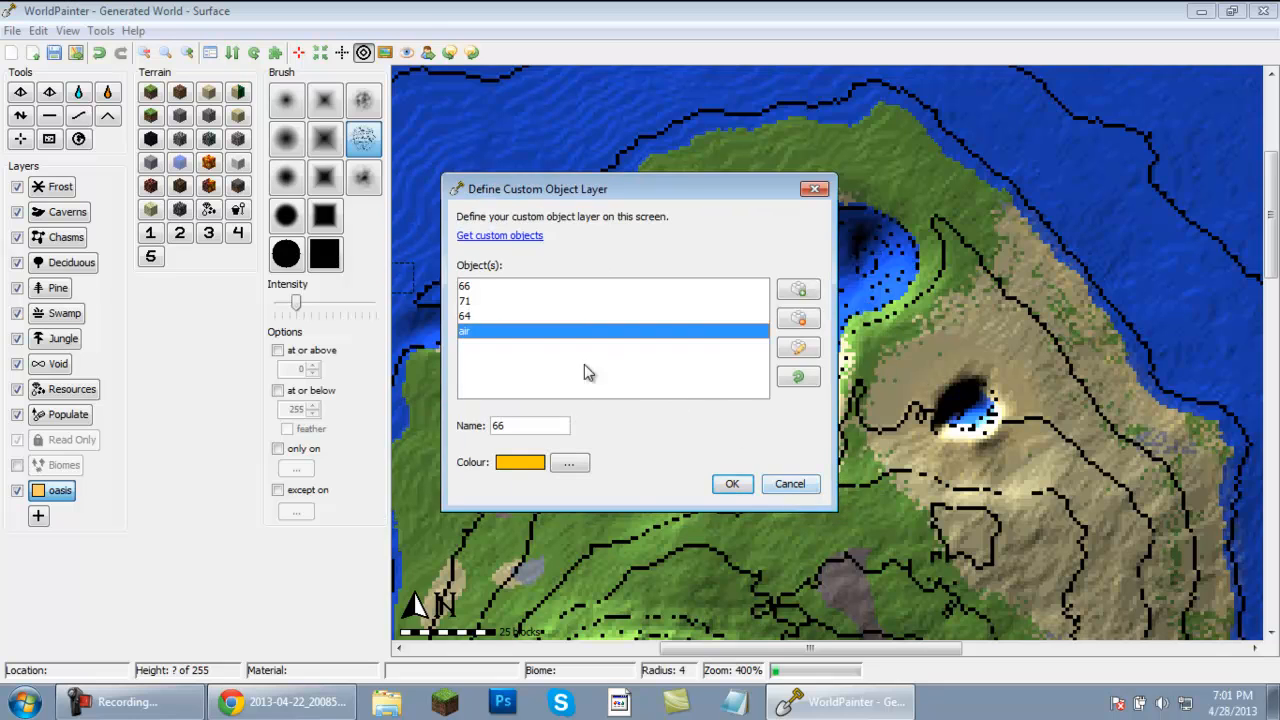
Set the new custom object layer's colour to dark green.
click(562, 466)
click(500, 352)
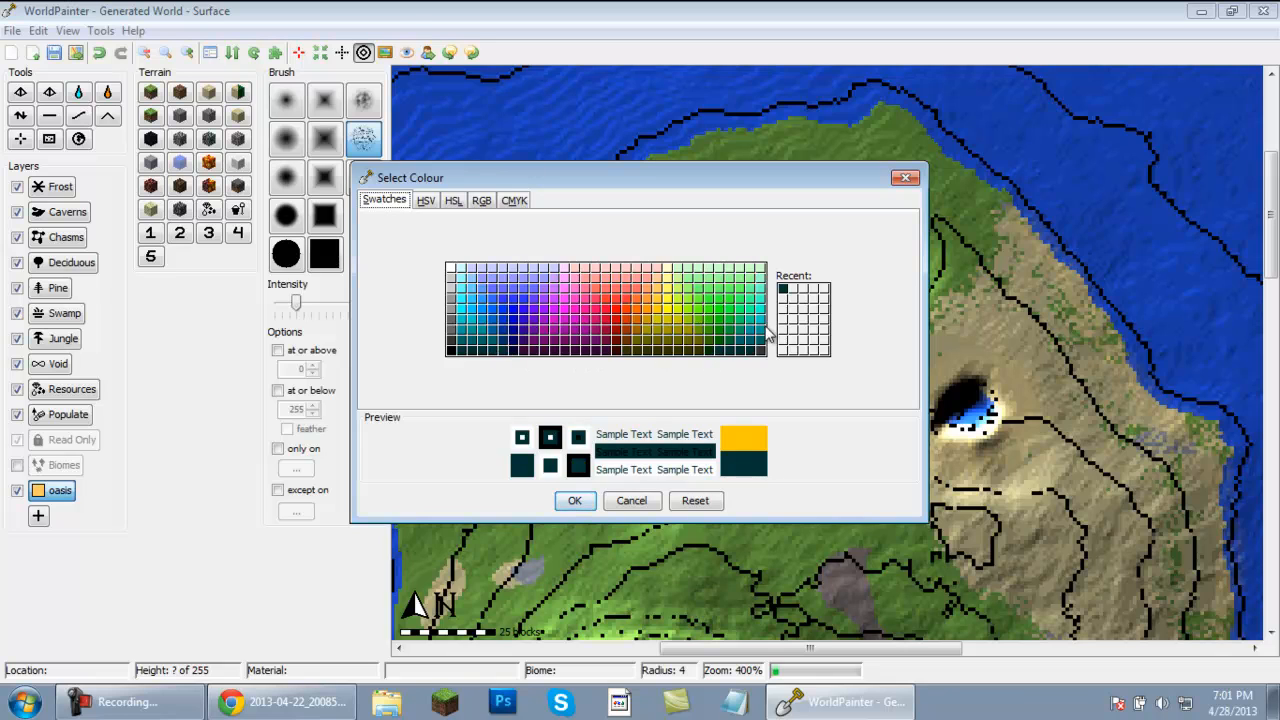
click(721, 347)
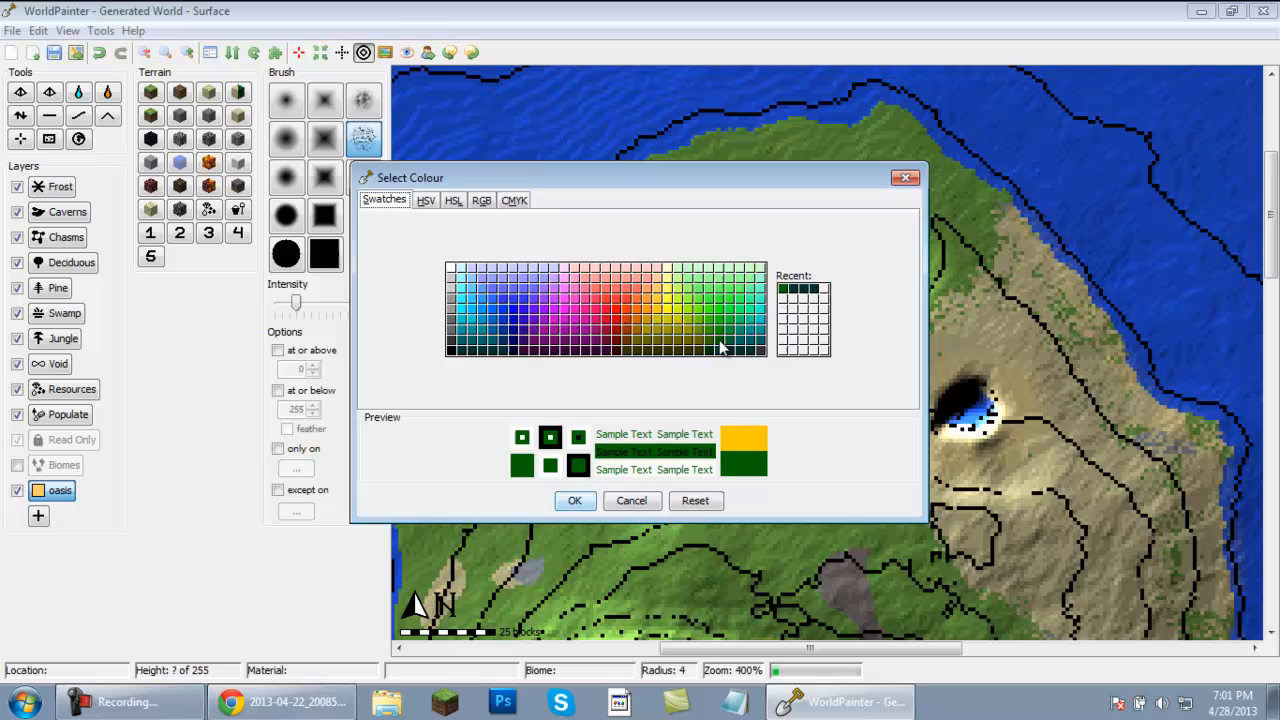
click(574, 500)
Name the custom object layer "jungle", create it and set the brush radius to 6.
double_click(532, 430)
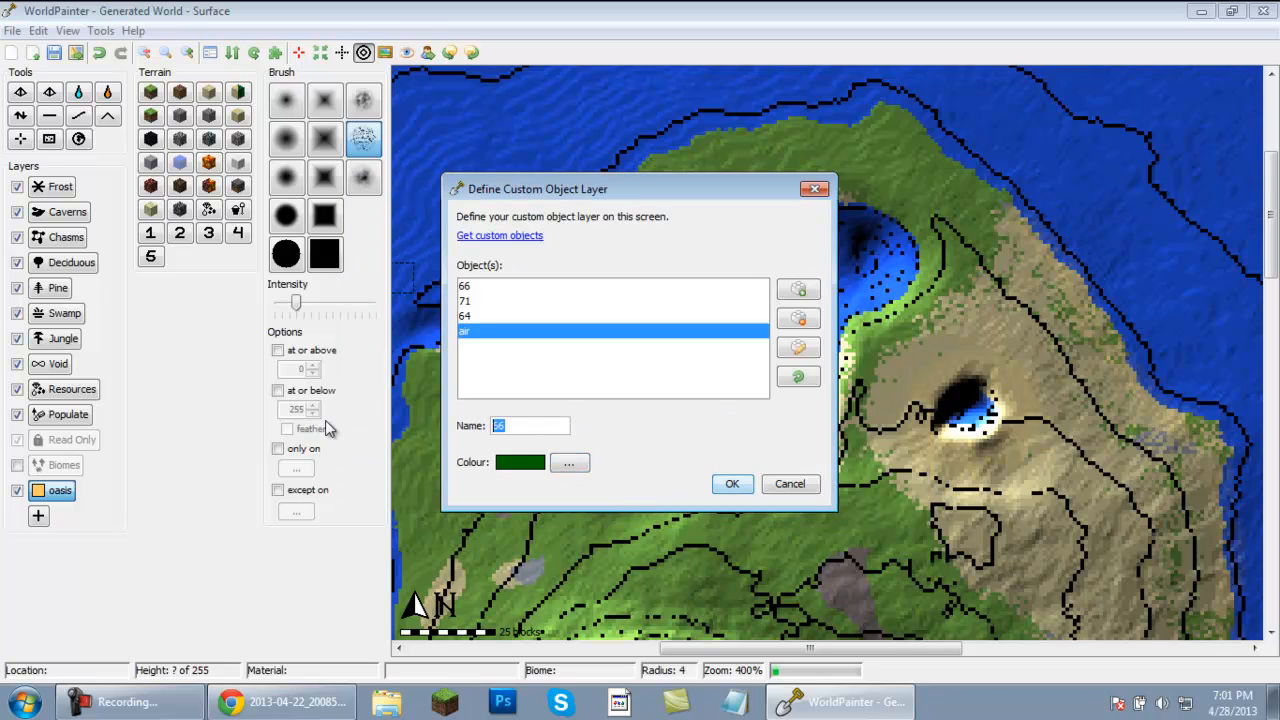
text(jungle)
click(732, 483)
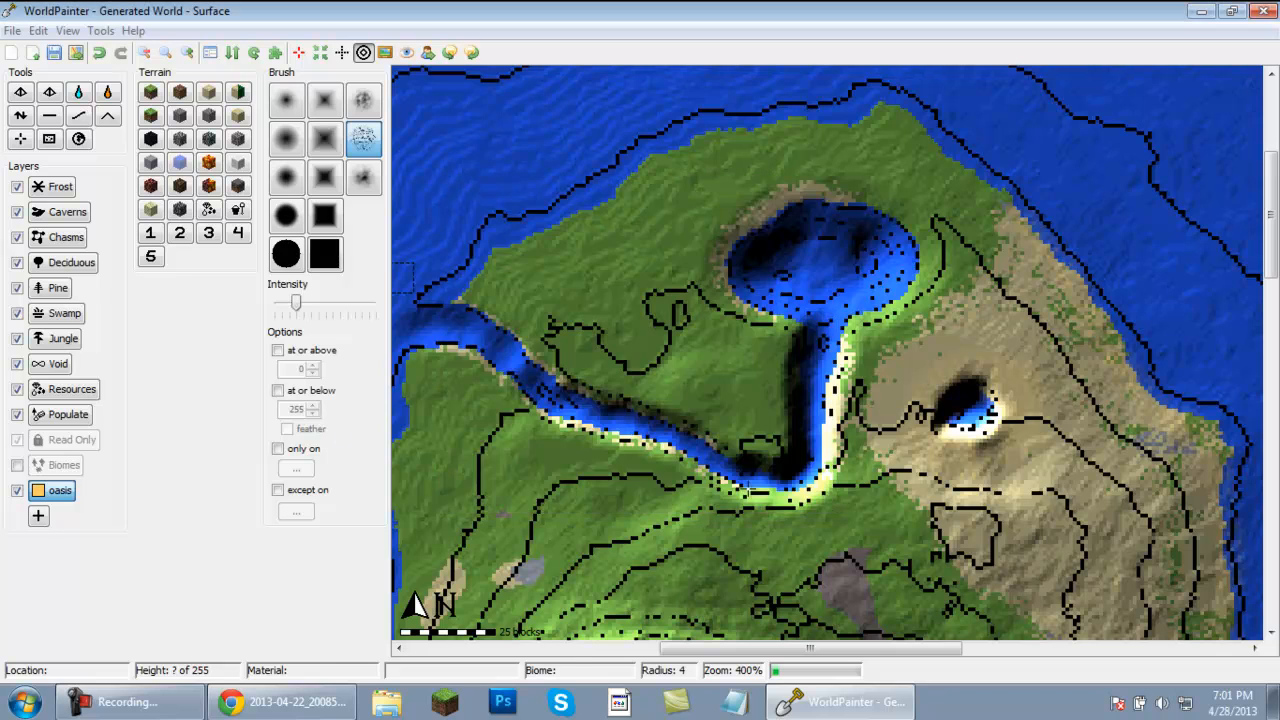
scroll(650, 232, down, 10)
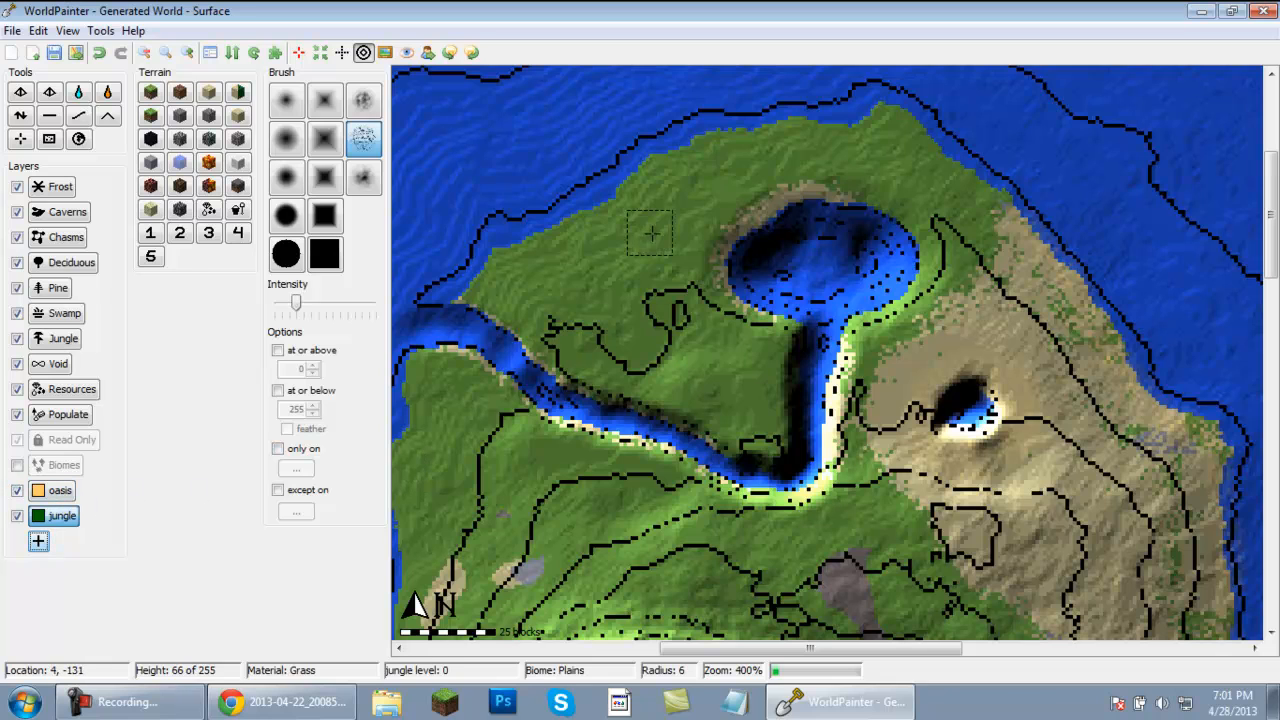
Raise the intensity slightly and paint the jungle layer over the grassland around the lake and north of the river.
scroll(822, 190, up, 1)
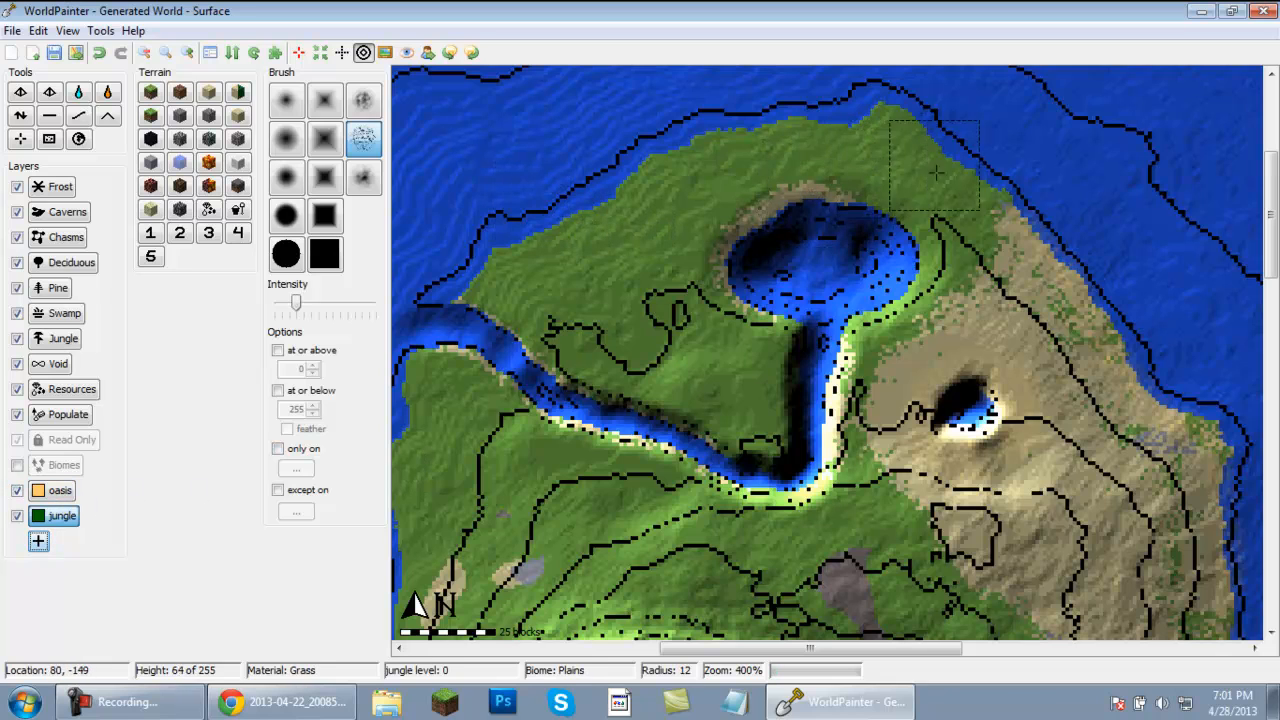
drag(960, 214, 932, 176)
scroll(930, 175, up, 3)
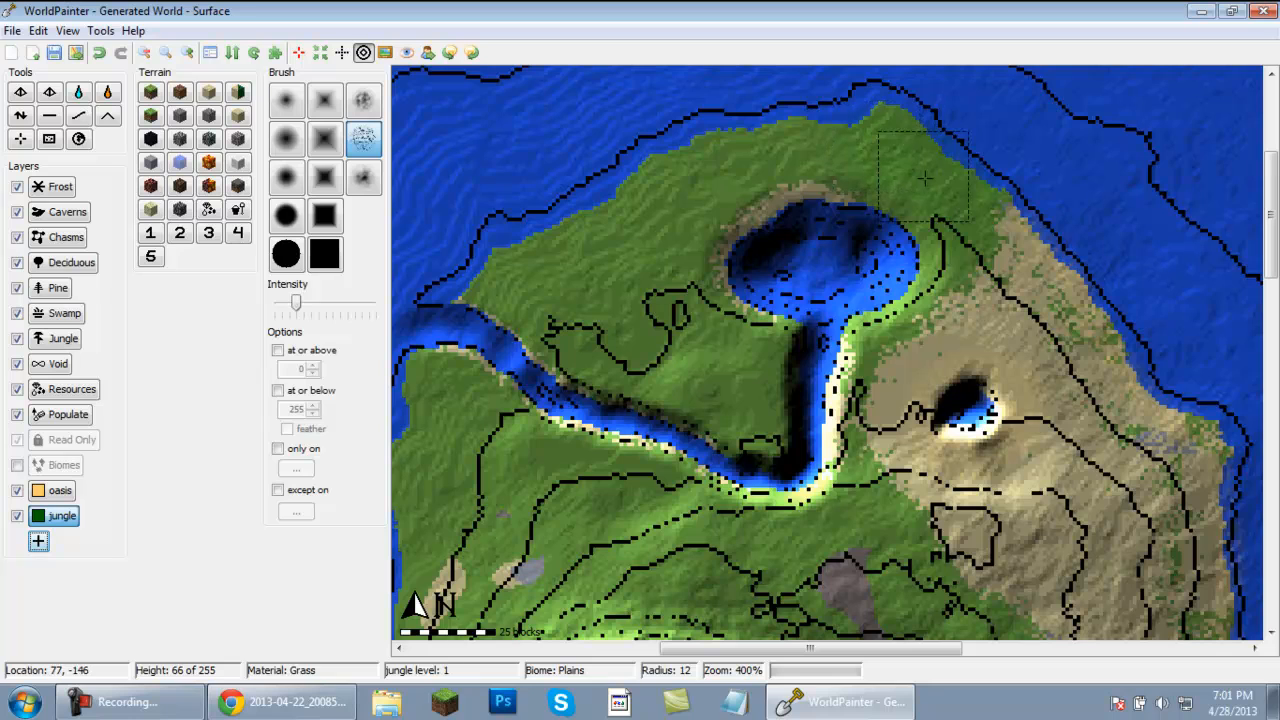
drag(296, 310, 304, 310)
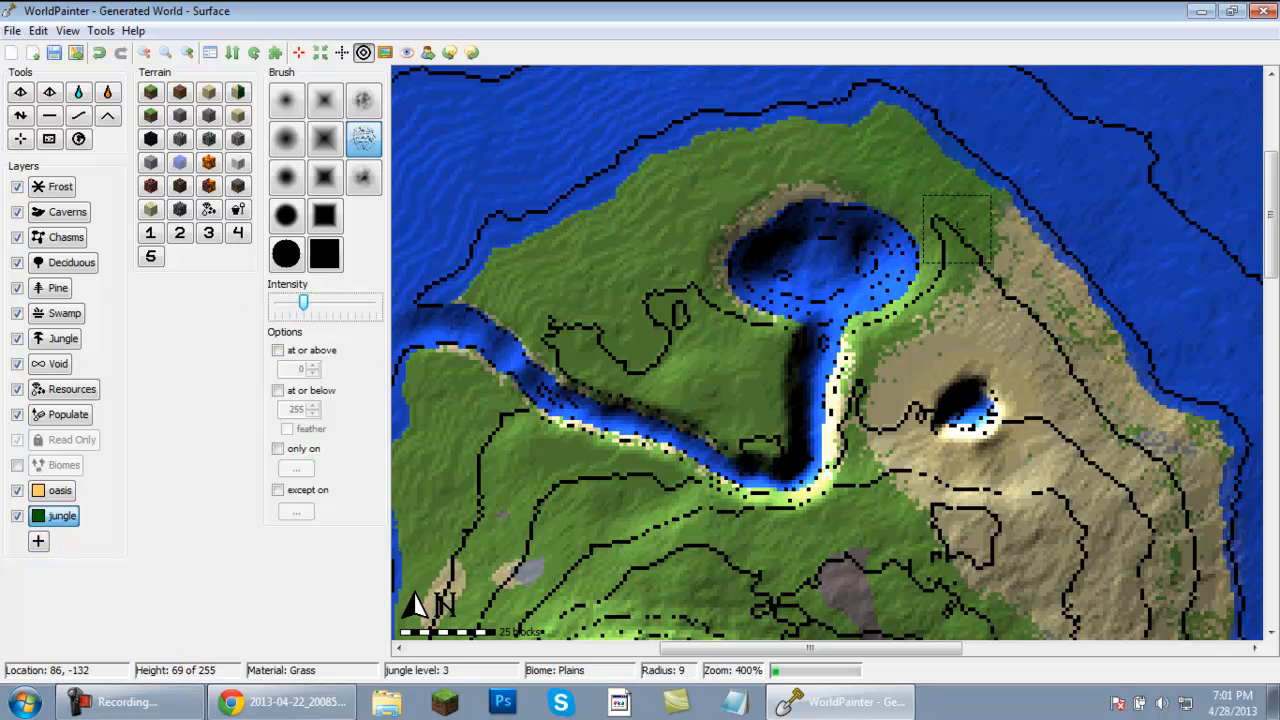
mouse_move(961, 229)
mouse_down()
mouse_move(971, 216)
mouse_move(893, 144)
mouse_move(940, 203)
mouse_move(762, 160)
mouse_move(718, 163)
mouse_move(763, 160)
mouse_move(745, 200)
mouse_move(547, 297)
mouse_move(581, 297)
mouse_move(588, 361)
mouse_move(732, 419)
mouse_move(738, 328)
mouse_move(540, 335)
mouse_move(558, 250)
mouse_move(723, 169)
mouse_move(892, 165)
mouse_move(705, 215)
mouse_move(743, 408)
mouse_move(722, 365)
mouse_up()
Paint the jungle layer over the grassland south of the river with a brush radius up to 14, then undo the last stroke.
scroll(965, 216, down, 1)
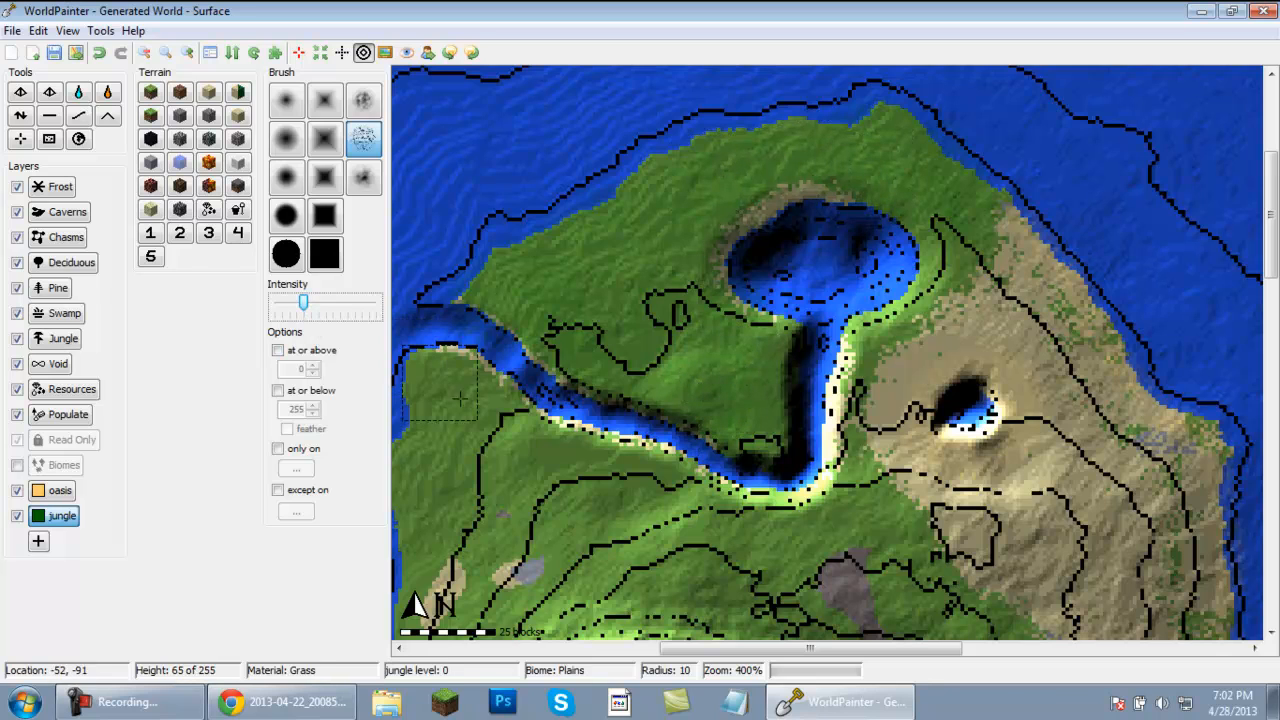
scroll(446, 403, up, 3)
mouse_move(446, 404)
mouse_down()
mouse_move(750, 508)
mouse_move(546, 475)
mouse_move(648, 479)
mouse_move(394, 481)
mouse_move(564, 519)
mouse_move(436, 575)
mouse_move(781, 572)
mouse_move(869, 594)
mouse_move(933, 534)
mouse_move(673, 566)
mouse_move(796, 550)
mouse_move(833, 517)
mouse_up()
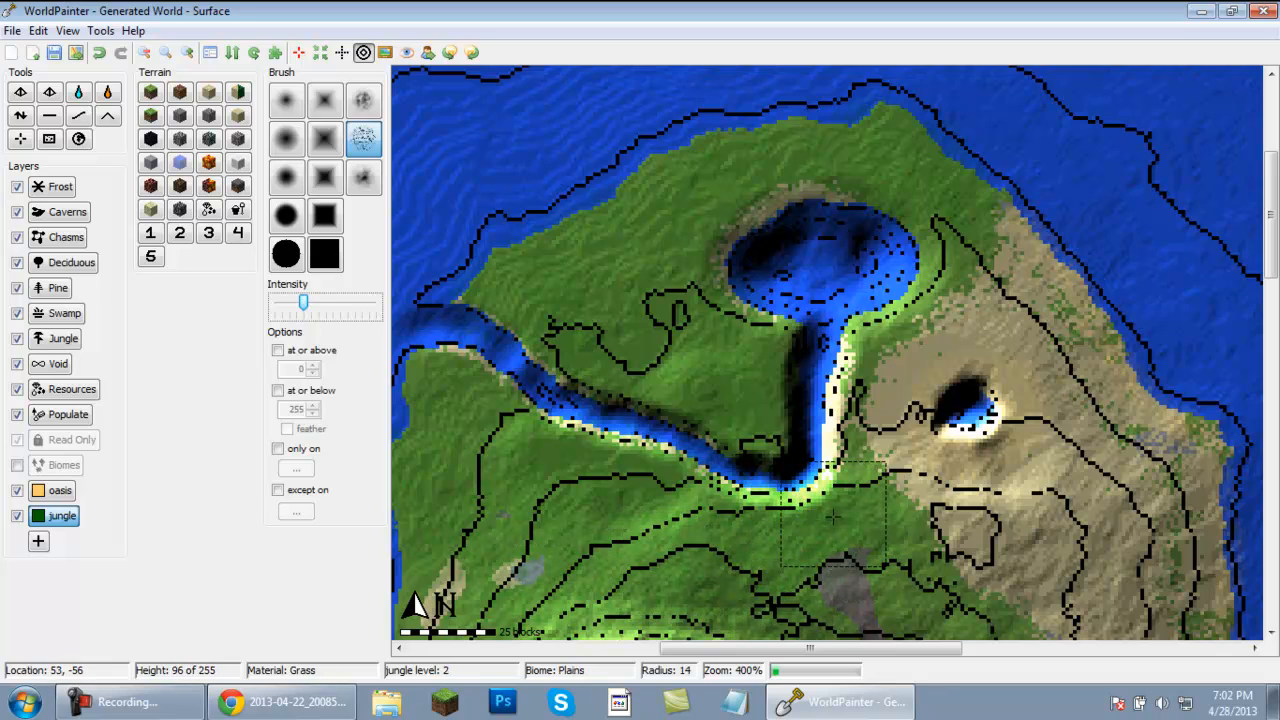
key(ctrl+z)
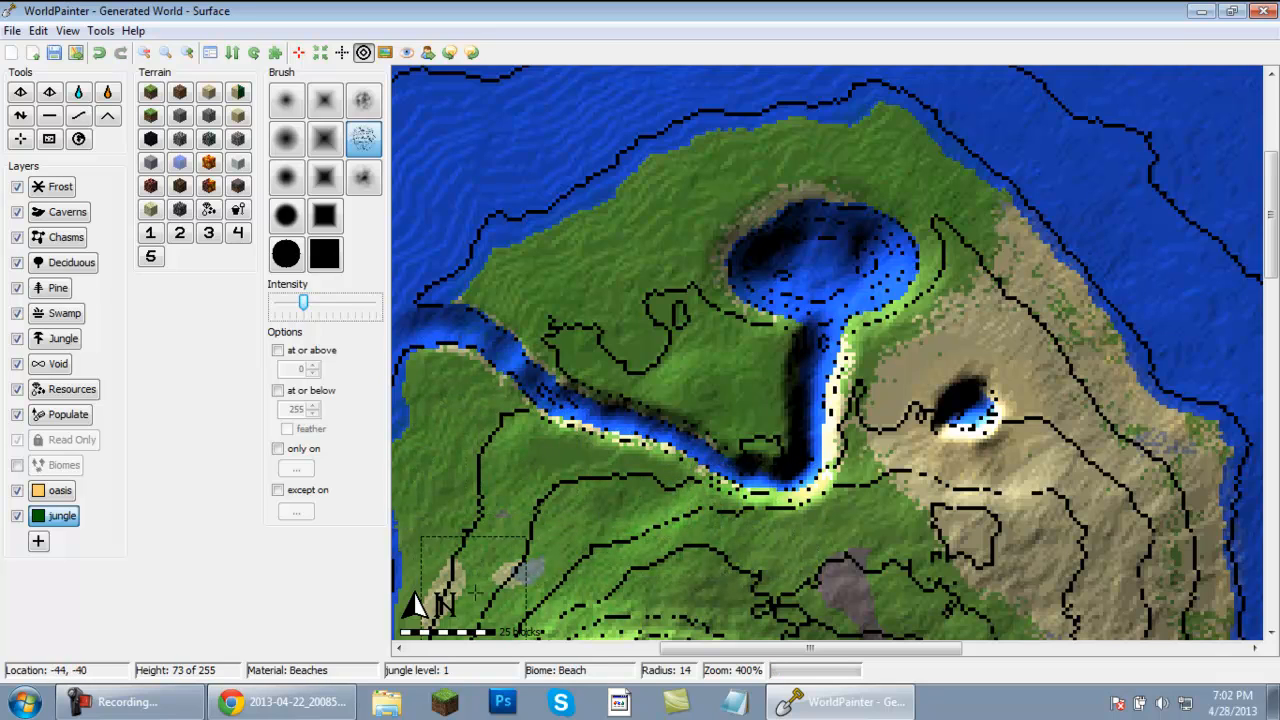
Cover the separate southern island with Deep Snow terrain, using a soft round brush with a radius of about 20.
drag(1271, 256, 1271, 312)
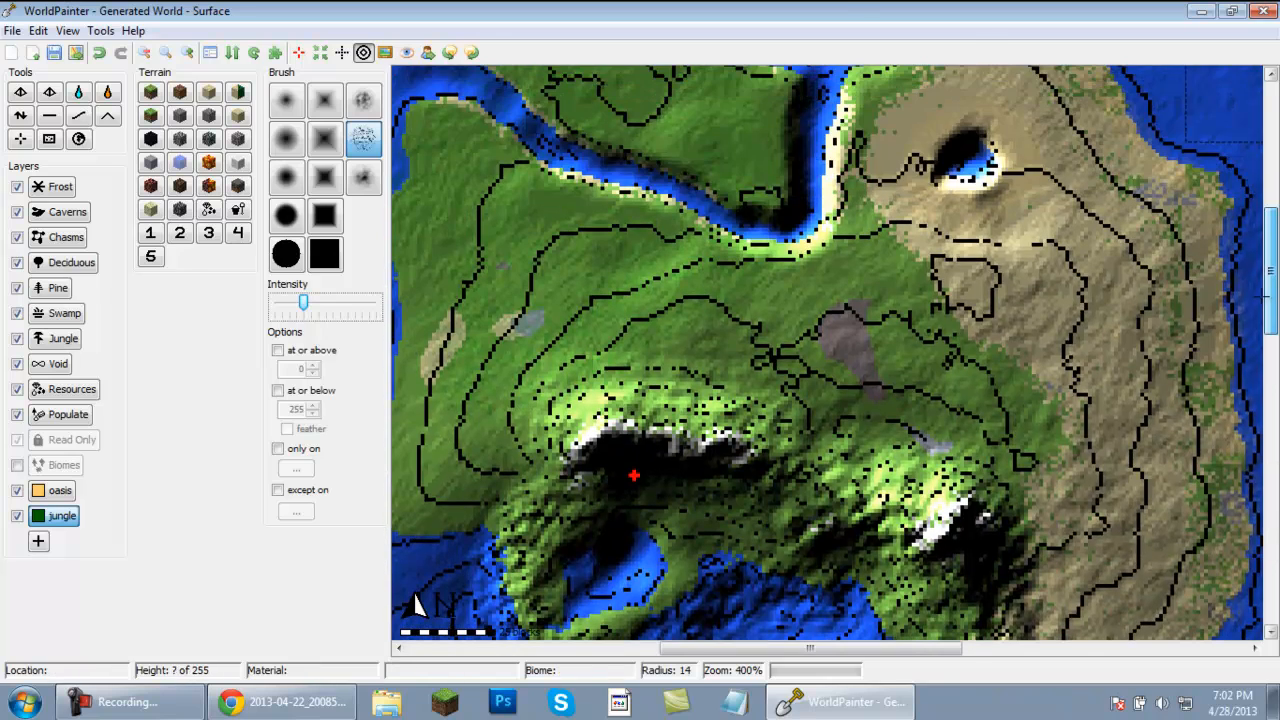
drag(892, 648, 820, 648)
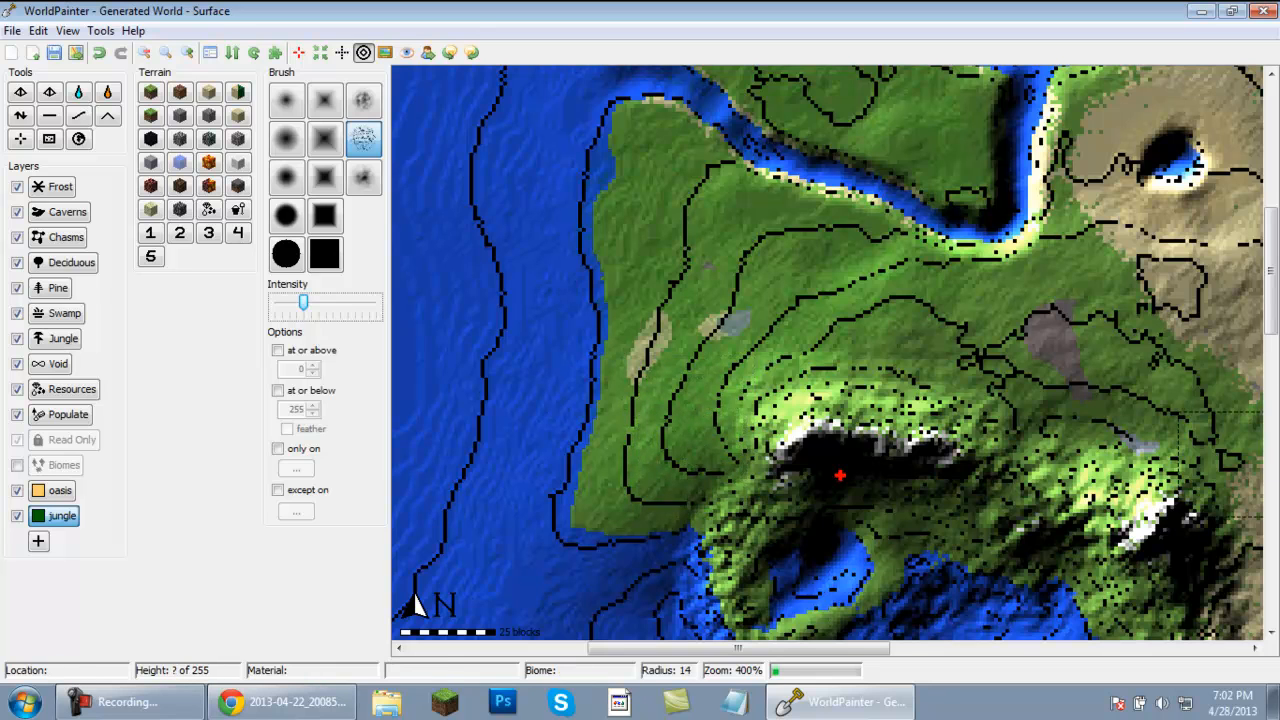
drag(850, 650, 962, 655)
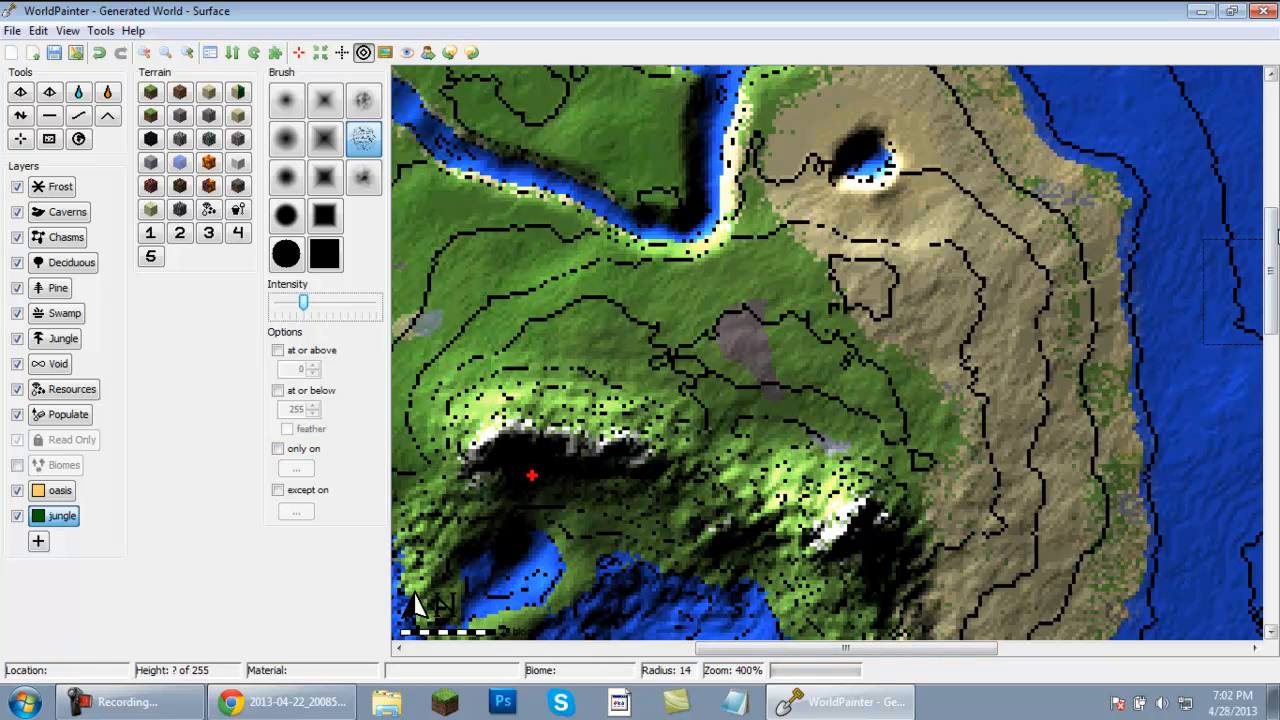
drag(1276, 235, 1276, 331)
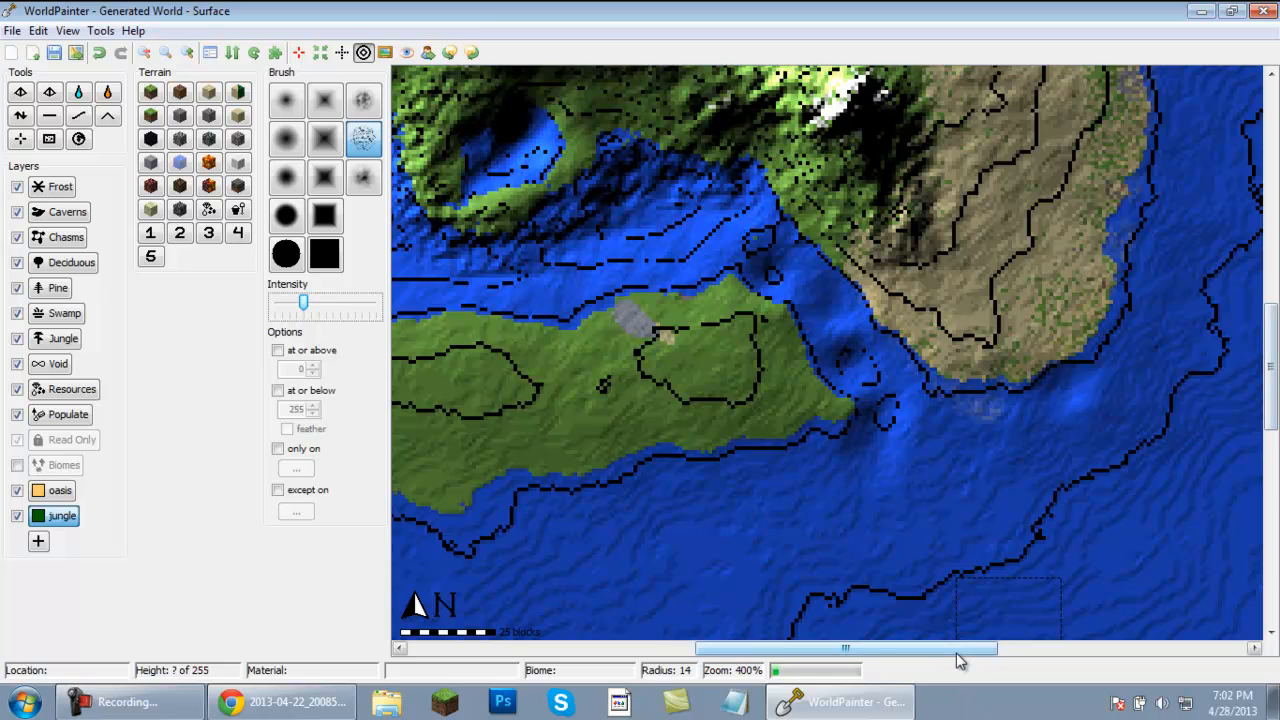
drag(958, 660, 926, 655)
mouse_move(1272, 365)
mouse_down()
mouse_move(1272, 335)
mouse_move(1272, 364)
mouse_up()
drag(731, 652, 675, 657)
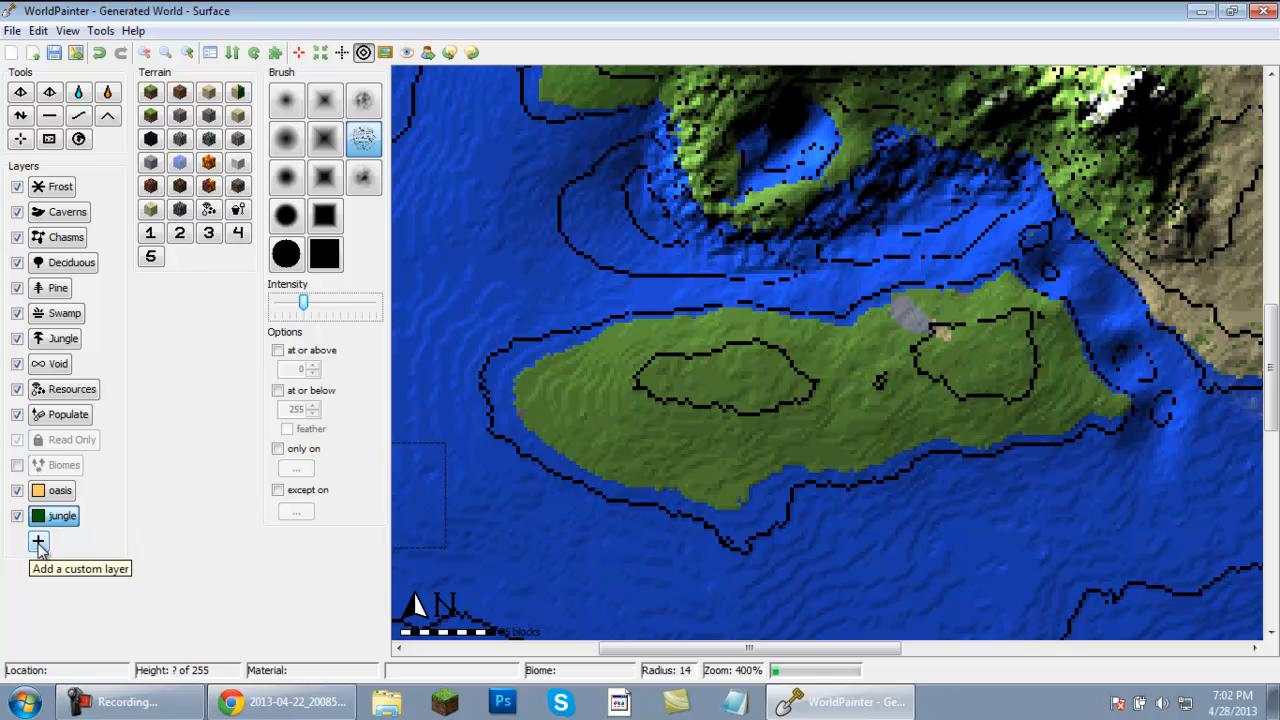
click(240, 170)
scroll(624, 447, down, 3)
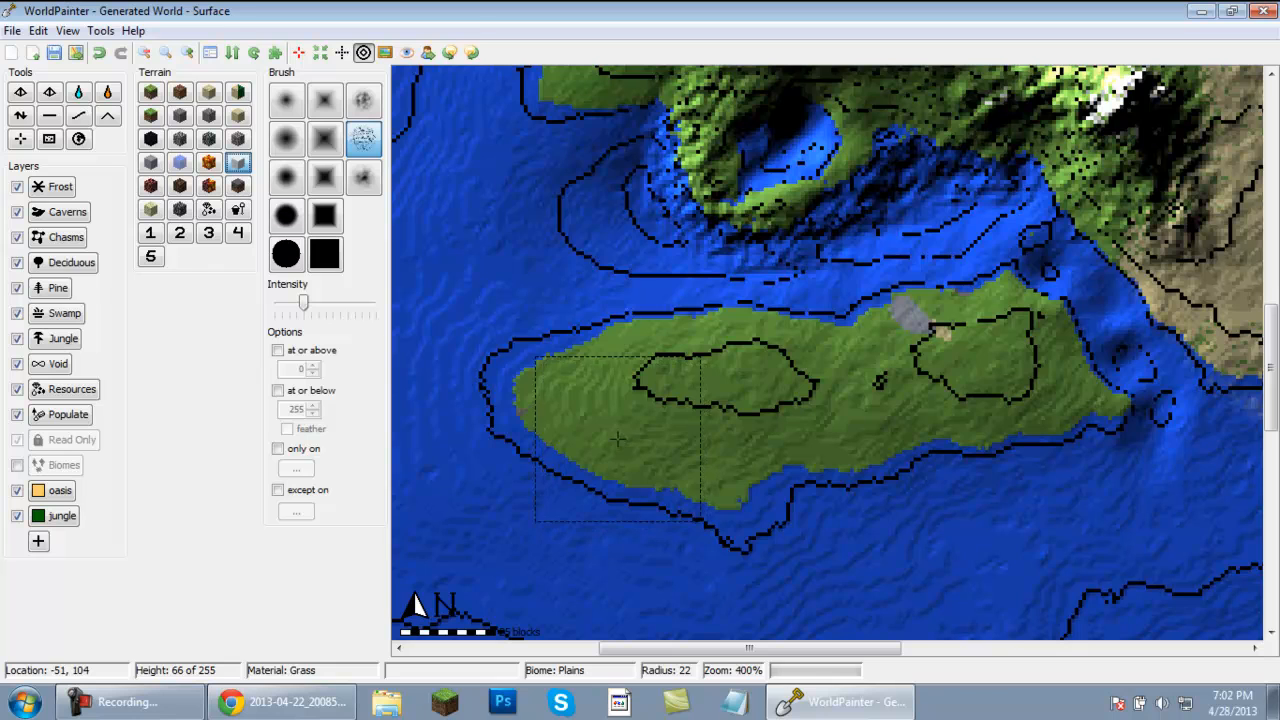
click(287, 178)
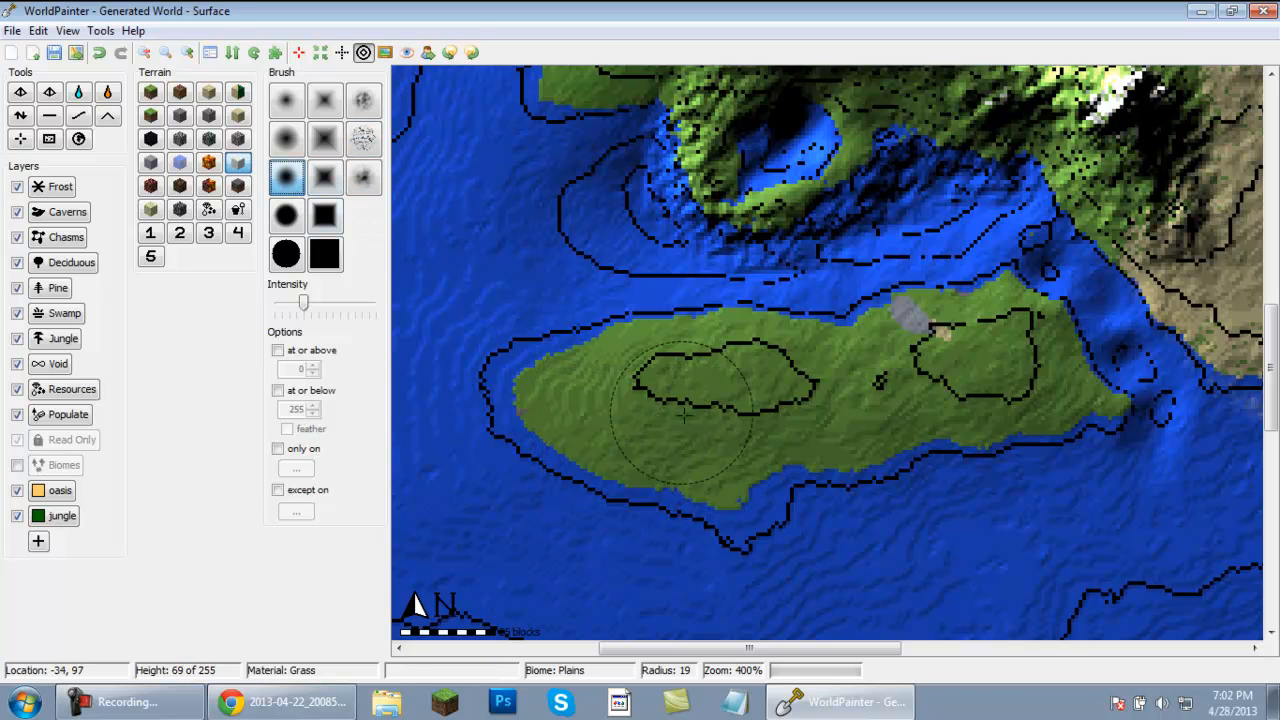
mouse_move(630, 420)
mouse_down()
mouse_move(600, 430)
mouse_move(699, 435)
mouse_move(640, 458)
mouse_move(565, 420)
mouse_move(660, 360)
mouse_move(745, 440)
mouse_move(876, 408)
mouse_move(1076, 402)
mouse_move(1080, 350)
mouse_move(1040, 335)
mouse_move(1010, 295)
mouse_move(985, 316)
mouse_move(740, 355)
mouse_move(690, 340)
mouse_move(570, 415)
mouse_move(540, 402)
mouse_move(707, 421)
mouse_move(892, 388)
mouse_move(837, 407)
mouse_move(845, 458)
mouse_move(798, 434)
mouse_move(838, 400)
mouse_move(777, 346)
mouse_move(818, 339)
mouse_move(805, 395)
mouse_move(600, 395)
mouse_move(648, 343)
mouse_move(720, 362)
mouse_move(960, 345)
mouse_move(1010, 418)
mouse_move(1100, 410)
mouse_move(750, 390)
mouse_move(706, 487)
mouse_move(600, 446)
mouse_move(665, 408)
mouse_move(665, 394)
mouse_move(835, 415)
mouse_move(955, 383)
mouse_move(925, 365)
mouse_move(885, 370)
mouse_move(1055, 340)
mouse_up()
scroll(602, 403, up, 16)
scroll(824, 427, down, 15)
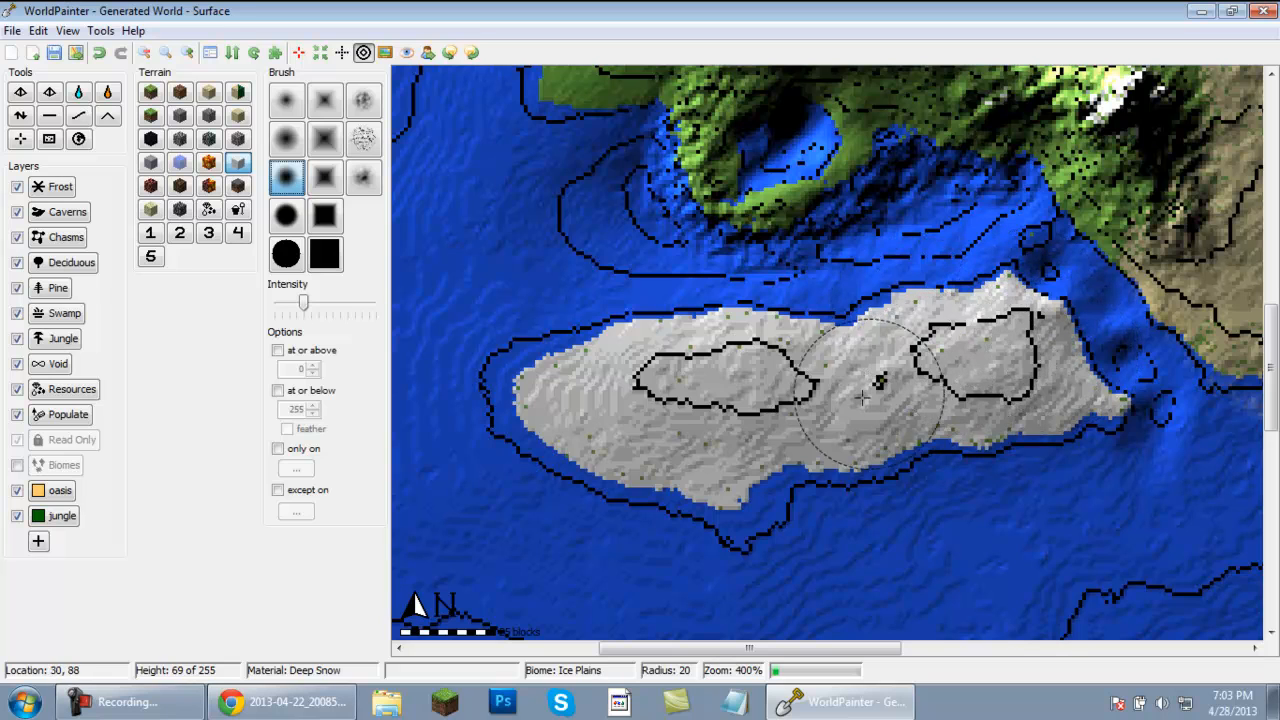
scroll(877, 422, up, 1)
scroll(877, 422, up, 4)
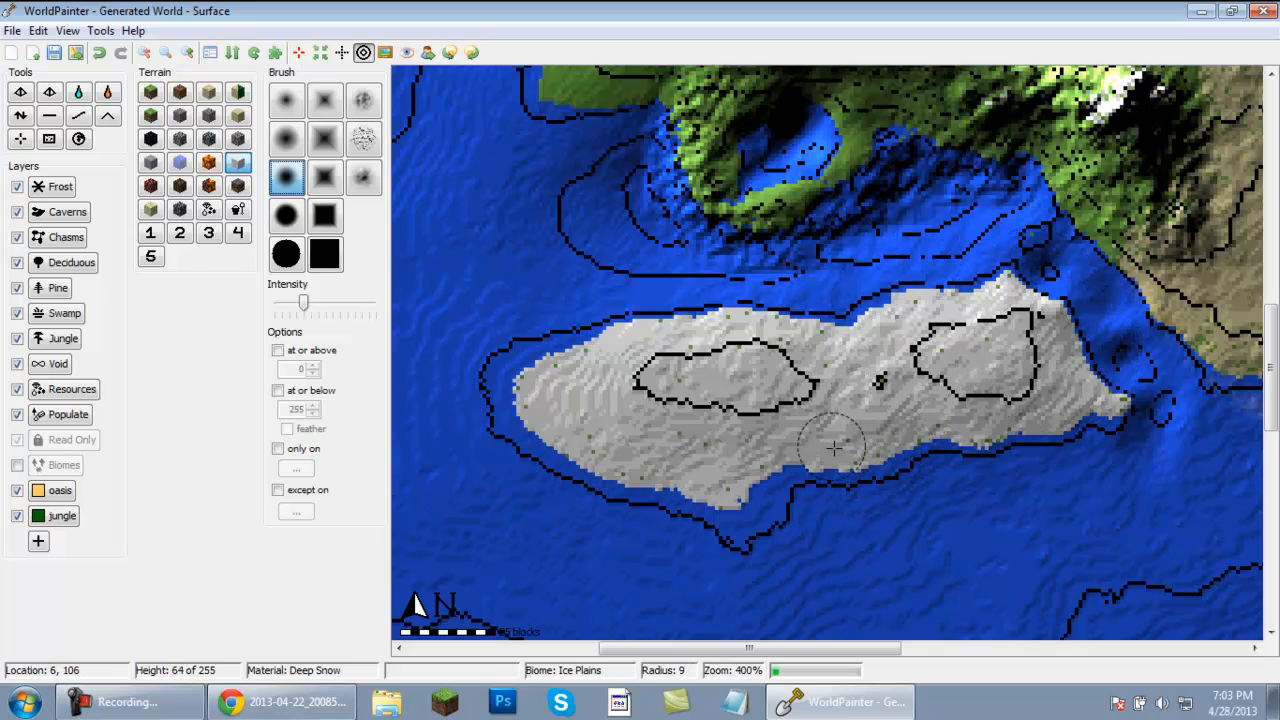
mouse_move(1271, 405)
mouse_down()
mouse_move(1251, 255)
mouse_move(1249, 333)
mouse_move(1277, 353)
mouse_move(1279, 402)
mouse_up()
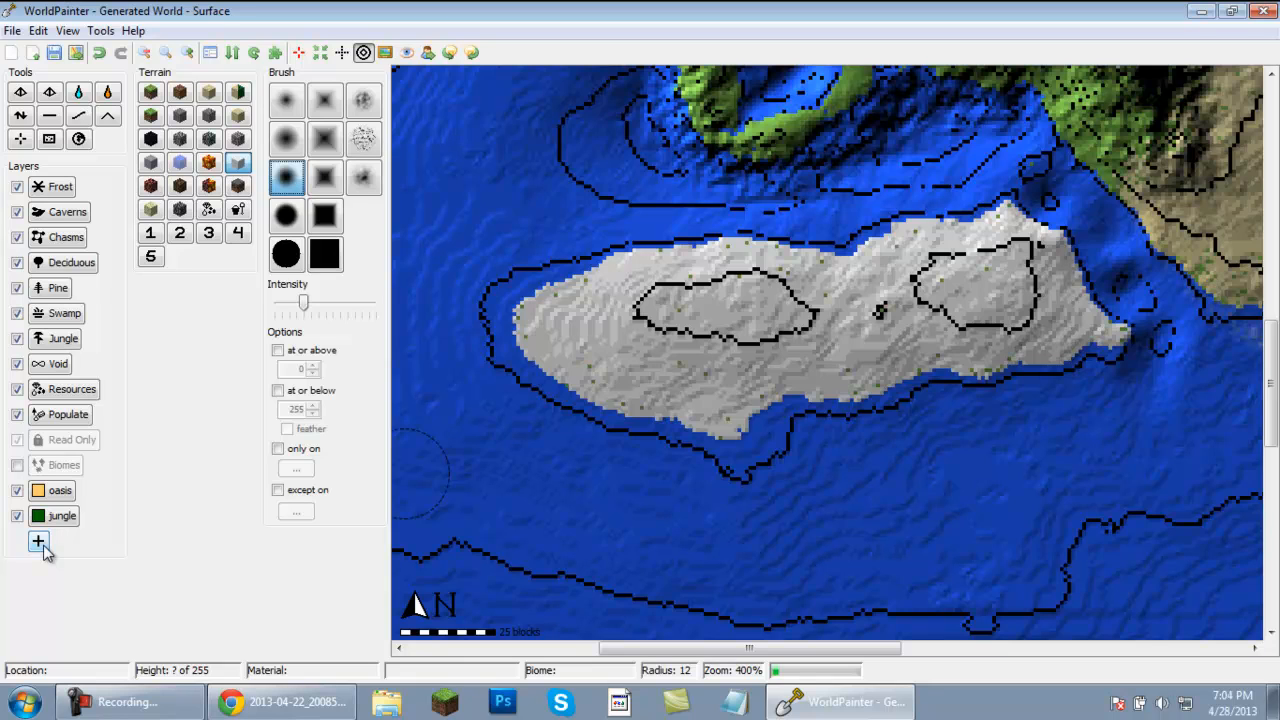
click(112, 702)
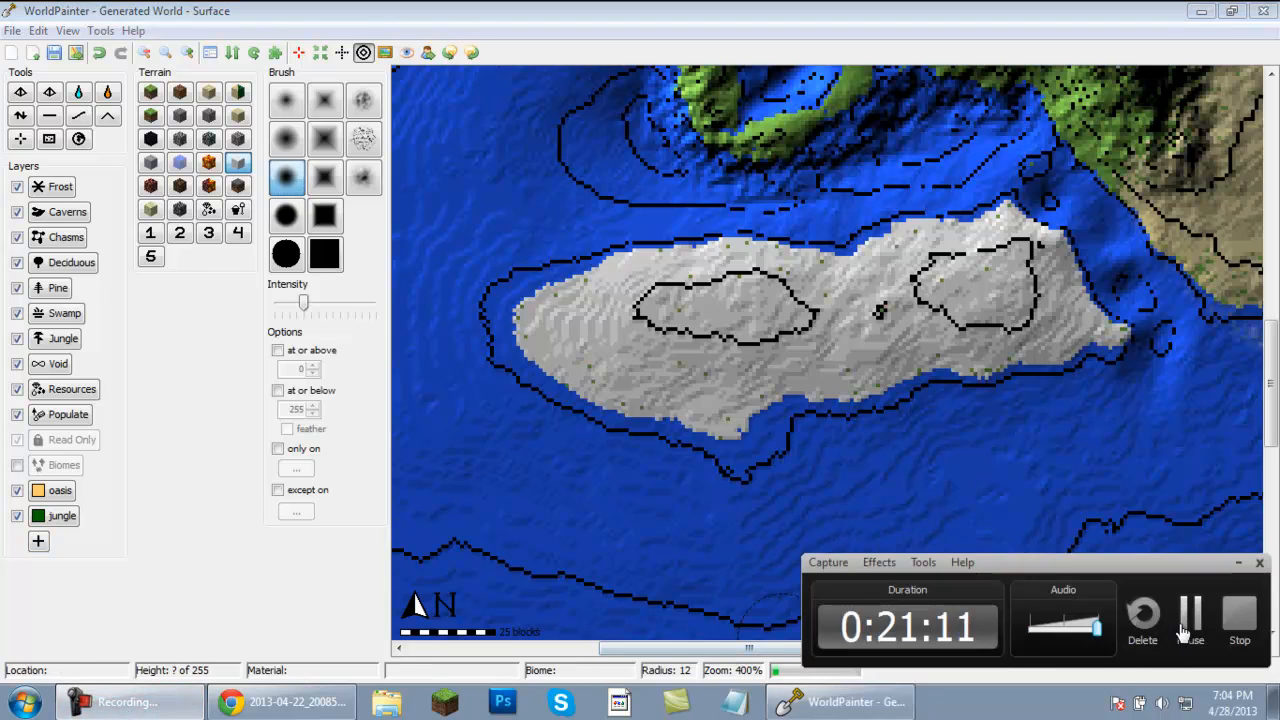
click(1183, 632)
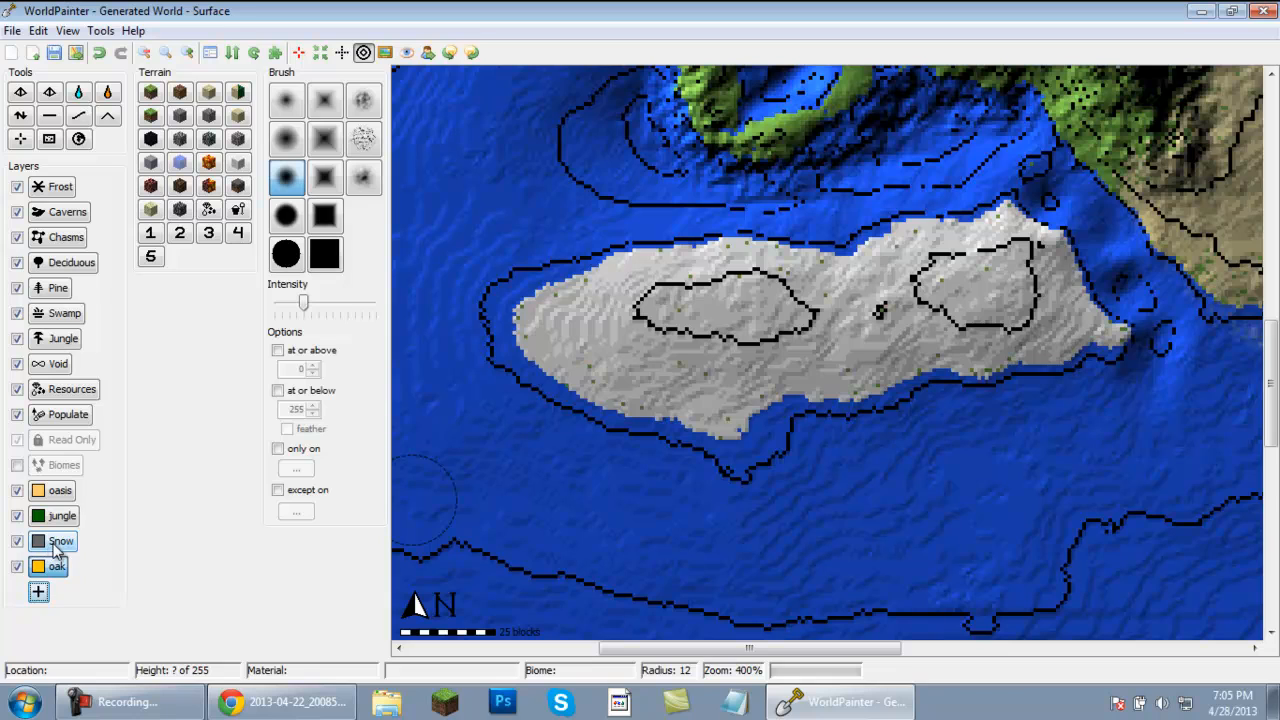
Paint the custom Snow tree layer over the snow-covered southern island with a soft round brush.
scroll(672, 348, down, 4)
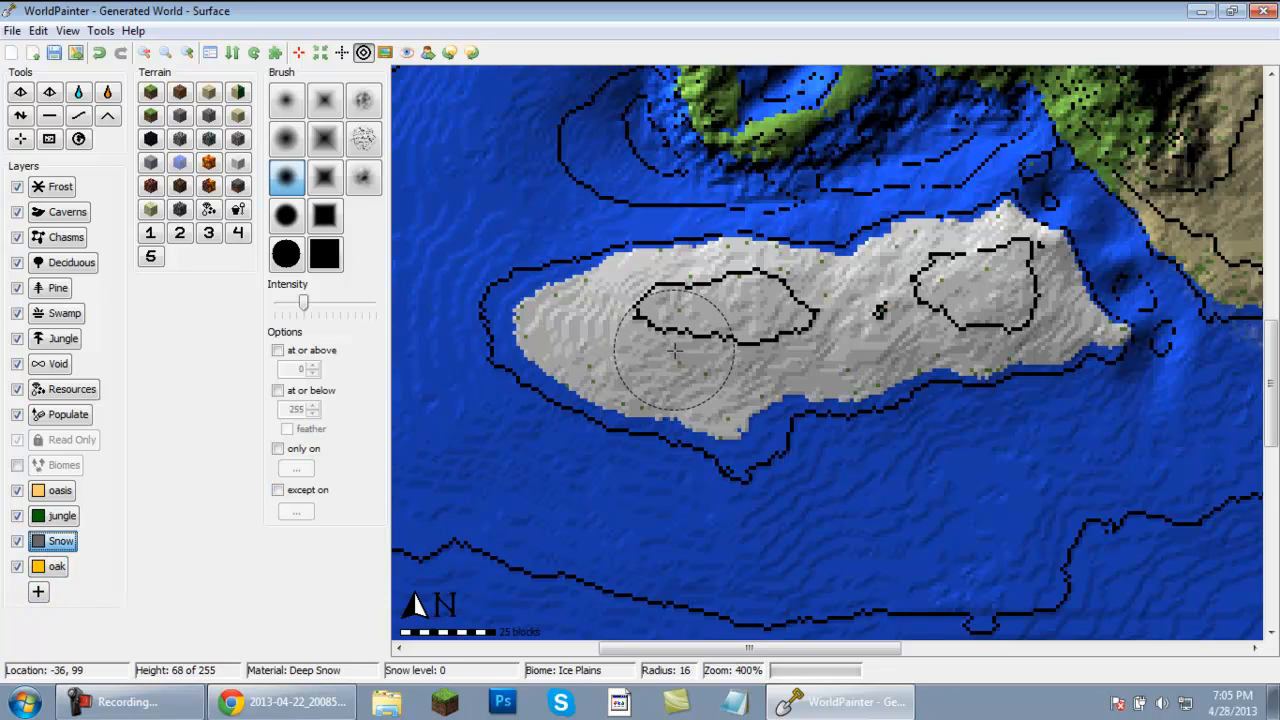
scroll(674, 354, up, 5)
mouse_move(678, 355)
mouse_down()
mouse_move(866, 343)
mouse_move(750, 319)
mouse_move(794, 351)
mouse_move(707, 372)
mouse_move(735, 405)
mouse_move(586, 371)
mouse_move(586, 325)
mouse_move(733, 265)
mouse_move(580, 298)
mouse_move(565, 325)
mouse_move(811, 296)
mouse_move(987, 253)
mouse_move(1050, 300)
mouse_move(904, 334)
mouse_move(832, 265)
mouse_move(755, 380)
mouse_move(985, 350)
mouse_move(898, 255)
mouse_move(610, 295)
mouse_move(715, 400)
mouse_up()
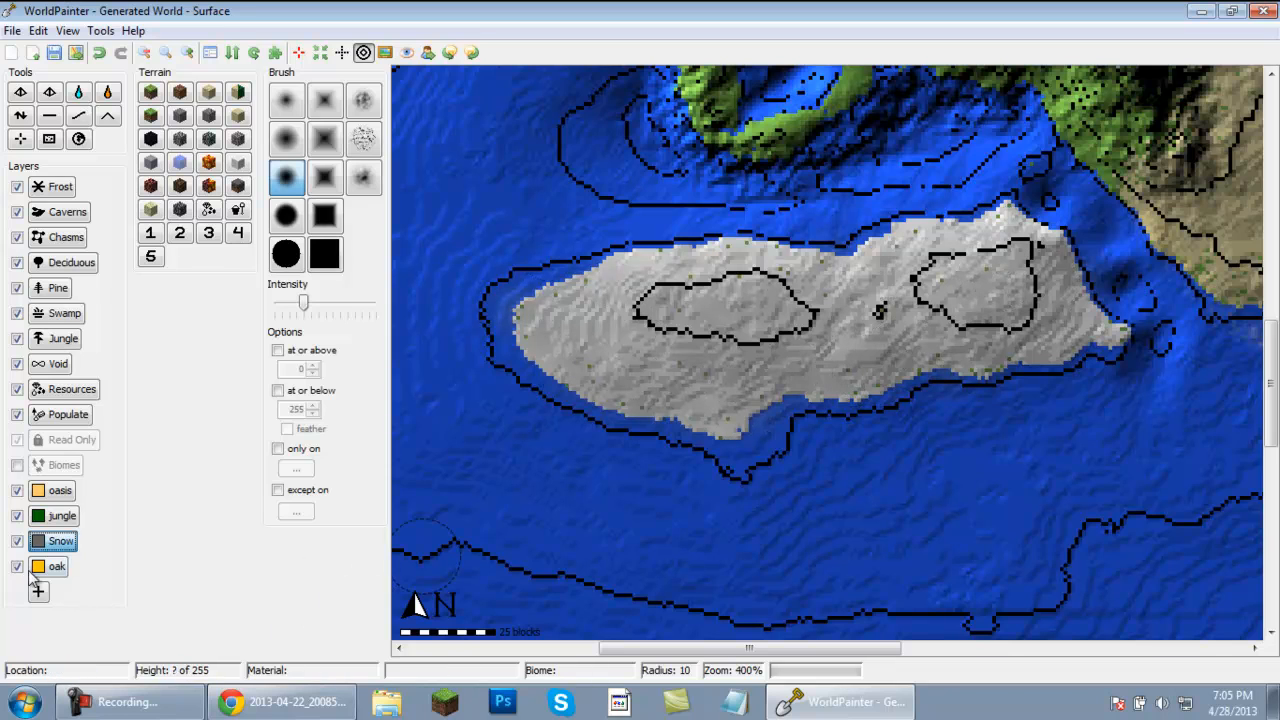
Paint the custom oak tree layer over the eastern grassland between the mountains, the river and the desert.
click(66, 568)
drag(1271, 438, 1271, 352)
scroll(1193, 317, down, 1)
mouse_move(1193, 317)
mouse_down()
mouse_move(1185, 295)
mouse_move(1209, 295)
mouse_move(1170, 330)
mouse_move(1118, 296)
mouse_move(1065, 315)
mouse_move(1015, 255)
mouse_move(985, 185)
mouse_move(1040, 90)
mouse_move(1105, 245)
mouse_move(1043, 105)
mouse_move(1020, 228)
mouse_move(1157, 298)
mouse_move(1030, 330)
mouse_move(985, 245)
mouse_move(995, 178)
mouse_move(950, 178)
mouse_move(935, 235)
mouse_move(1007, 110)
mouse_move(1092, 231)
mouse_move(1023, 210)
mouse_move(1146, 270)
mouse_move(1152, 258)
mouse_up()
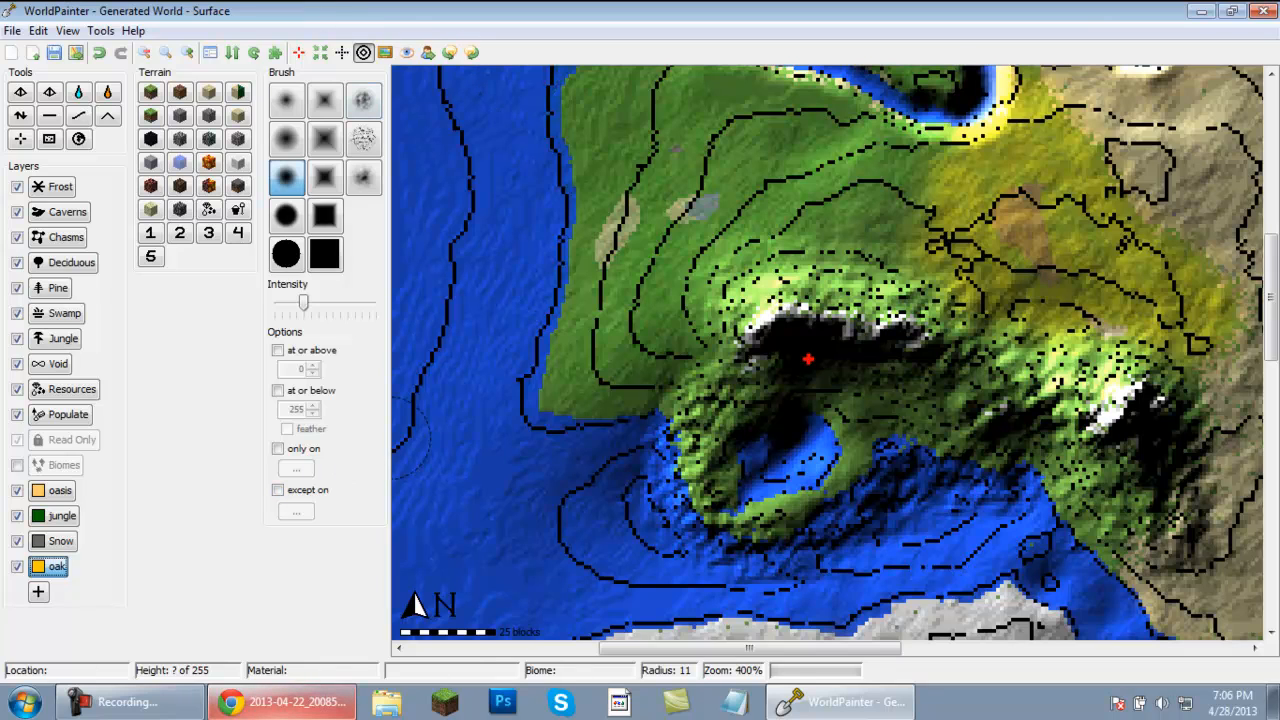
mouse_move(140, 707)
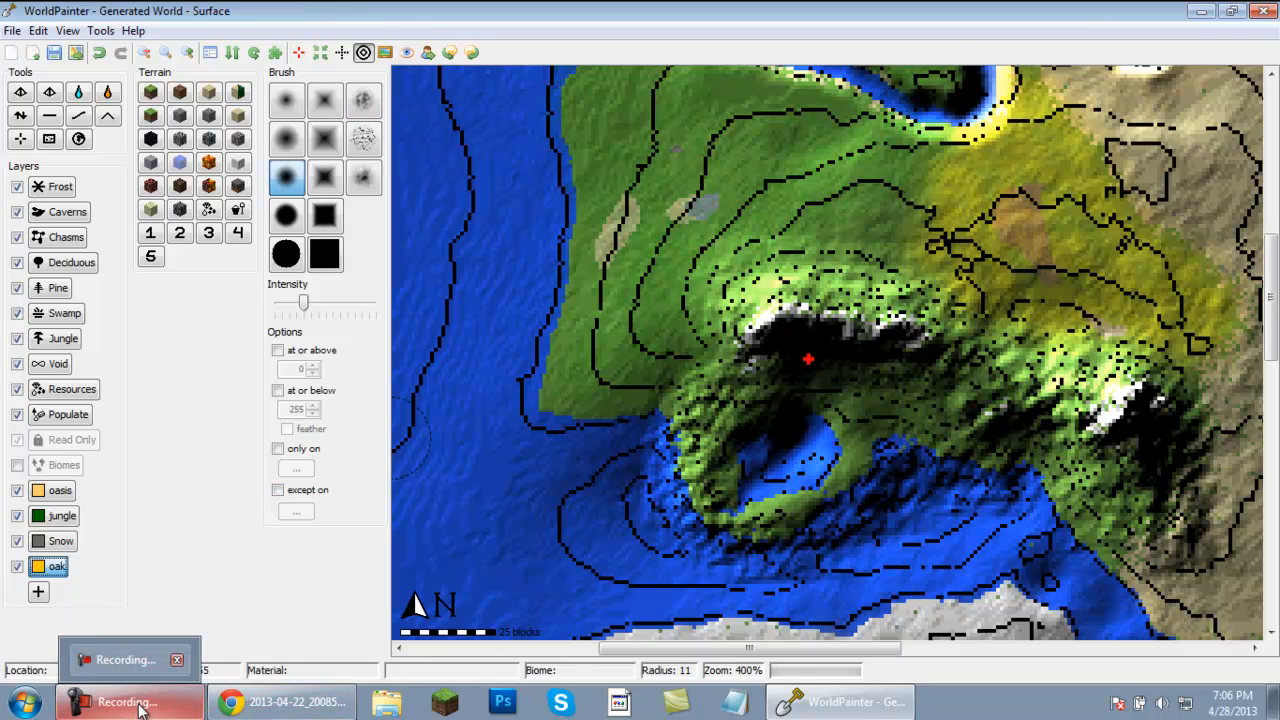
mouse_move(270, 710)
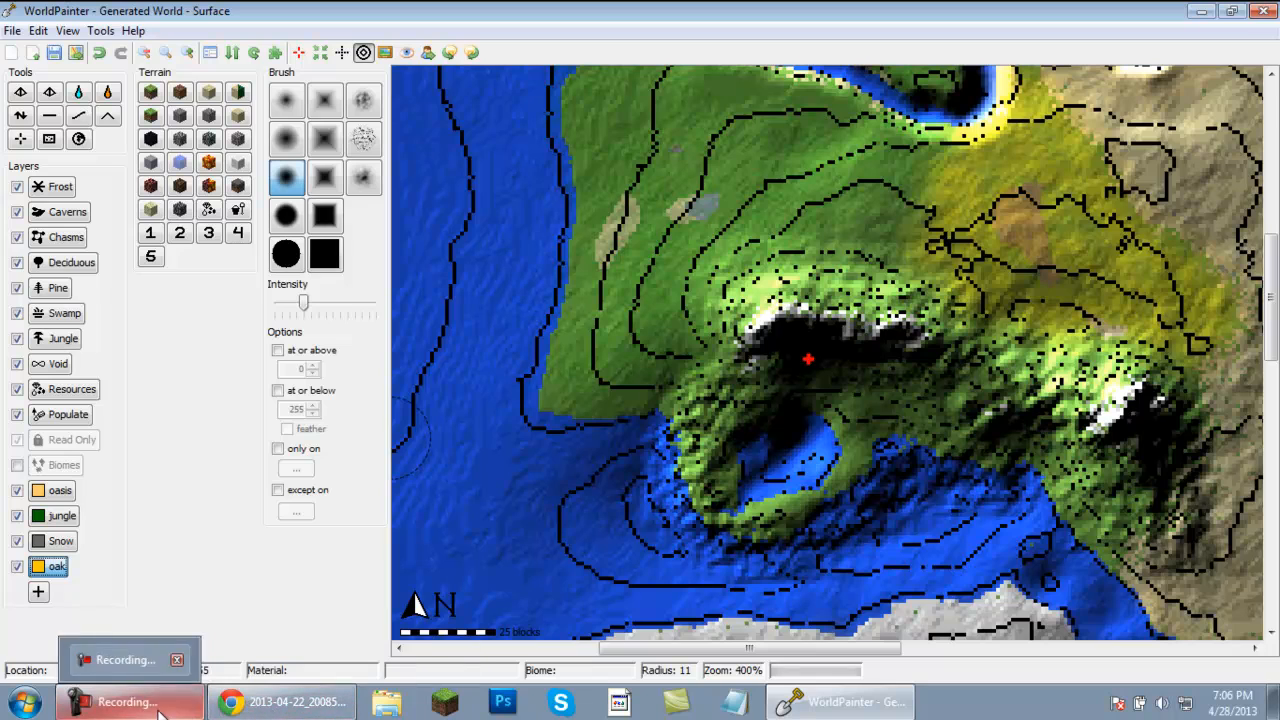
click(110, 660)
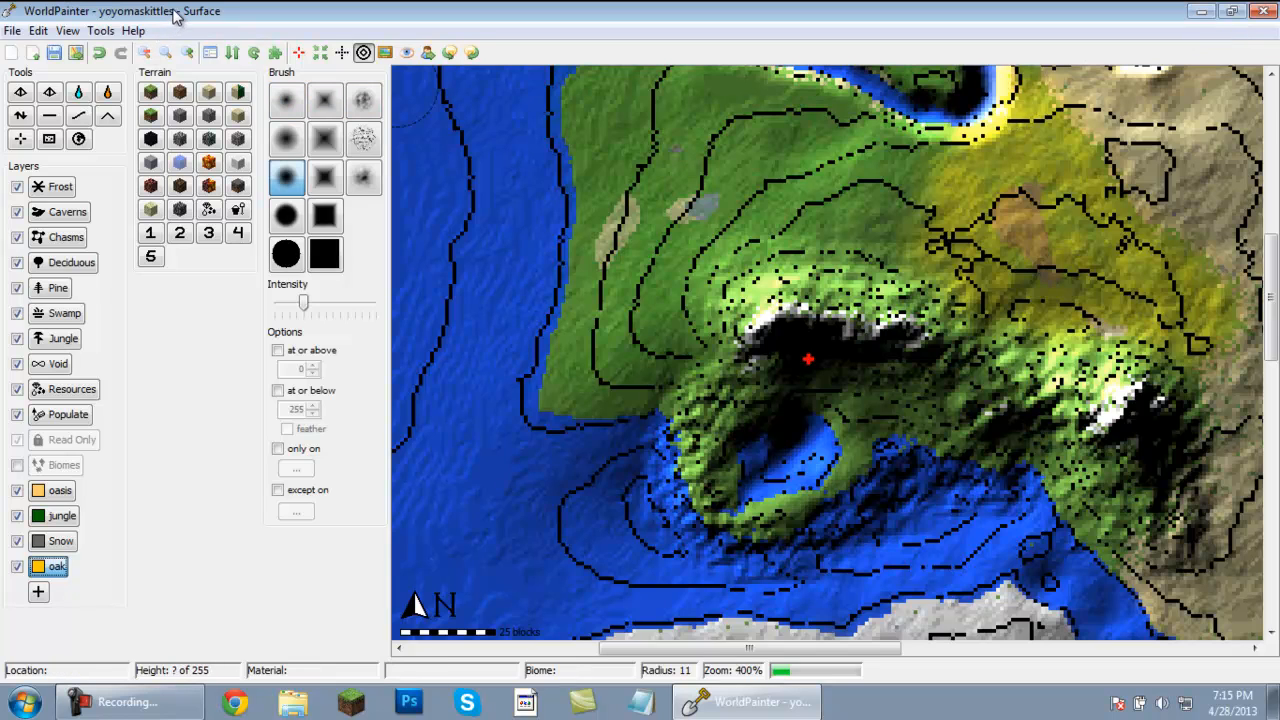
Save the yoyomaskittles world and close WorldPainter.
click(14, 34)
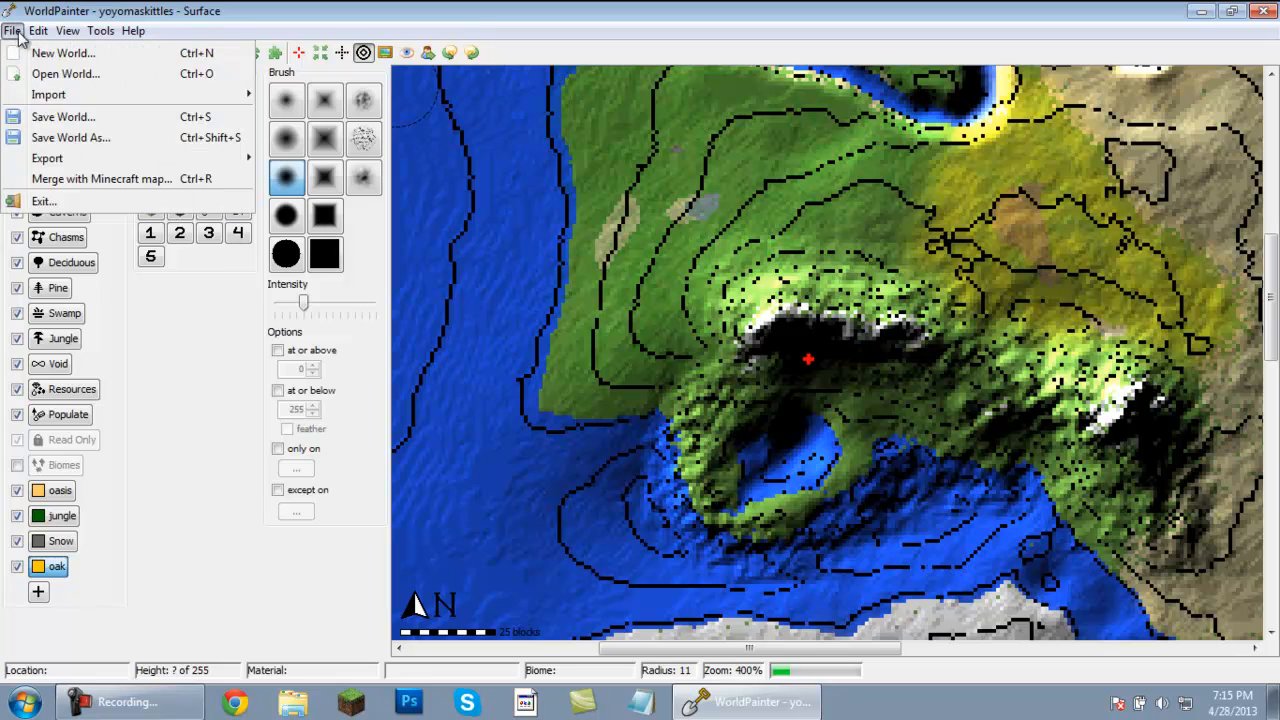
click(43, 118)
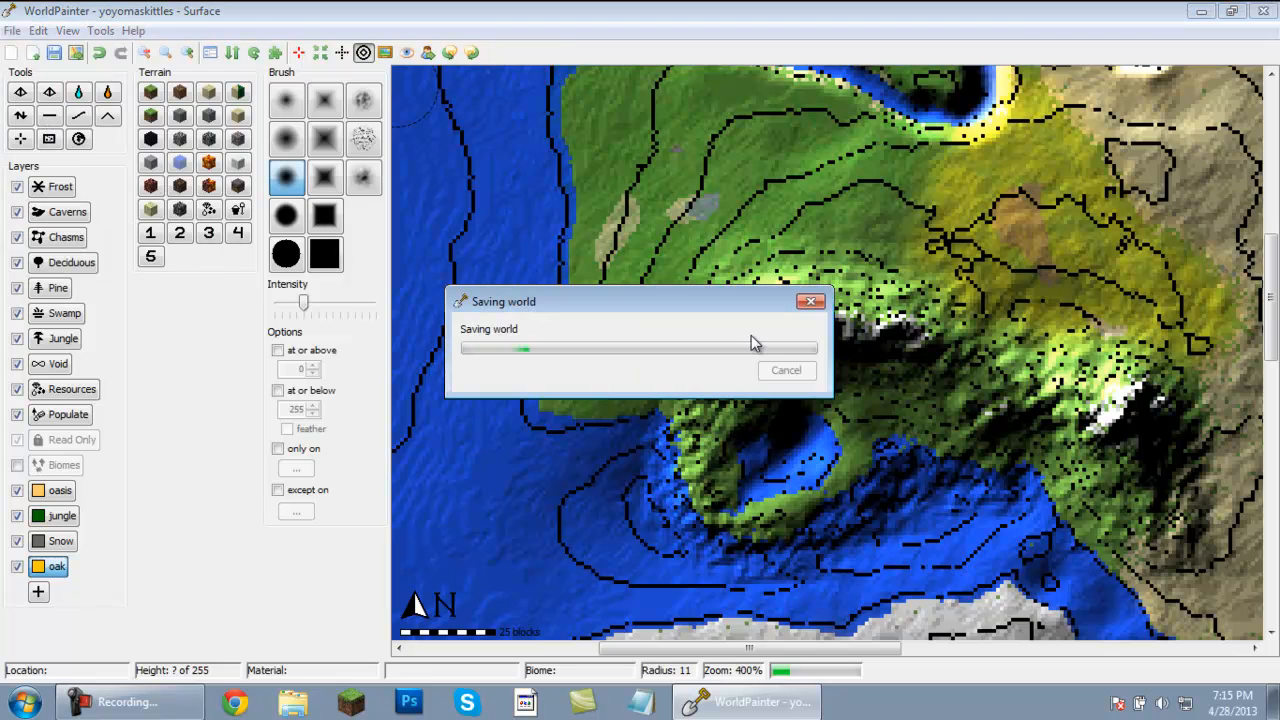
click(1263, 12)
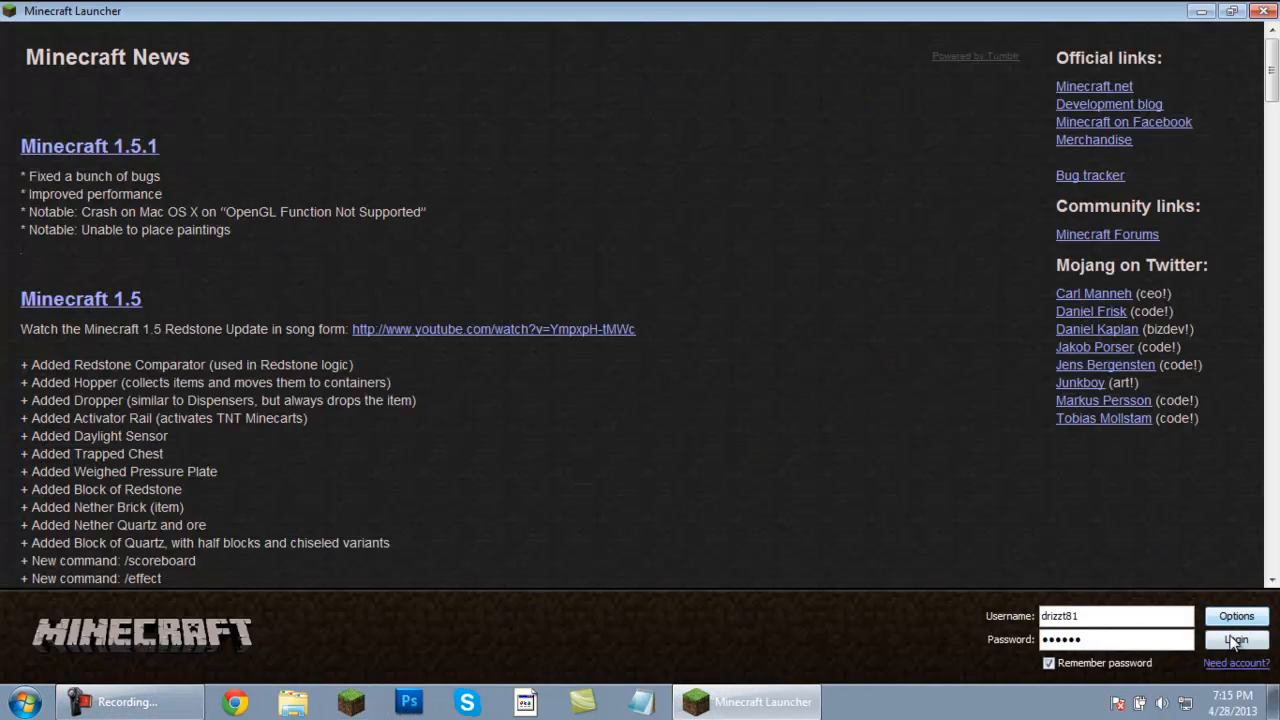
Log in to Minecraft with the remembered account and load the singleplayer world yoyomaskittles.
click(1235, 640)
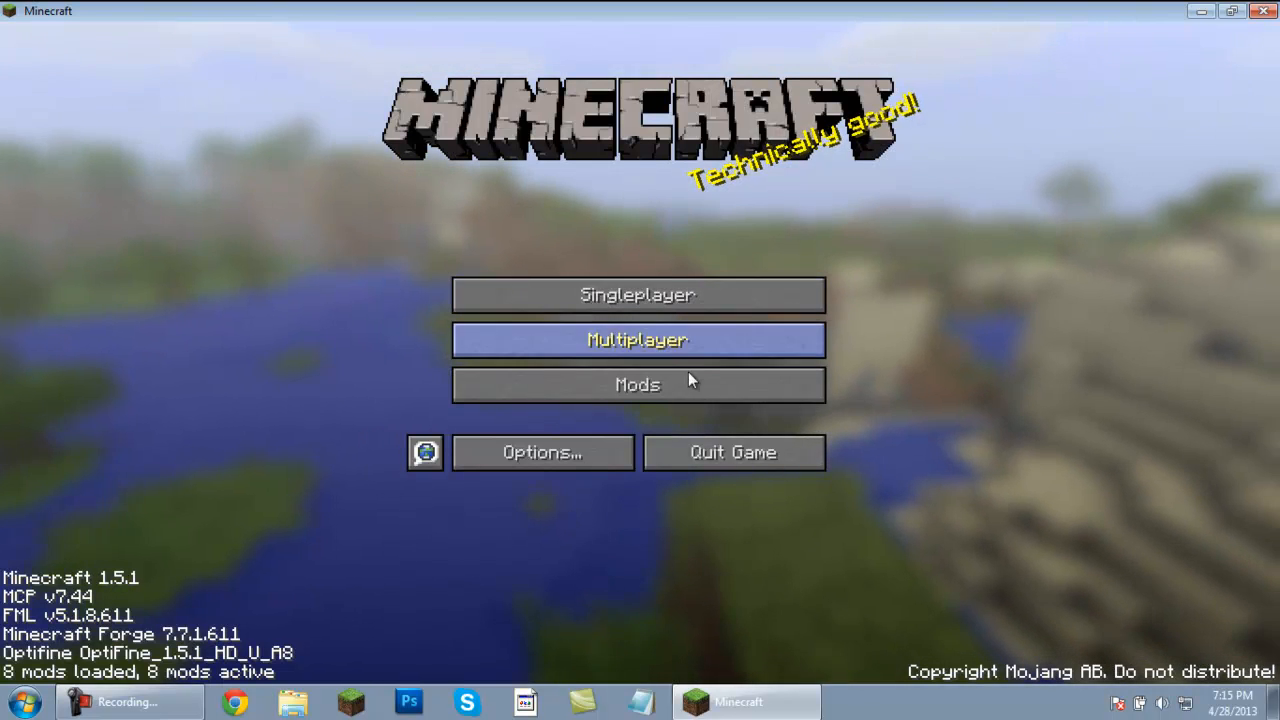
click(705, 346)
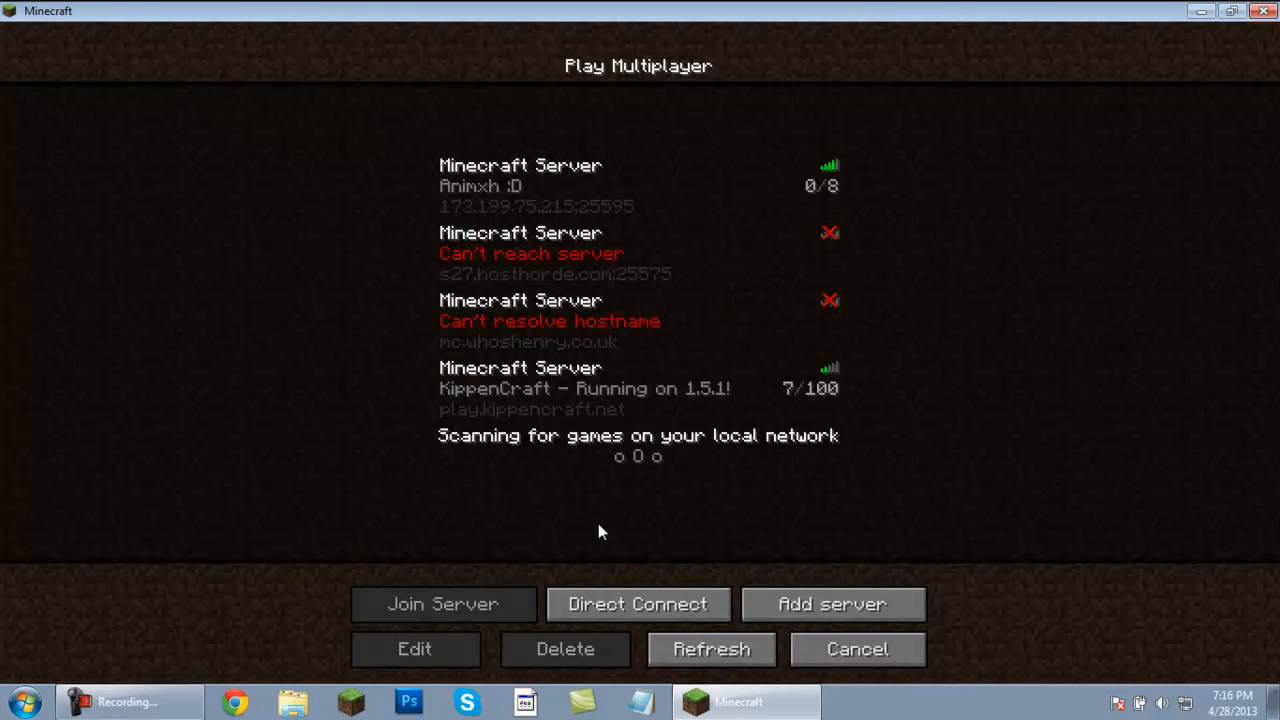
click(810, 650)
click(621, 296)
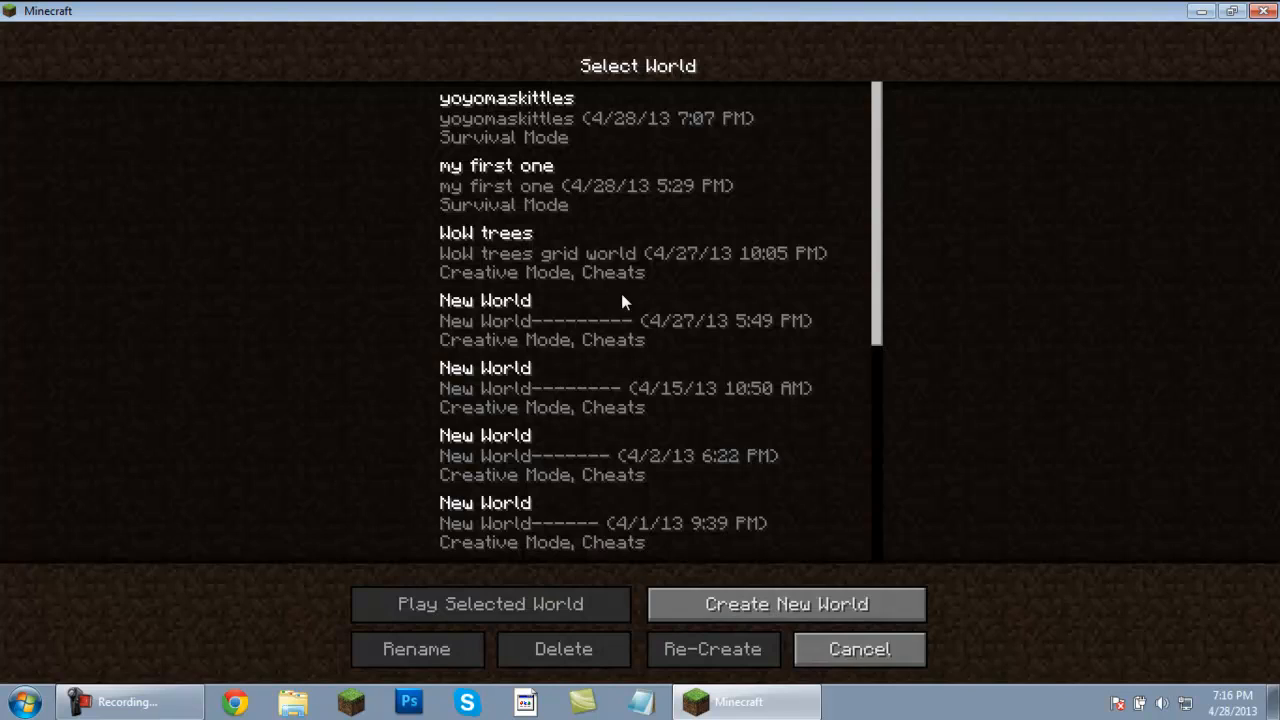
double_click(551, 122)
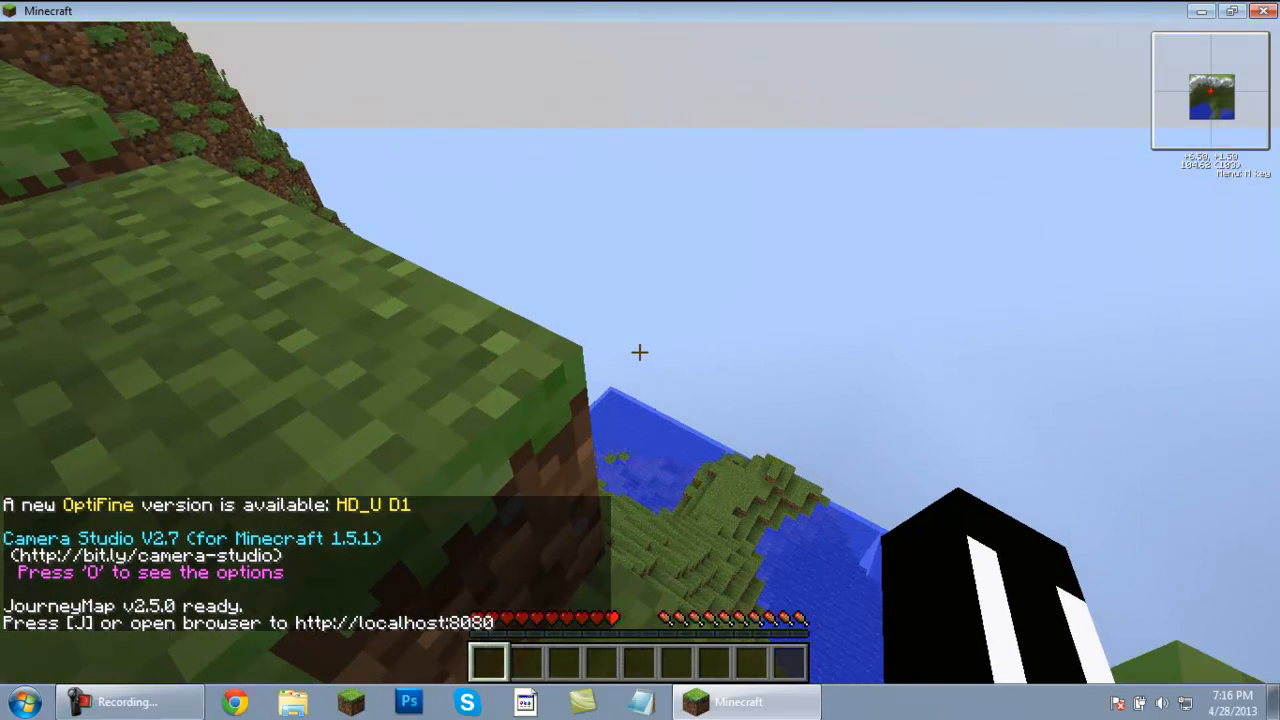
Adjust the render distance in the video settings and return to the world.
key(Escape)
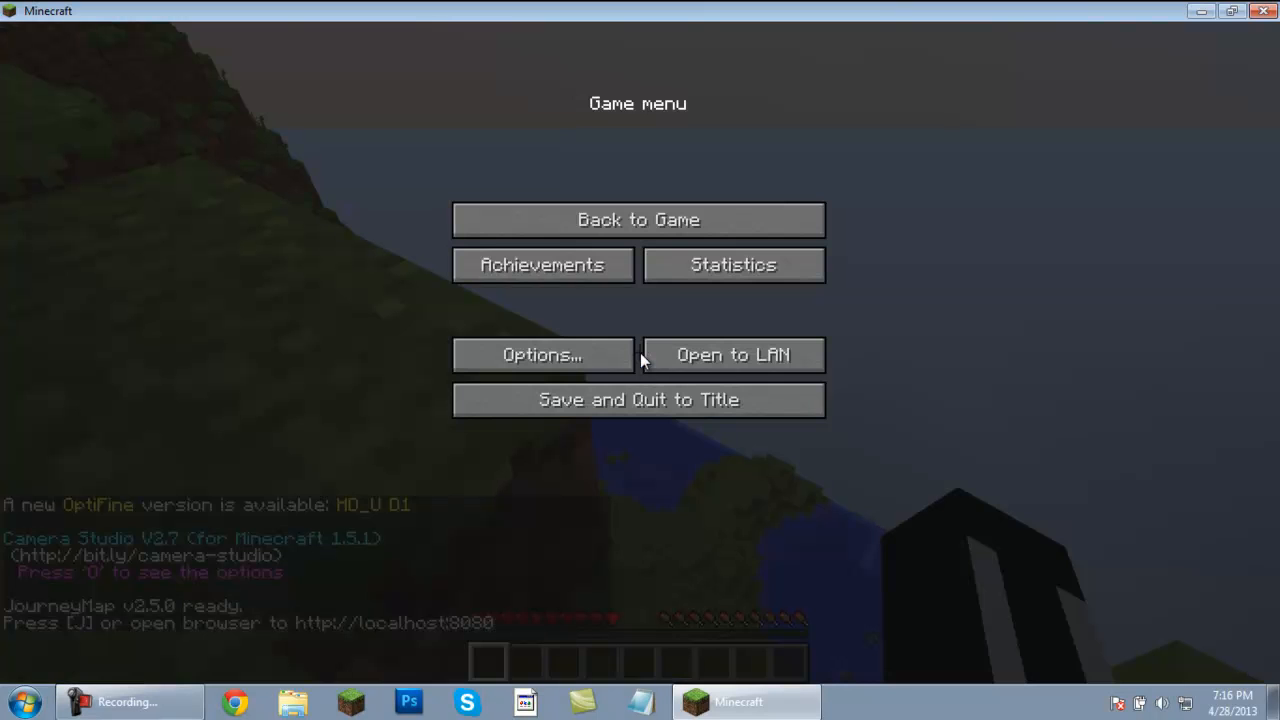
key(Escape)
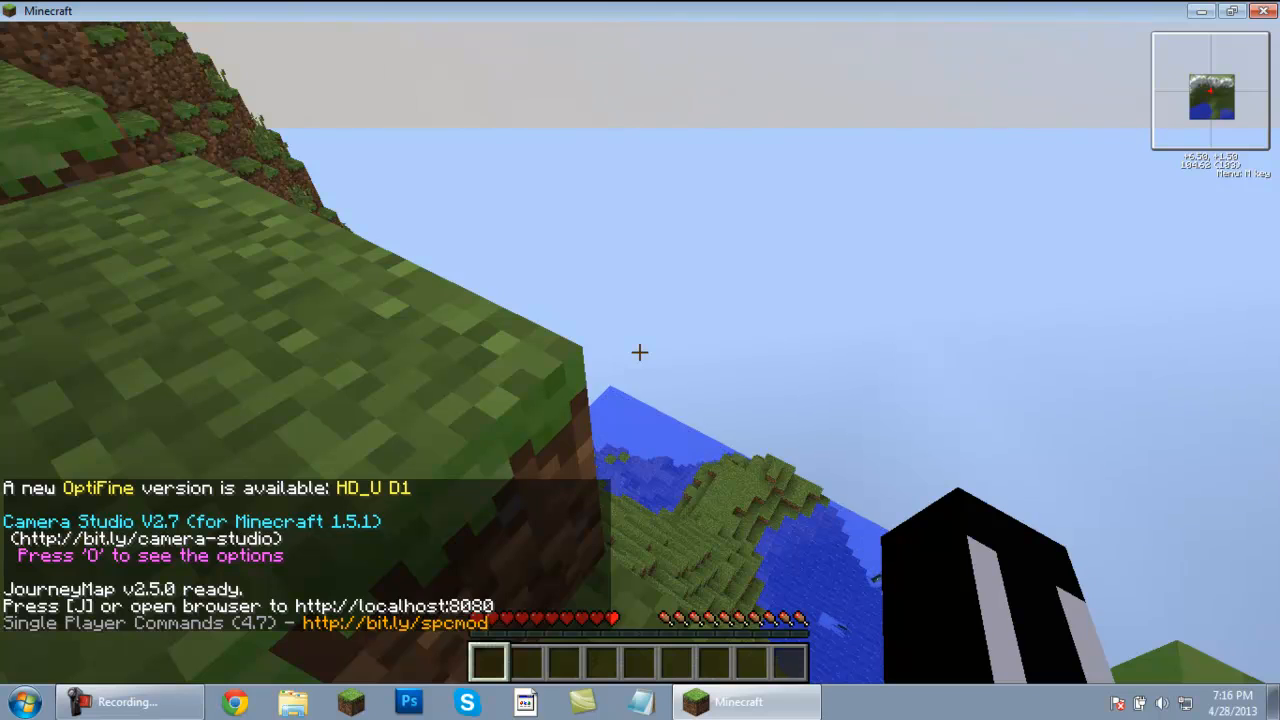
key(Escape)
click(625, 355)
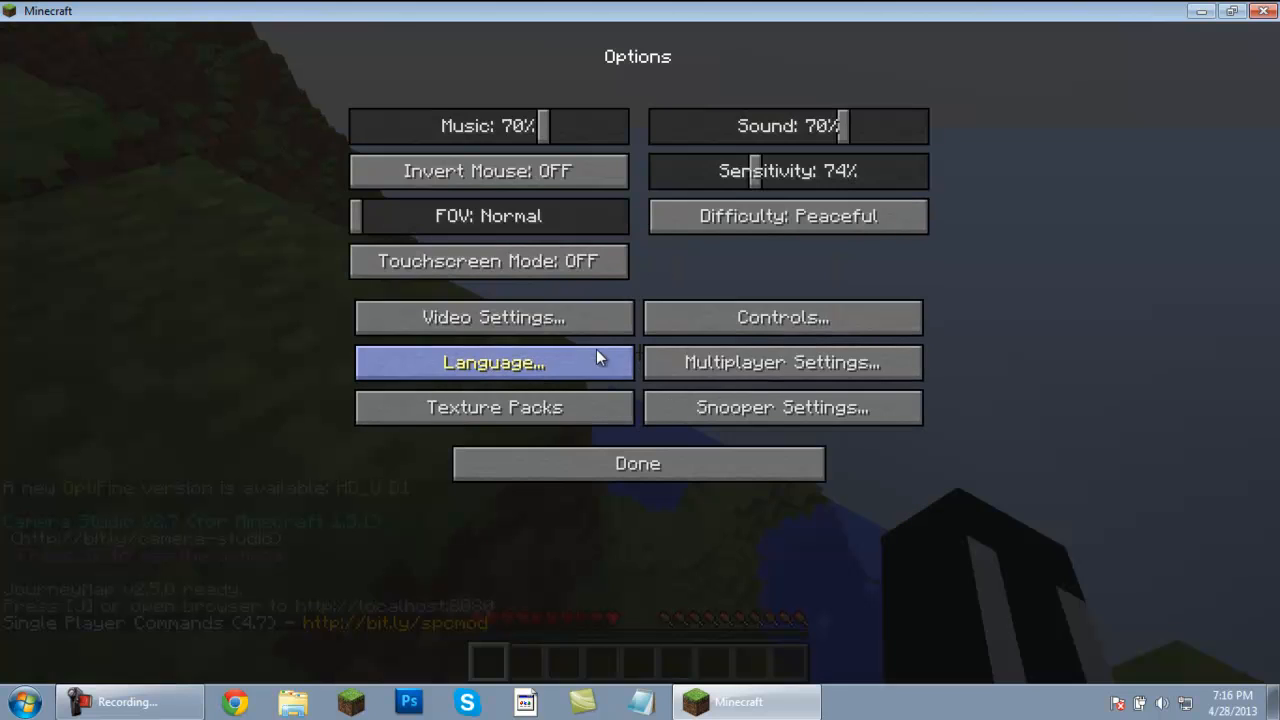
click(610, 317)
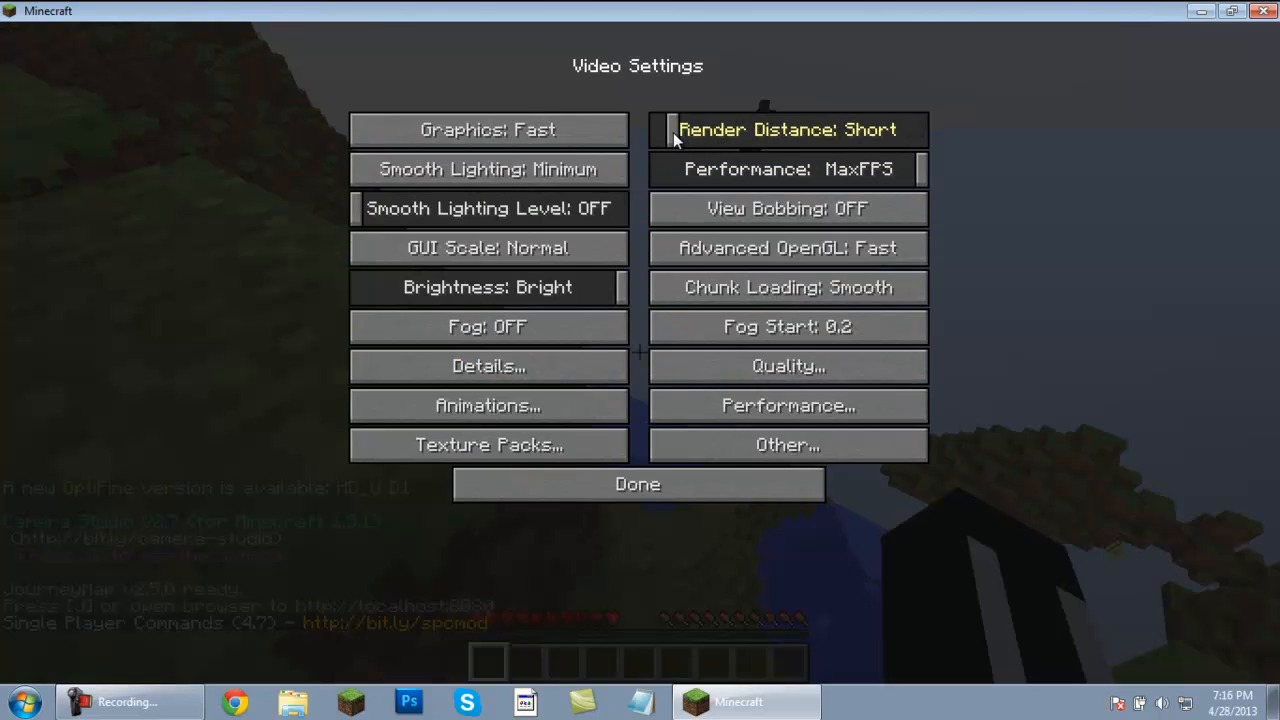
key(Escape)
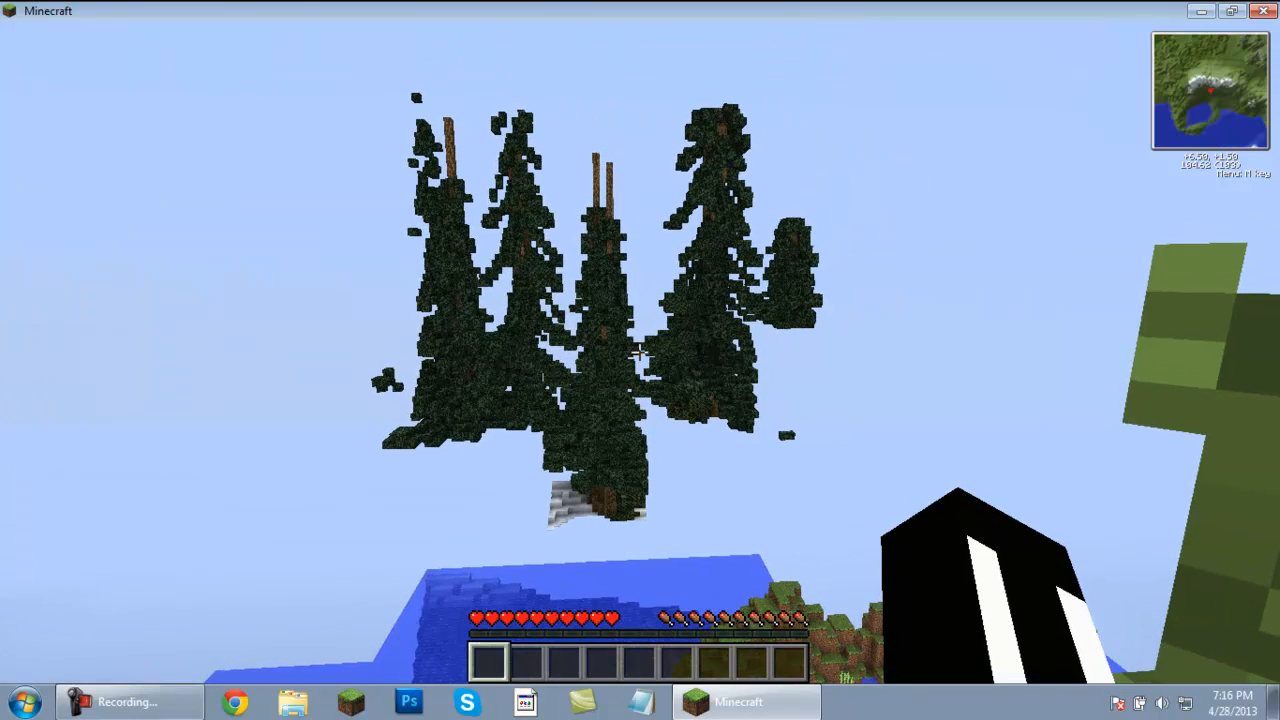
key(Escape)
key(Escape)
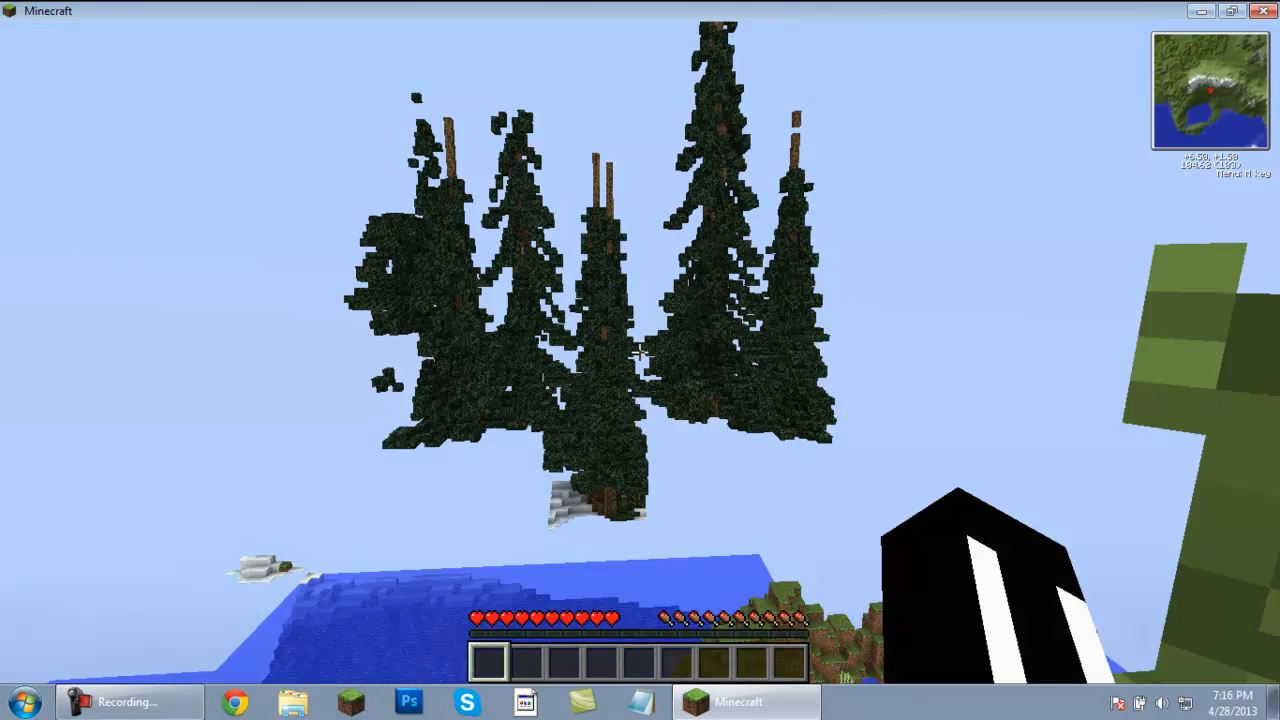
Switch the game mode to creative with the chat command gm 1.
text(t)
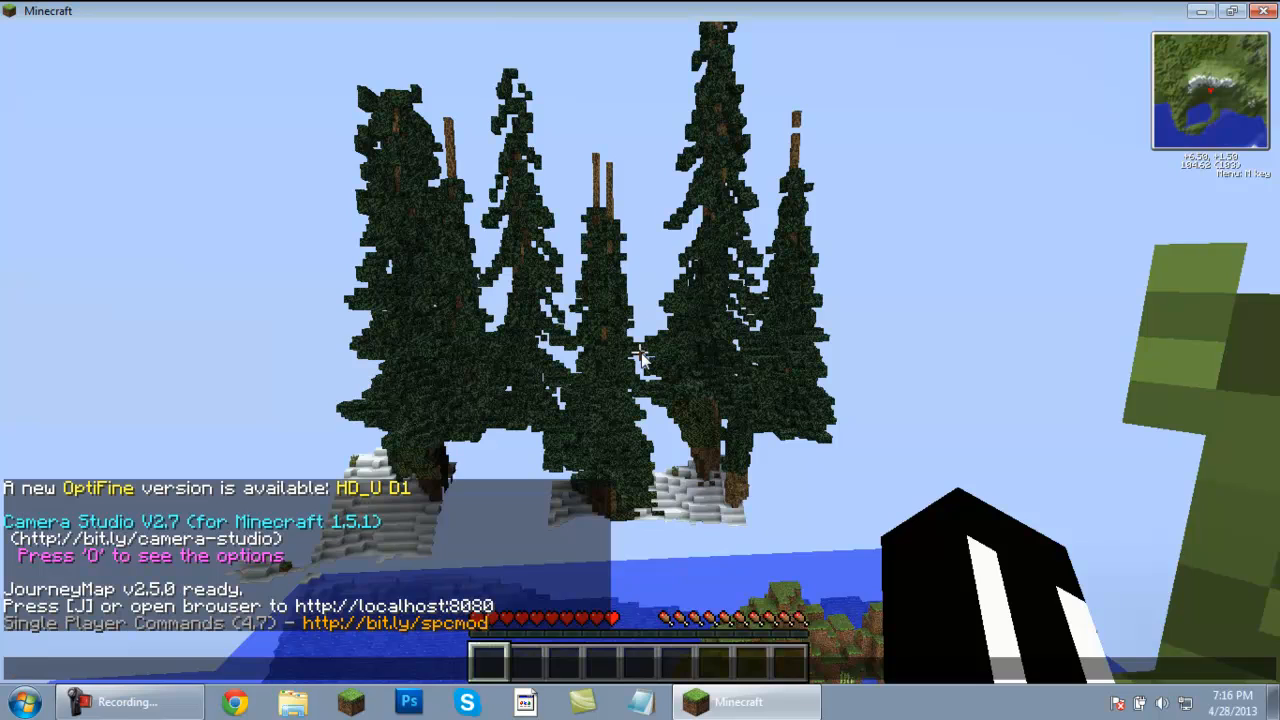
text(gm 1)
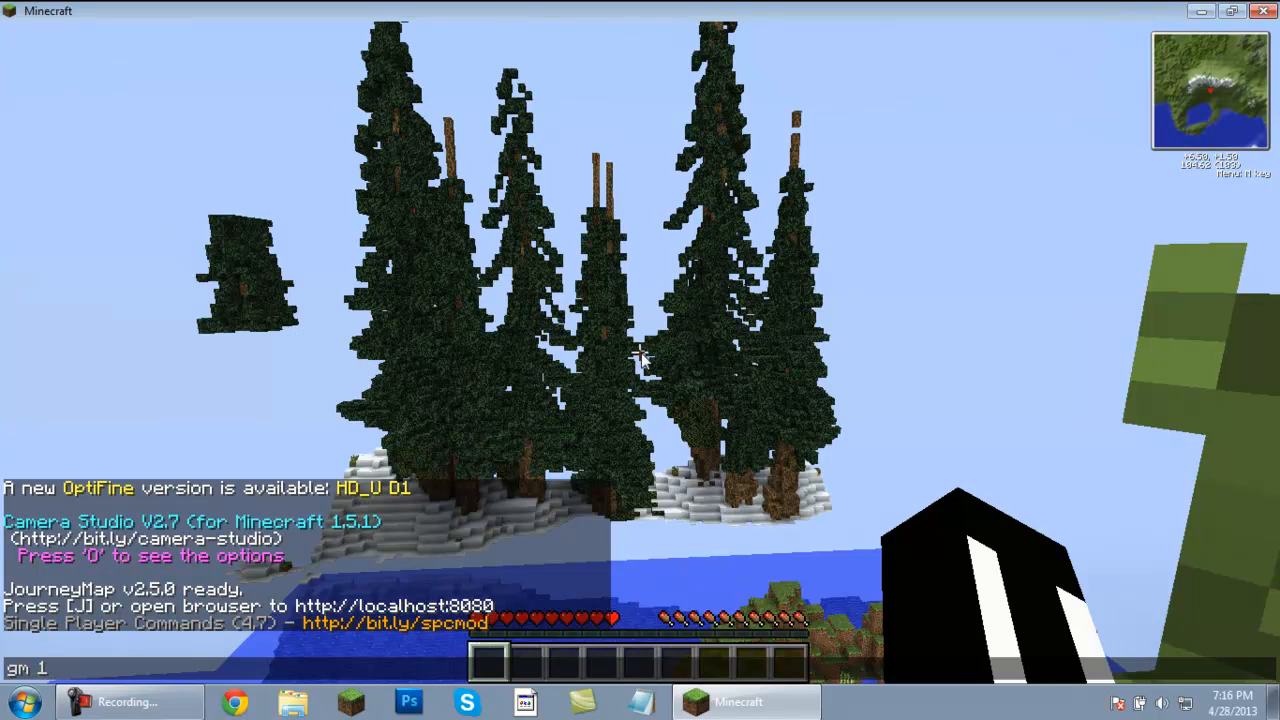
key(Return)
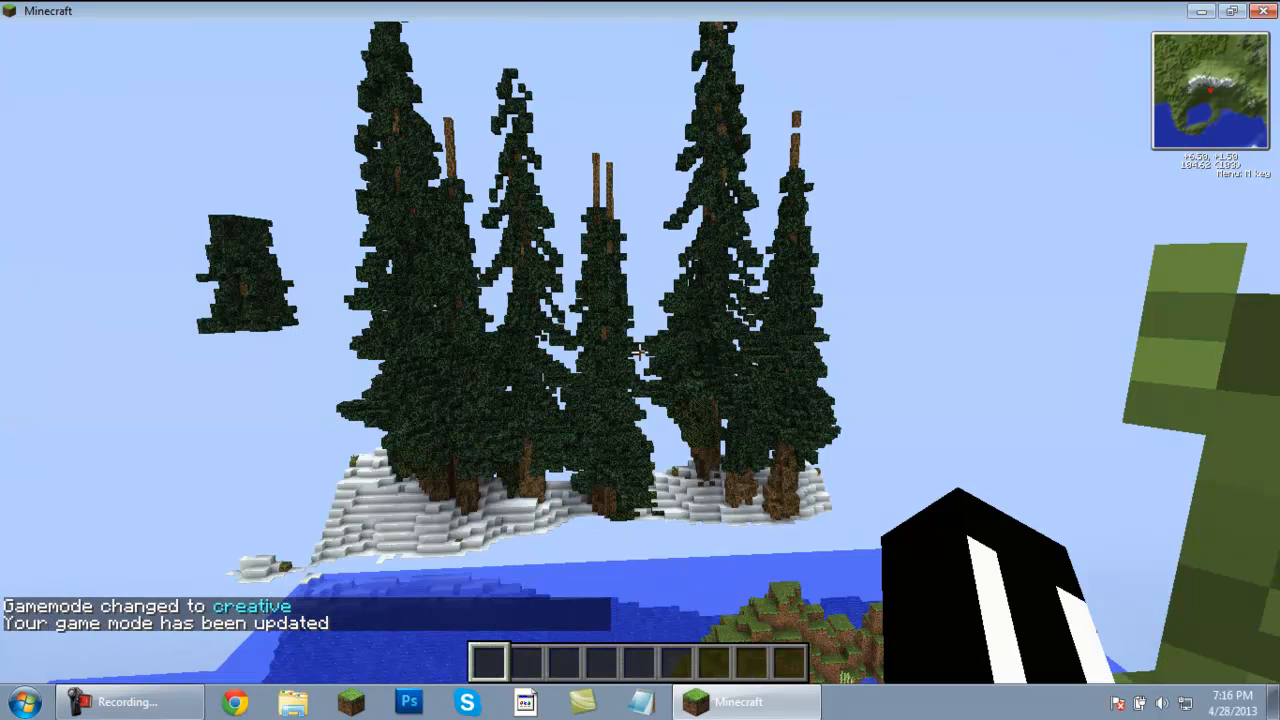
Toggle flying off and back on with the /fly command, and head down the mountainside toward the river.
key(space)
key(space)
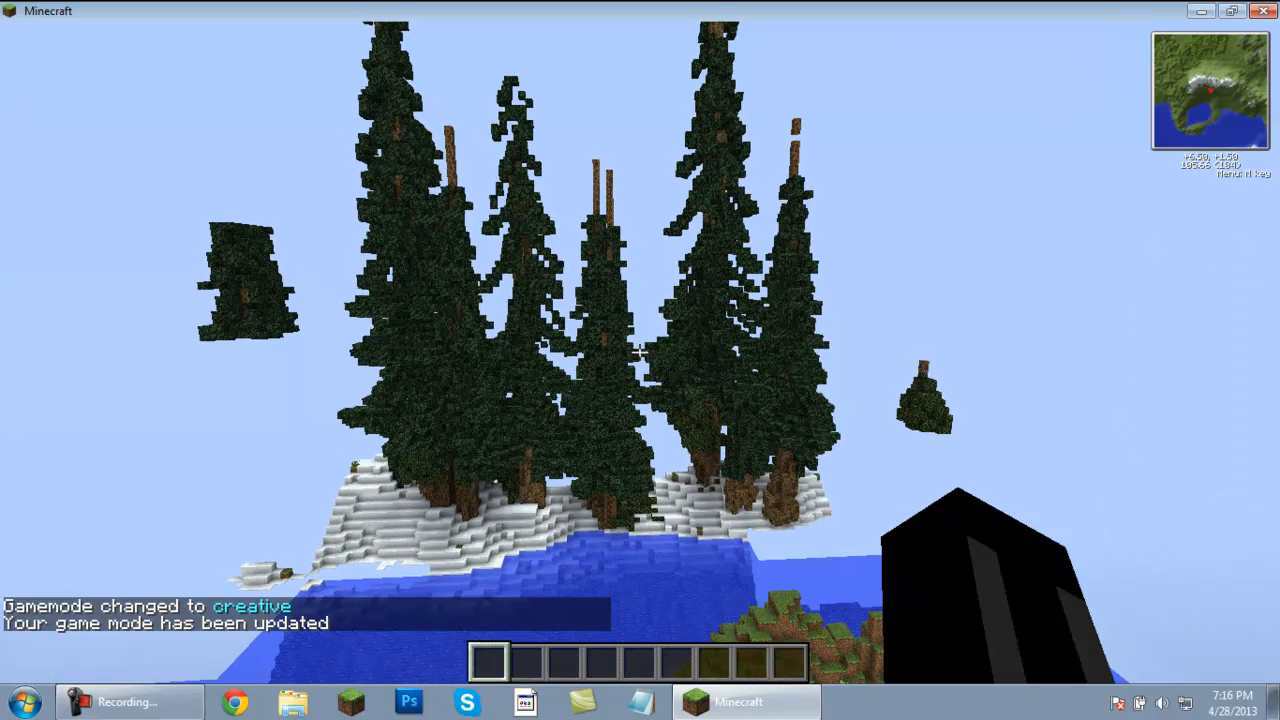
key(t)
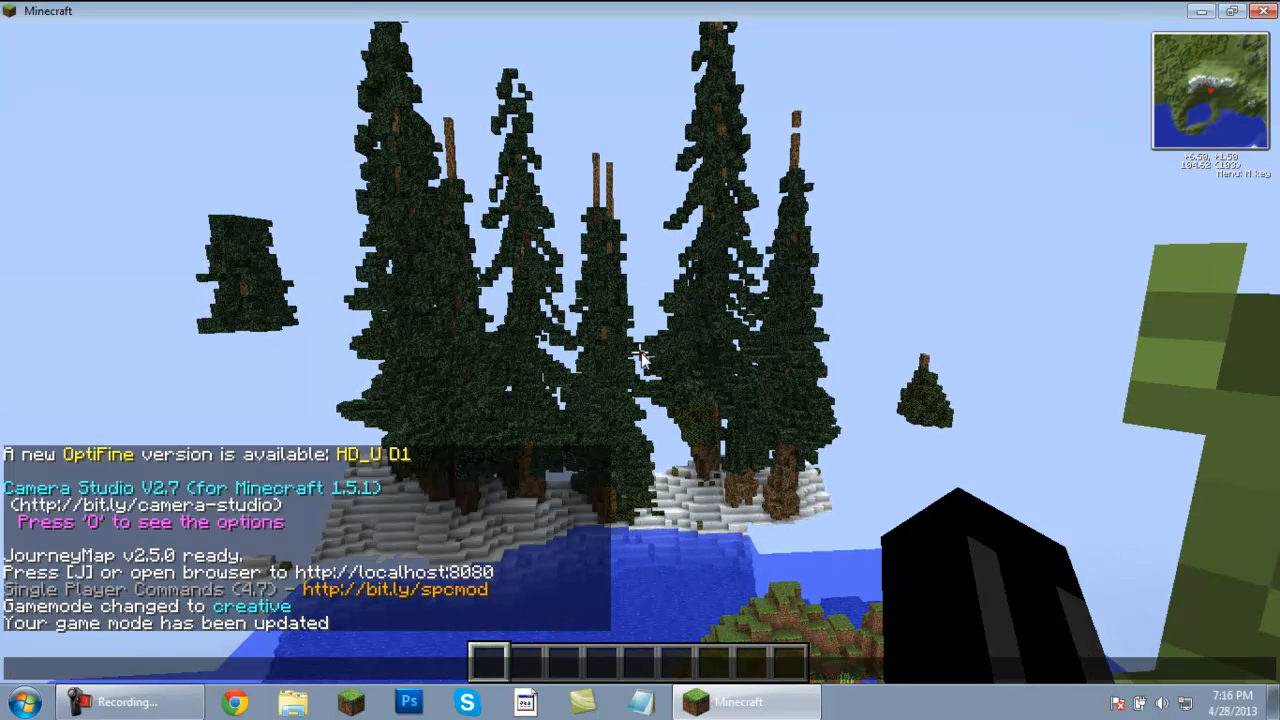
text(/fly)
key(Return)
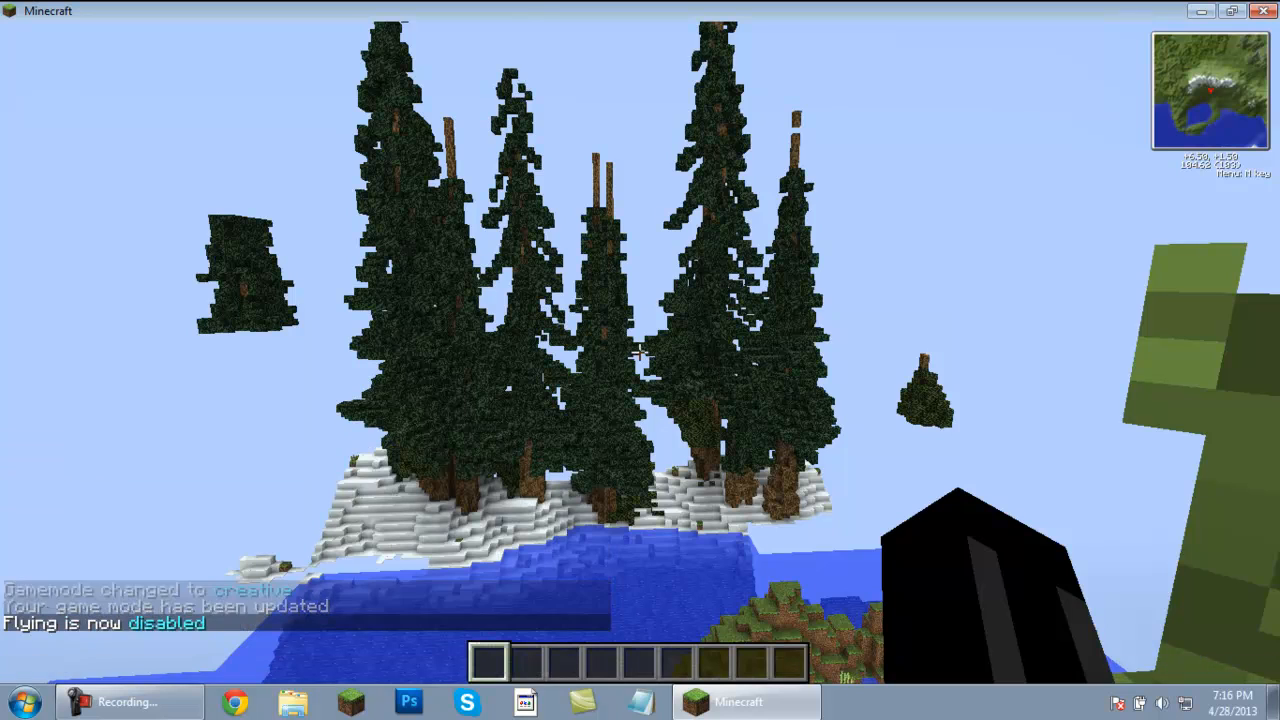
text(t)
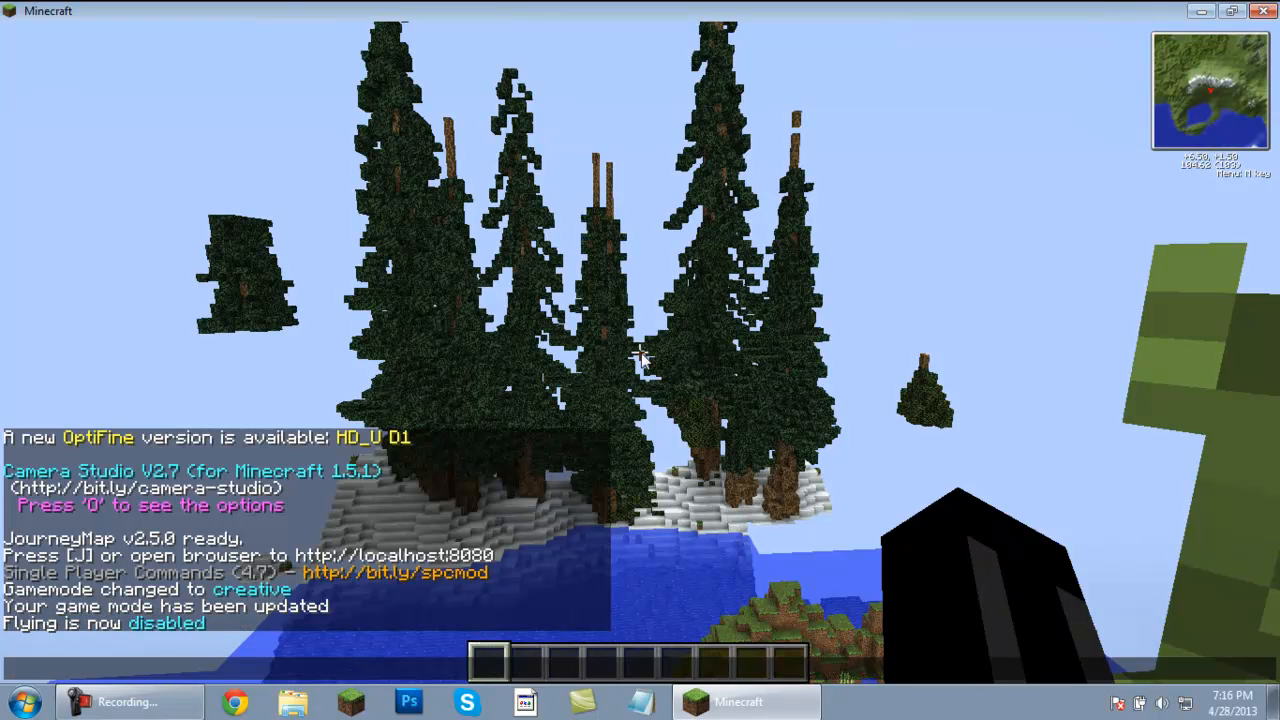
text(/fly)
key(Return)
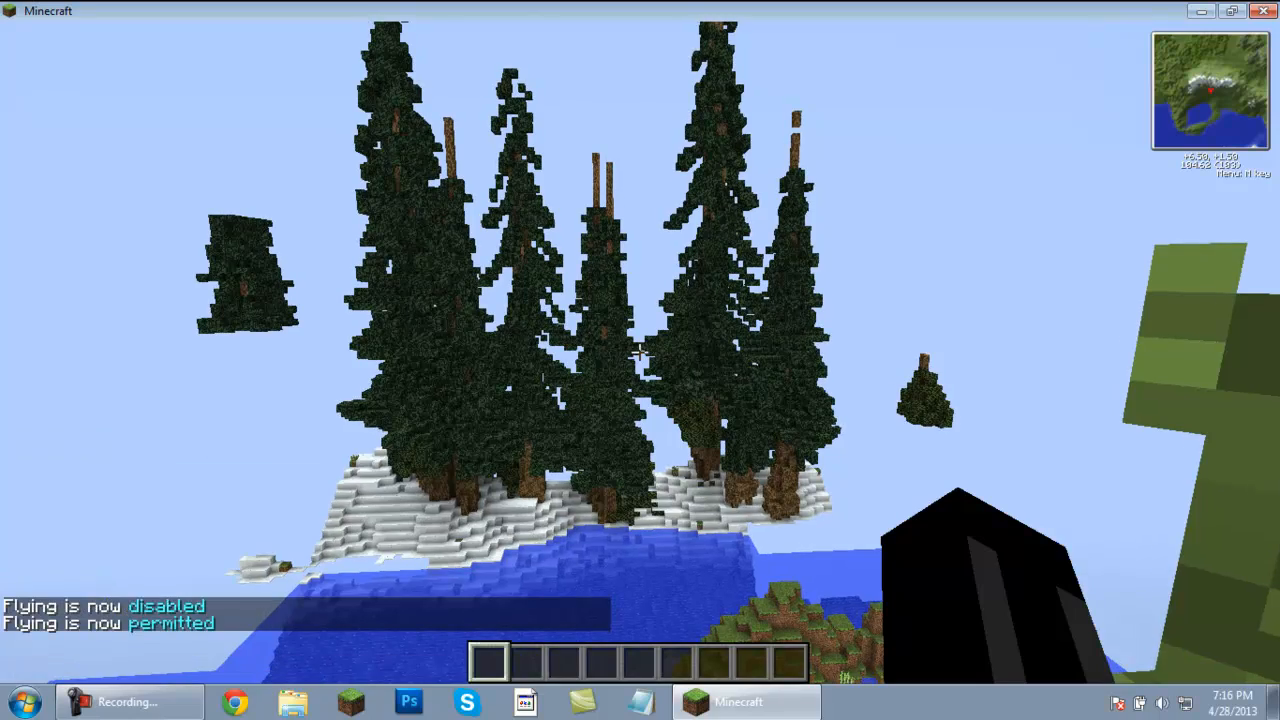
key(w)
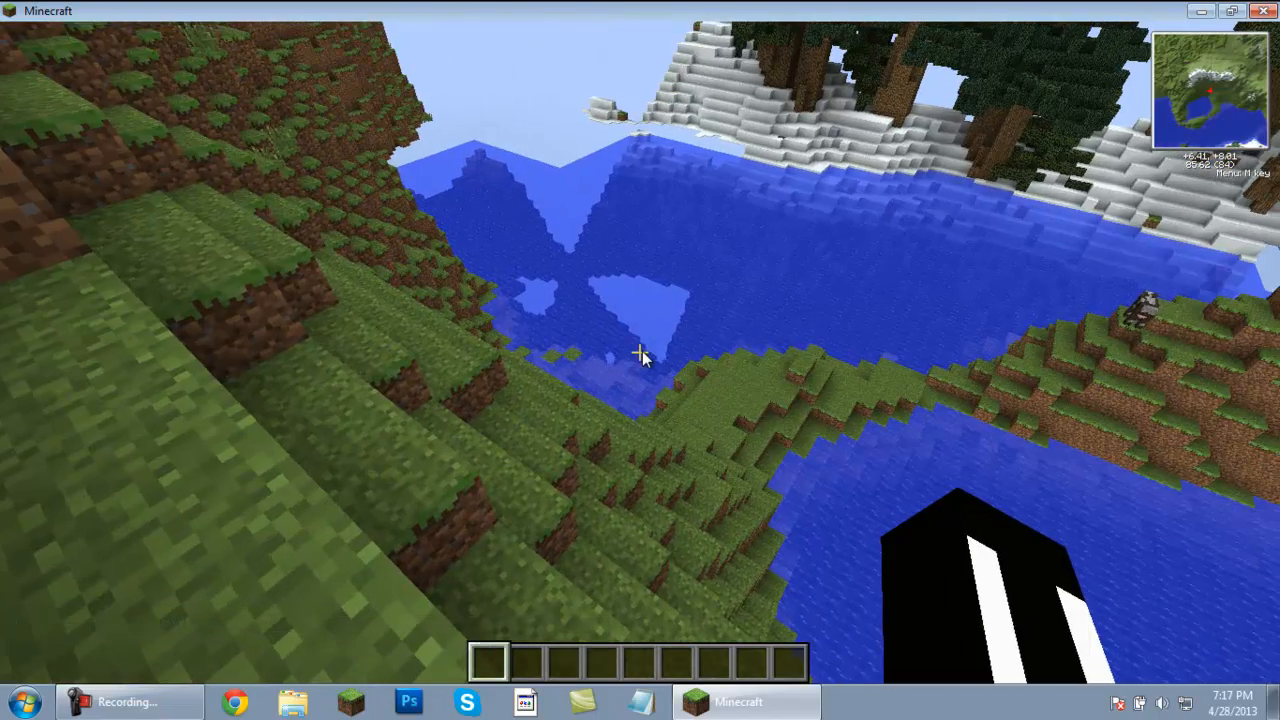
key(Escape)
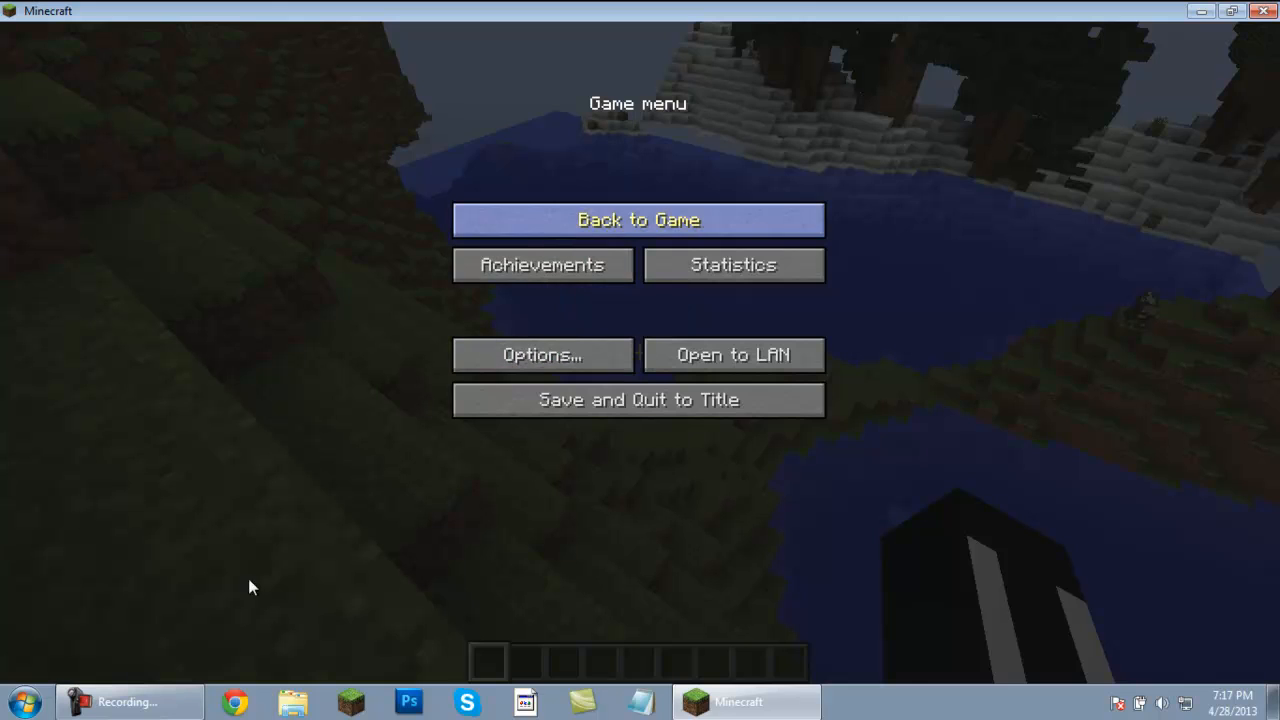
click(127, 705)
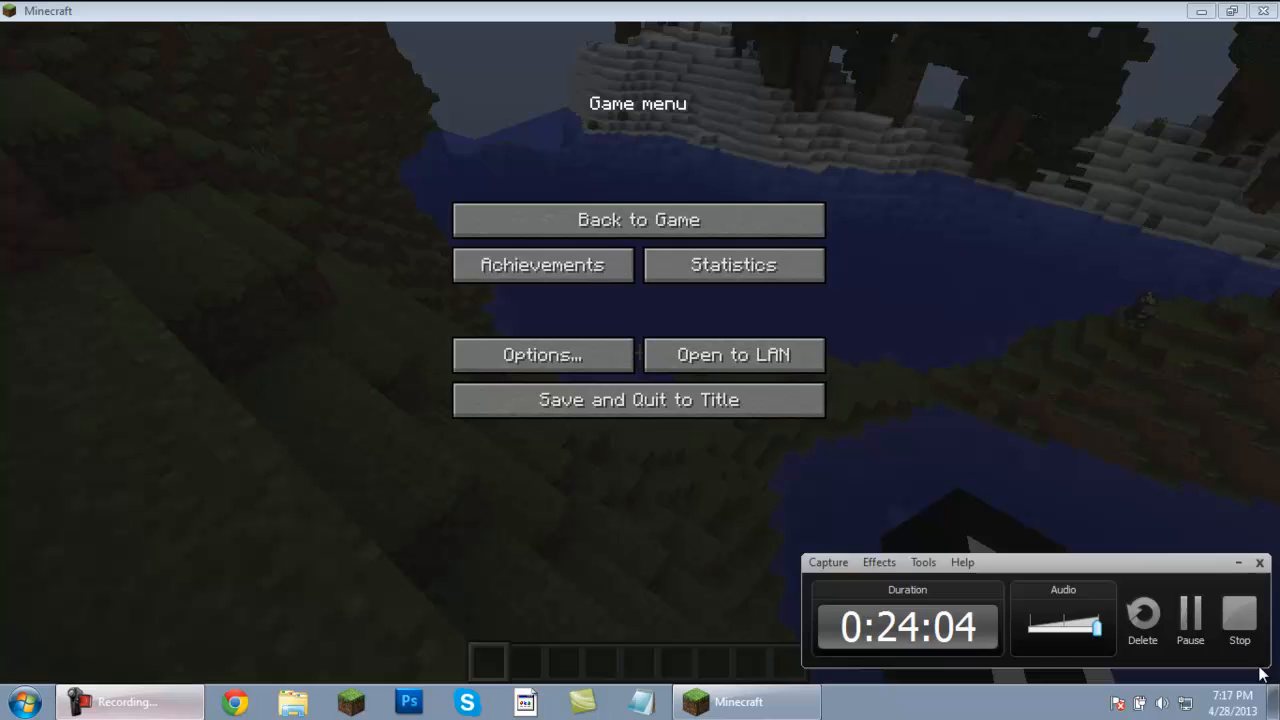
click(1197, 645)
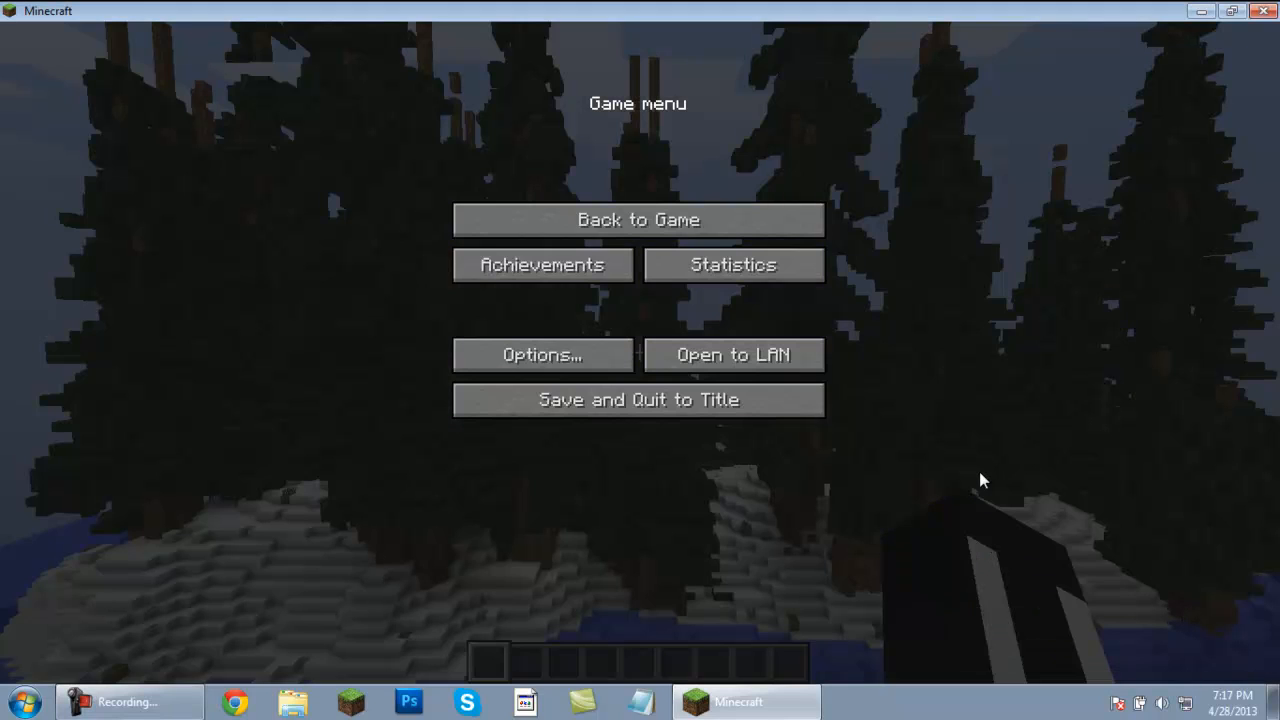
Resume the game, examine the snow island's trees and descend to the foot of the grassy mountain slope.
click(750, 225)
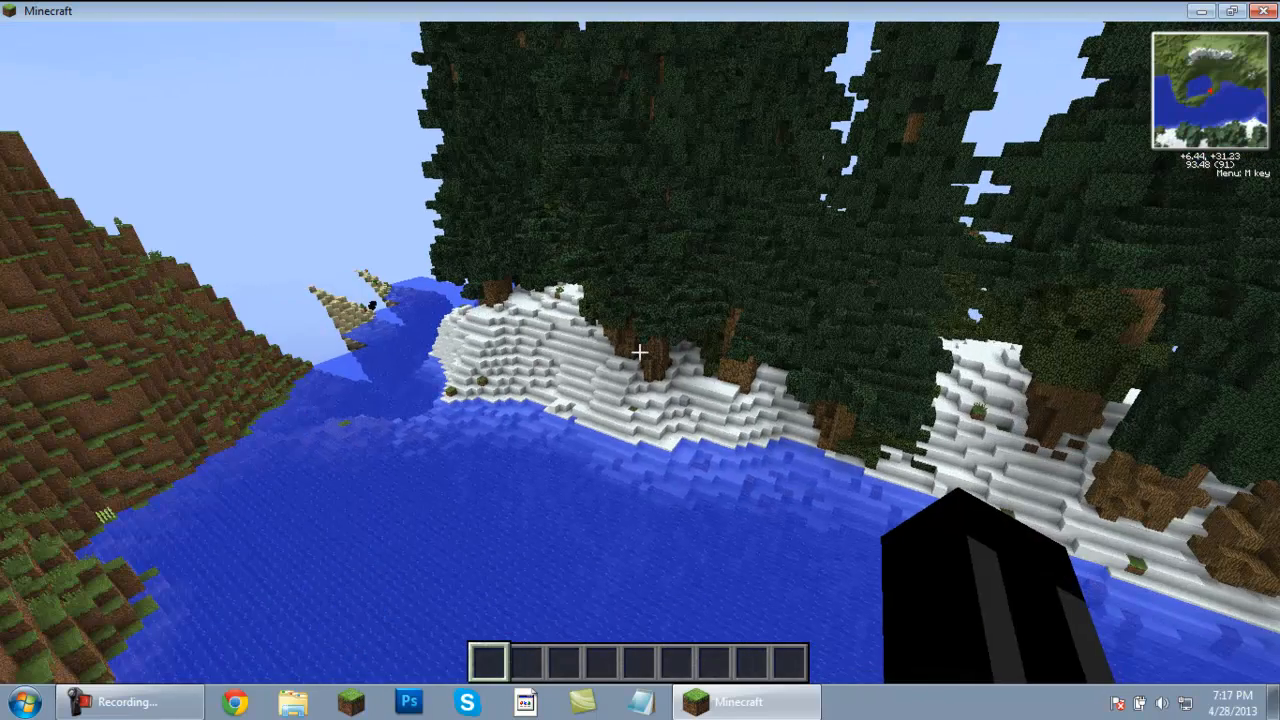
key(w)
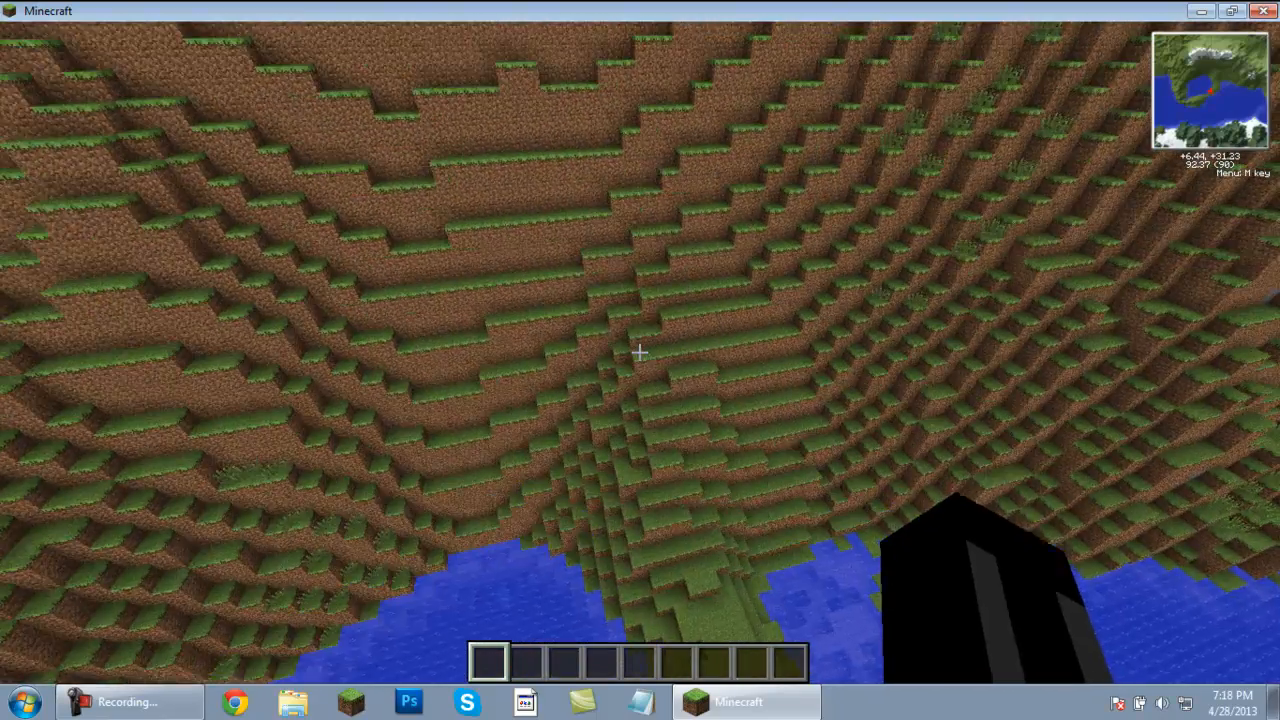
key(shift)
key(shift)
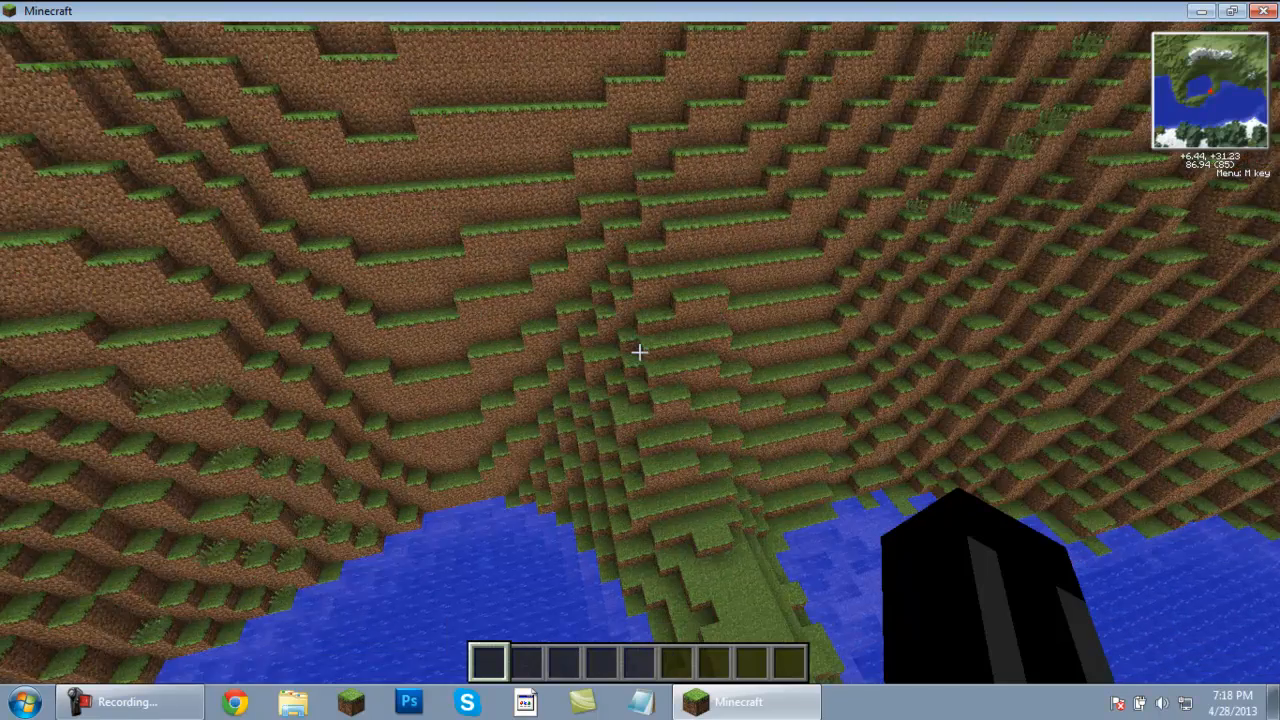
key(shift)
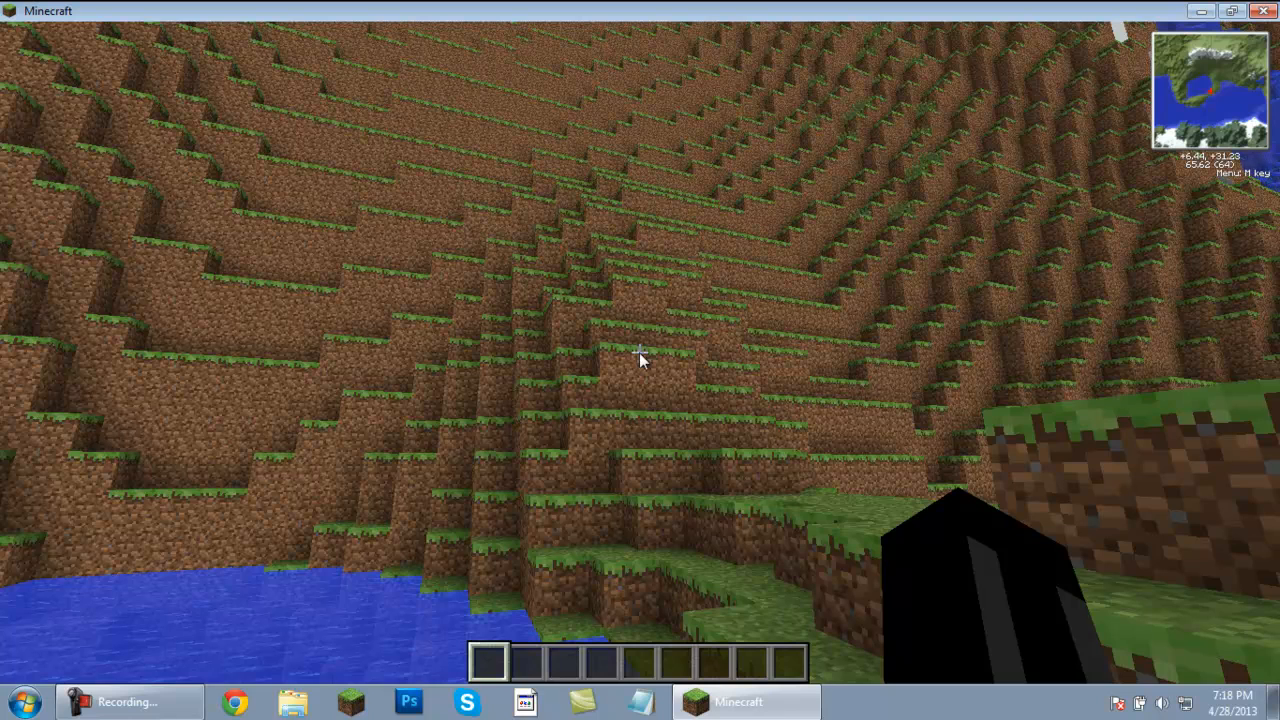
key(Escape)
click(130, 702)
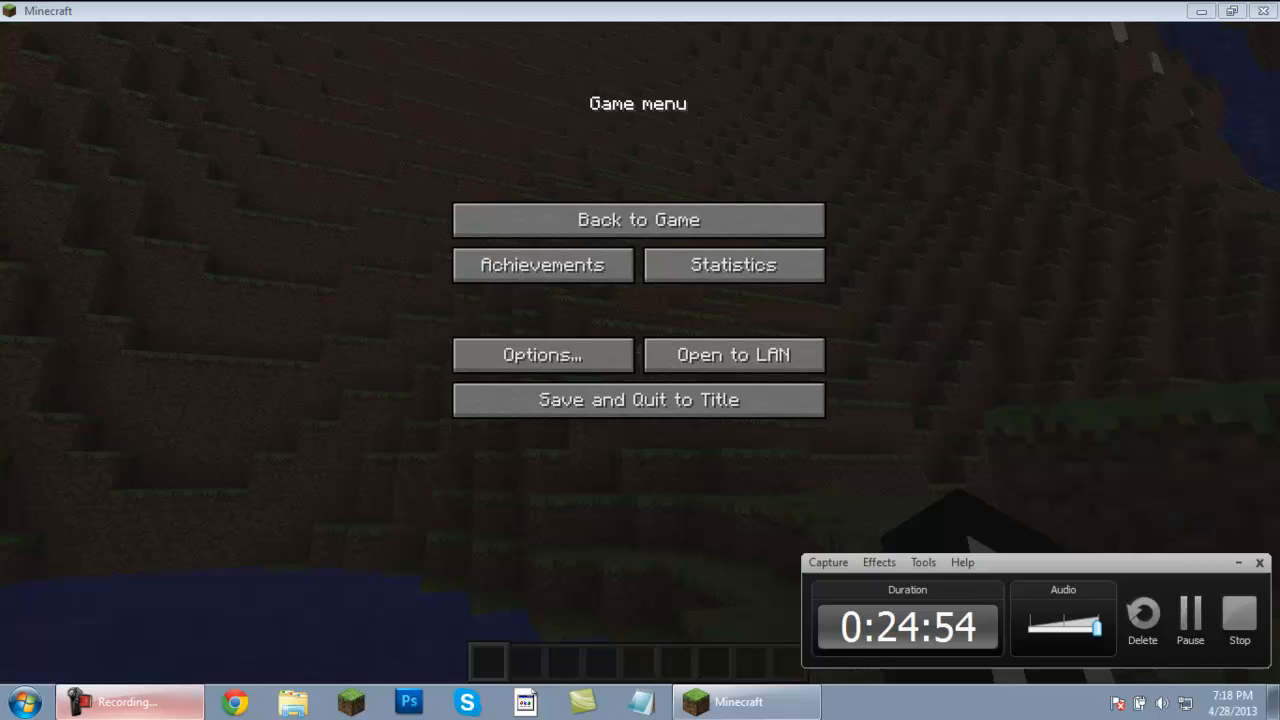
click(1190, 614)
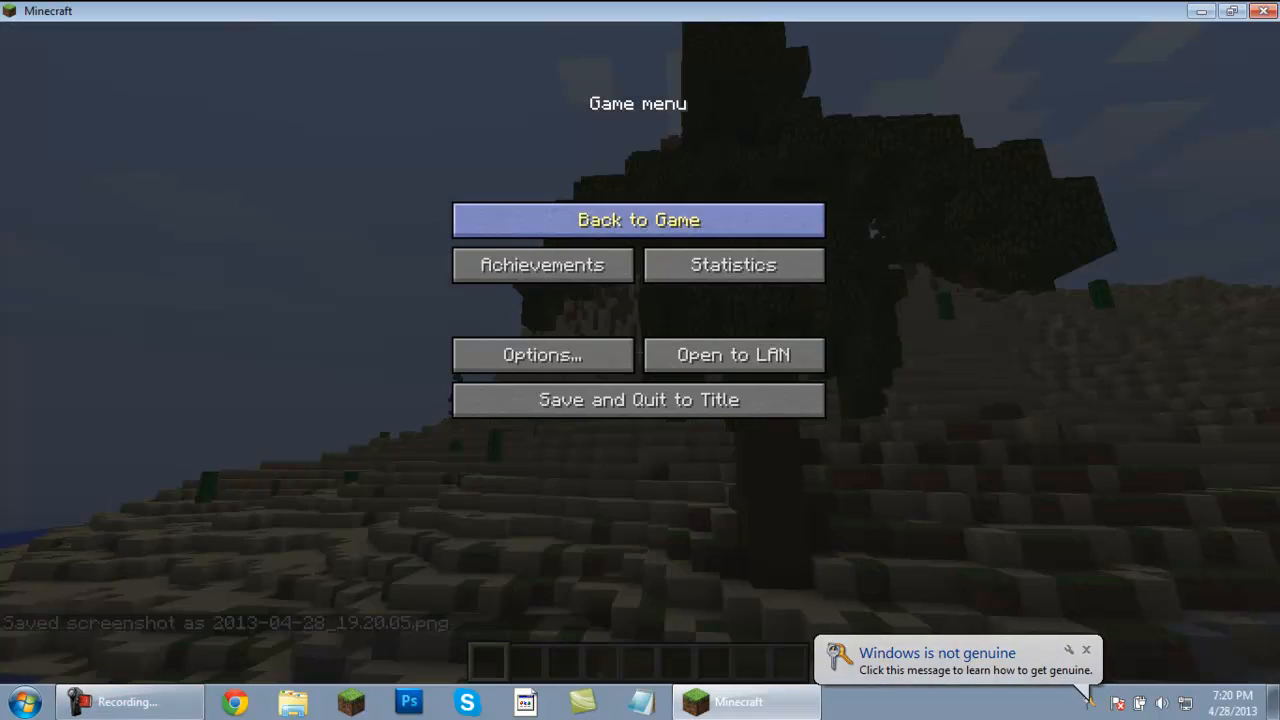
Resume the game and fly along the desert coast past the oasis and jungle trees to the sandy crater lake.
click(700, 215)
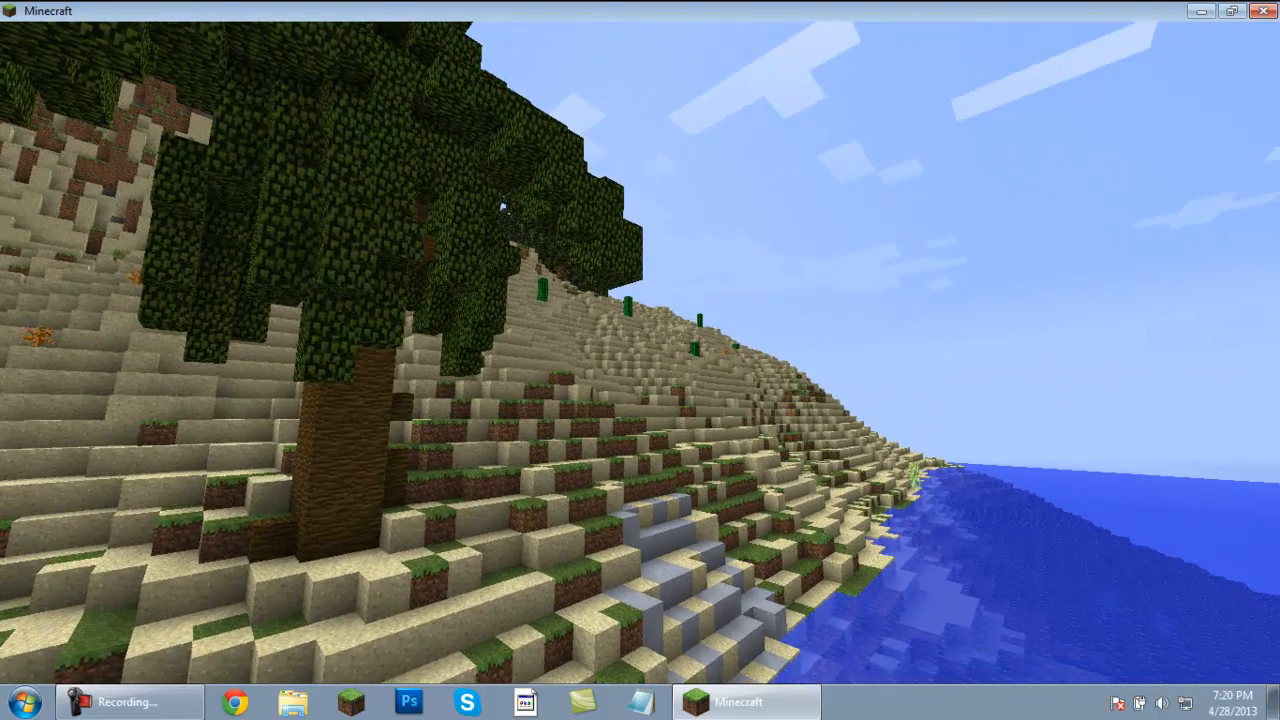
key(w)
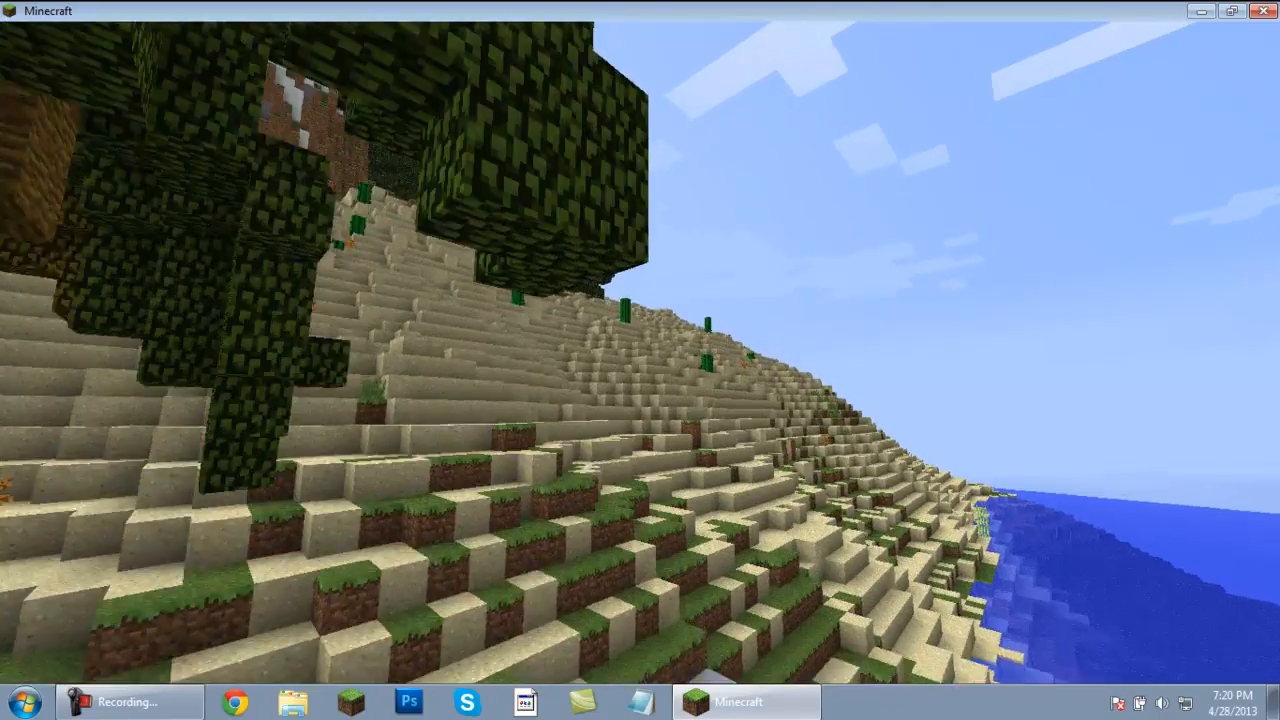
key(w)
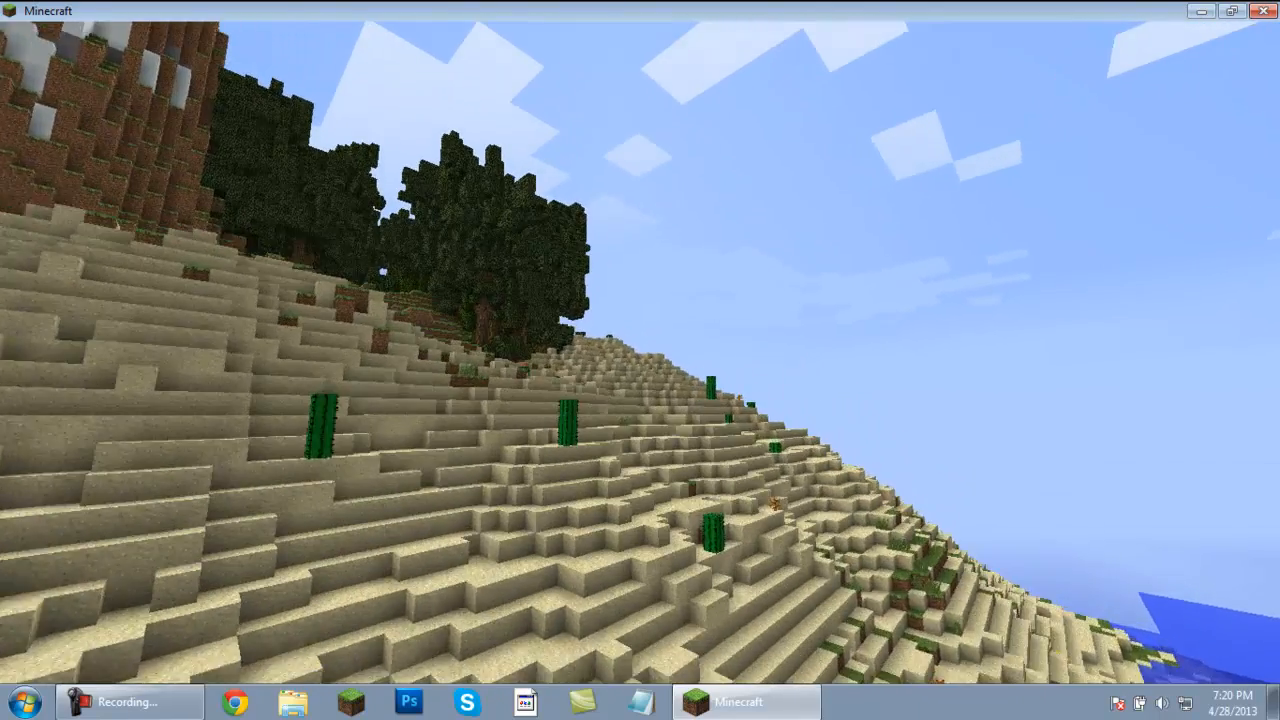
key(w)
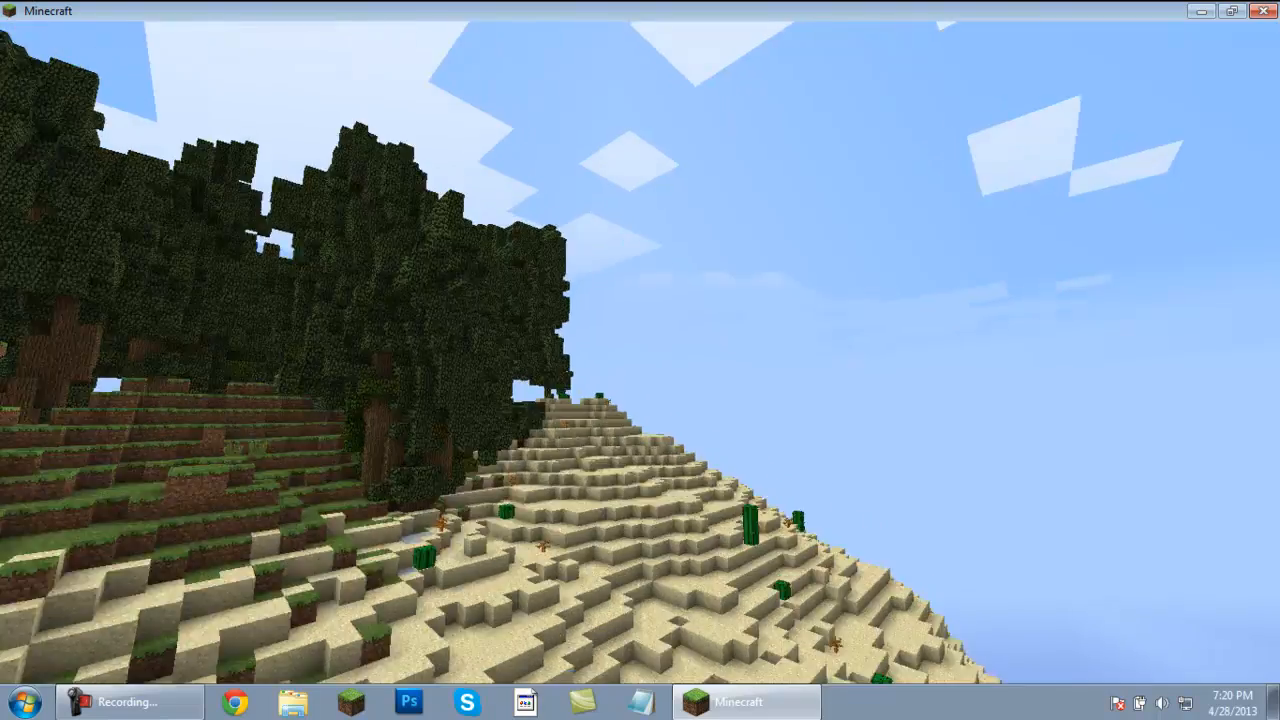
key(w)
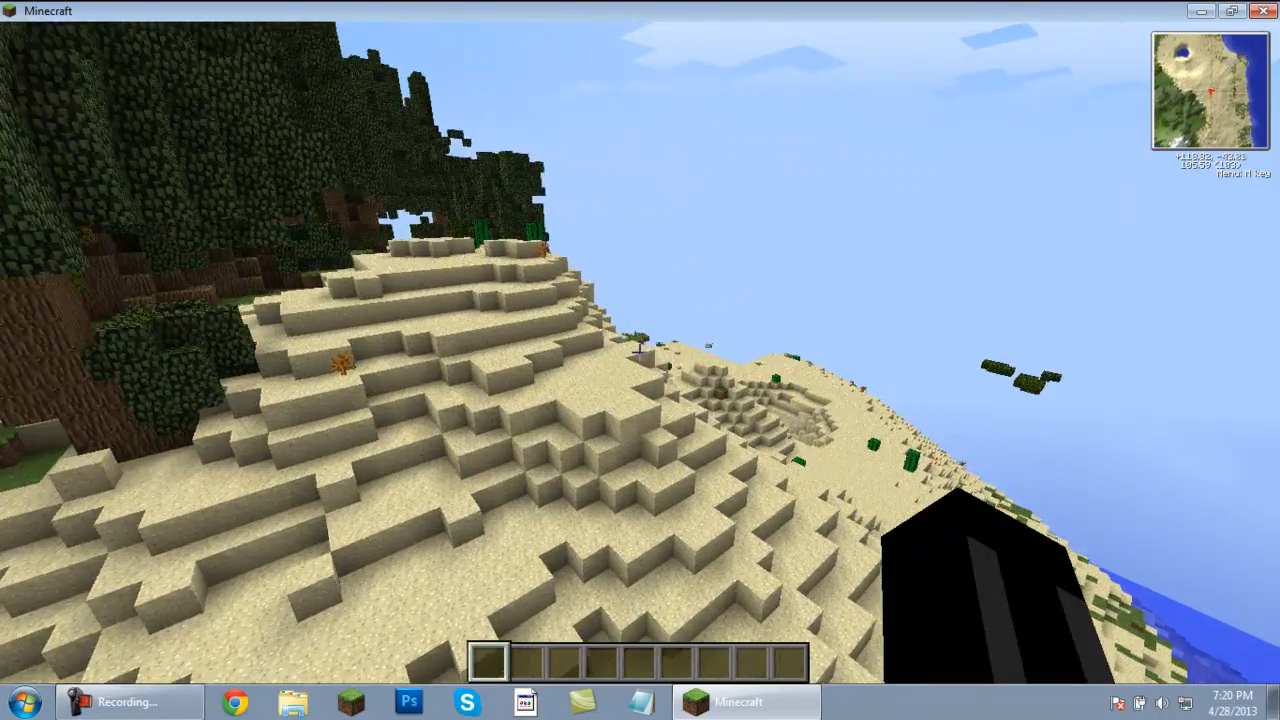
key(w)
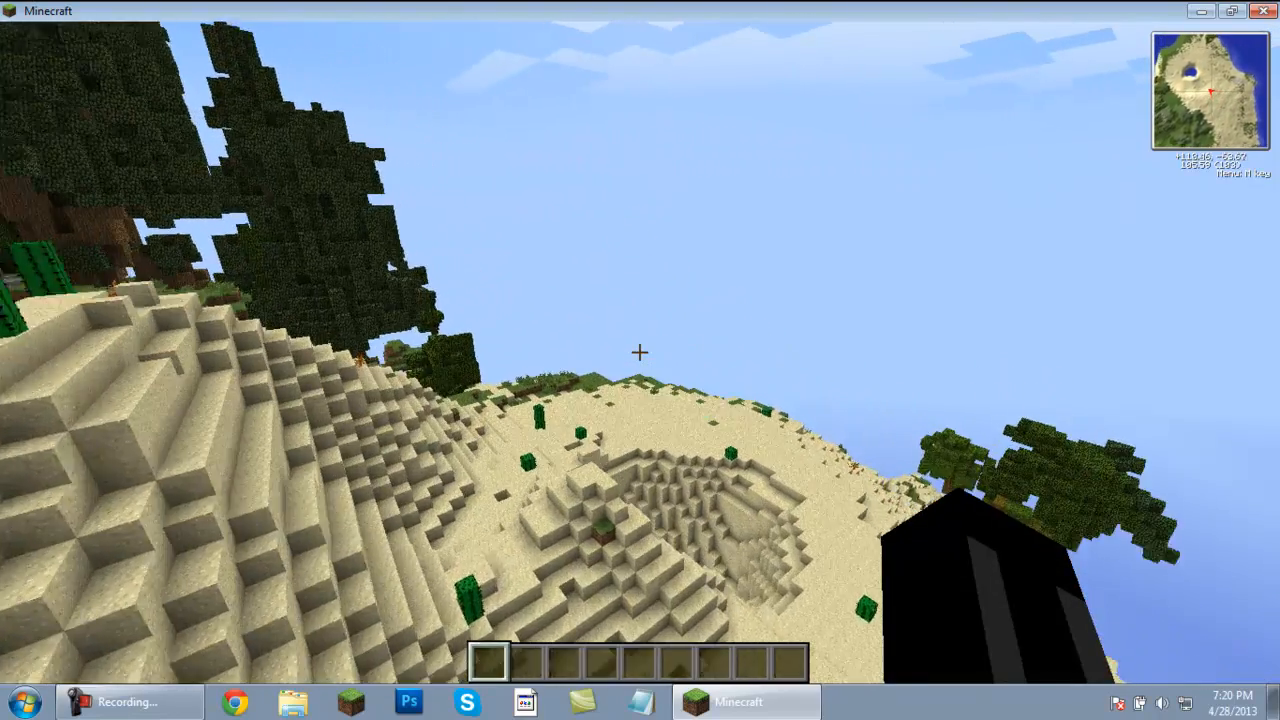
key(w)
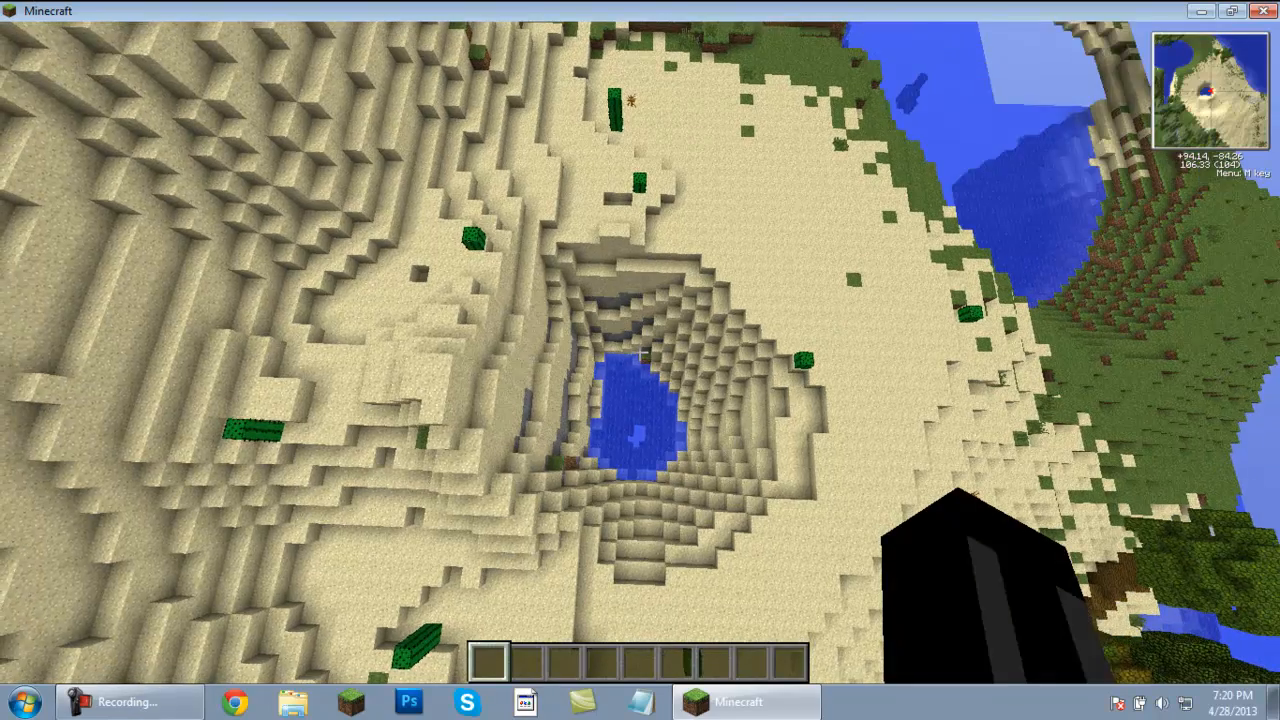
Dive into the crater lake to inspect its depth, and rise back above the water.
key(space)
key(space)
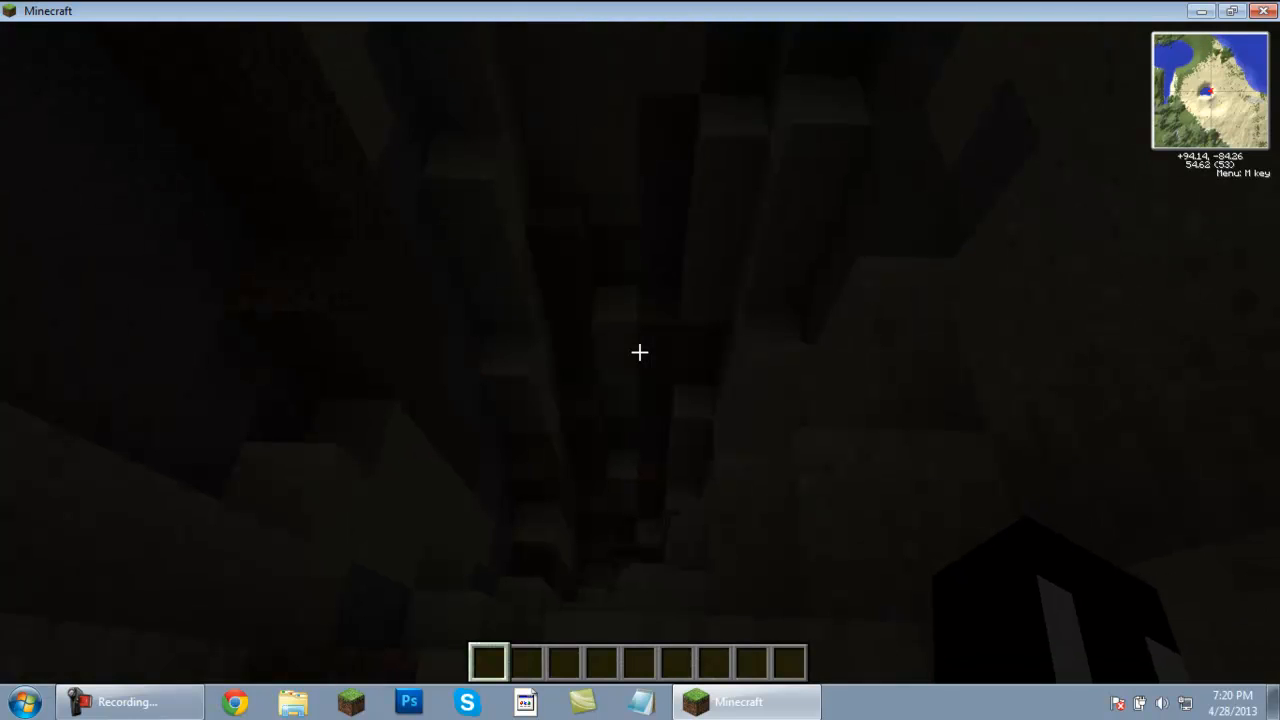
key(w)
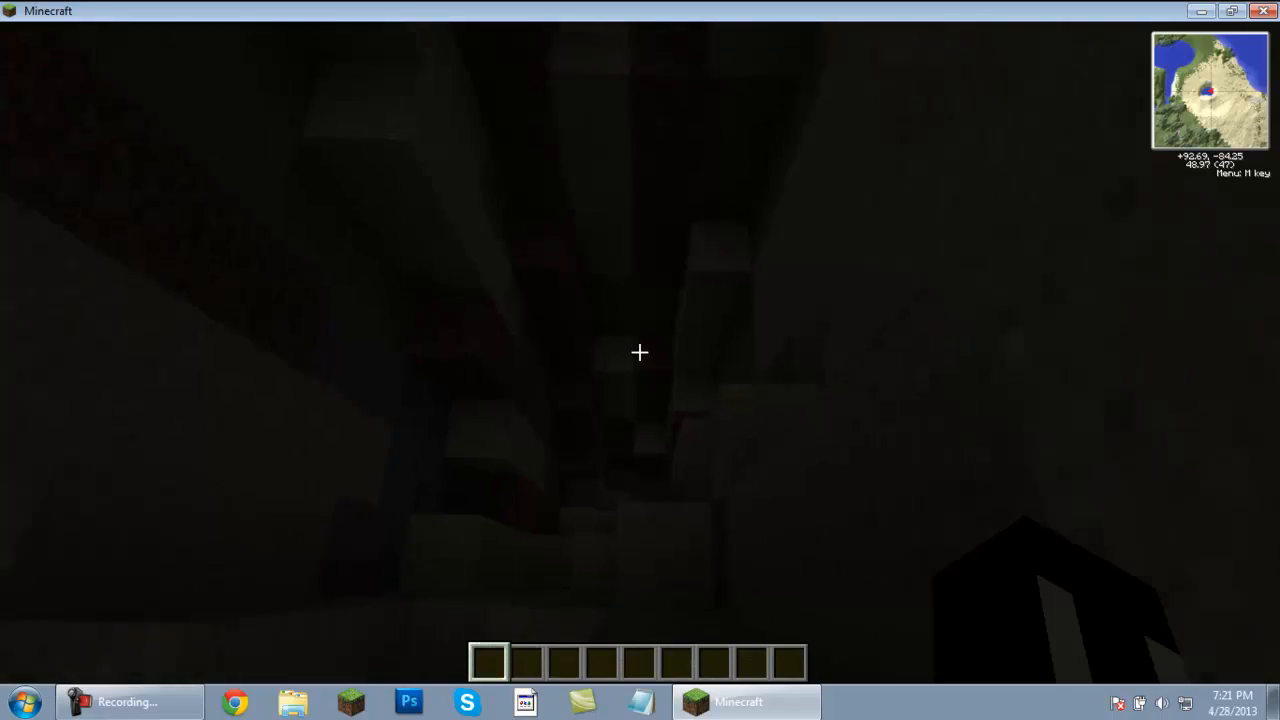
key(space)
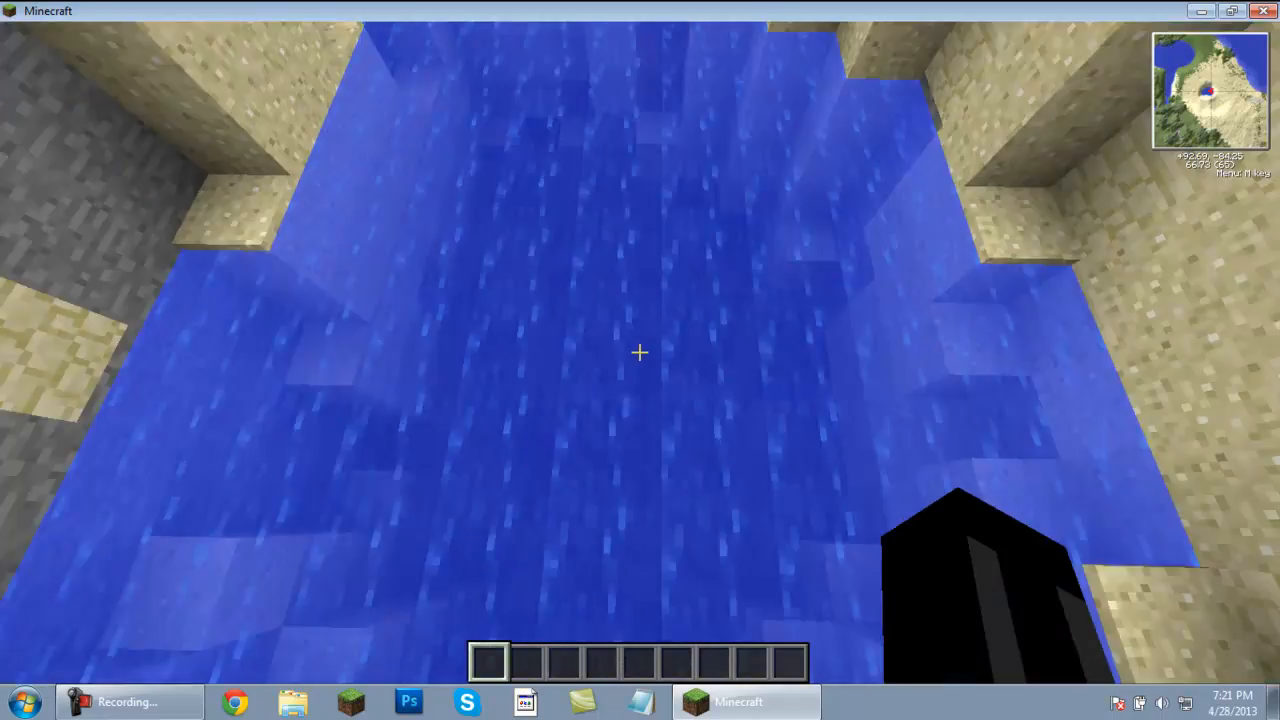
key(space)
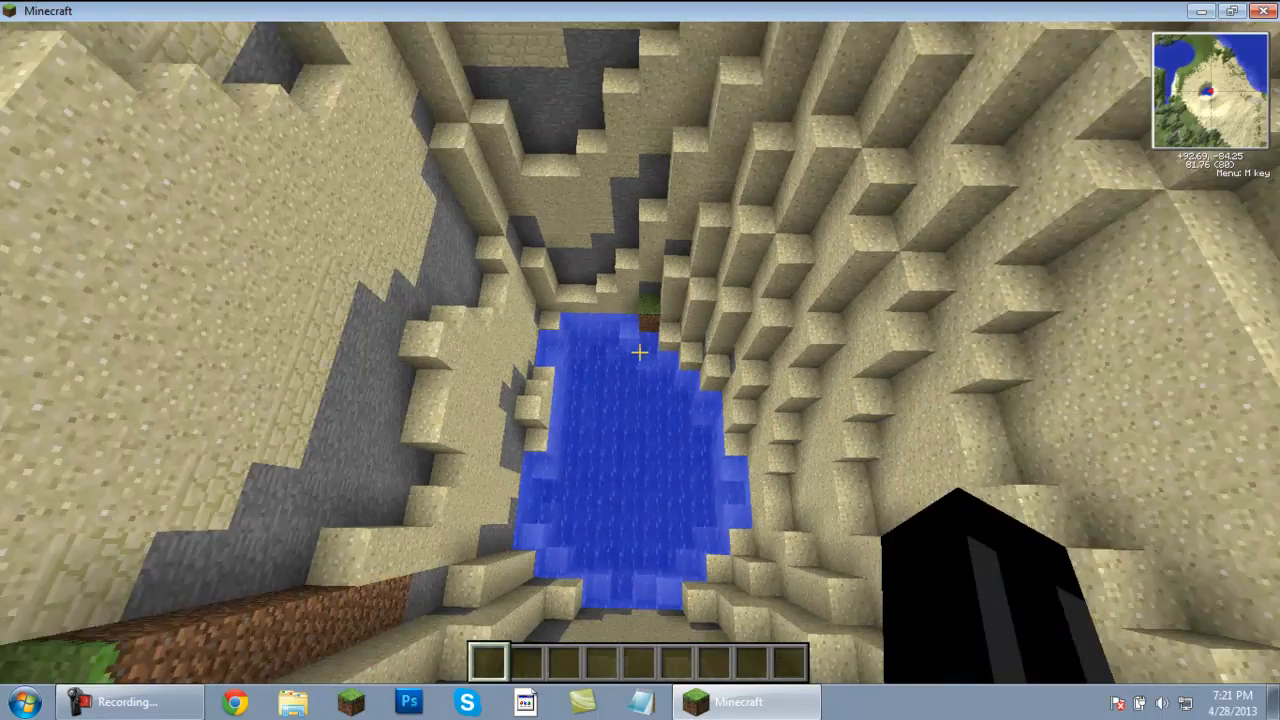
Rise out of the sandy crater, fly over to the neighbouring lake and descend above its water to view the giant jungle trees.
key(space)
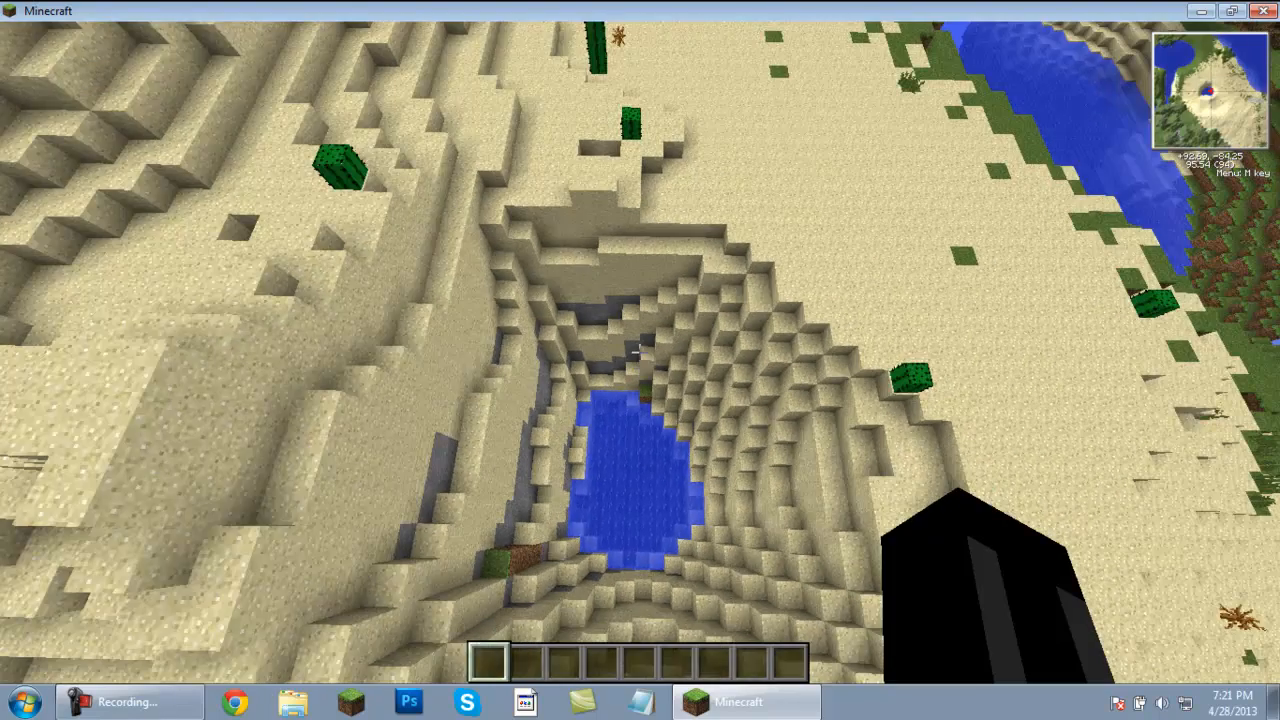
key(space)
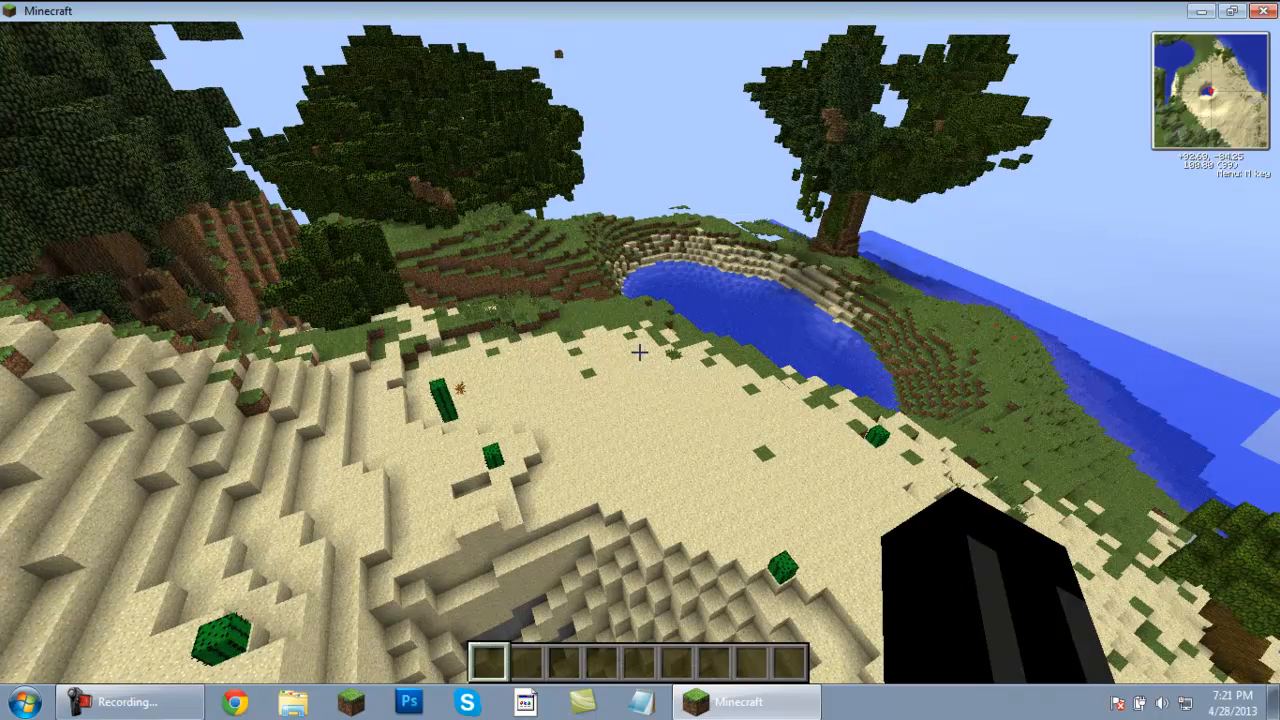
key(w)
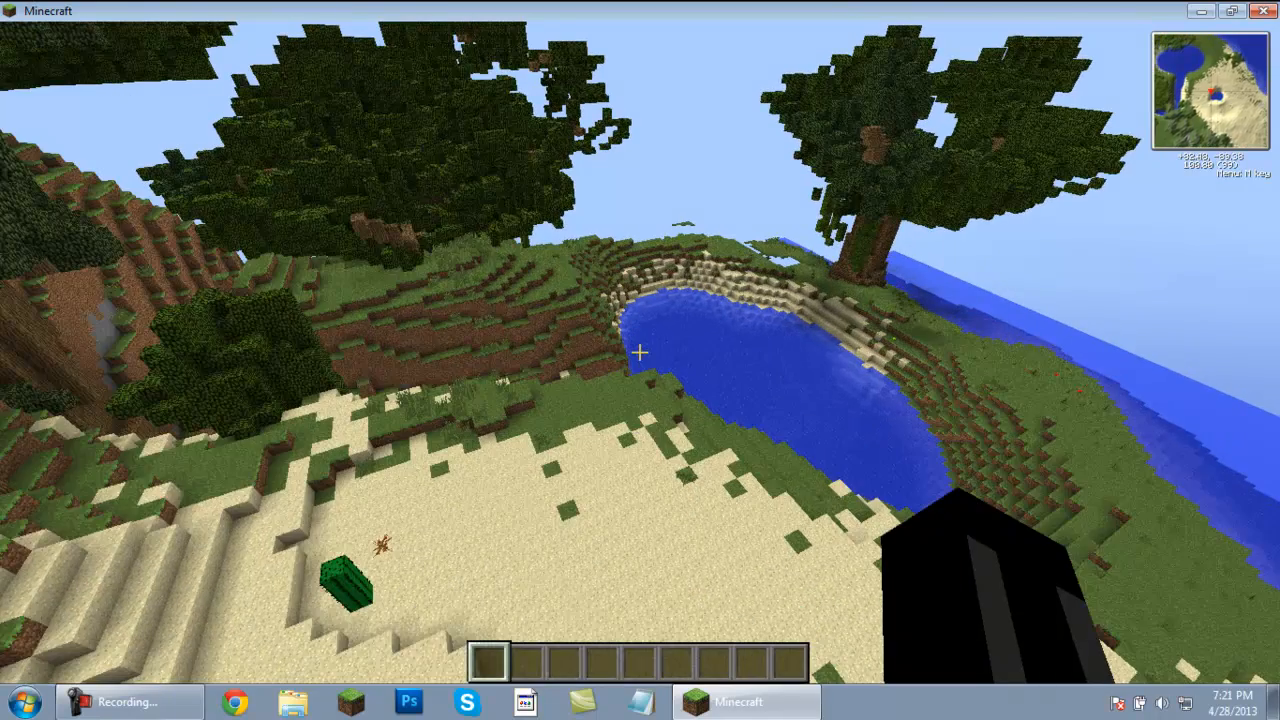
key(w)
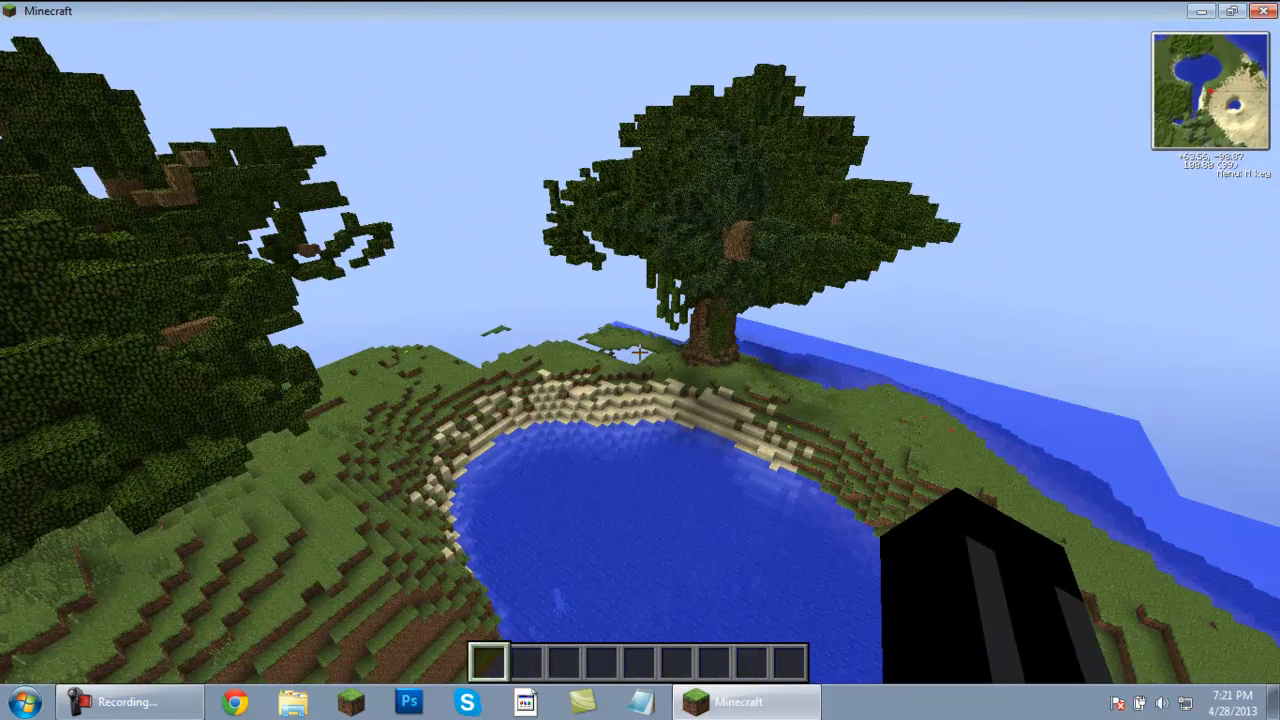
key(shift+w)
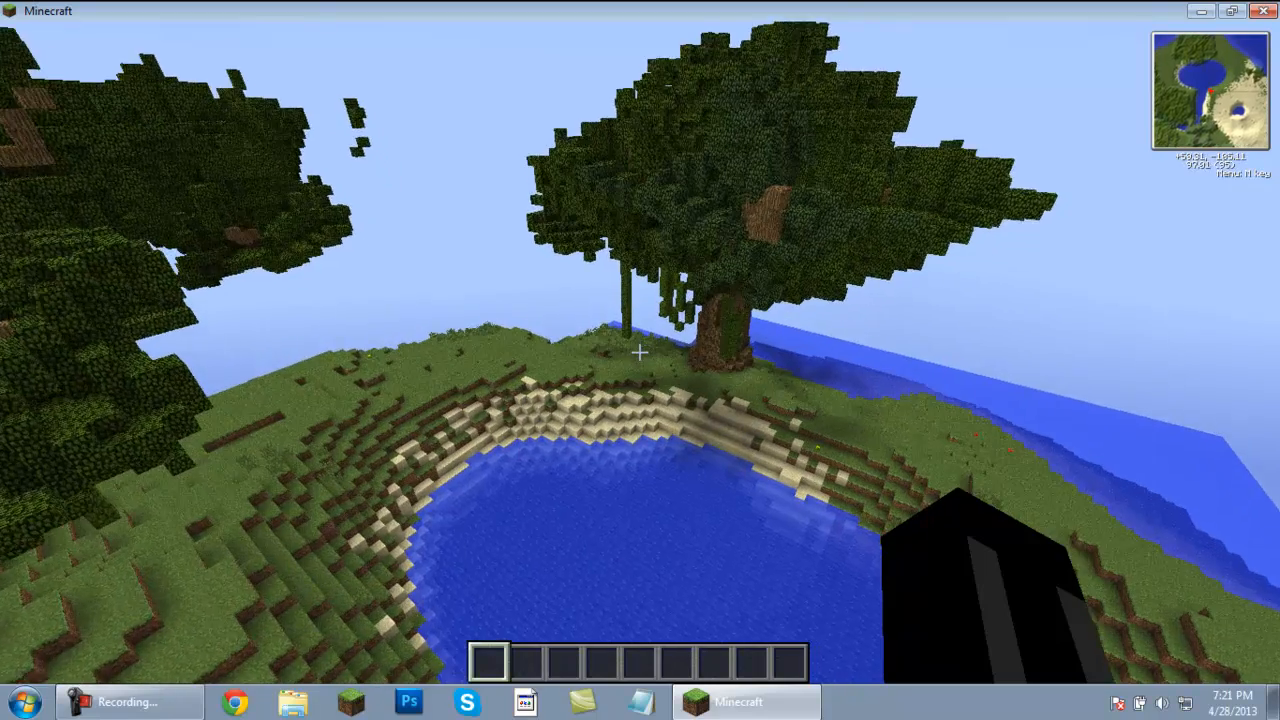
key(shift)
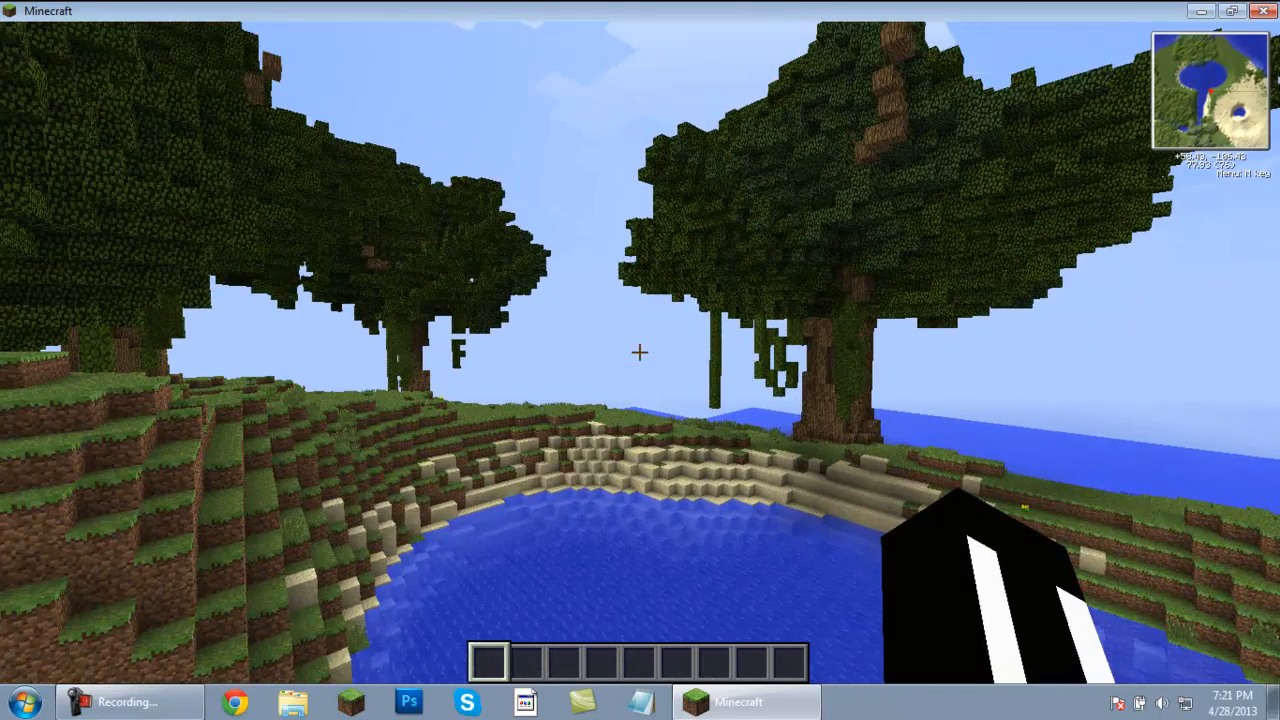
key(w)
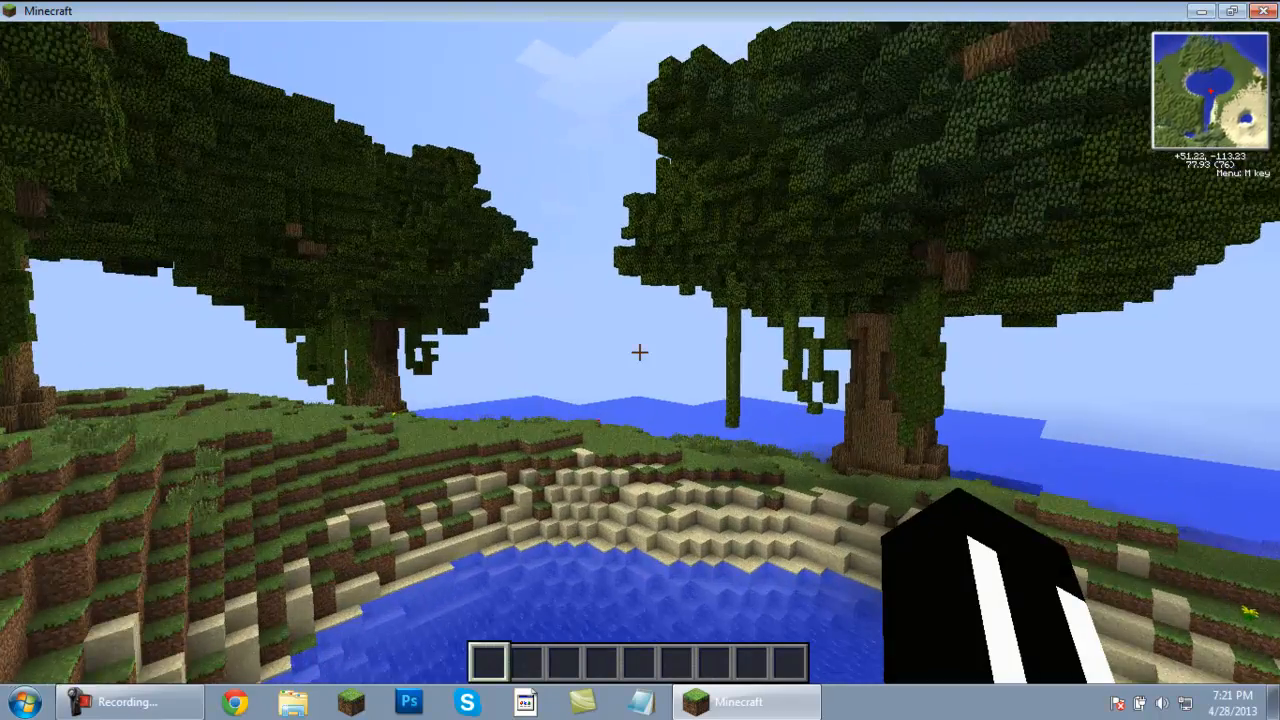
key(w)
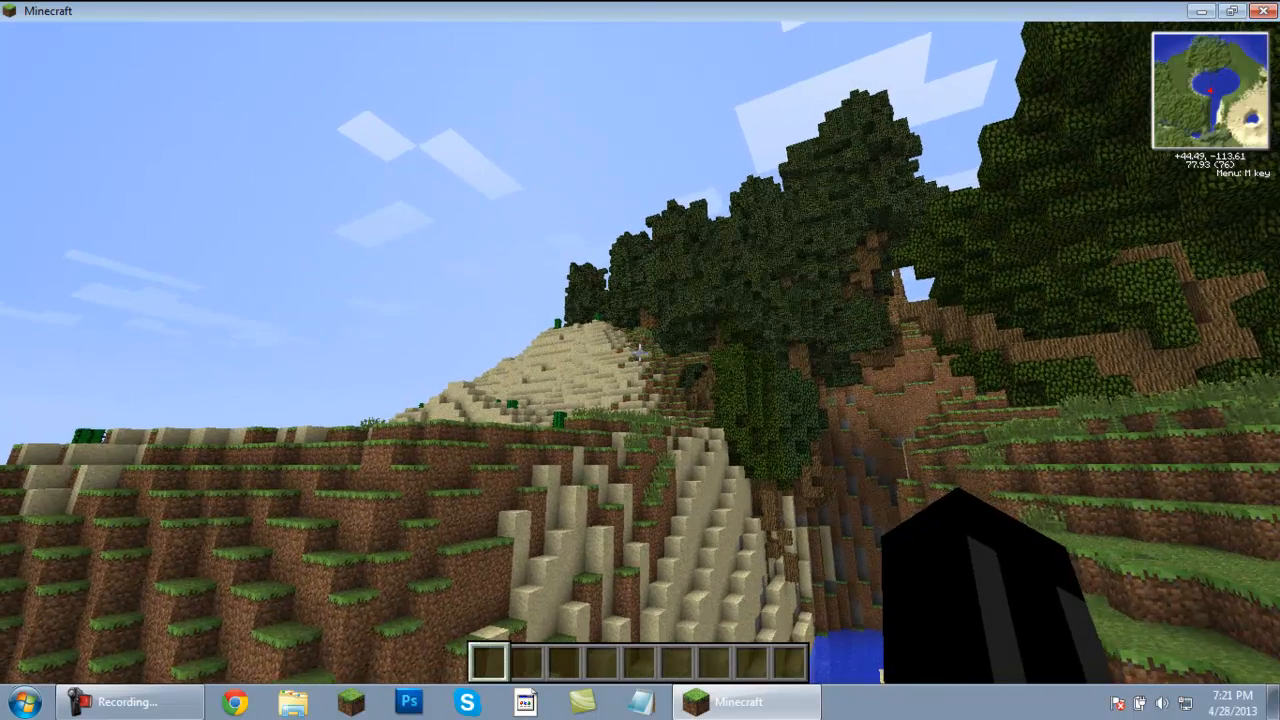
Fly from the lake back up the slope to the edge where the sandy hill meets the tall forest trees.
key(w)
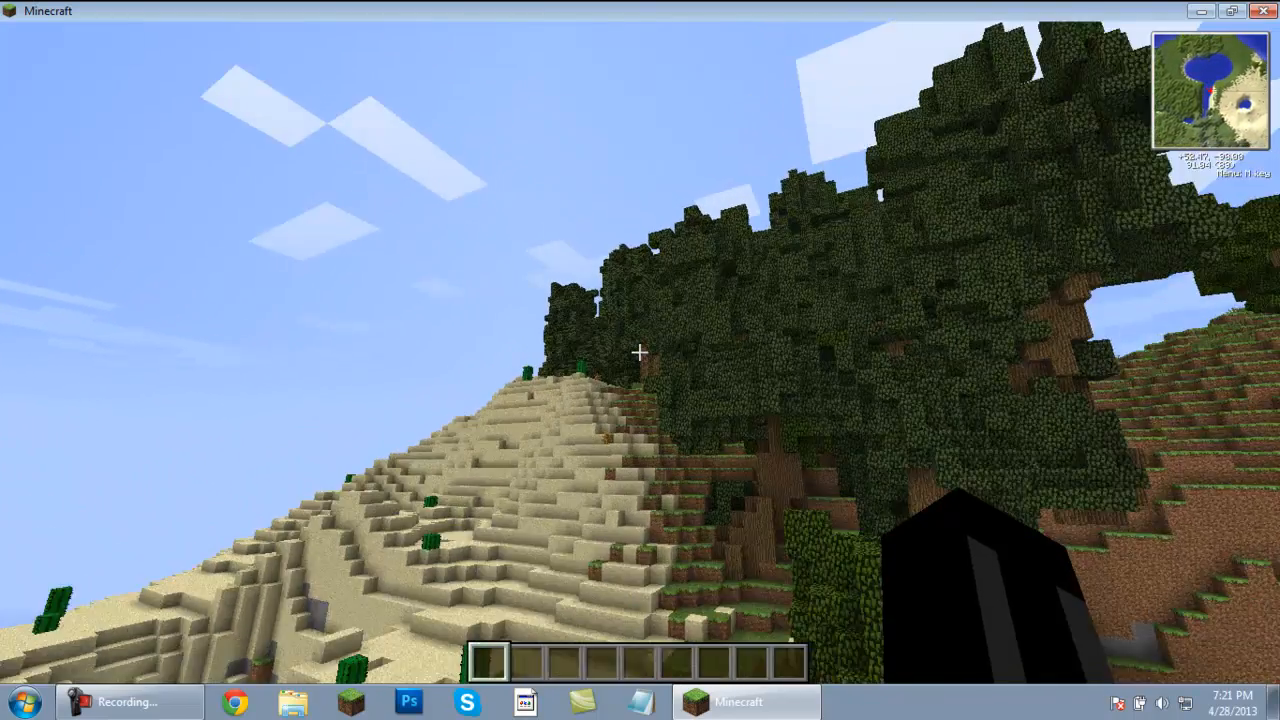
key(w)
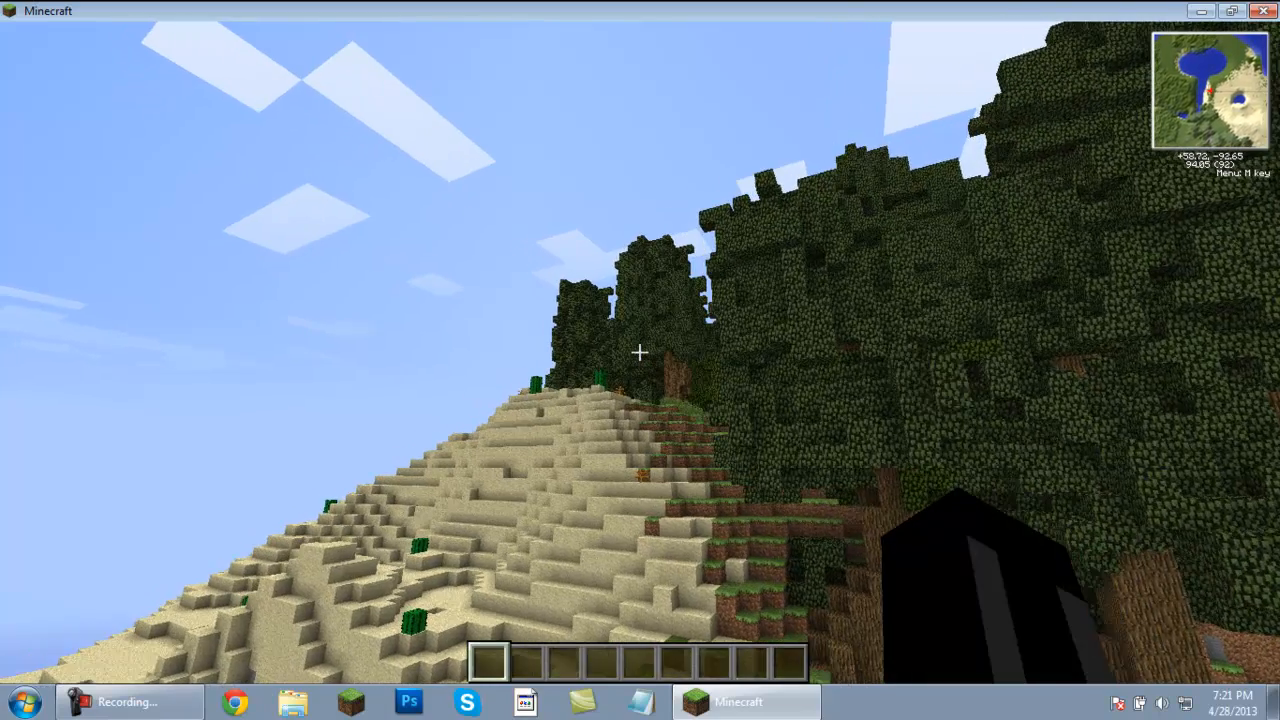
key(w)
key(w)
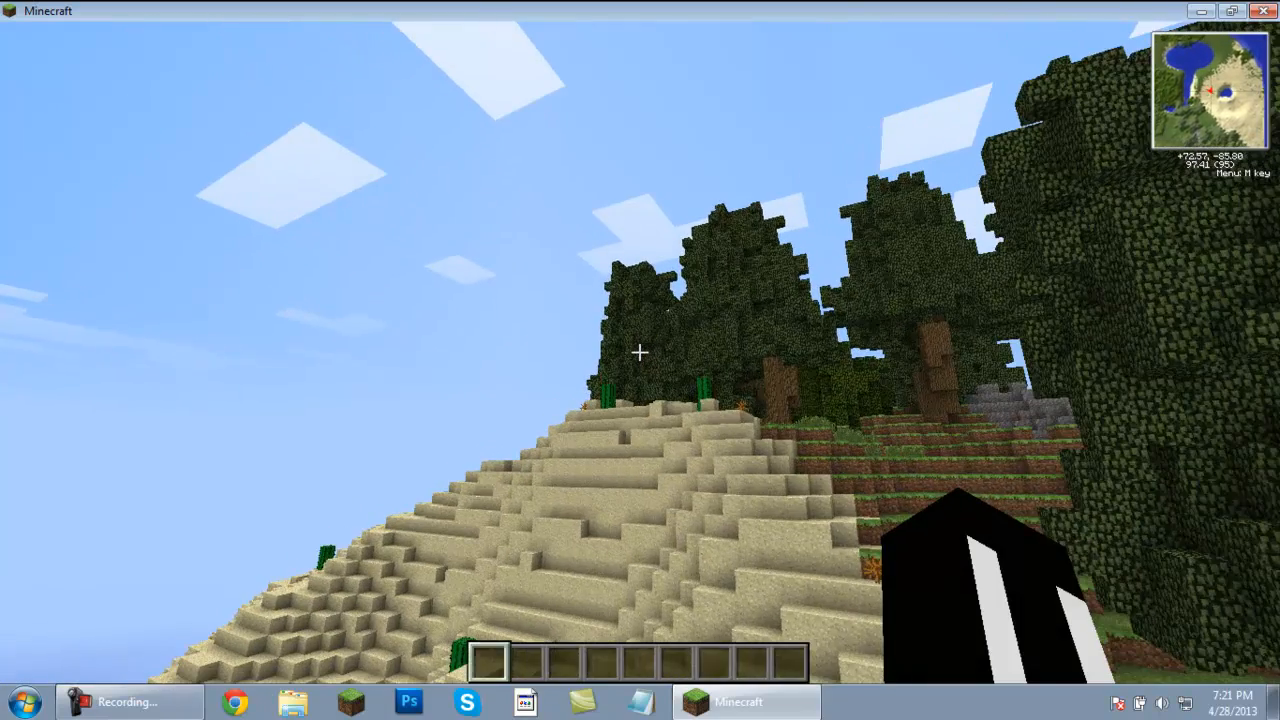
key(w)
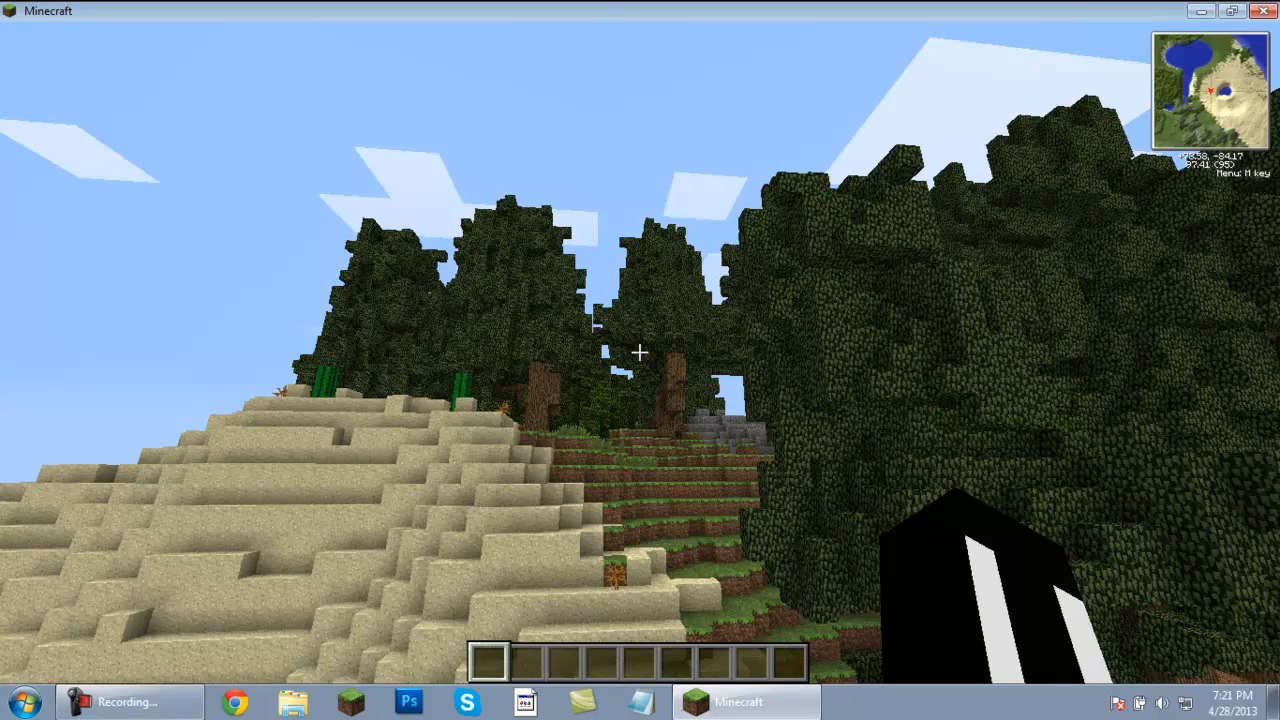
key(w)
key(w)
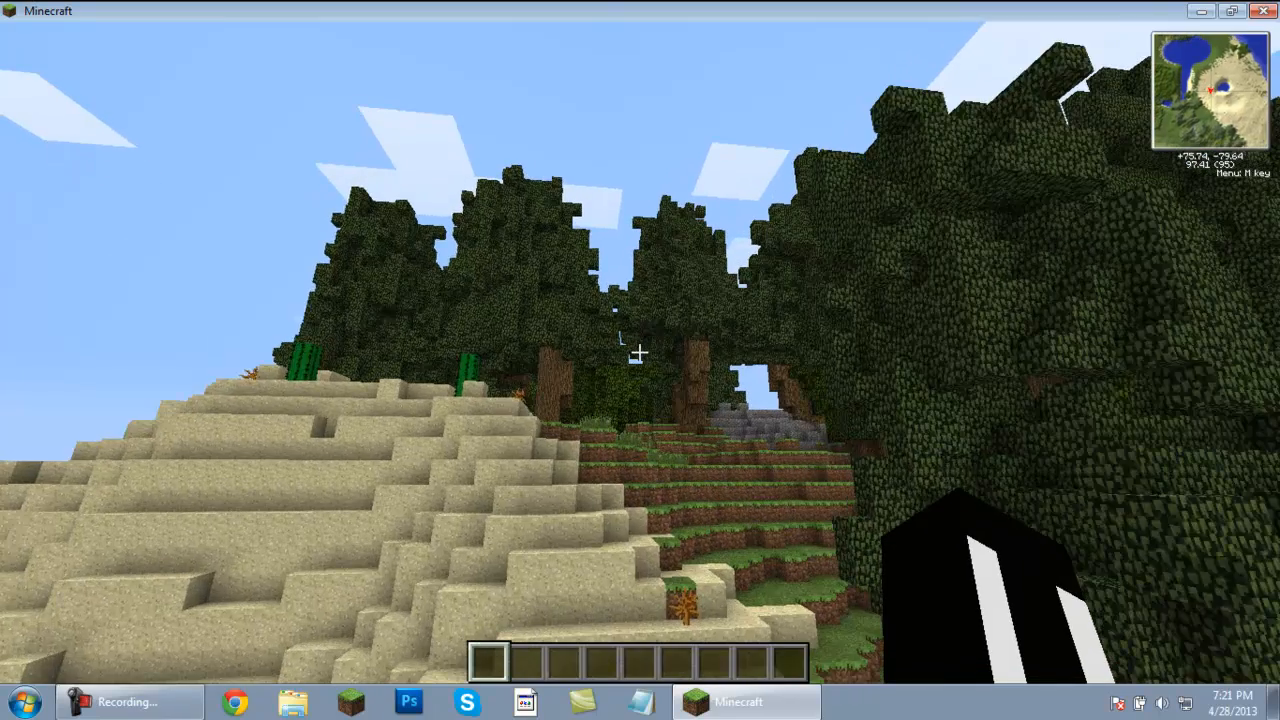
Climb over the cactus-covered sand hill and above the forest canopy toward the steep snow-streaked mountain.
key(space)
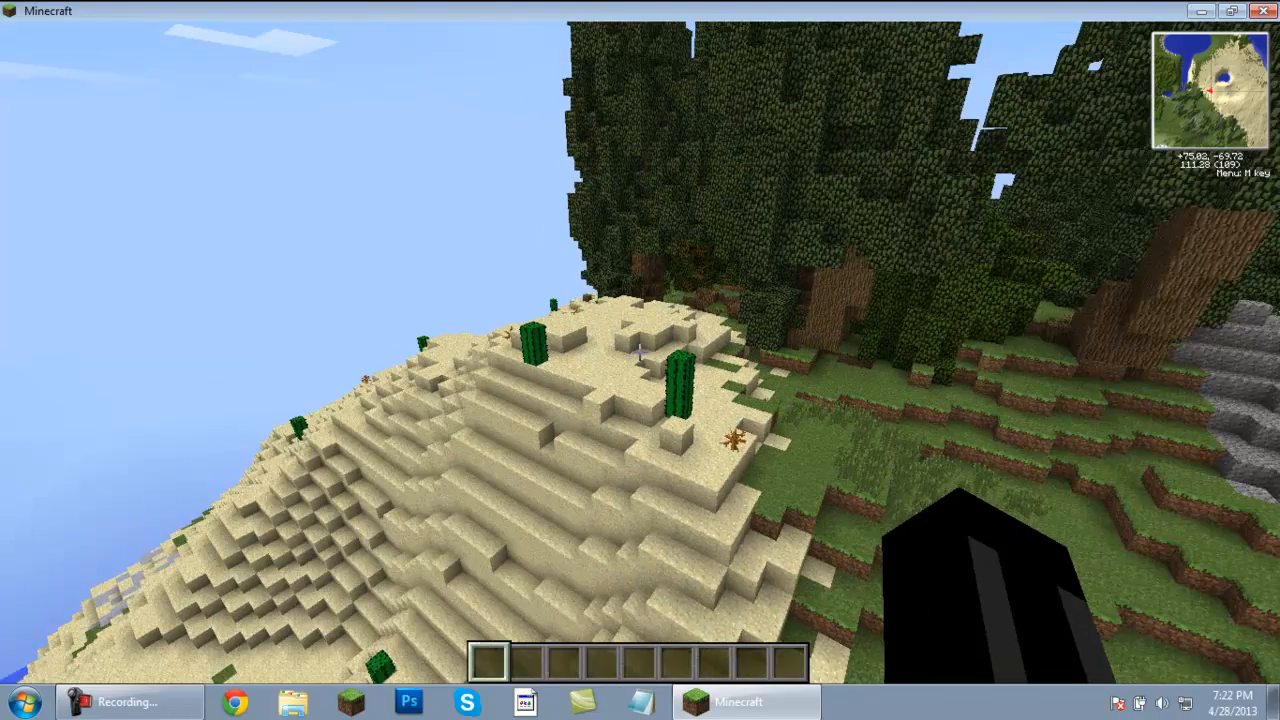
key(space)
key(w)
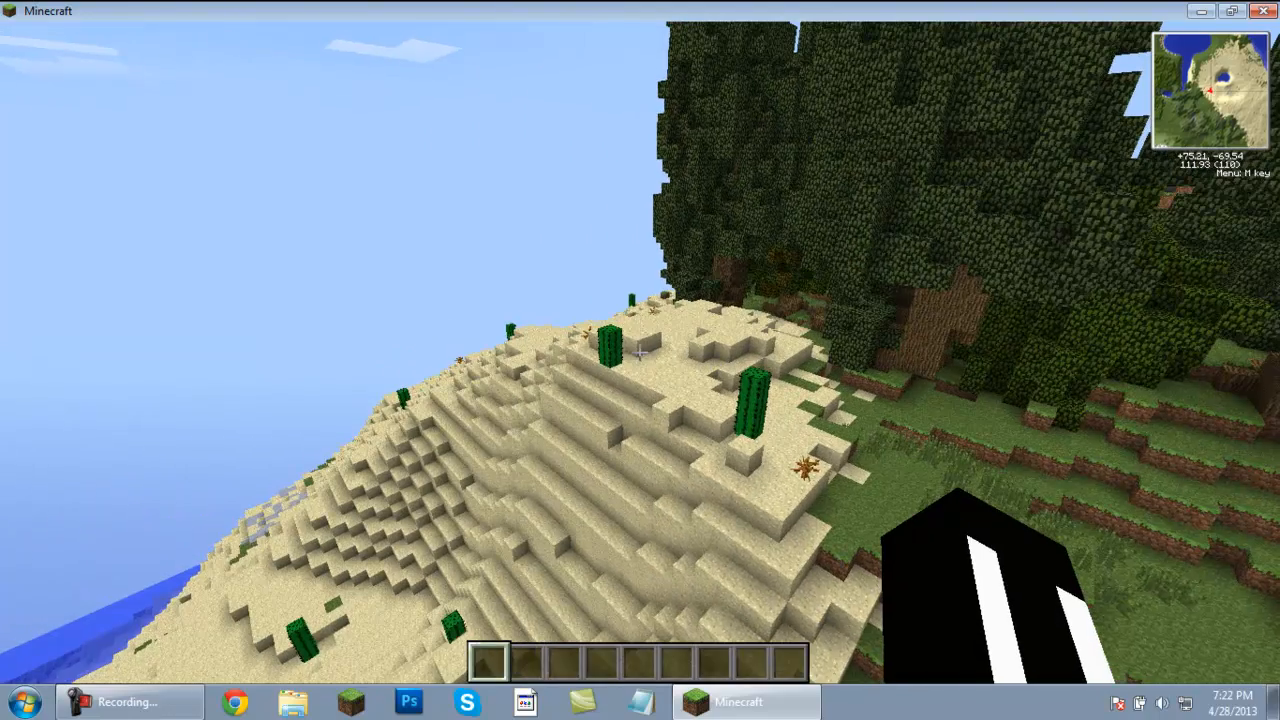
key(w)
key(space)
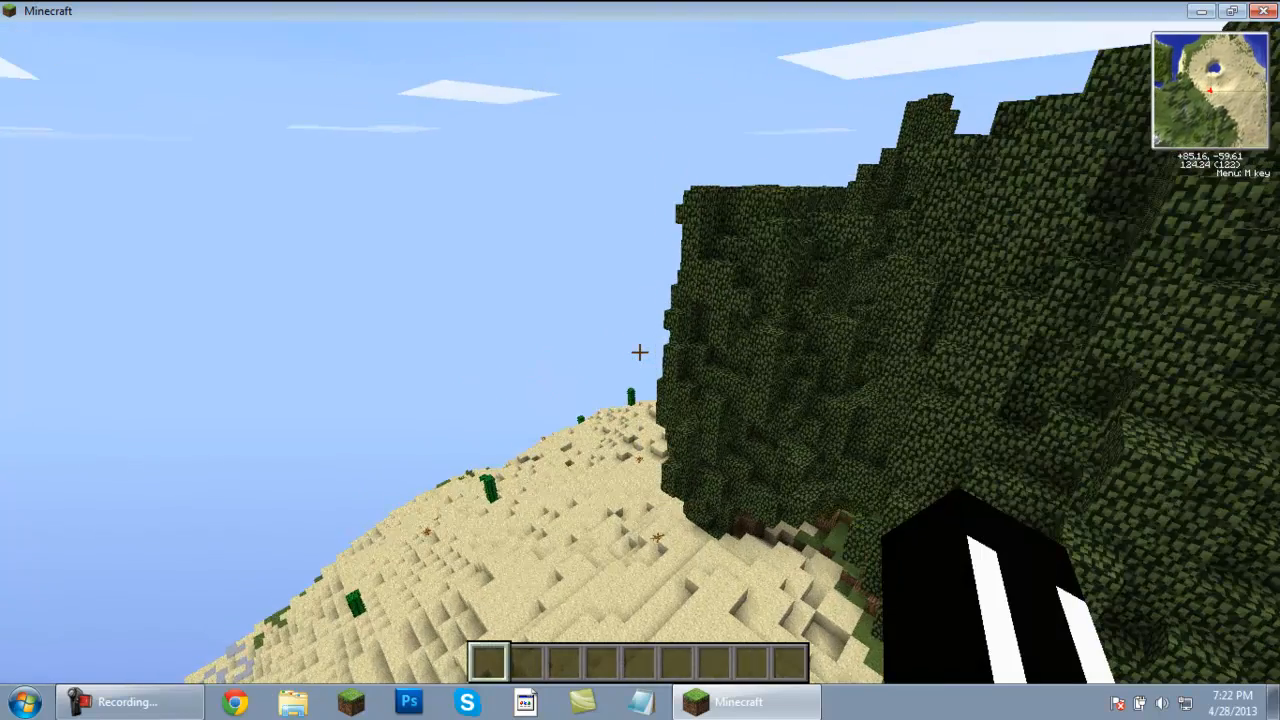
key(w)
key(space)
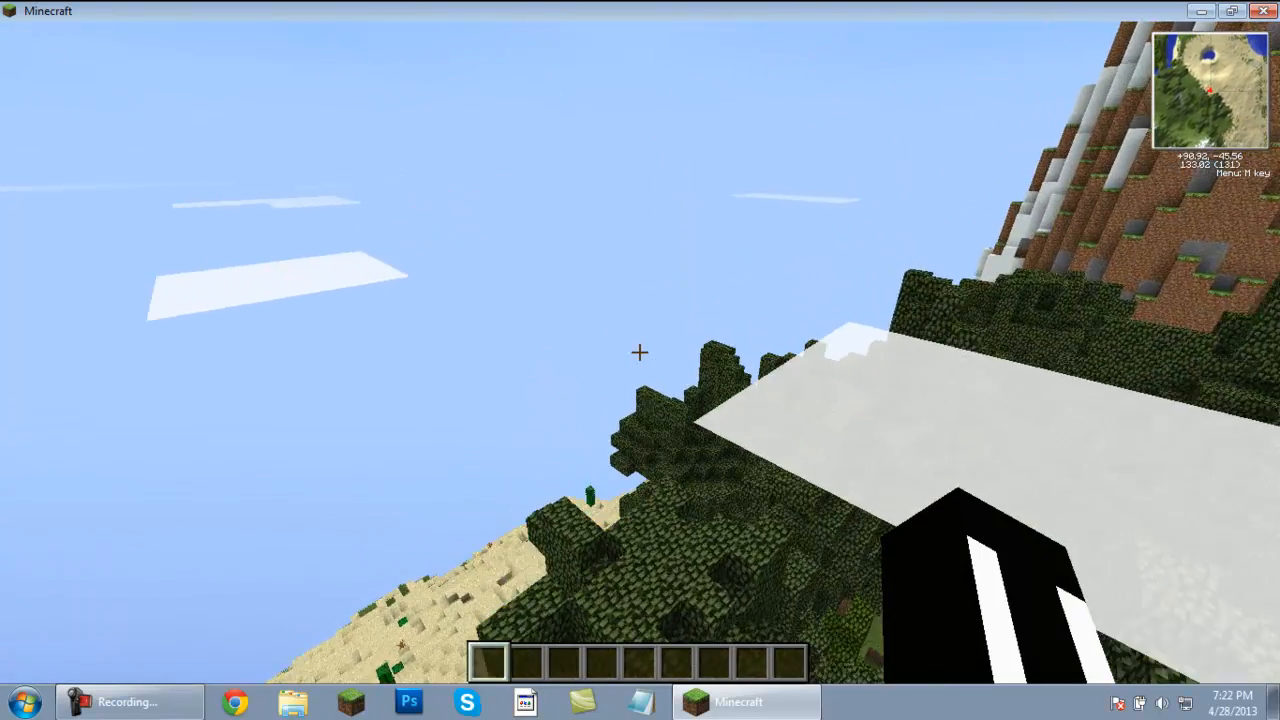
key(w)
key(space)
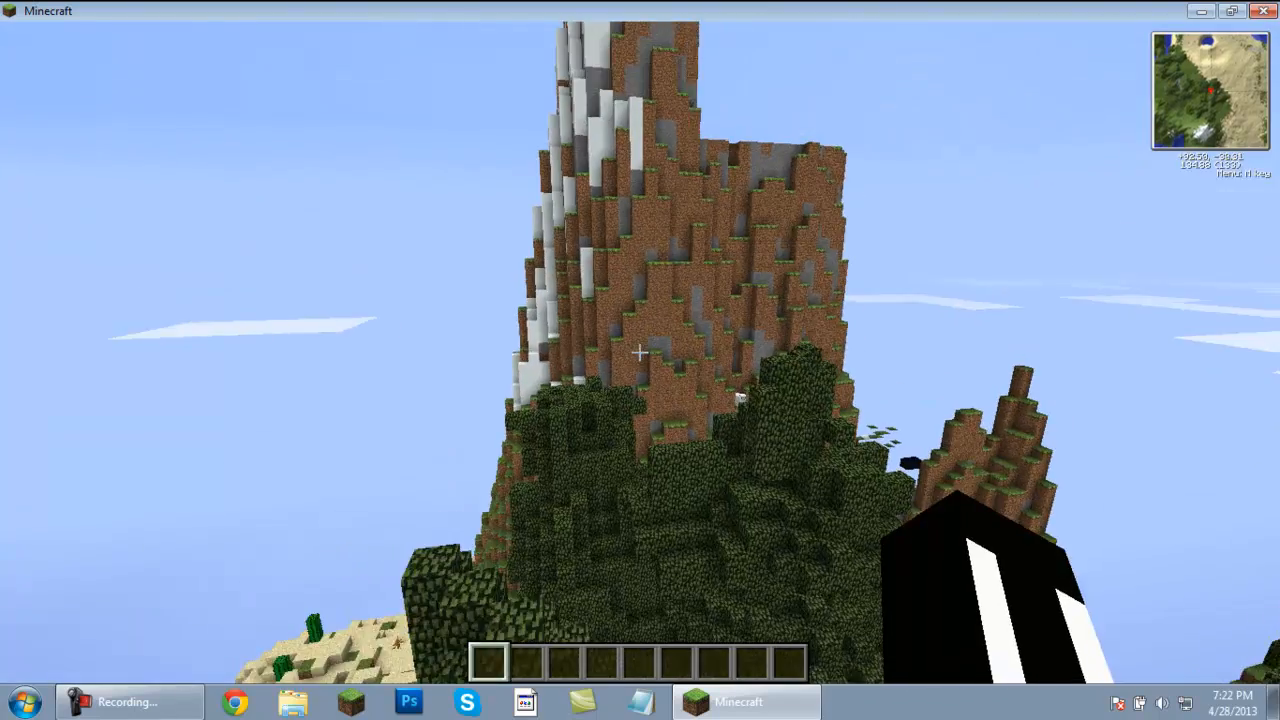
Fly past the steep mountain to view the twin snowy peaks and the forest below, and pause the game.
key(w)
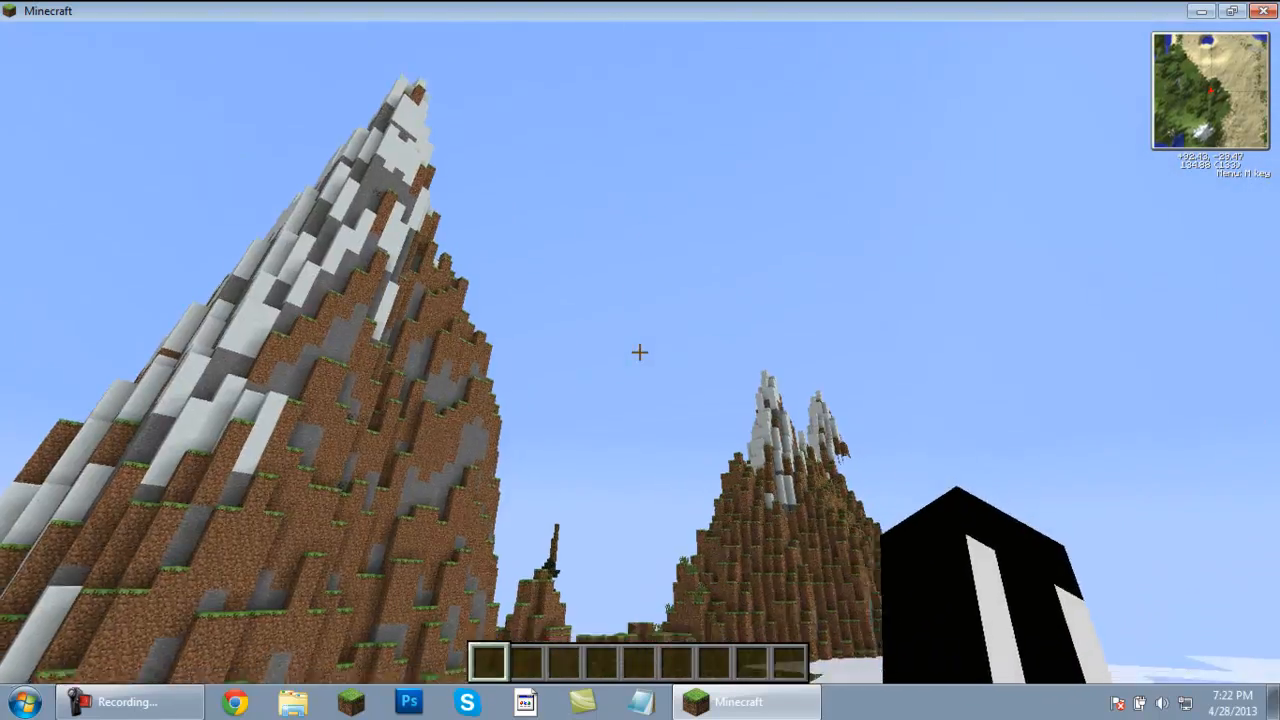
key(w)
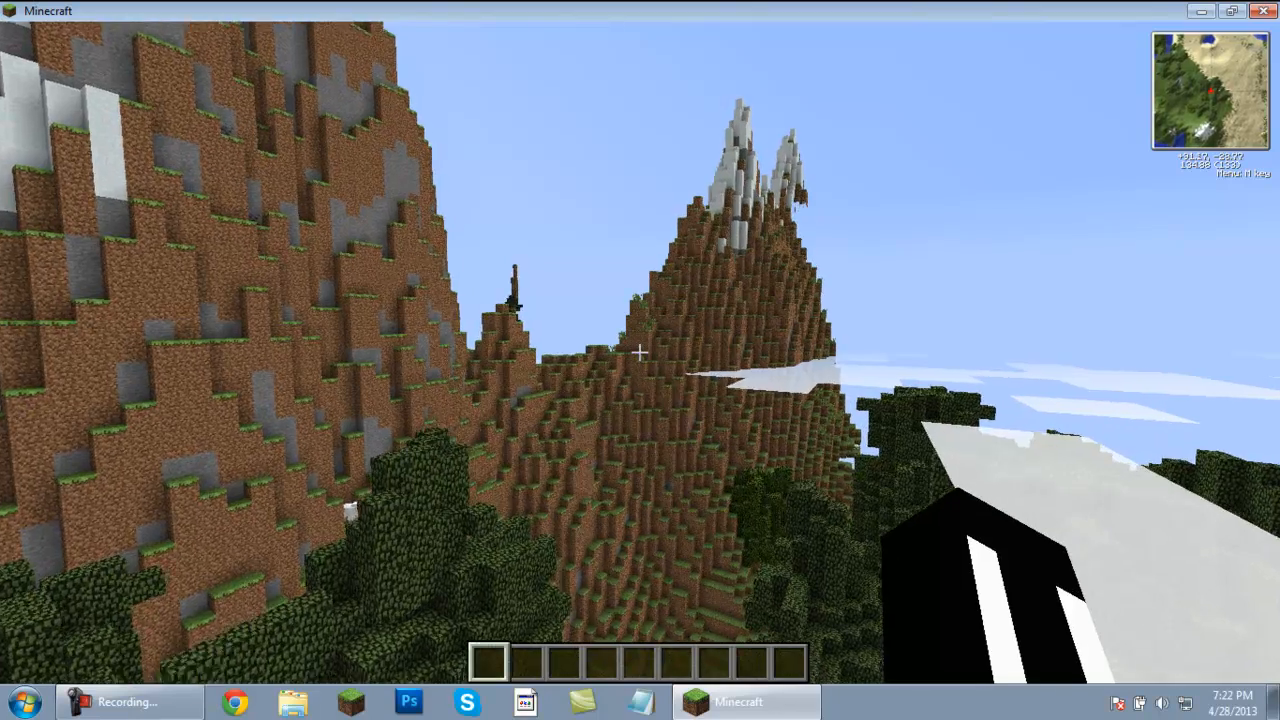
key(w)
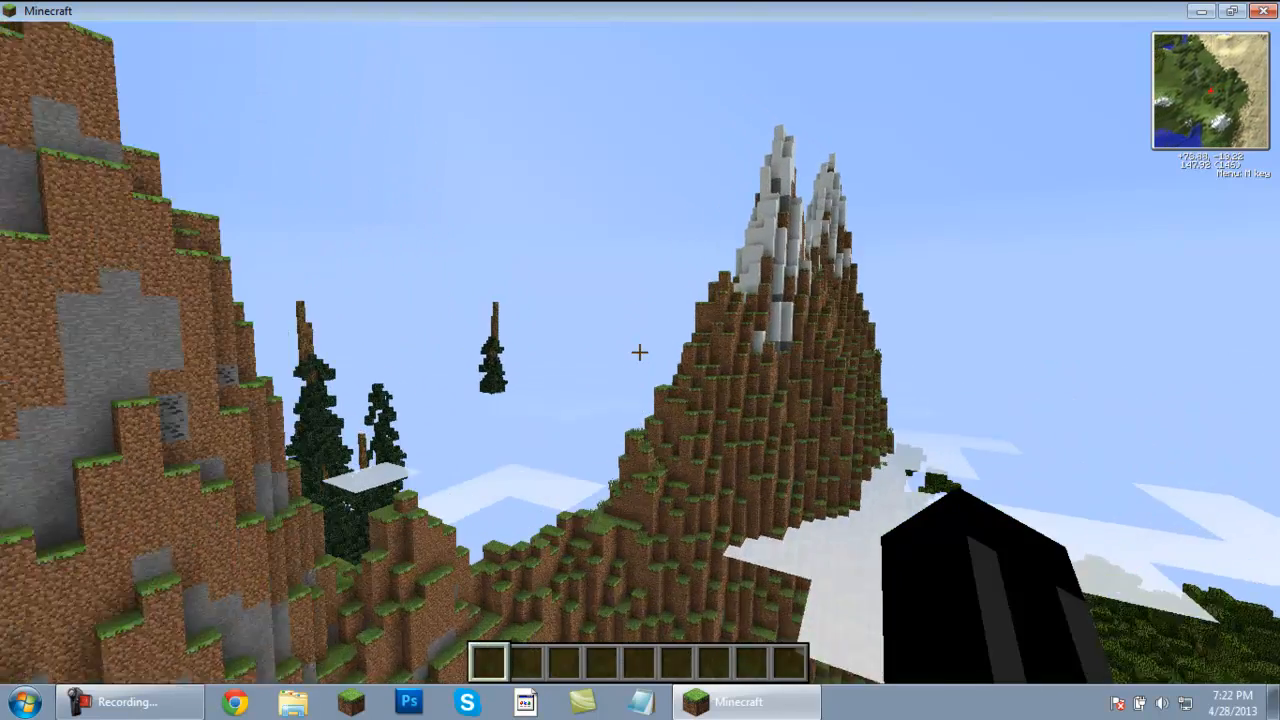
key(w)
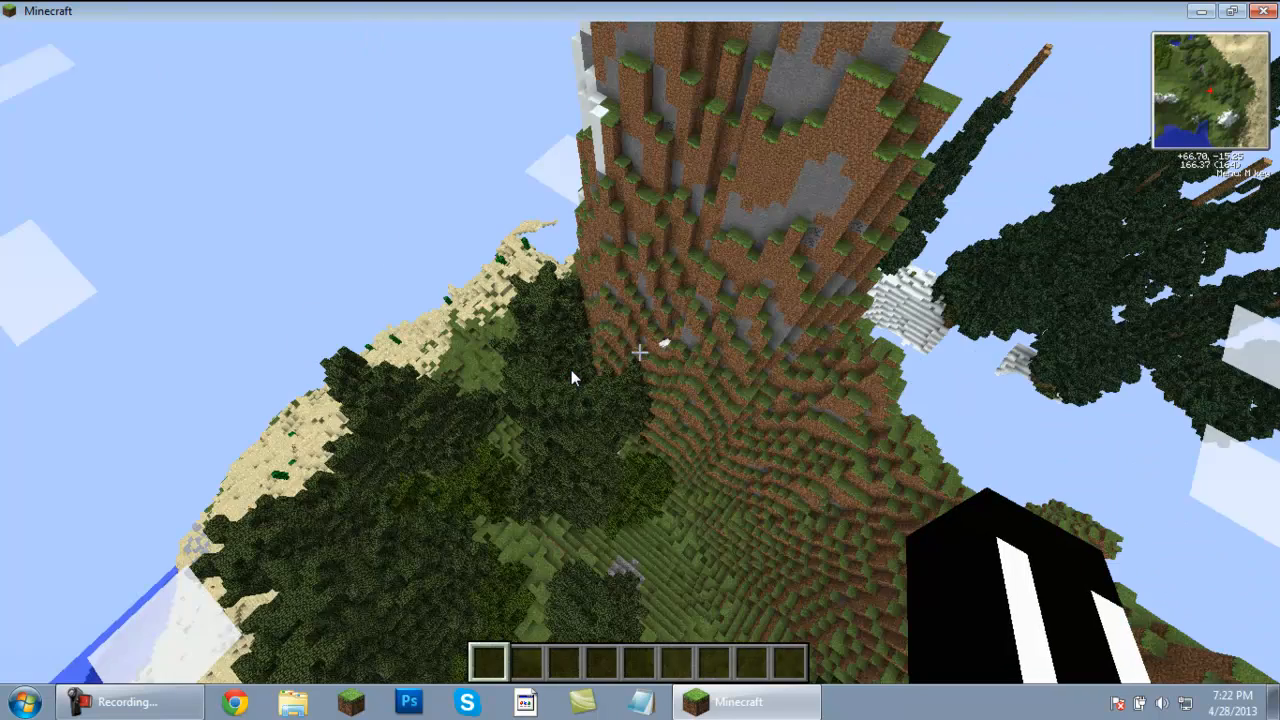
key(Escape)
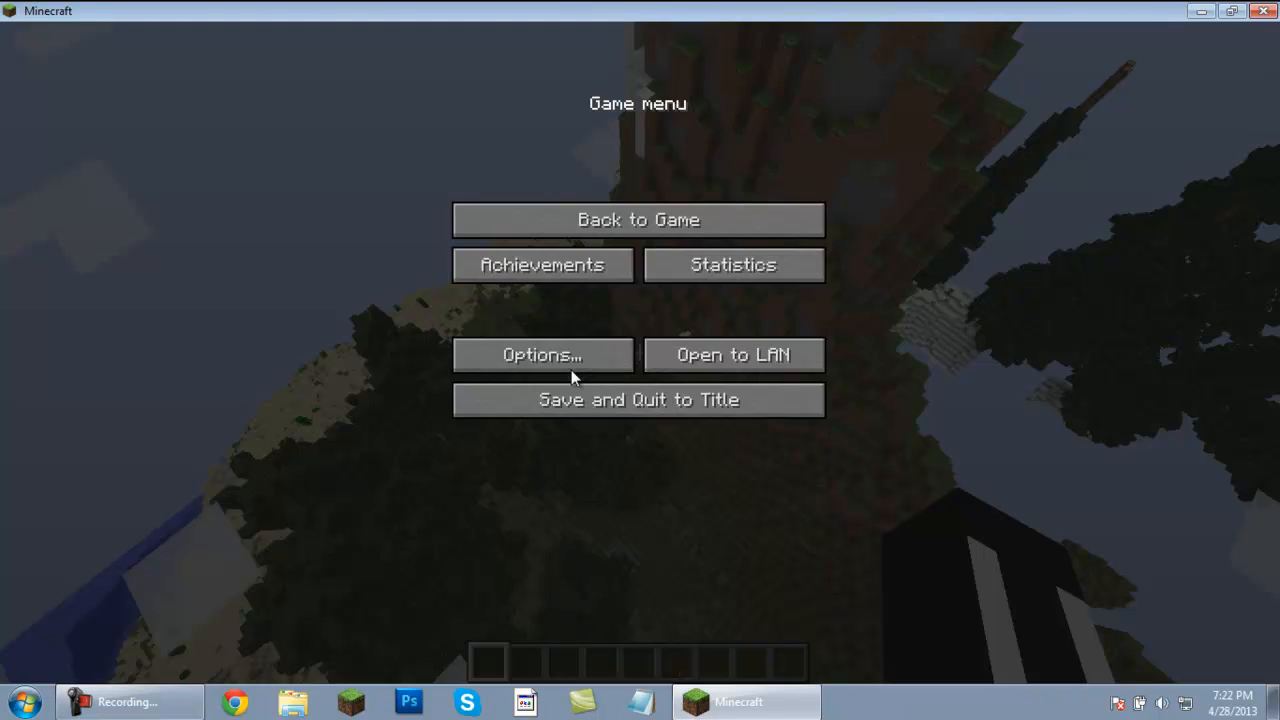